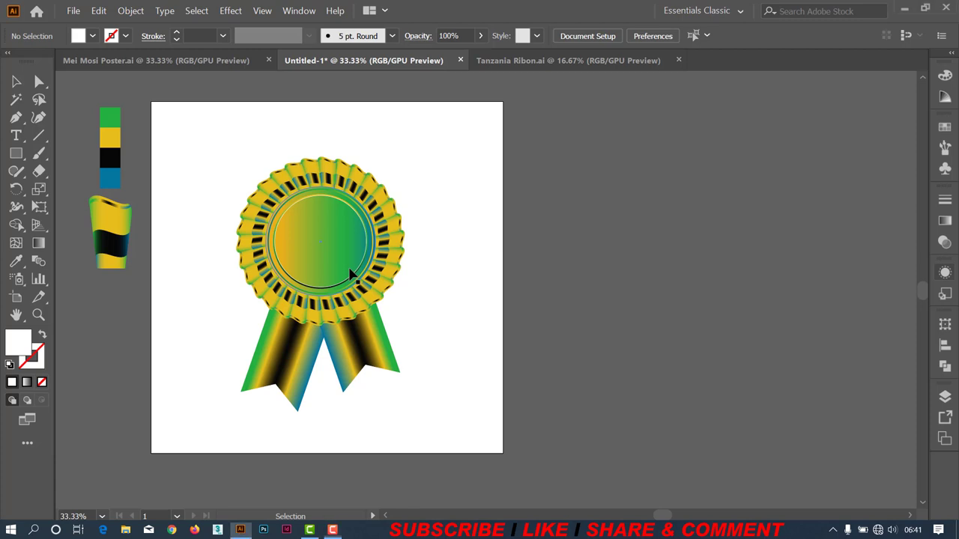
# Center the rosette badge group vertically and horizontally, aligned to the artboard rather than the selection.
pyautogui.click(387, 244)
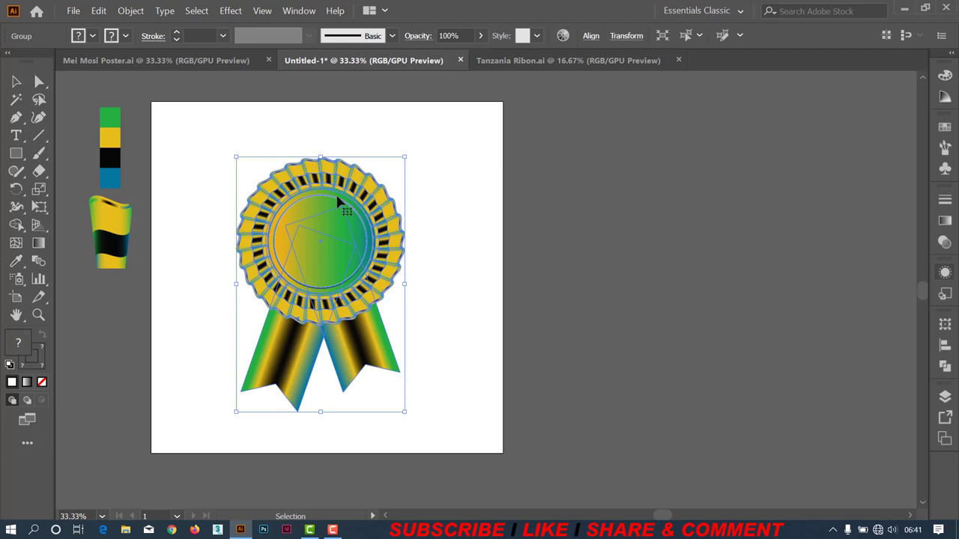
pyautogui.click(591, 37)
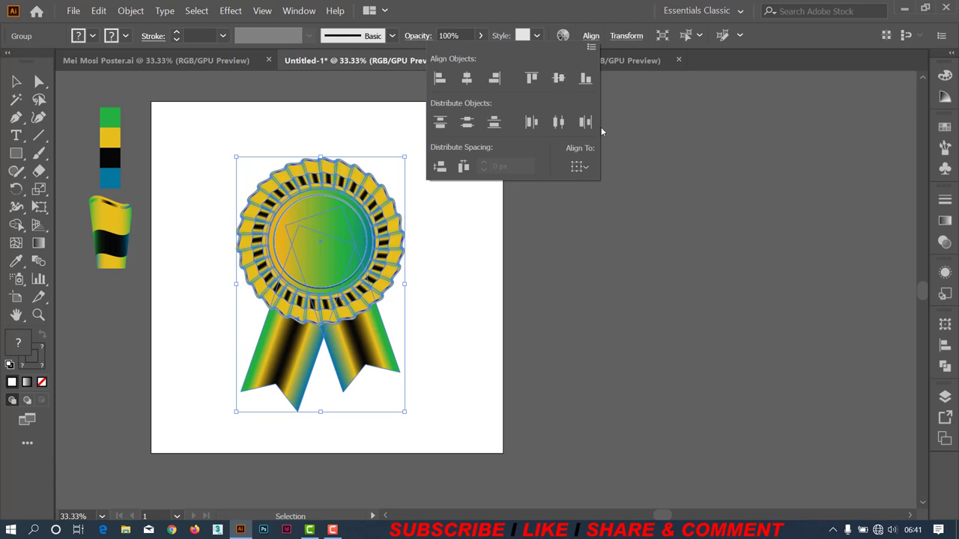
pyautogui.click(579, 166)
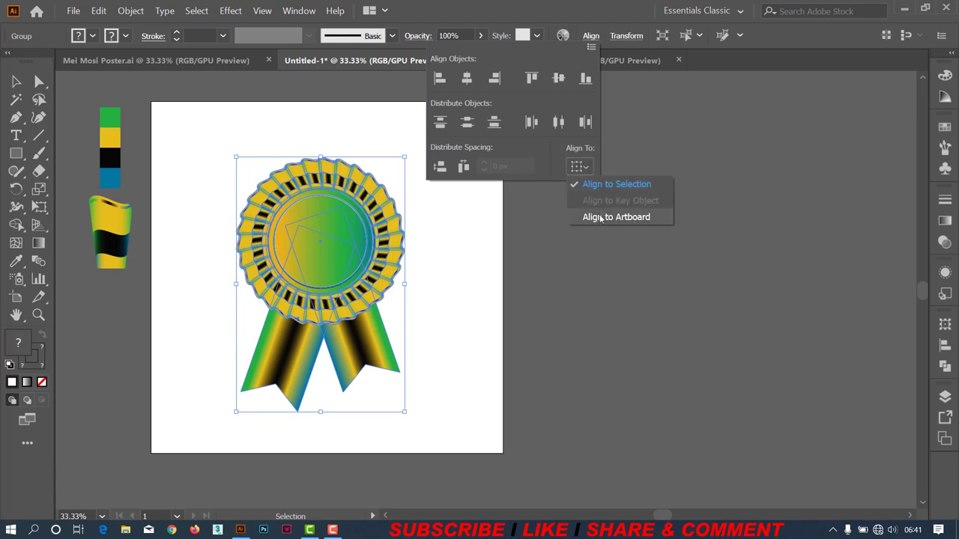
pyautogui.click(600, 217)
pyautogui.click(561, 79)
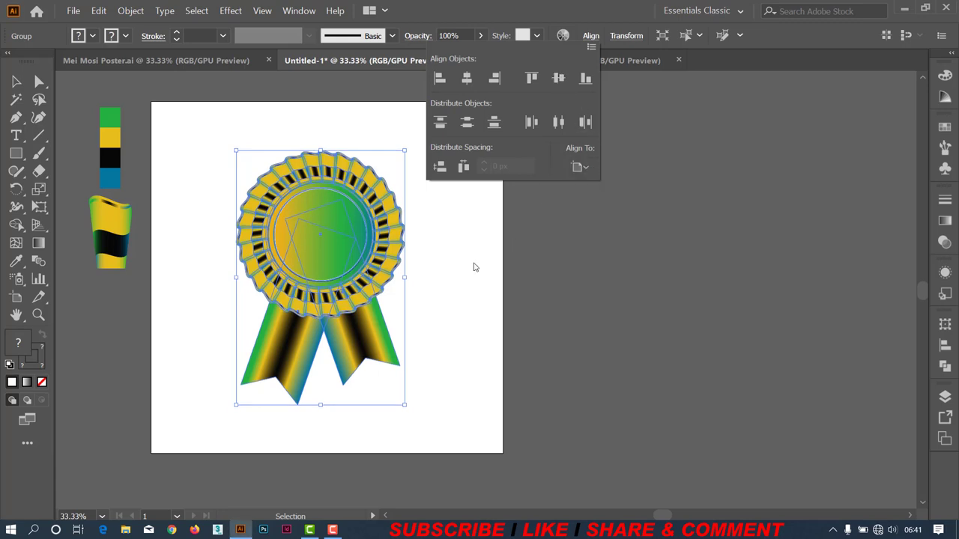
pyautogui.click(467, 78)
pyautogui.click(450, 233)
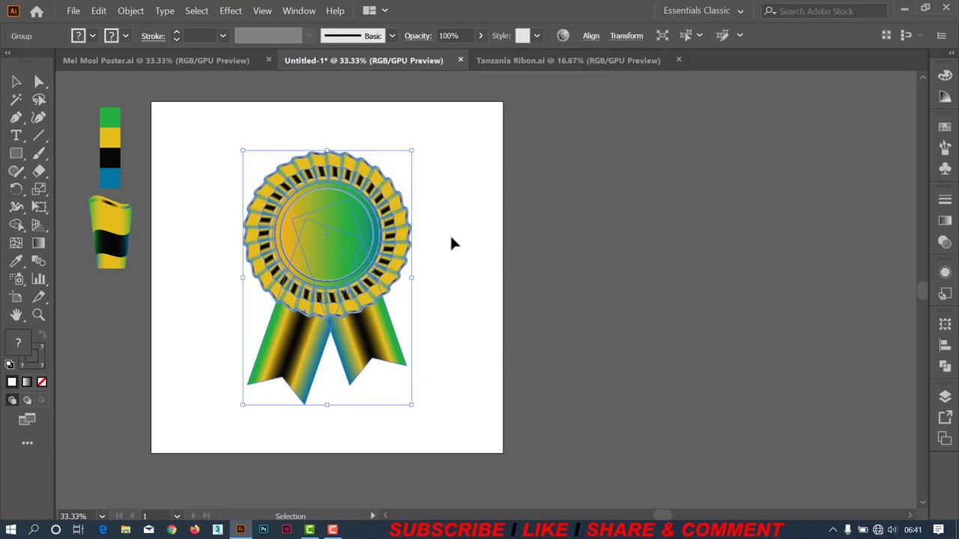
# Close Tanzania Ribon.ai and inspect the MEI MOSI badge in Mei Mosi Poster.ai.
pyautogui.click(679, 60)
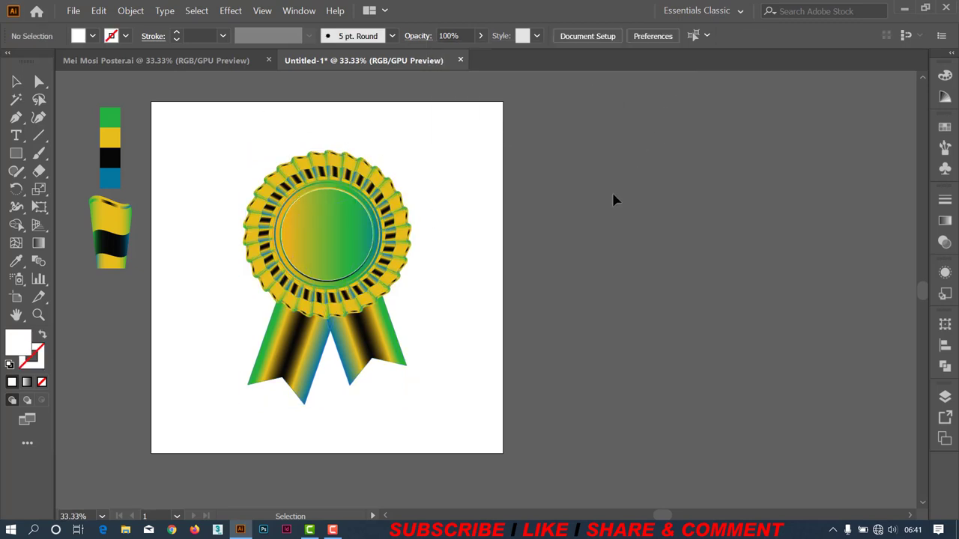
pyautogui.click(201, 60)
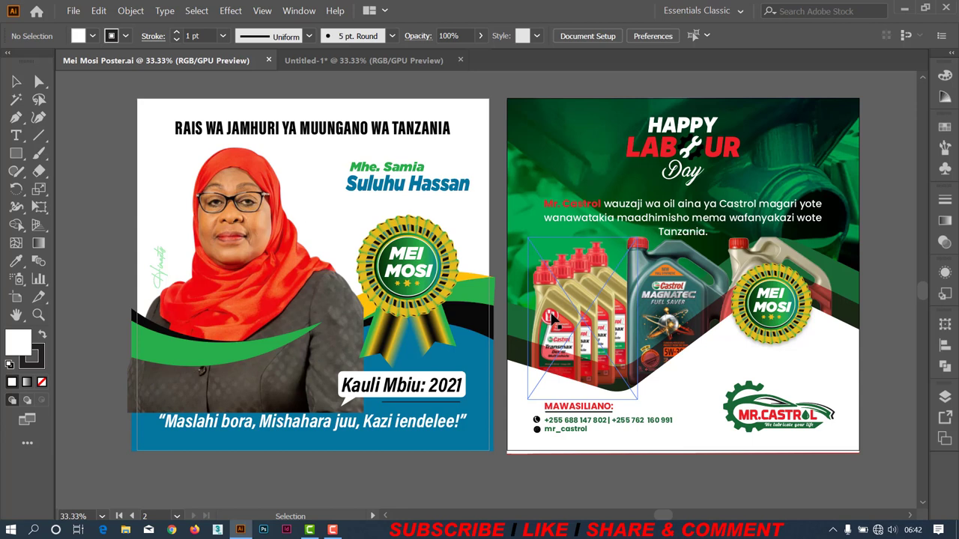
pyautogui.click(801, 319)
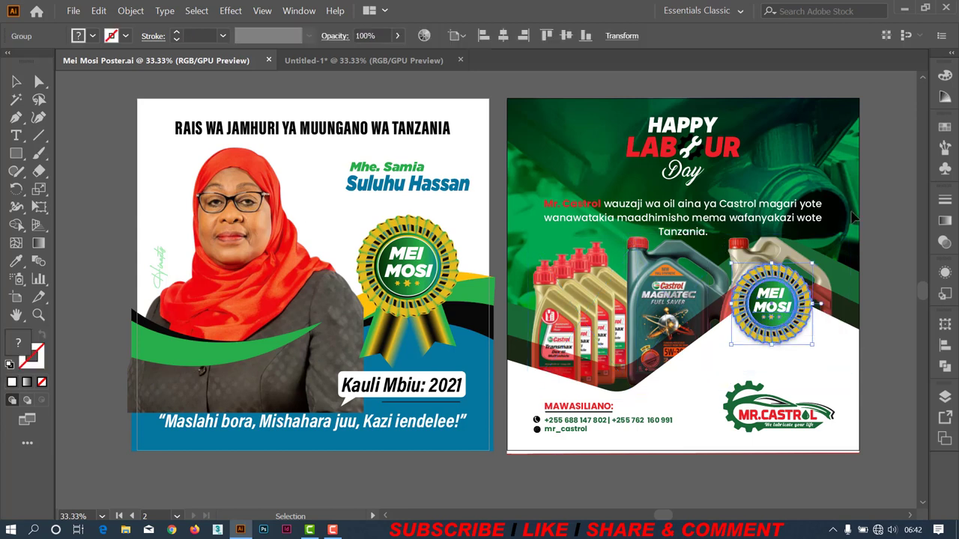
pyautogui.click(891, 159)
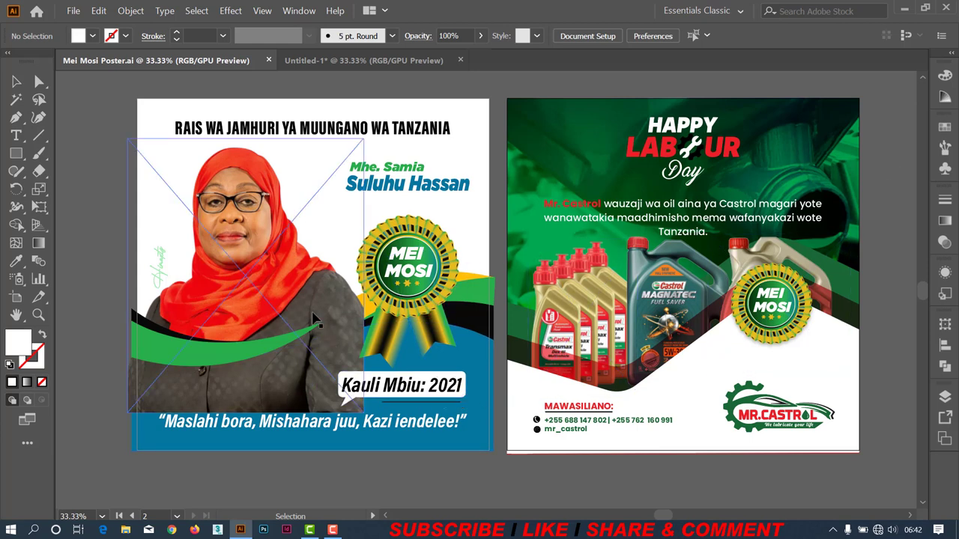
# Send the left poster's portrait photo to the back, behind the wave banner.
pyautogui.click(244, 215)
pyautogui.rightClick(242, 211)
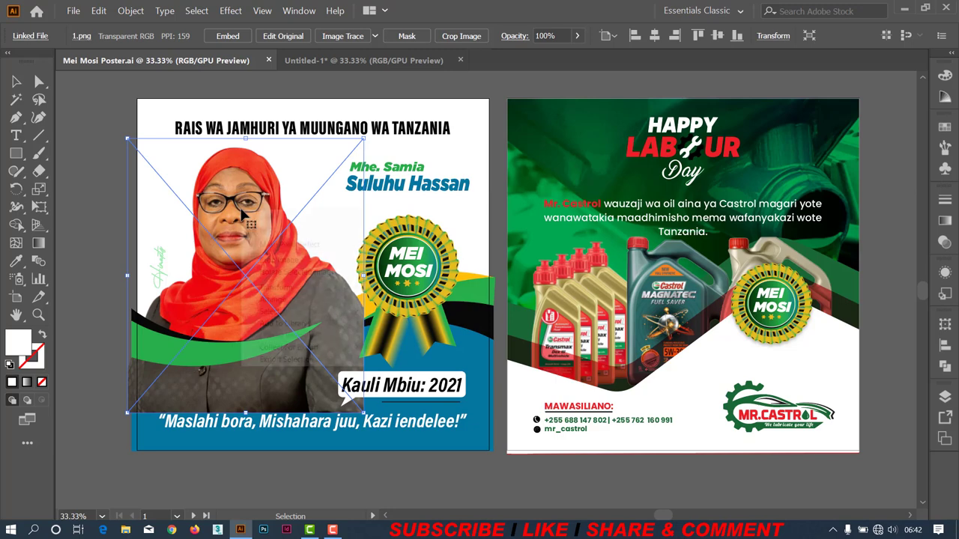
pyautogui.moveTo(272, 299)
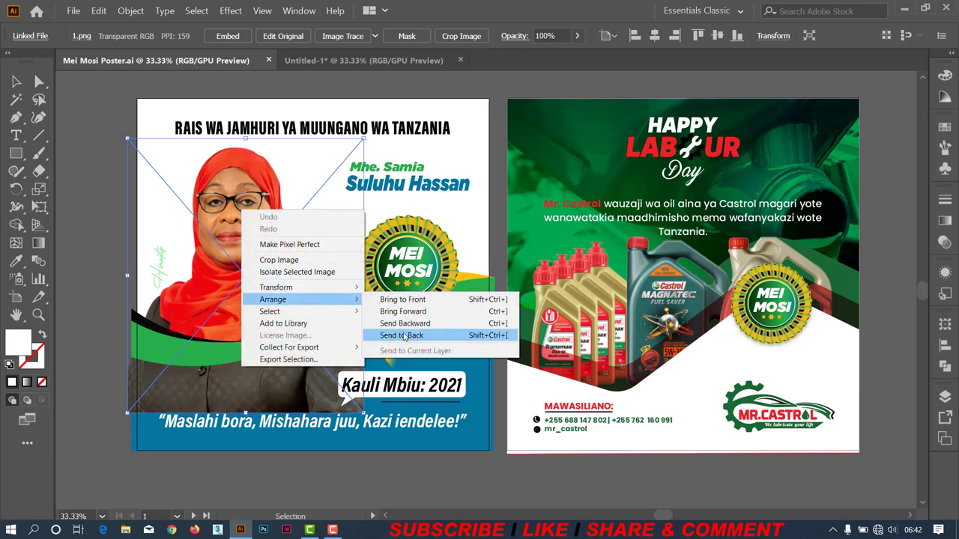
pyautogui.click(403, 336)
pyautogui.click(81, 196)
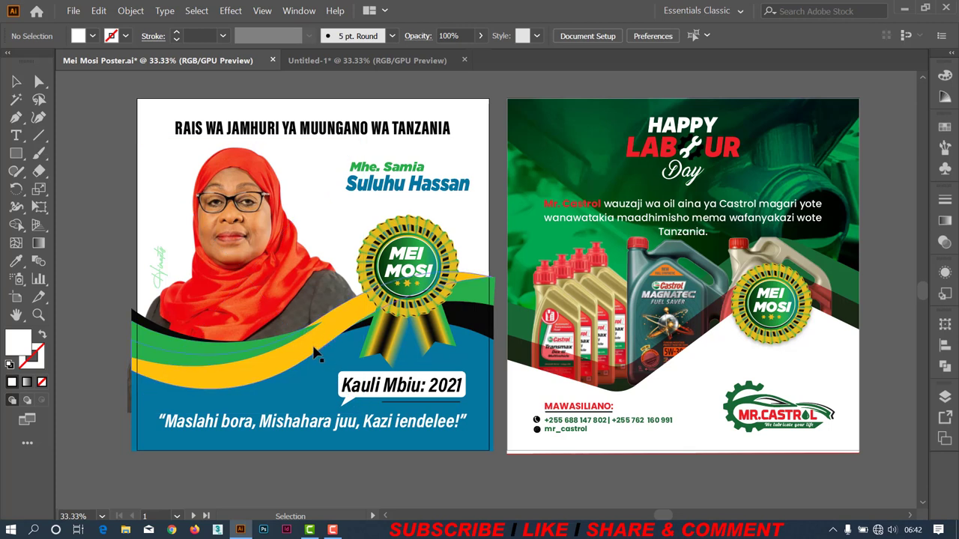
# Try selecting the badge and wave banner, undo a trial badge move, then return to Untitled-1.
pyautogui.click(426, 256)
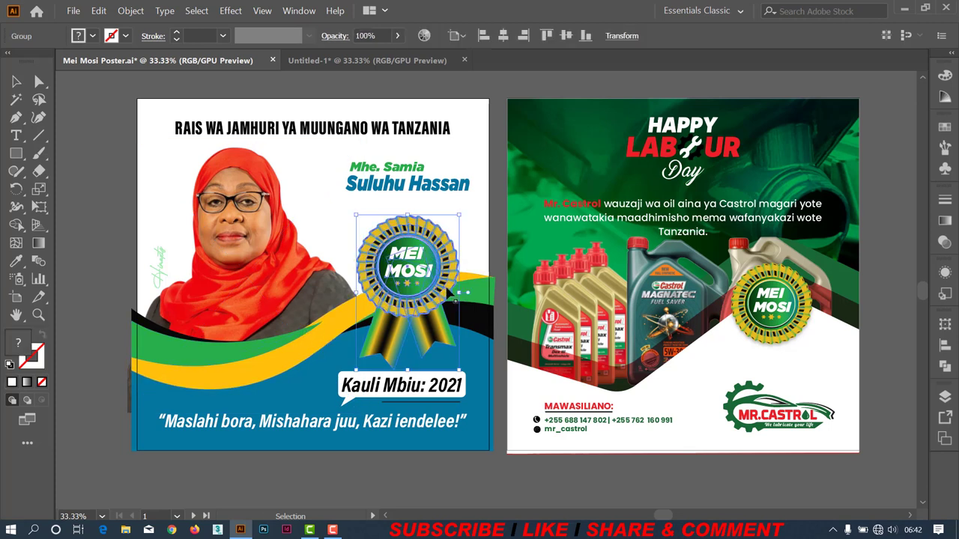
pyautogui.keyDown('shift'); pyautogui.click(480, 313); pyautogui.keyUp('shift')
pyautogui.keyDown('shift'); pyautogui.click(477, 319); pyautogui.keyUp('shift')
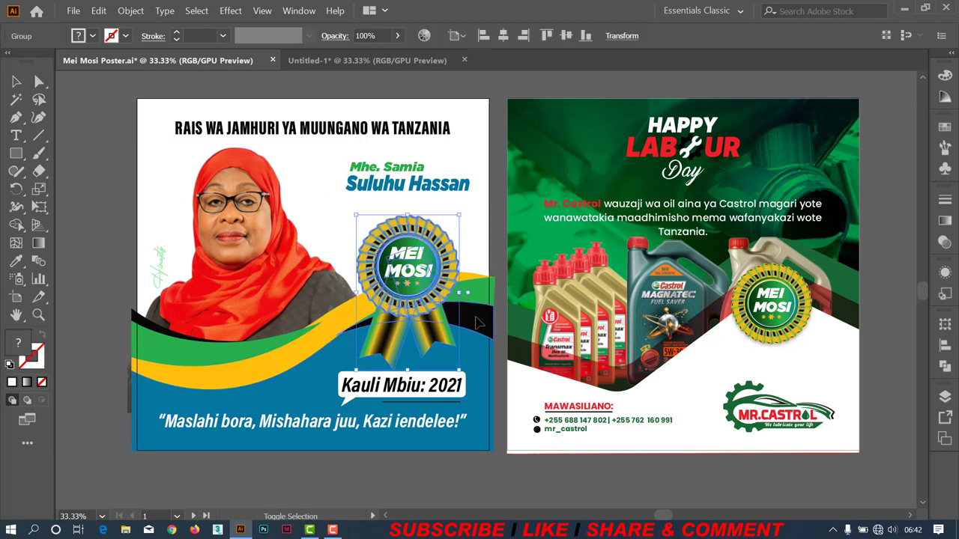
pyautogui.click(476, 324)
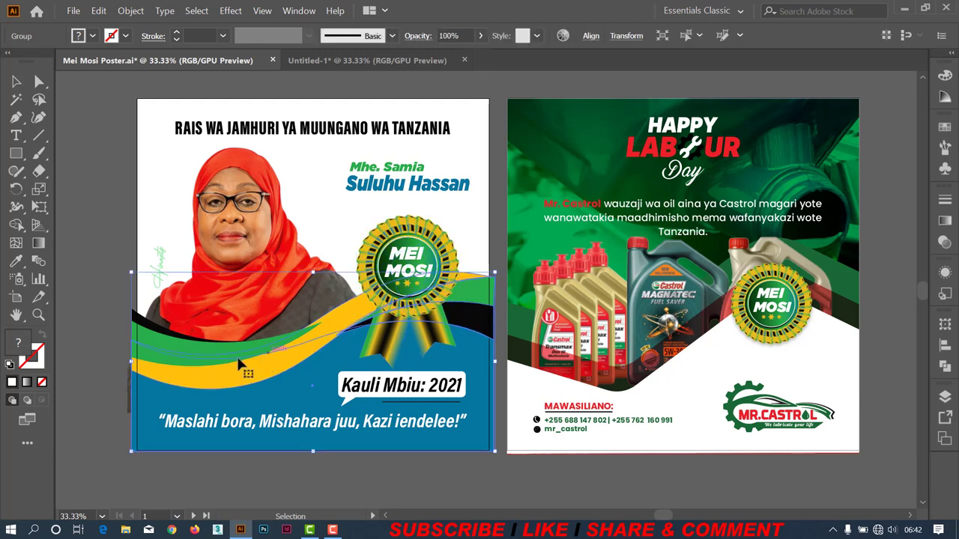
pyautogui.click(105, 233)
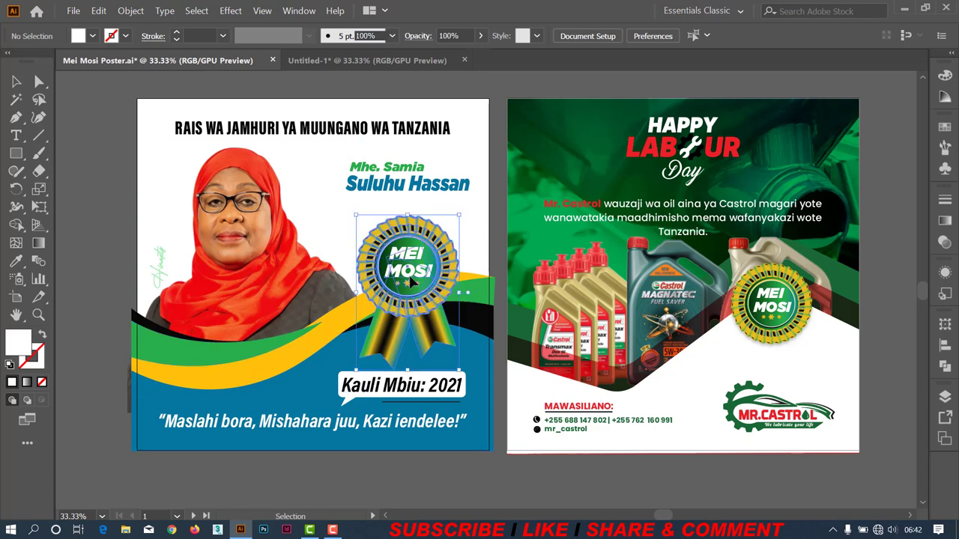
pyautogui.moveTo(386, 360); pyautogui.dragTo(290, 370)
pyautogui.hotkey('ctrl', 'z')
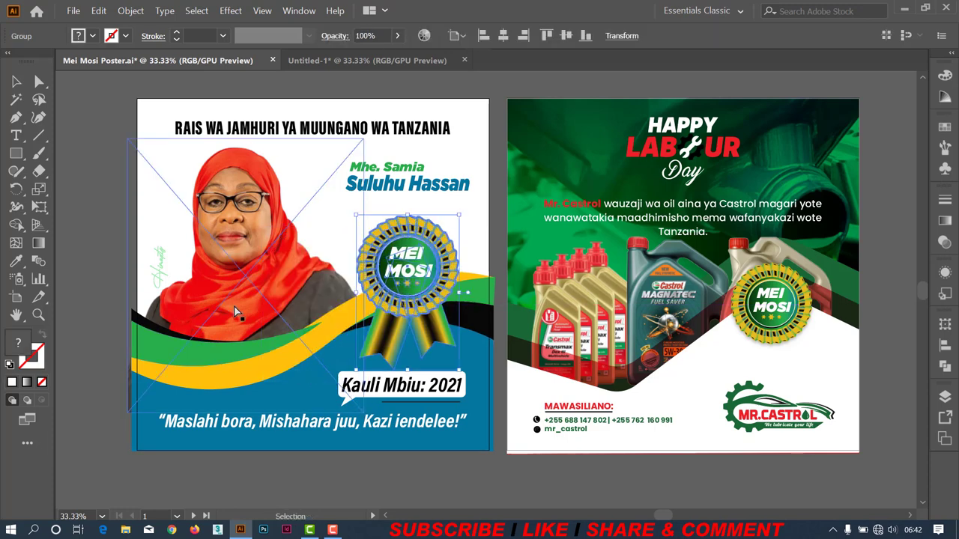
pyautogui.click(372, 61)
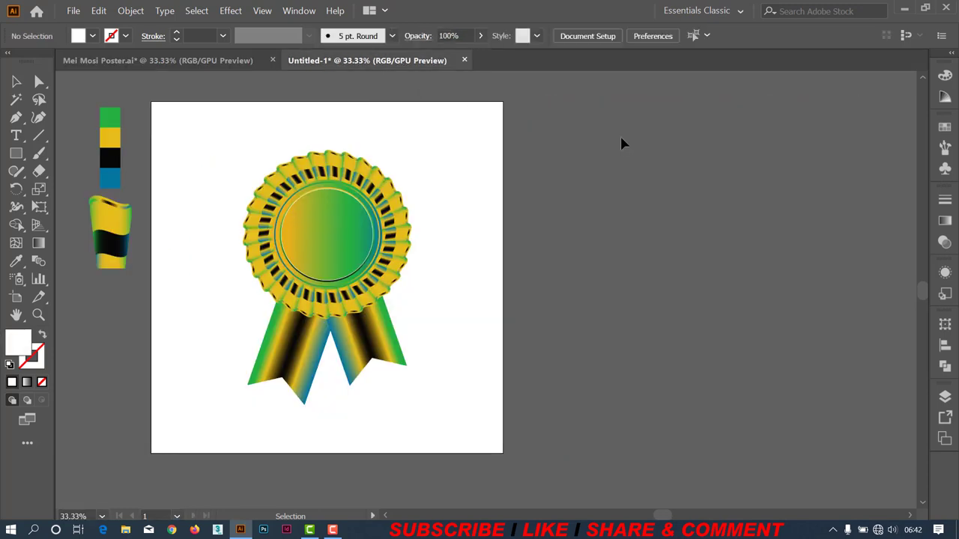
# Alt-drag Artboard 1 to the right to create 'Artboard 1 copy' with the rosette.
pyautogui.click(280, 236)
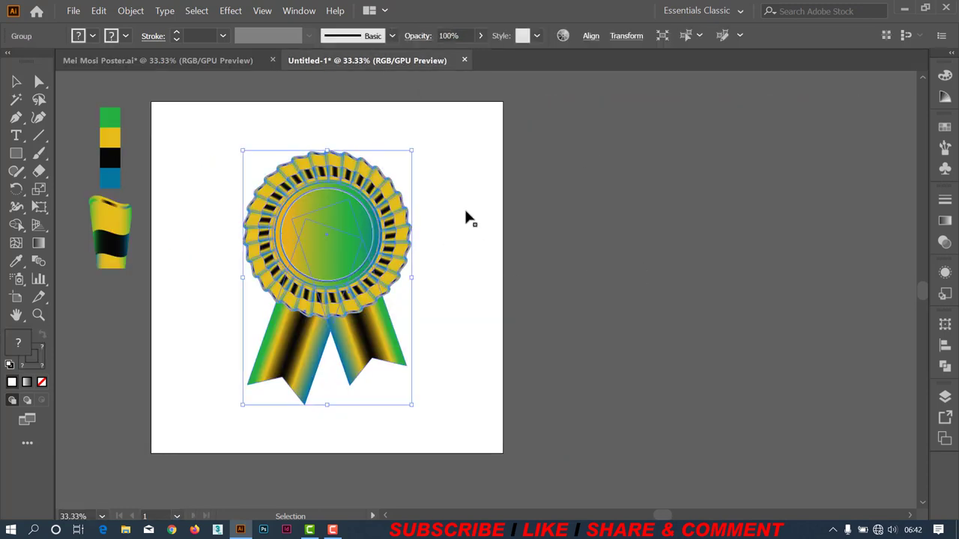
pyautogui.click(464, 207)
pyautogui.moveTo(463, 206); pyautogui.dragTo(415, 209)
pyautogui.click(16, 297)
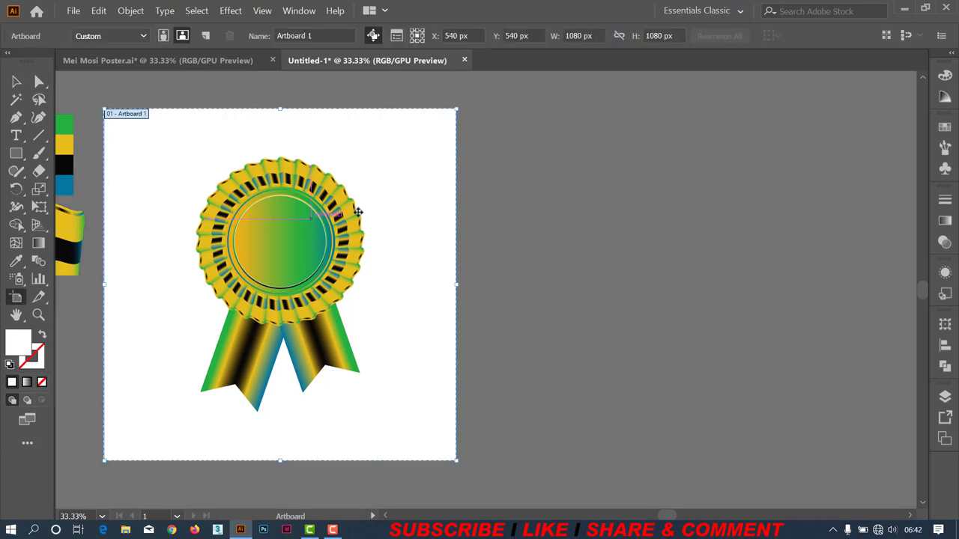
pyautogui.moveTo(399, 212); pyautogui.dragTo(754, 214)
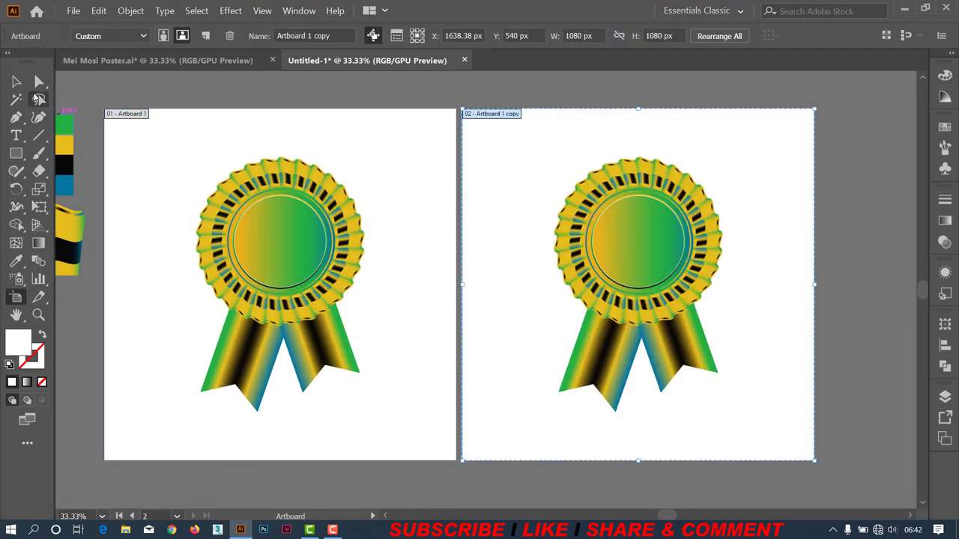
pyautogui.click(16, 81)
# Delete the duplicated rosette so the new artboard is empty.
pyautogui.click(610, 202)
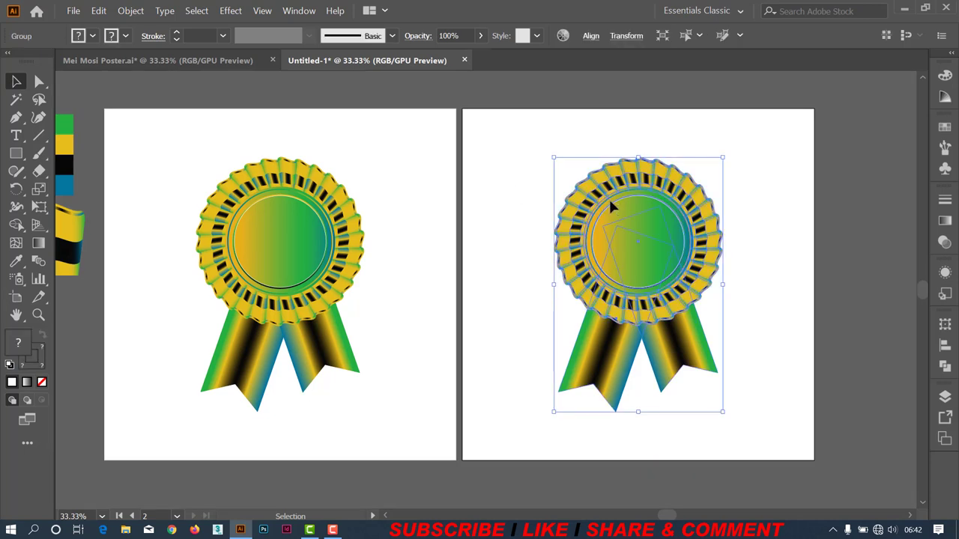
pyautogui.press('Delete')
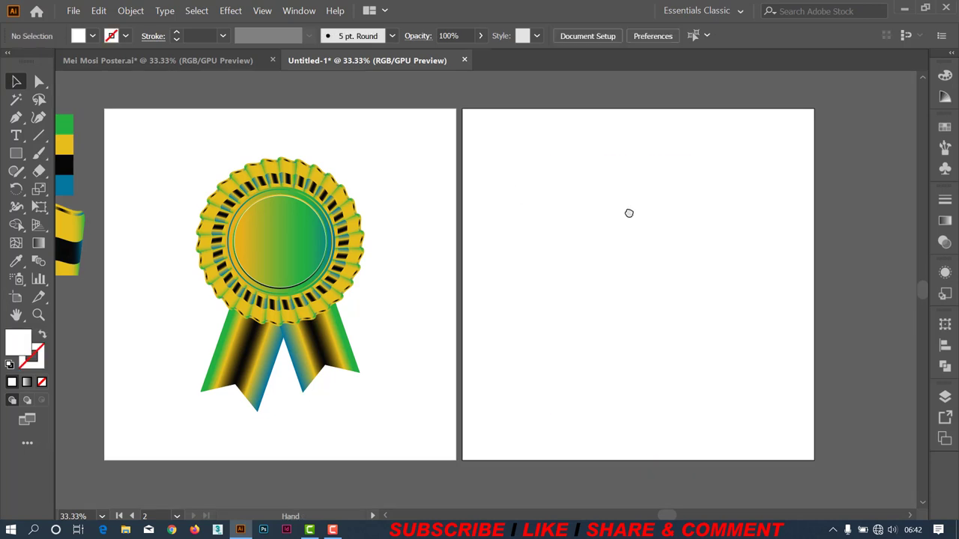
pyautogui.moveTo(627, 212)
pyautogui.mouseDown()
pyautogui.moveTo(651, 218)
pyautogui.moveTo(642, 216)
pyautogui.moveTo(659, 207)
pyautogui.mouseUp()
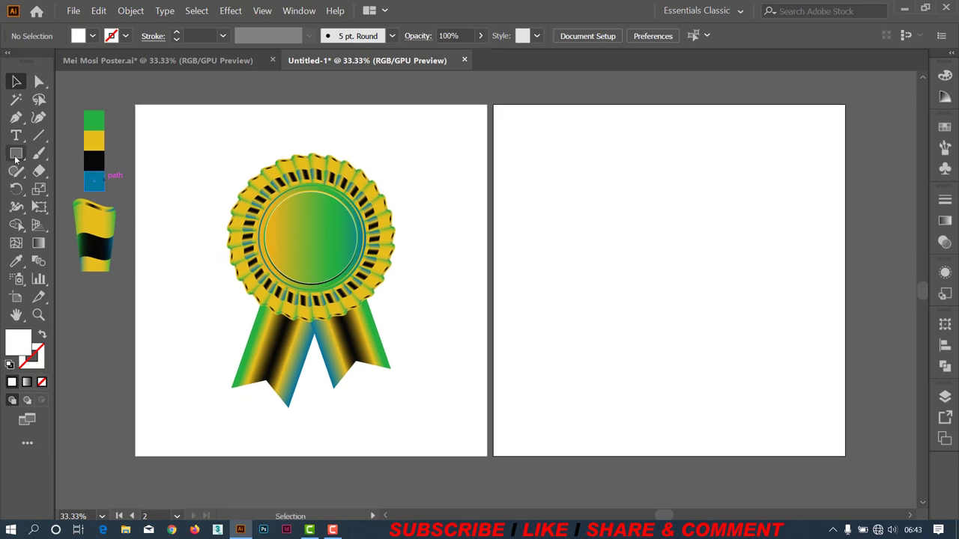
# With the Pen tool active, set fill to None and stroke to black.
pyautogui.click(16, 121)
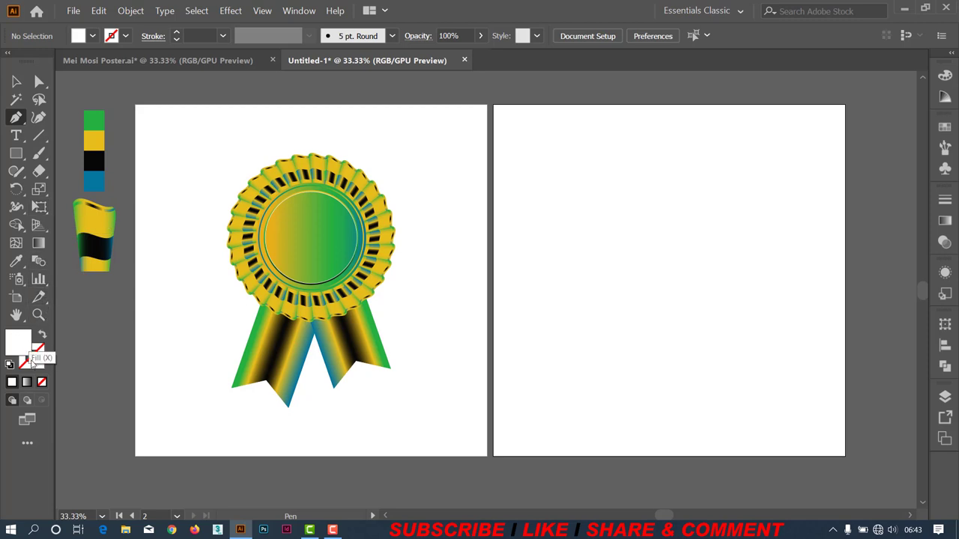
pyautogui.click(41, 382)
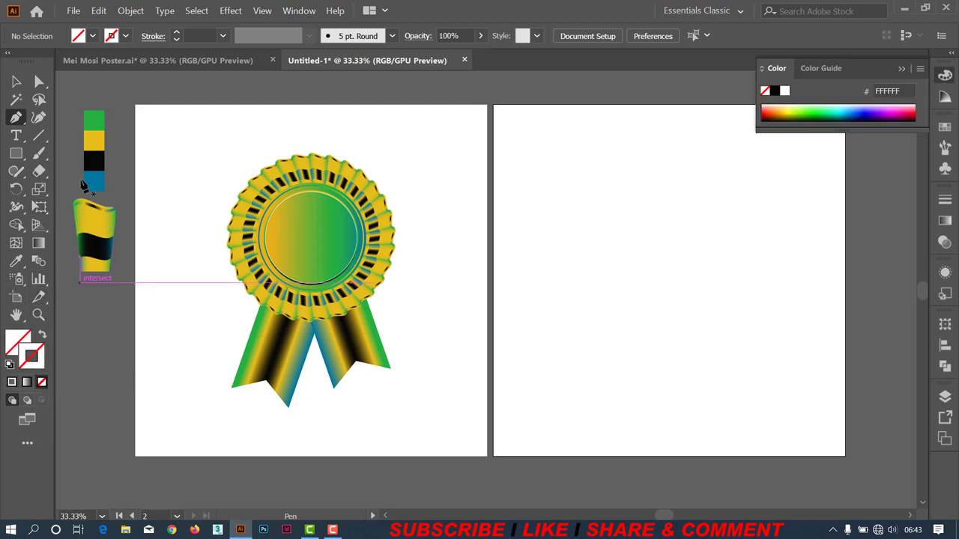
pyautogui.click(125, 36)
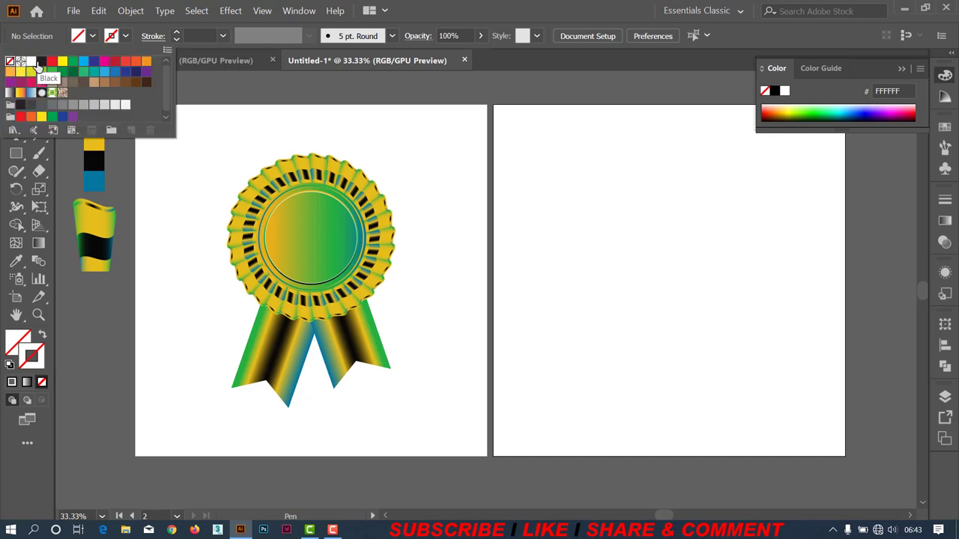
pyautogui.click(38, 66)
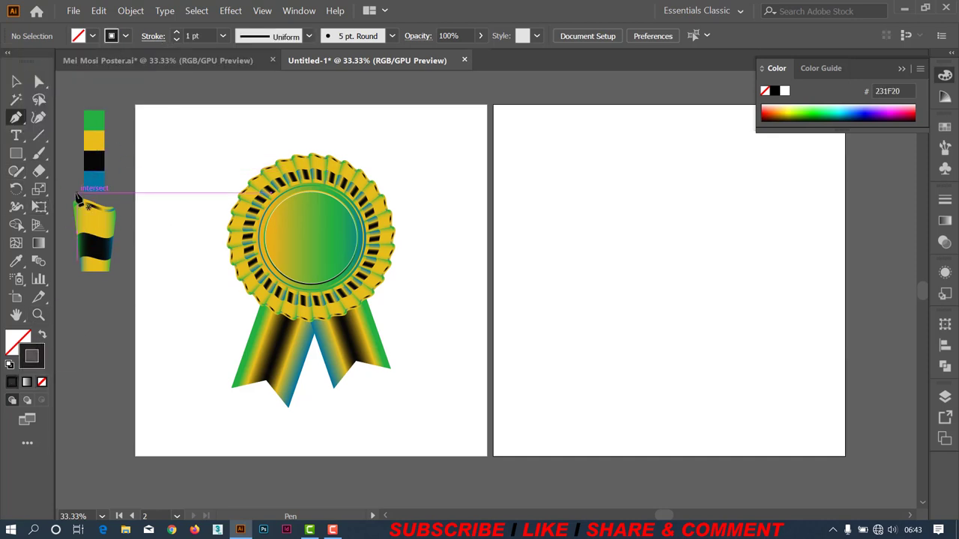
pyautogui.click(903, 69)
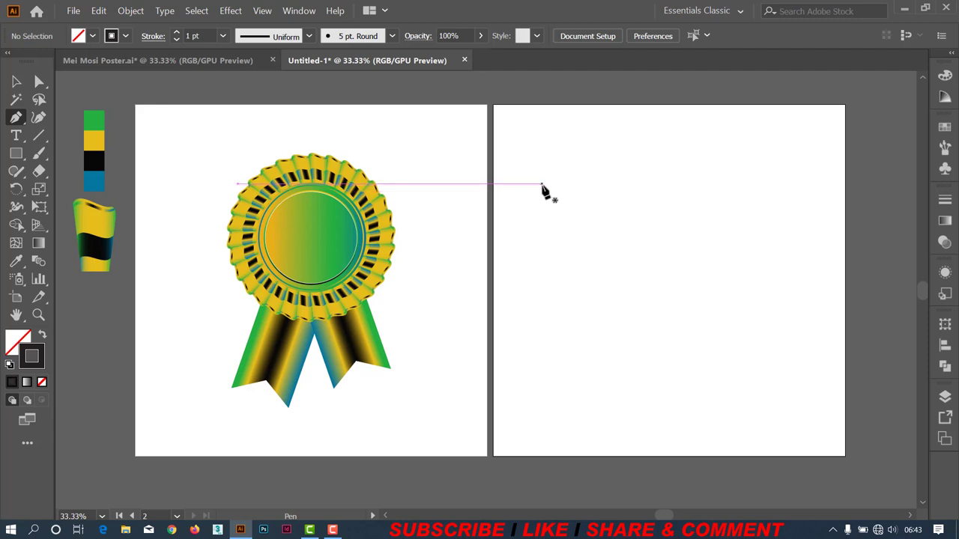
# Draw a two-anchor curve on the second artboard, bend its handles into an S, and show rulers.
pyautogui.moveTo(542, 187); pyautogui.dragTo(551, 179)
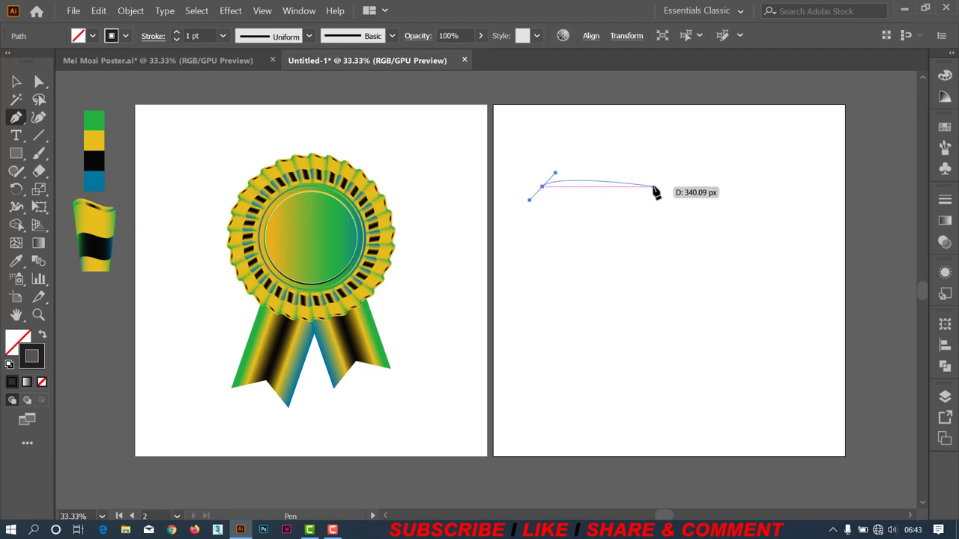
pyautogui.moveTo(653, 187); pyautogui.dragTo(676, 175)
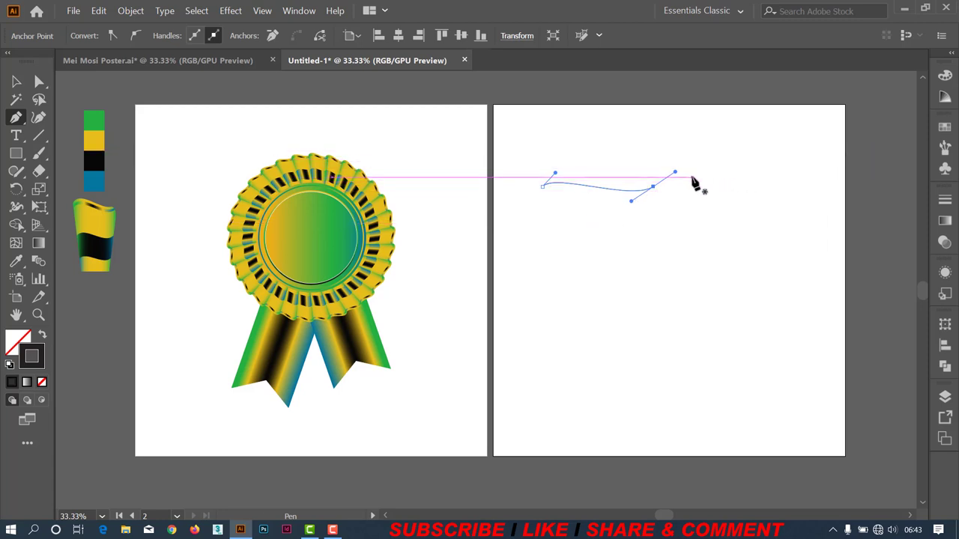
pyautogui.press('a')
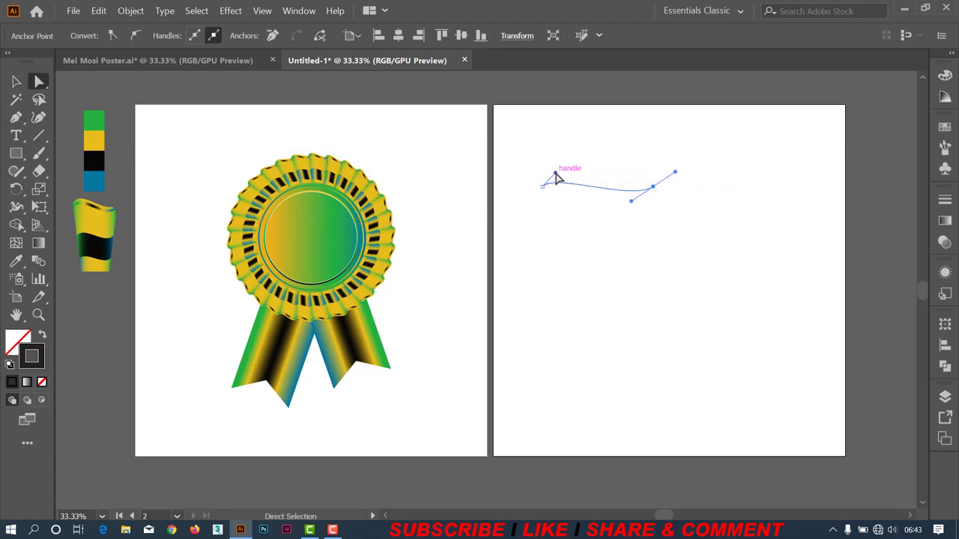
pyautogui.moveTo(555, 175); pyautogui.dragTo(561, 161)
pyautogui.moveTo(631, 200); pyautogui.dragTo(634, 206)
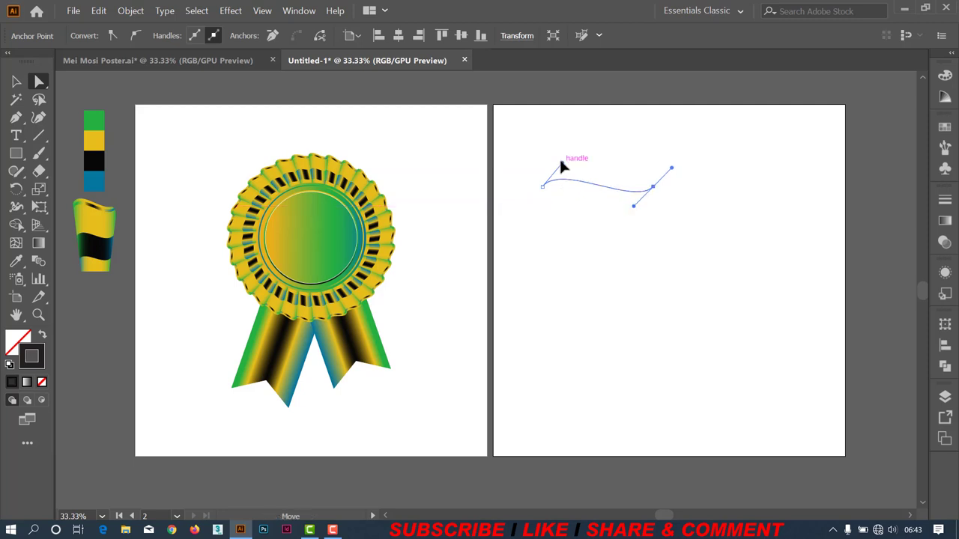
pyautogui.moveTo(561, 163); pyautogui.dragTo(558, 159)
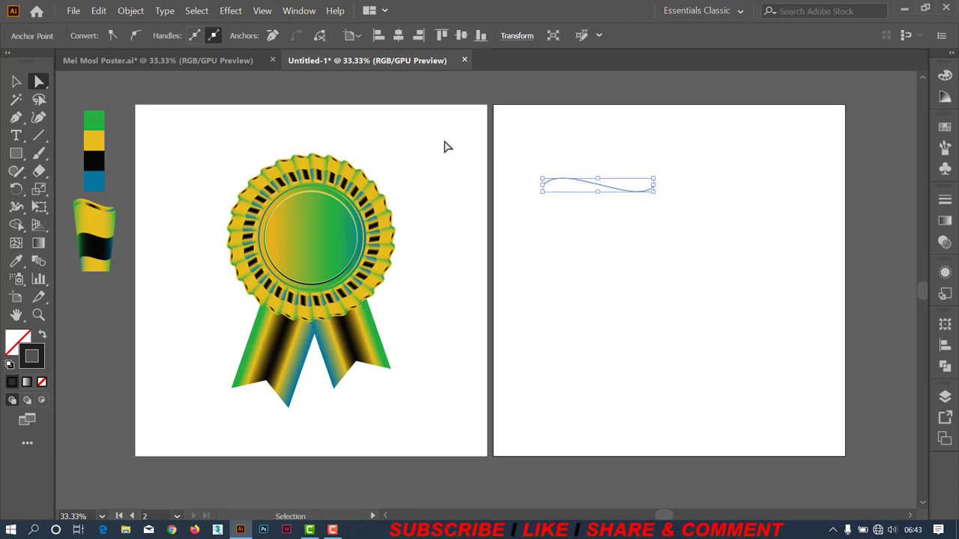
pyautogui.hotkey('ctrl', 'r')
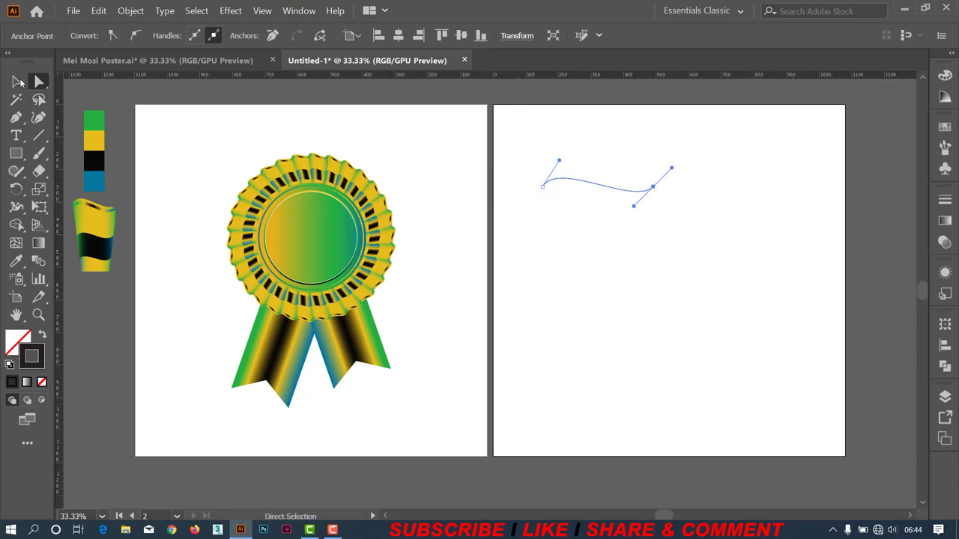
# Zoom in and drag a horizontal guide from the top ruler level with the curve.
pyautogui.press('v')
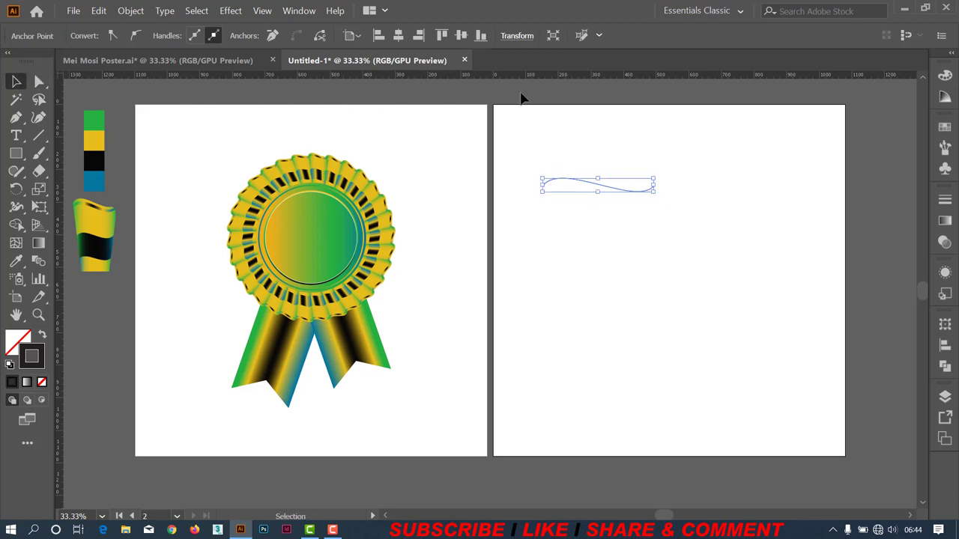
pyautogui.scroll(1, 614, 164)
pyautogui.scroll(1, 614, 164)
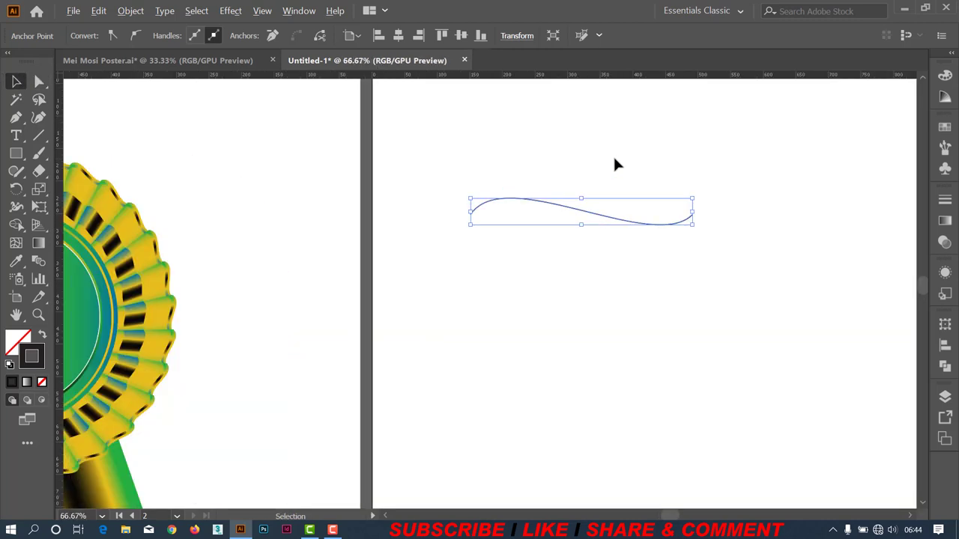
pyautogui.moveTo(606, 182)
pyautogui.mouseDown()
pyautogui.moveTo(458, 182)
pyautogui.moveTo(549, 169)
pyautogui.mouseUp()
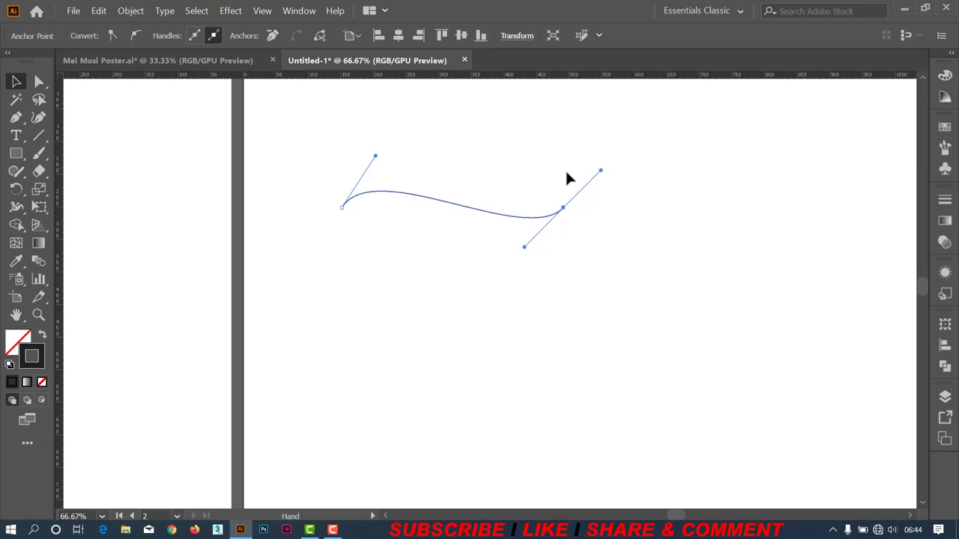
pyautogui.click(633, 199)
pyautogui.click(556, 211)
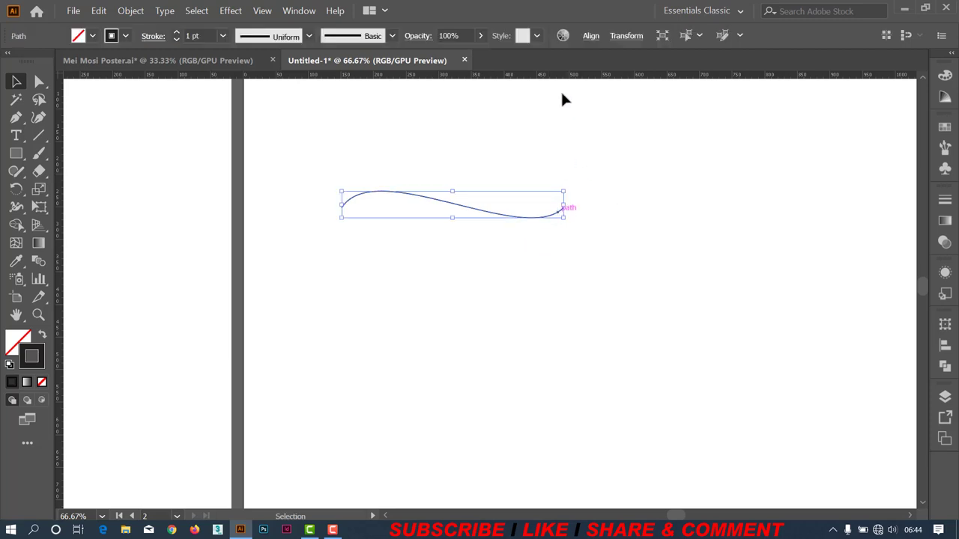
pyautogui.moveTo(557, 76); pyautogui.dragTo(583, 207)
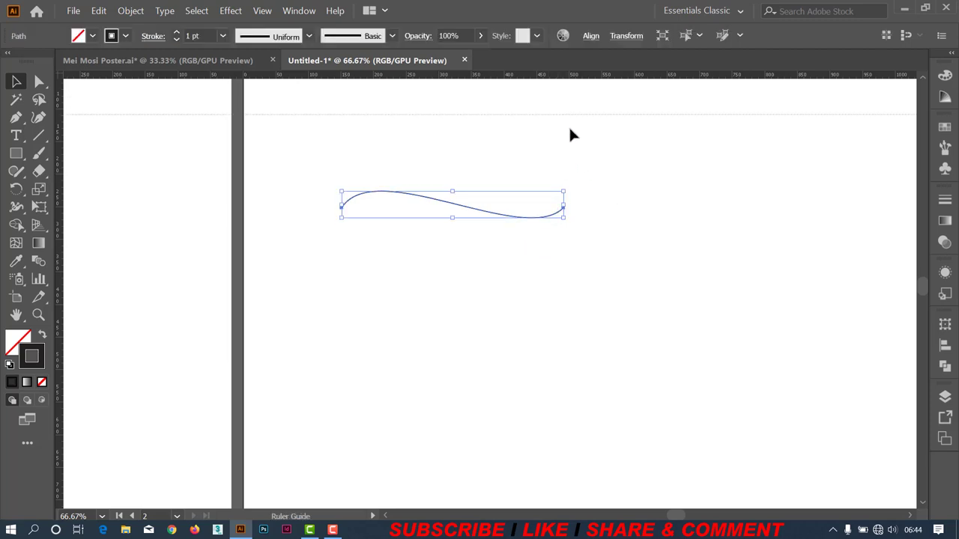
pyautogui.click(583, 207)
# Snap both curve end anchors onto the guide and smooth the right-hand dip.
pyautogui.scroll(1, 587, 154)
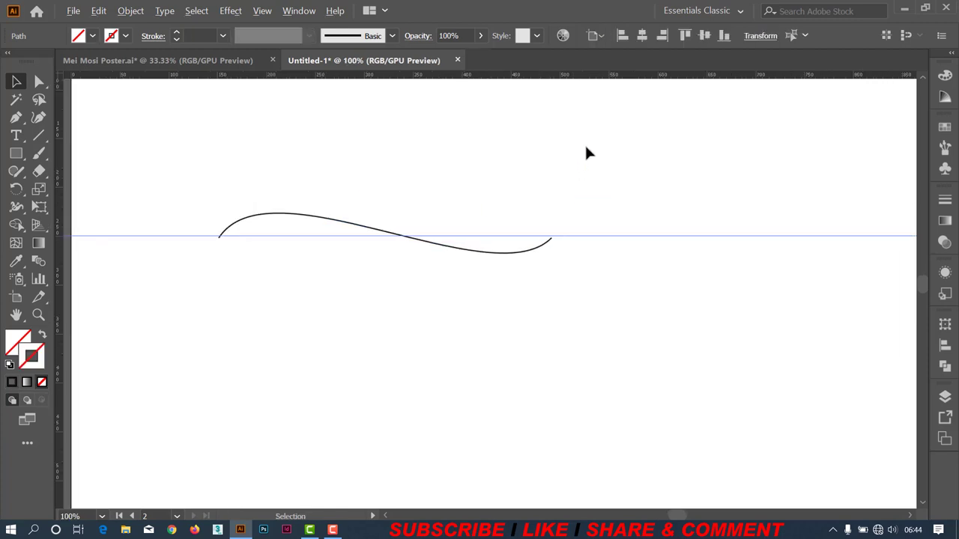
pyautogui.scroll(1, 587, 153)
pyautogui.moveTo(467, 207); pyautogui.dragTo(645, 143)
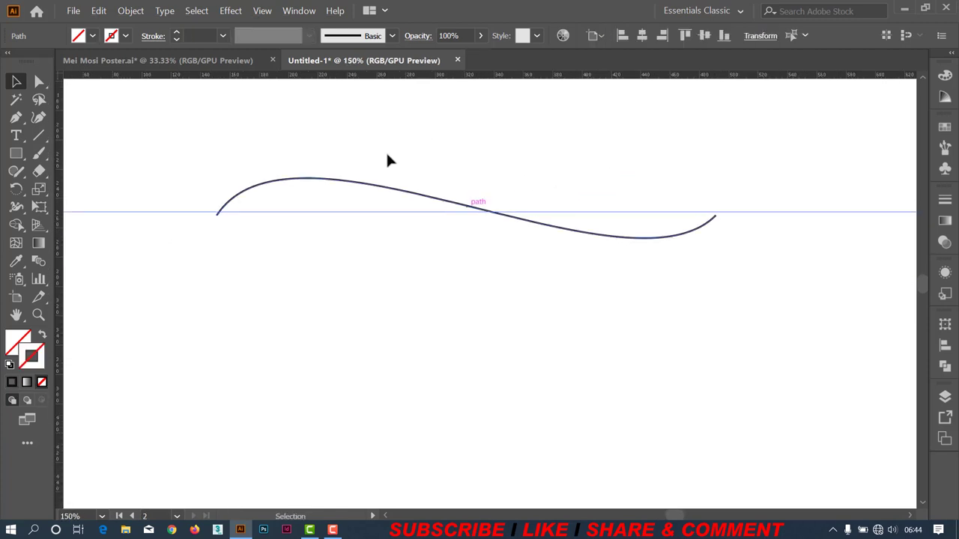
pyautogui.click(344, 186)
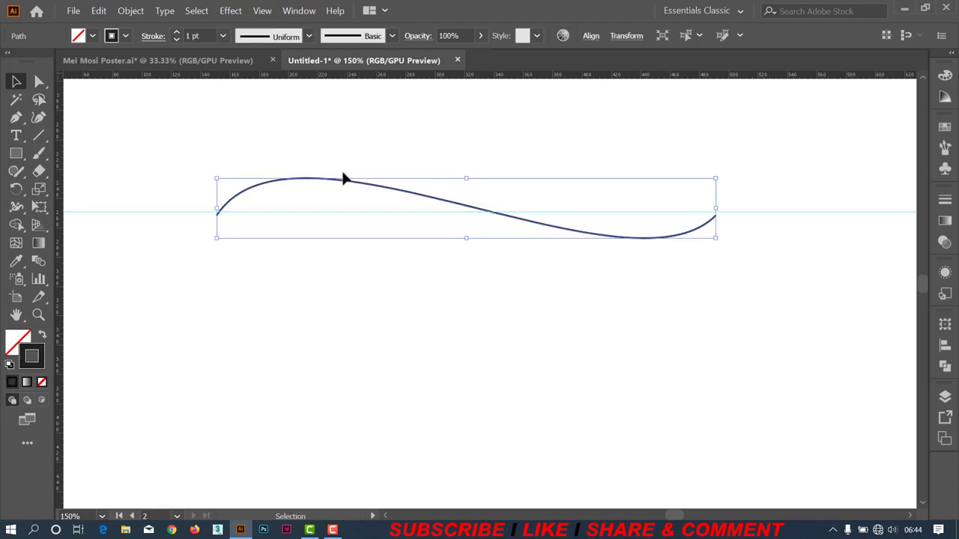
pyautogui.press('a')
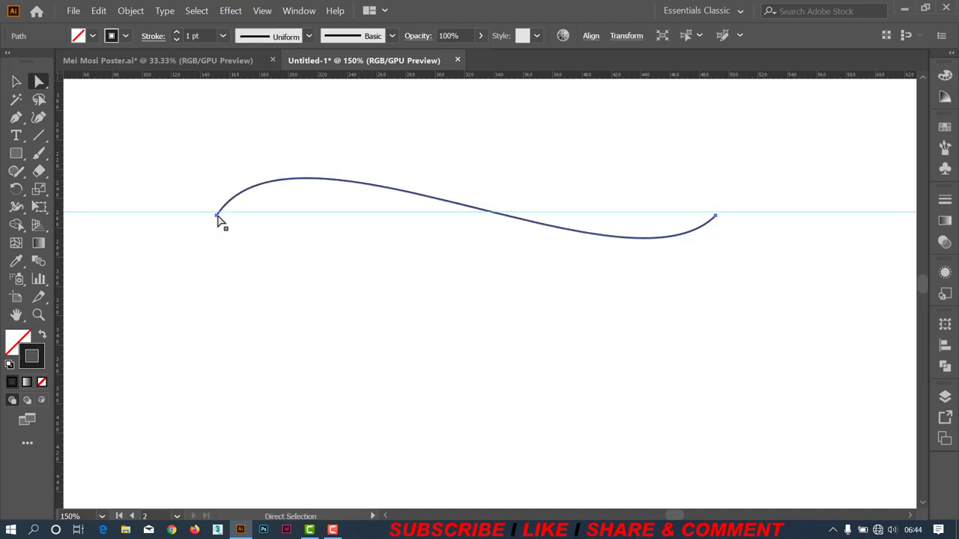
pyautogui.click(216, 216)
pyautogui.moveTo(214, 216); pyautogui.dragTo(212, 212)
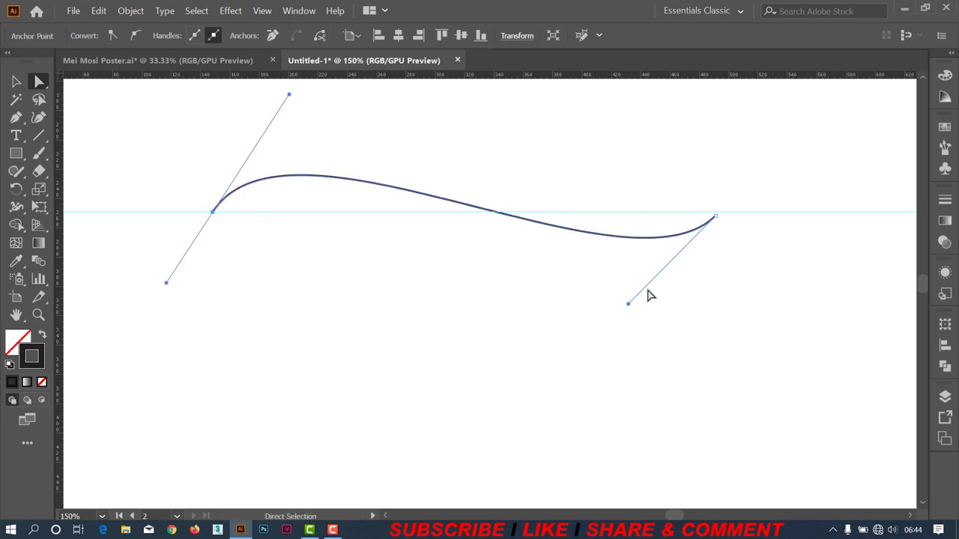
pyautogui.click(715, 218)
pyautogui.moveTo(715, 219); pyautogui.dragTo(711, 215)
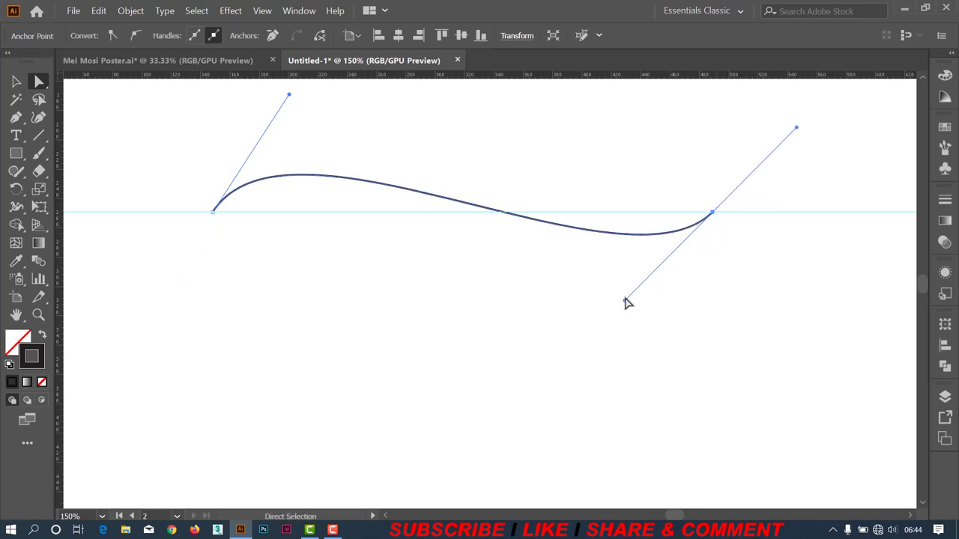
pyautogui.moveTo(624, 301); pyautogui.dragTo(611, 324)
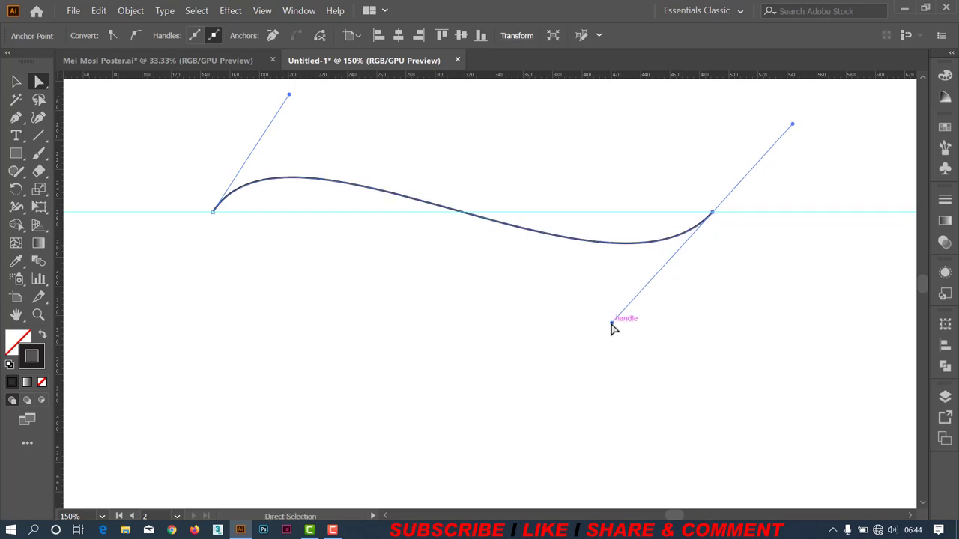
pyautogui.moveTo(611, 323); pyautogui.dragTo(636, 338)
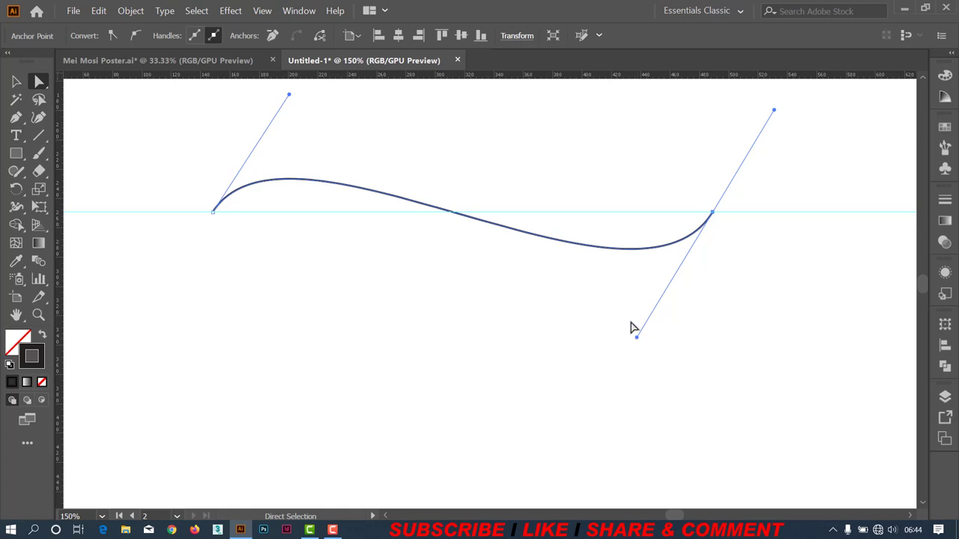
# Zoom out, hide guides, and set the wavy curve's stroke weight to 3 pt.
pyautogui.press('v')
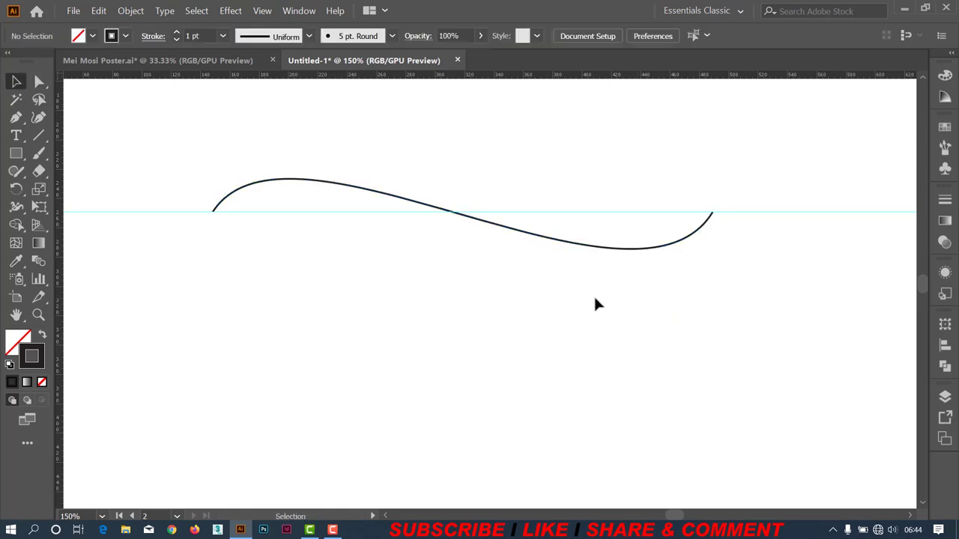
pyautogui.hotkey('ctrl', 'alt', '0')
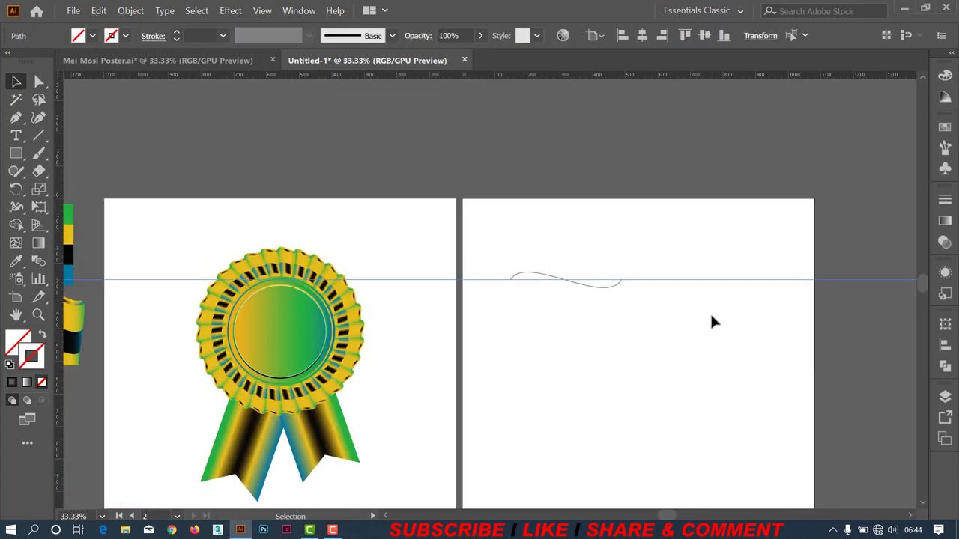
pyautogui.hotkey('ctrl', ';')
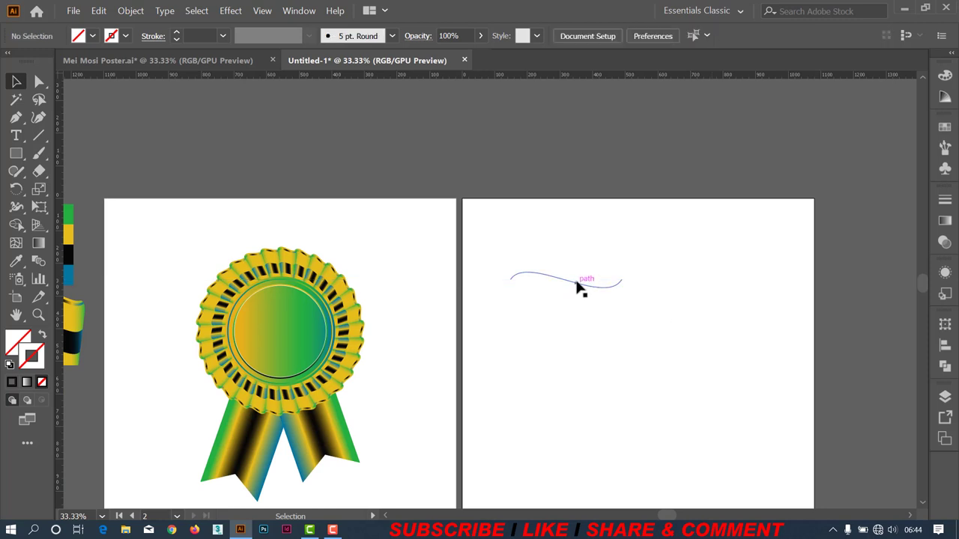
pyautogui.click(576, 284)
pyautogui.click(176, 32)
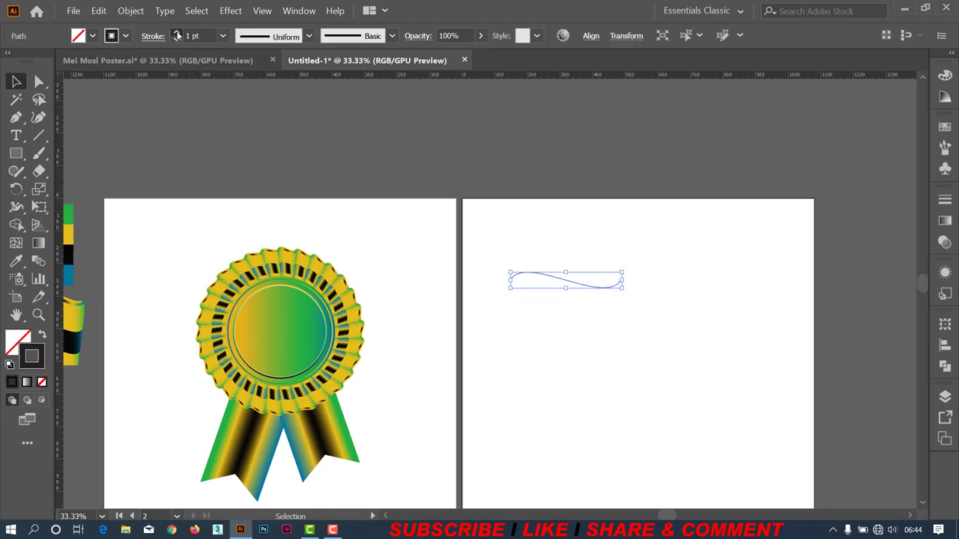
pyautogui.click(176, 32)
pyautogui.click(715, 281)
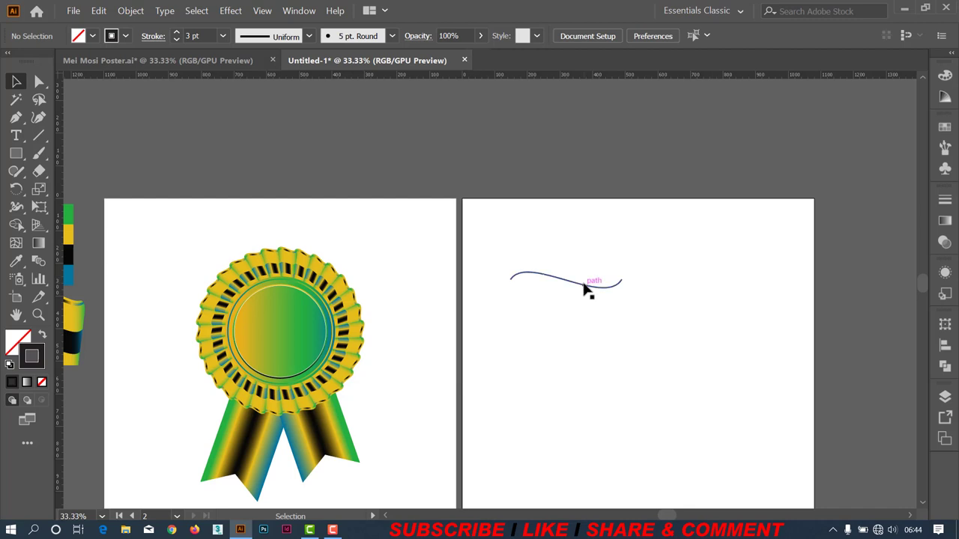
# Move the curve higher and Alt+Shift-drag an identical copy directly beneath it.
pyautogui.moveTo(582, 285); pyautogui.dragTo(584, 242)
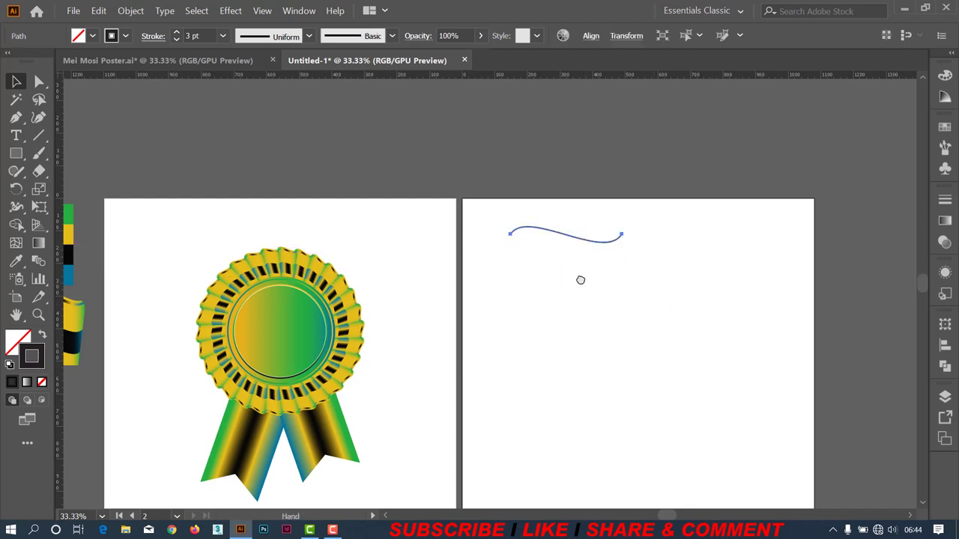
pyautogui.moveTo(580, 278); pyautogui.dragTo(531, 229)
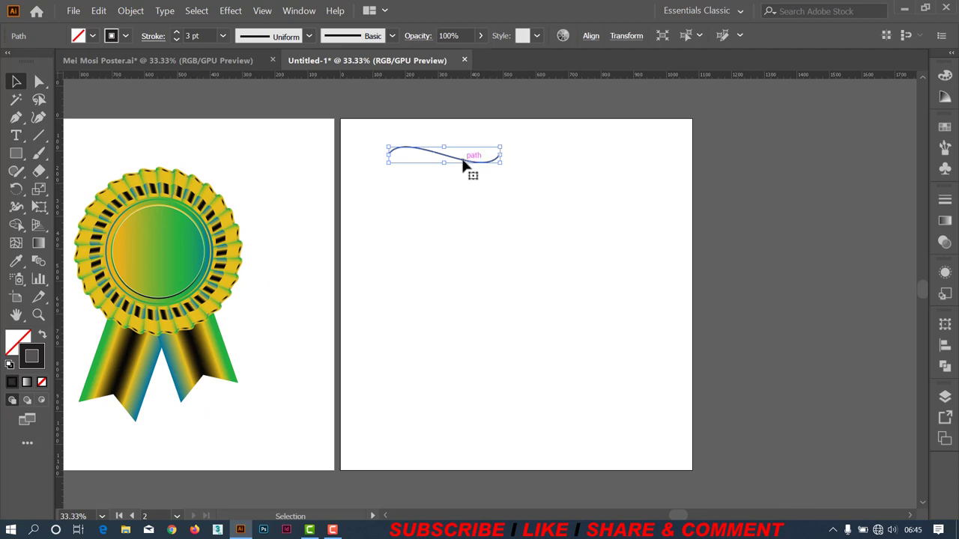
pyautogui.moveTo(463, 167); pyautogui.dragTo(463, 200)
pyautogui.click(544, 159)
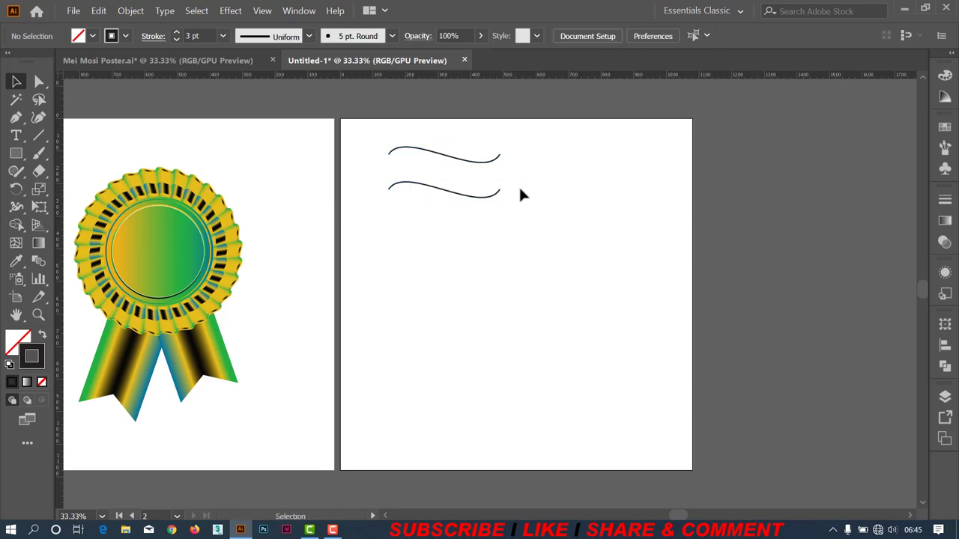
# Select both wavy curves and join their left ends.
pyautogui.moveTo(357, 133); pyautogui.dragTo(395, 219)
pyautogui.click(494, 230)
pyautogui.moveTo(373, 135)
pyautogui.mouseDown()
pyautogui.moveTo(422, 240)
pyautogui.moveTo(400, 213)
pyautogui.mouseUp()
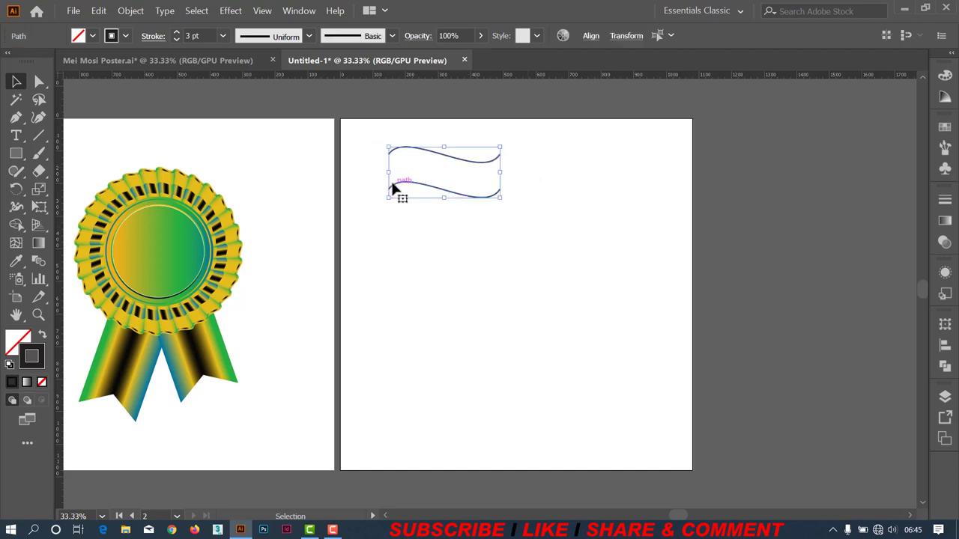
pyautogui.rightClick(392, 189)
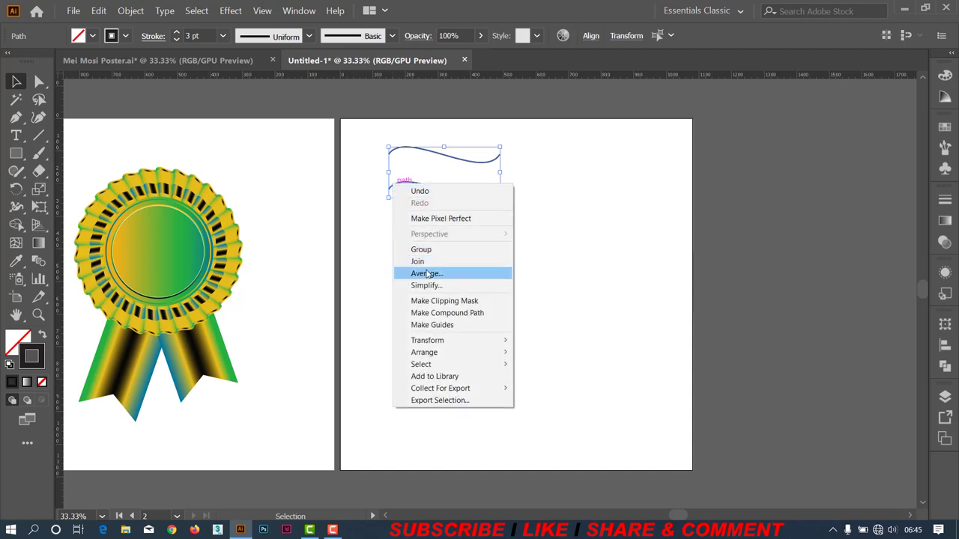
pyautogui.click(454, 261)
pyautogui.click(540, 219)
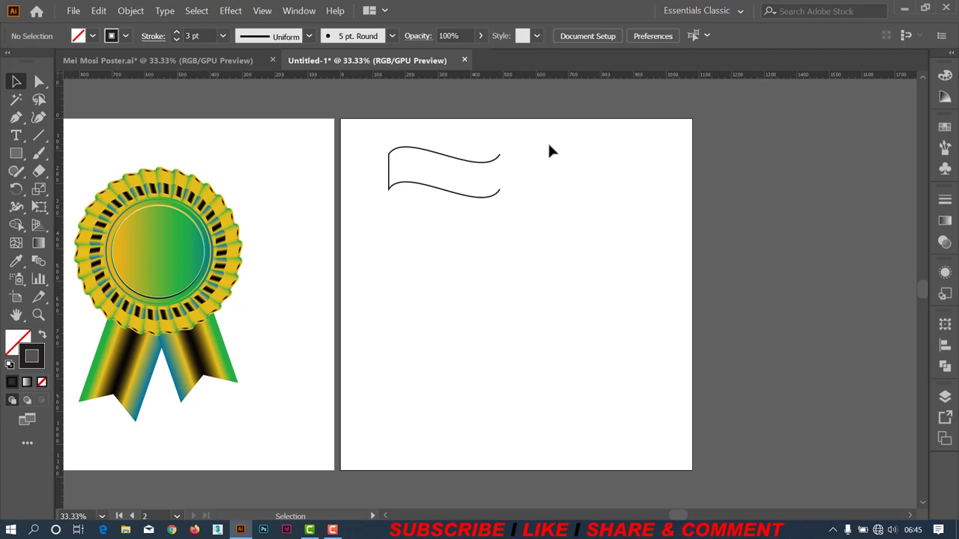
# Join the right ends to close the banner outline, undoing an accidental move.
pyautogui.moveTo(549, 138); pyautogui.dragTo(468, 241)
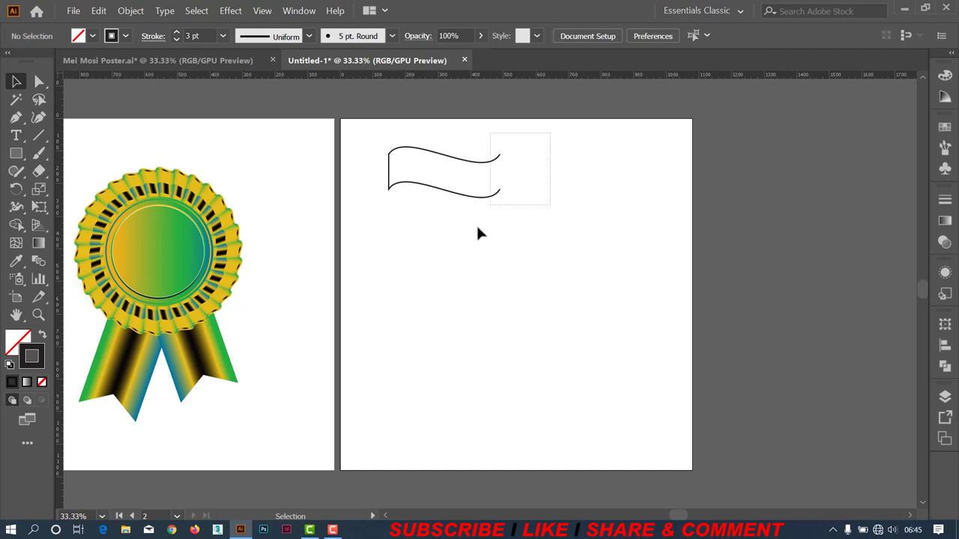
pyautogui.rightClick(498, 159)
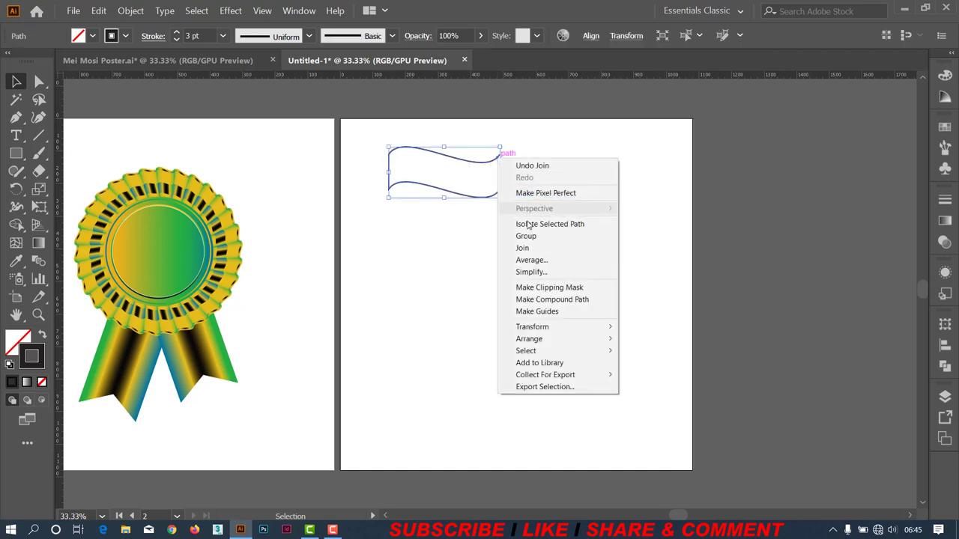
pyautogui.click(529, 248)
pyautogui.click(507, 213)
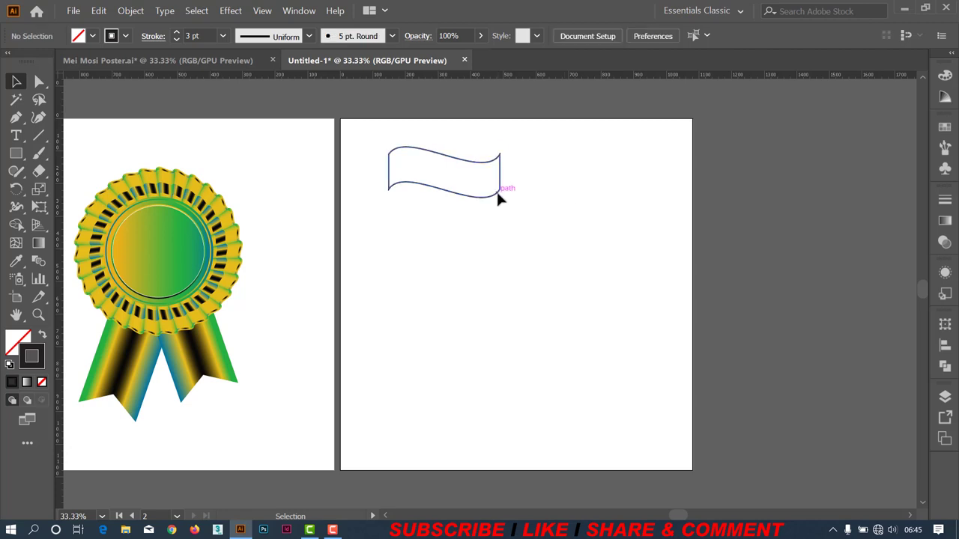
pyautogui.moveTo(497, 190); pyautogui.dragTo(608, 192)
pyautogui.hotkey('ctrl', 'z')
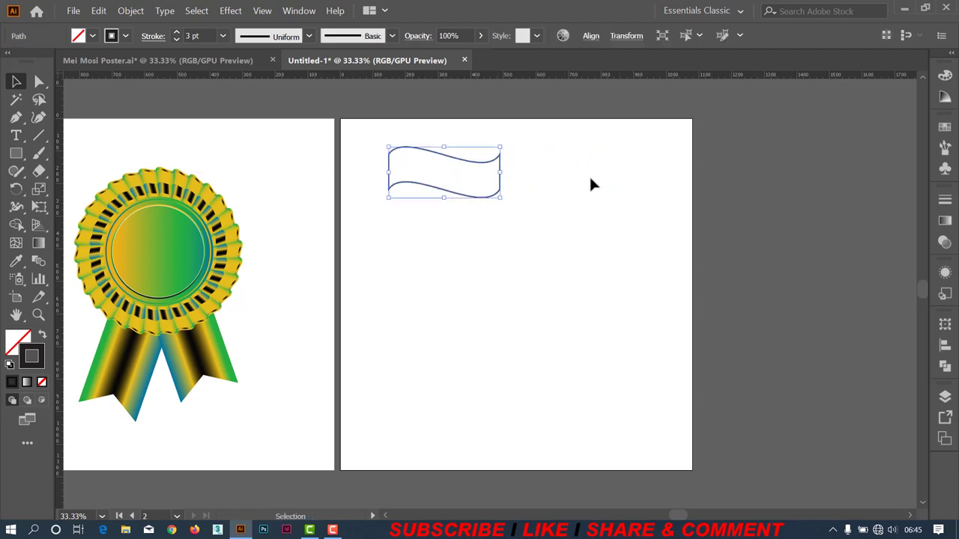
# Alt+Shift-drag the banner straight down, then repeat with Ctrl+D for three stacked bands.
pyautogui.scroll(1, 466, 213)
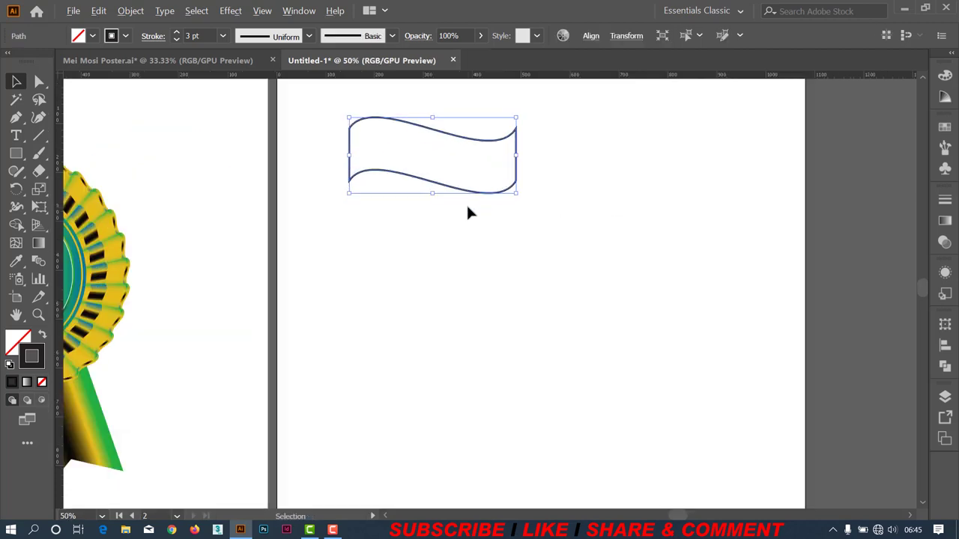
pyautogui.scroll(1, 466, 213)
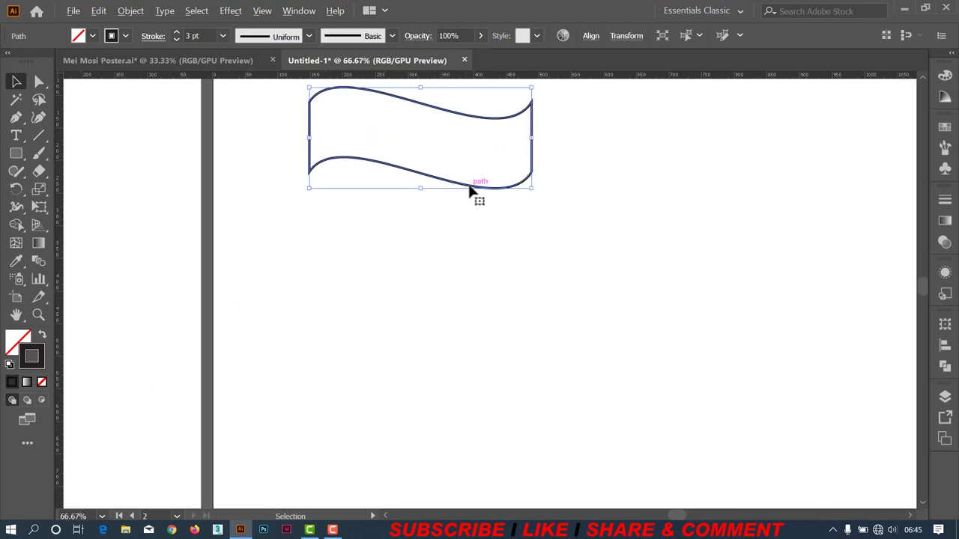
pyautogui.moveTo(471, 192)
pyautogui.mouseDown()
pyautogui.moveTo(465, 230)
pyautogui.moveTo(476, 260)
pyautogui.mouseUp()
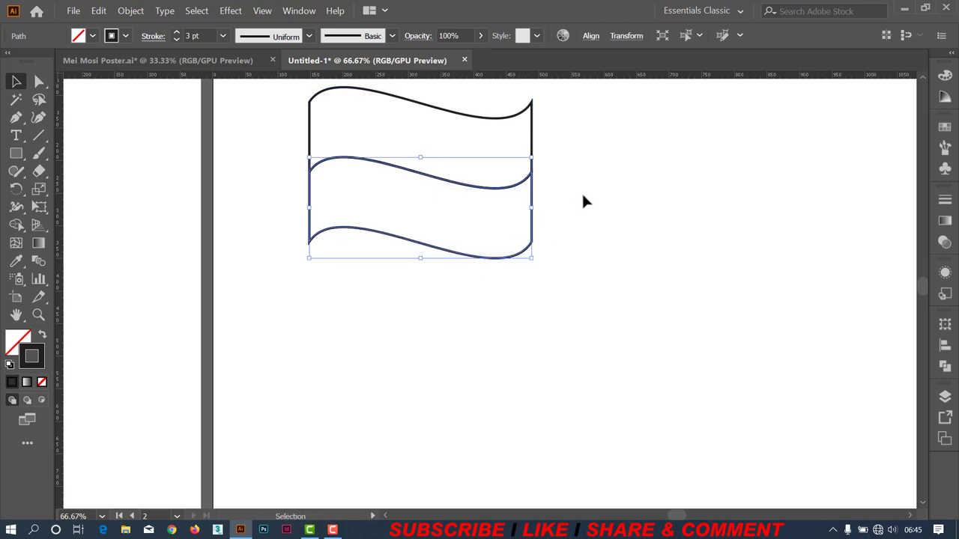
pyautogui.press('a')
pyautogui.hotkey('ctrl', 'd')
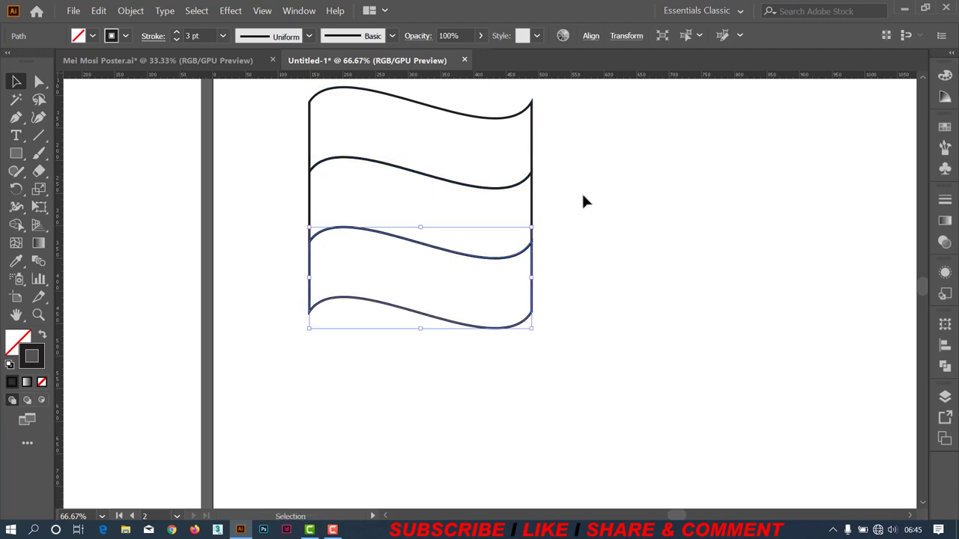
pyautogui.click(581, 192)
pyautogui.scroll(-1, 599, 199)
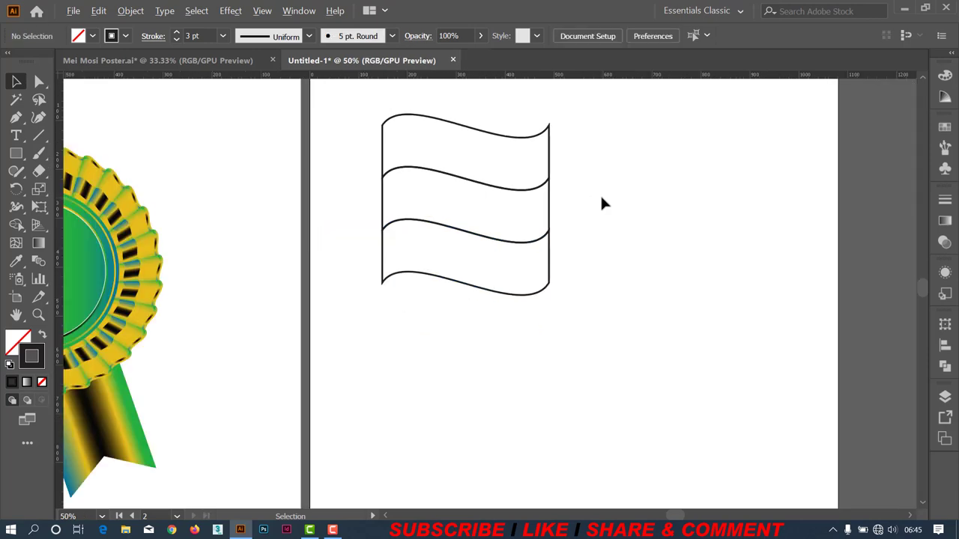
pyautogui.scroll(-2, 600, 199)
pyautogui.scroll(2, 600, 199)
pyautogui.scroll(-2, 601, 199)
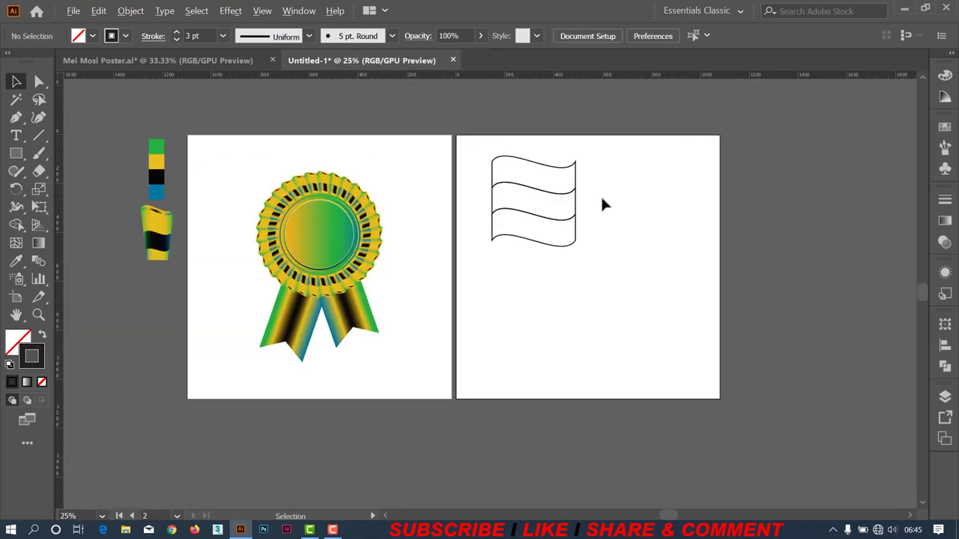
pyautogui.scroll(3, 601, 199)
pyautogui.scroll(-3, 602, 199)
pyautogui.scroll(1, 603, 200)
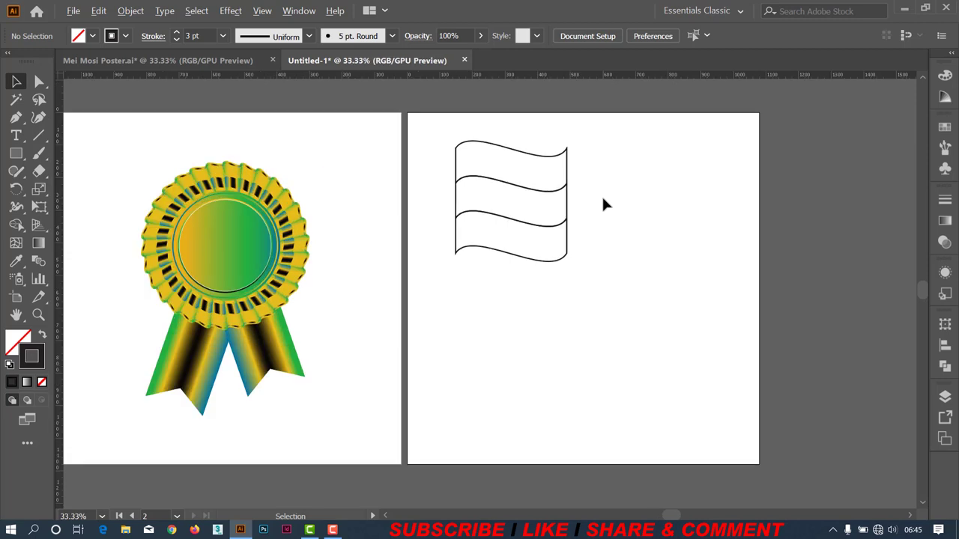
pyautogui.scroll(-1, 603, 200)
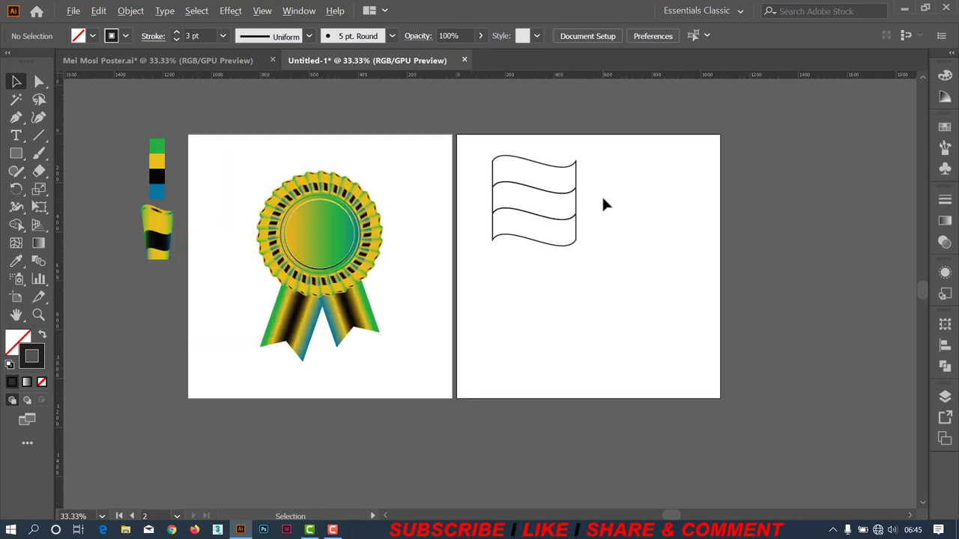
# Ungroup the swatch group and place the colour swatch stack at artboard 1's top-right.
pyautogui.rightClick(157, 156)
pyautogui.click(196, 245)
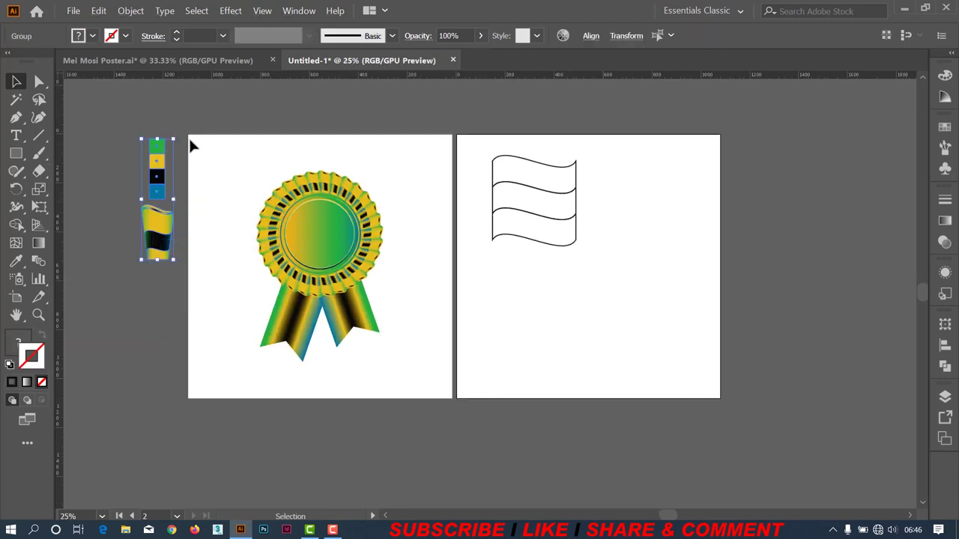
pyautogui.click(191, 144)
pyautogui.click(162, 152)
pyautogui.moveTo(162, 152); pyautogui.dragTo(399, 174)
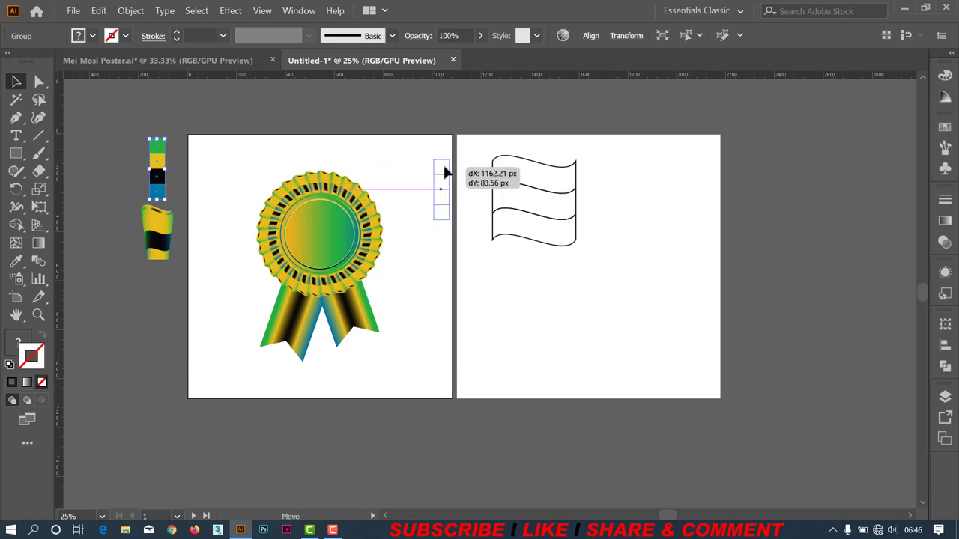
pyautogui.moveTo(399, 174); pyautogui.dragTo(443, 164)
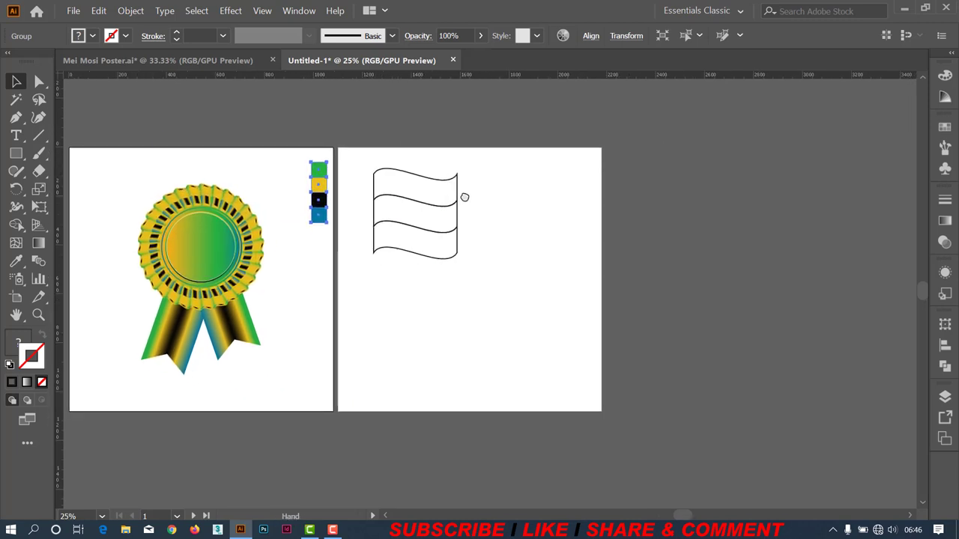
# Move the yellow cup onto artboard 1 and nudge the rosette medal slightly left.
pyautogui.moveTo(578, 186); pyautogui.dragTo(506, 190)
pyautogui.moveTo(86, 224); pyautogui.dragTo(363, 245)
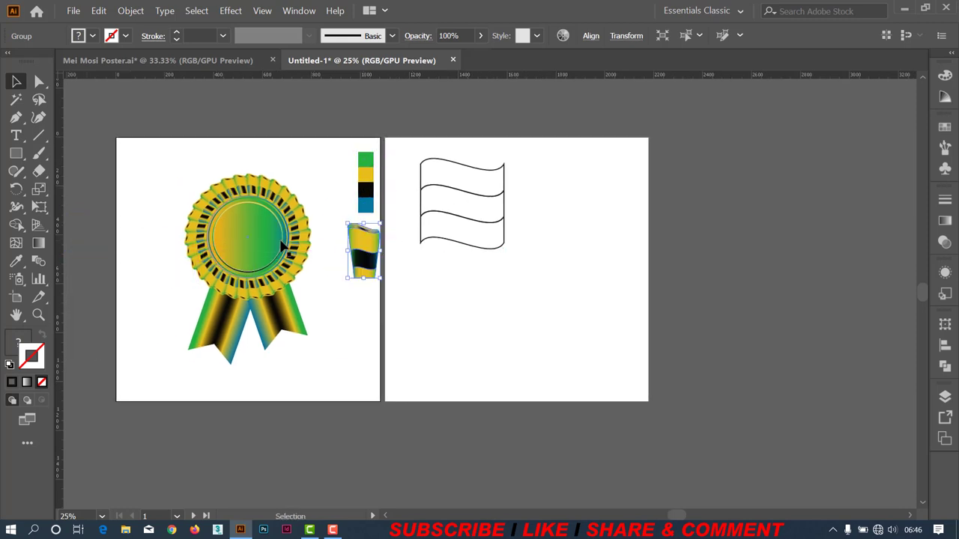
pyautogui.moveTo(279, 240); pyautogui.dragTo(240, 238)
pyautogui.scroll(1, 527, 216)
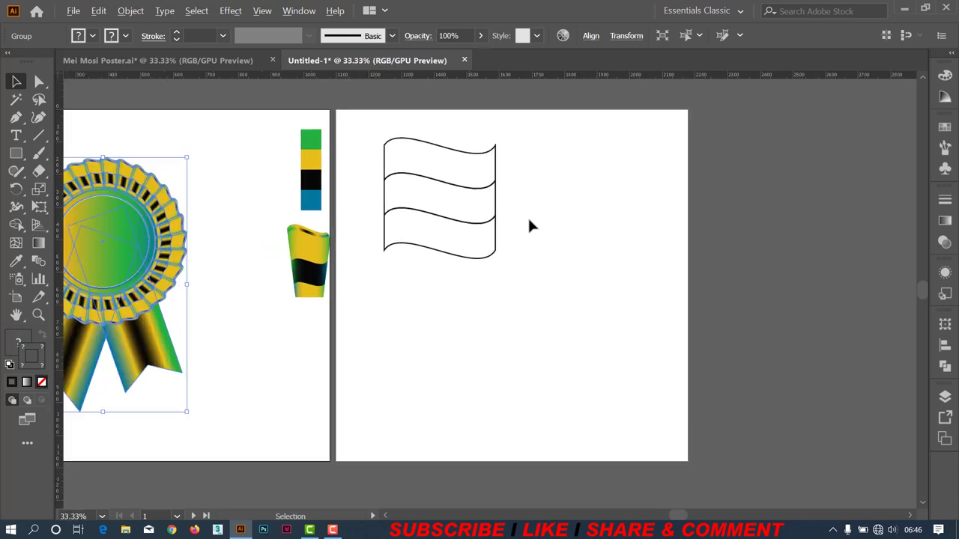
pyautogui.moveTo(539, 205); pyautogui.dragTo(490, 217)
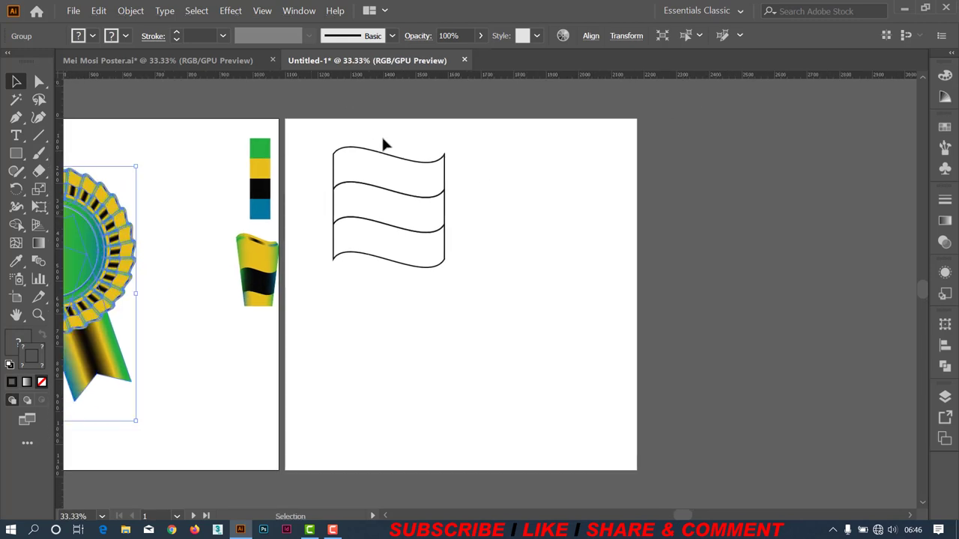
pyautogui.click(422, 194)
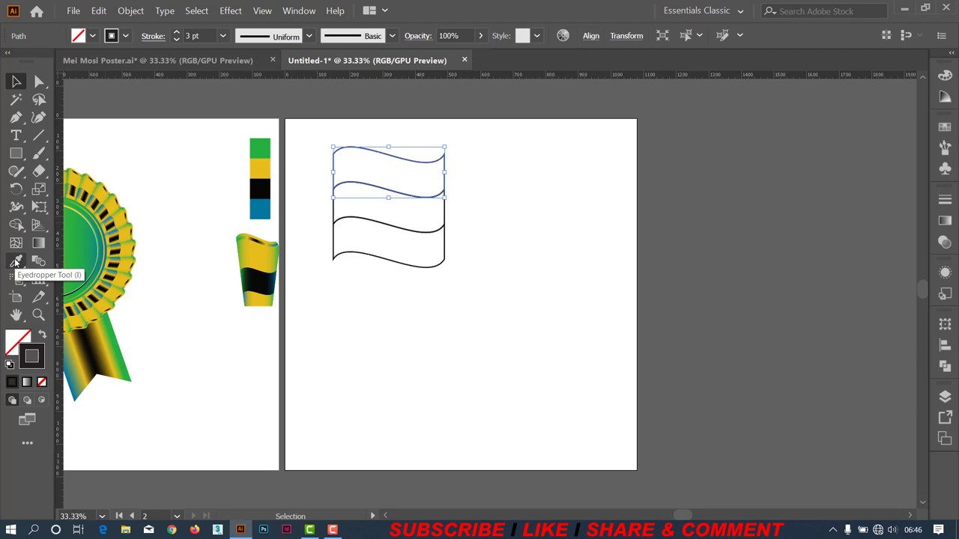
# Fill the top band with the green swatch and the middle band with yellow.
pyautogui.click(16, 262)
pyautogui.click(265, 147)
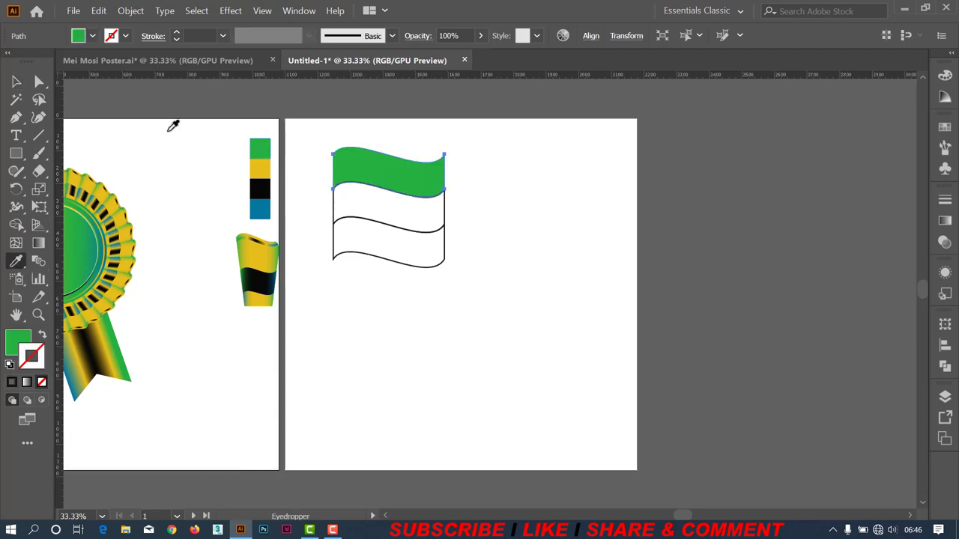
pyautogui.click(16, 81)
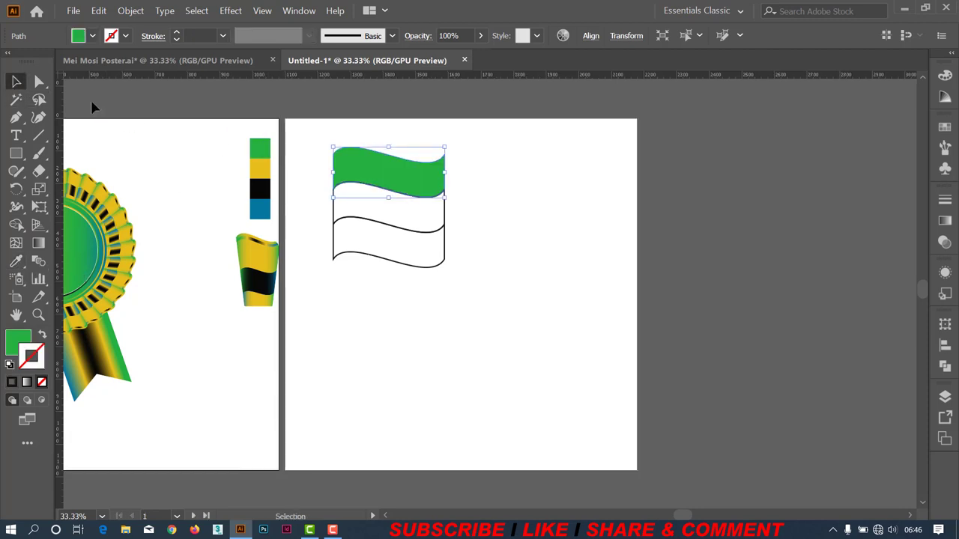
pyautogui.click(439, 216)
pyautogui.click(16, 262)
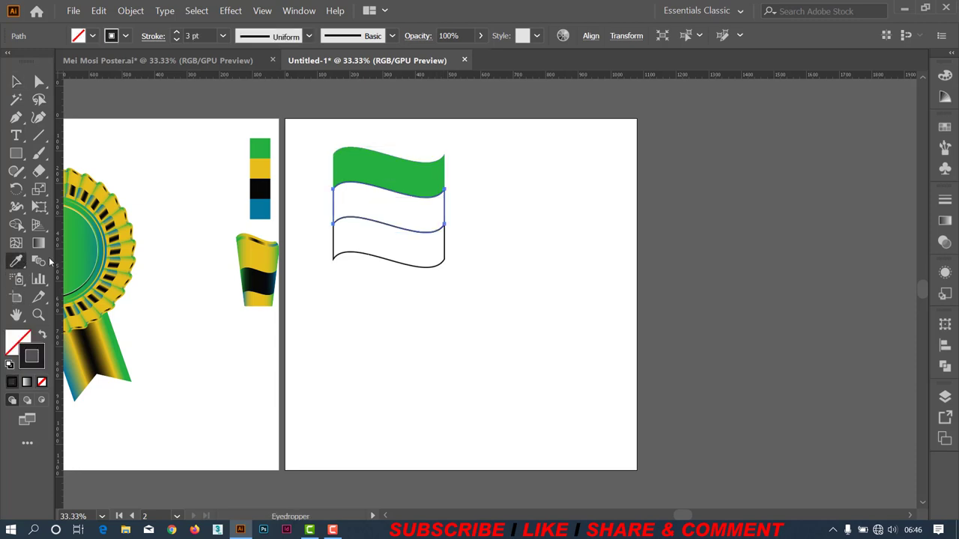
pyautogui.click(262, 168)
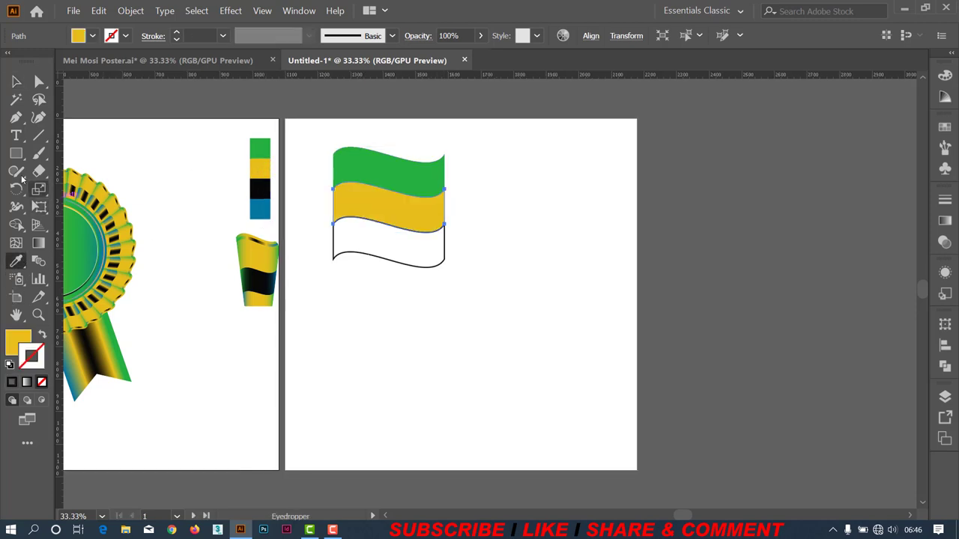
pyautogui.click(16, 81)
# Fill the bottom band with the blue swatch colour and deselect the flag.
pyautogui.moveTo(459, 256); pyautogui.dragTo(421, 274)
pyautogui.click(16, 261)
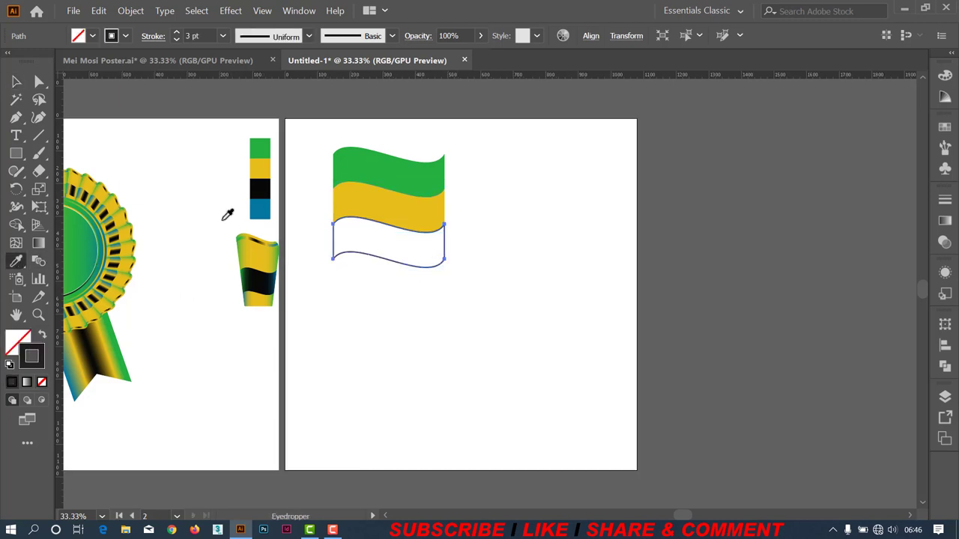
pyautogui.click(260, 209)
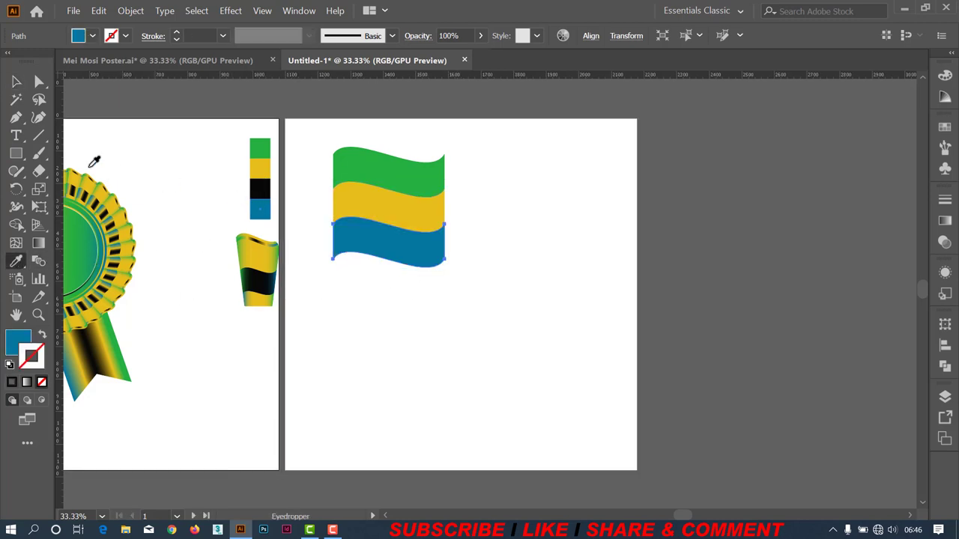
pyautogui.click(17, 81)
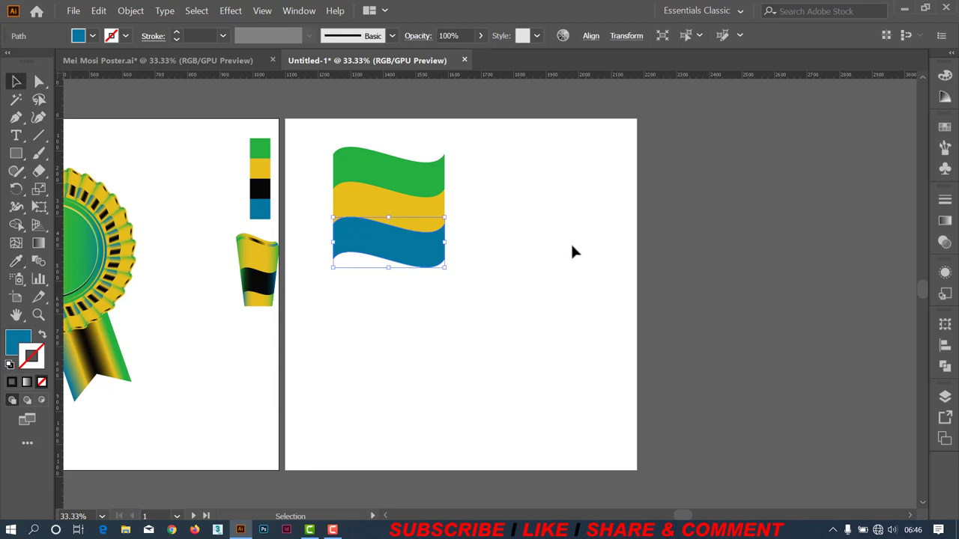
pyautogui.click(572, 252)
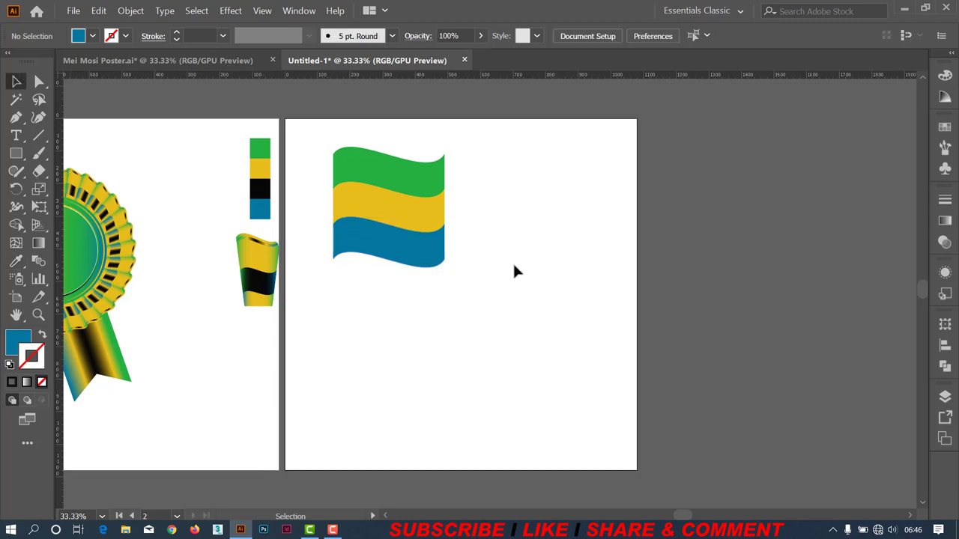
pyautogui.scroll(1, 514, 271)
# Alt-drag a copy of all three flag bands above the first artboard.
pyautogui.moveTo(500, 218); pyautogui.dragTo(761, 328)
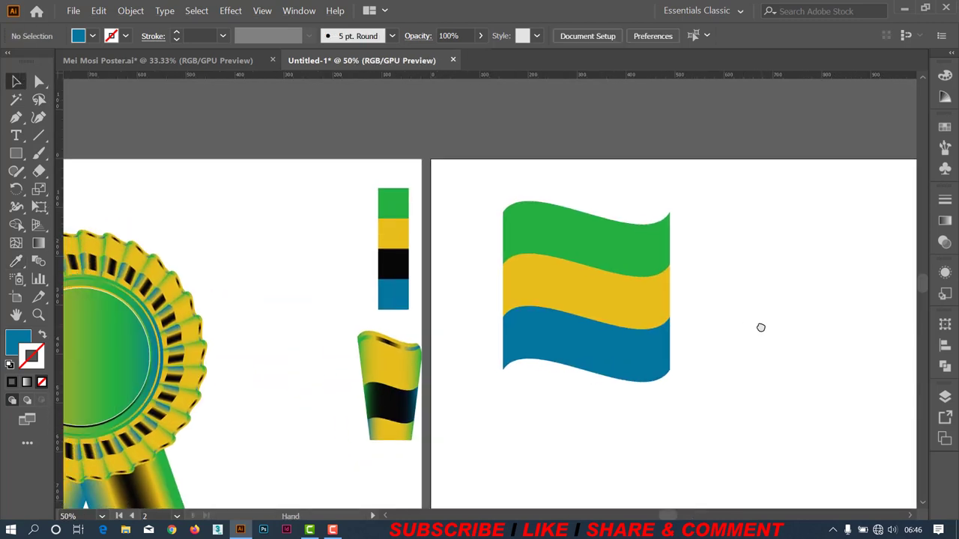
pyautogui.moveTo(584, 189); pyautogui.dragTo(606, 368)
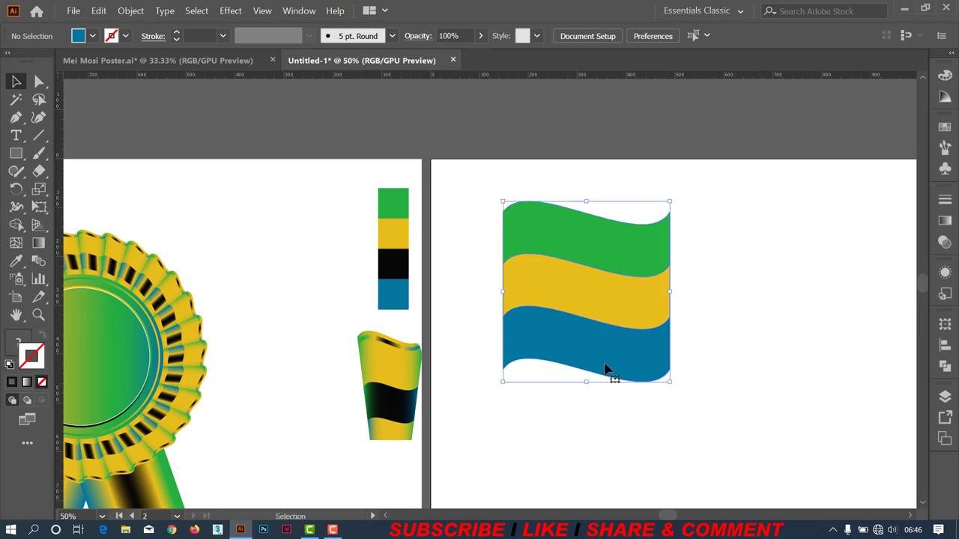
pyautogui.scroll(-1, 623, 342)
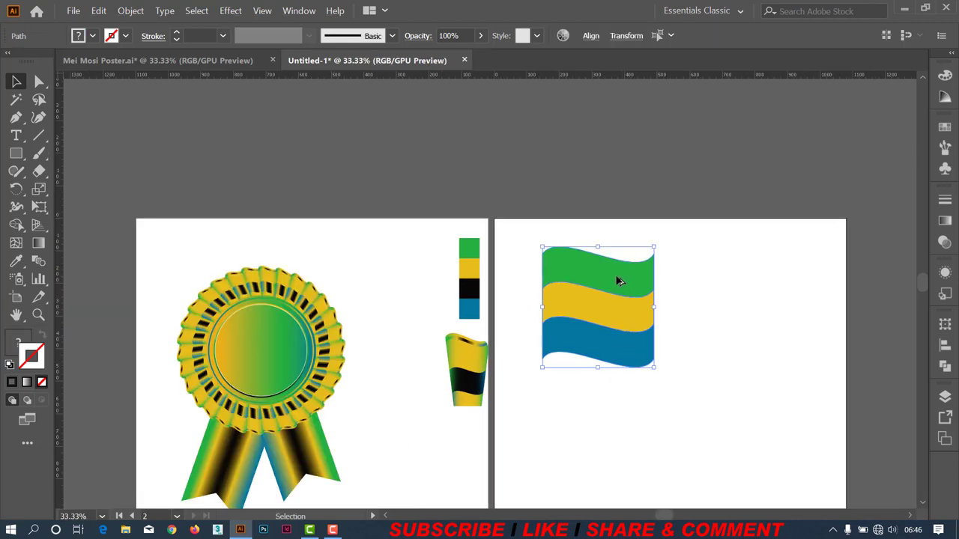
pyautogui.moveTo(619, 281); pyautogui.dragTo(788, 255)
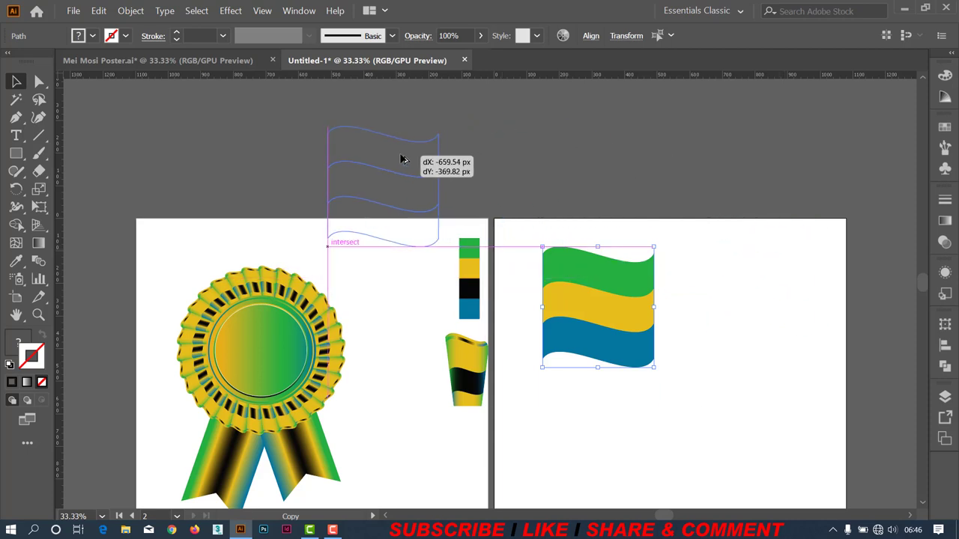
pyautogui.moveTo(788, 255); pyautogui.dragTo(404, 161)
pyautogui.moveTo(552, 217); pyautogui.dragTo(443, 164)
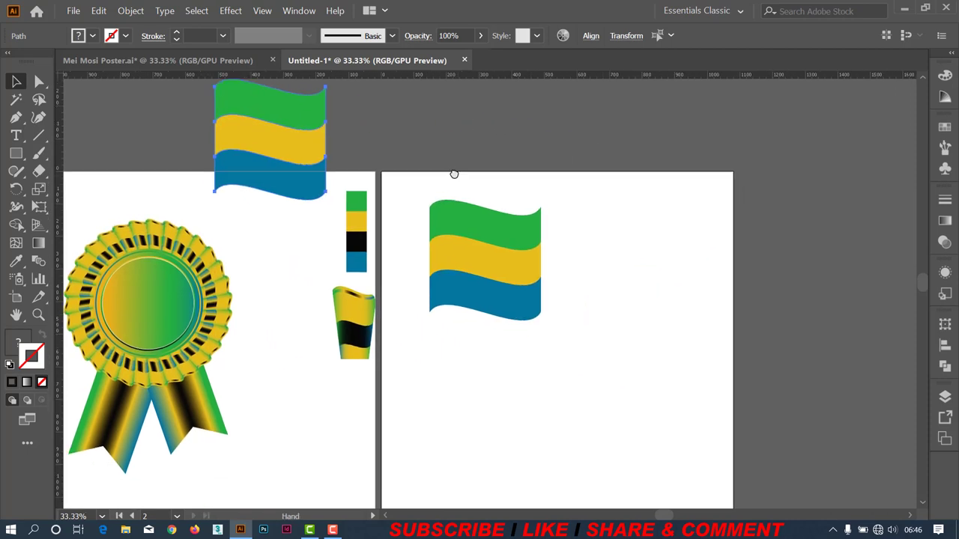
# Deselect the copy and select the flag's green top band.
pyautogui.click(618, 224)
pyautogui.scroll(1, 617, 219)
pyautogui.scroll(1, 617, 220)
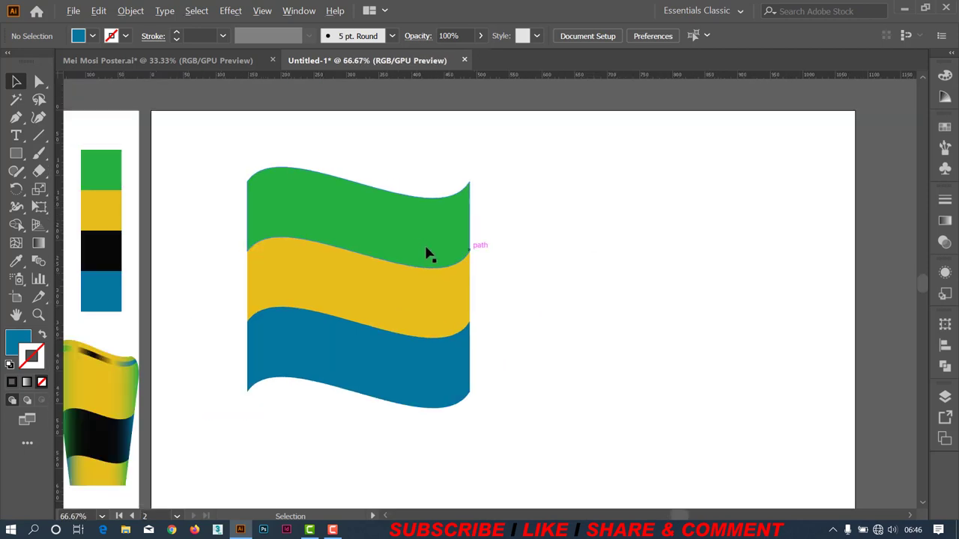
pyautogui.click(467, 247)
pyautogui.moveTo(471, 247); pyautogui.dragTo(648, 227)
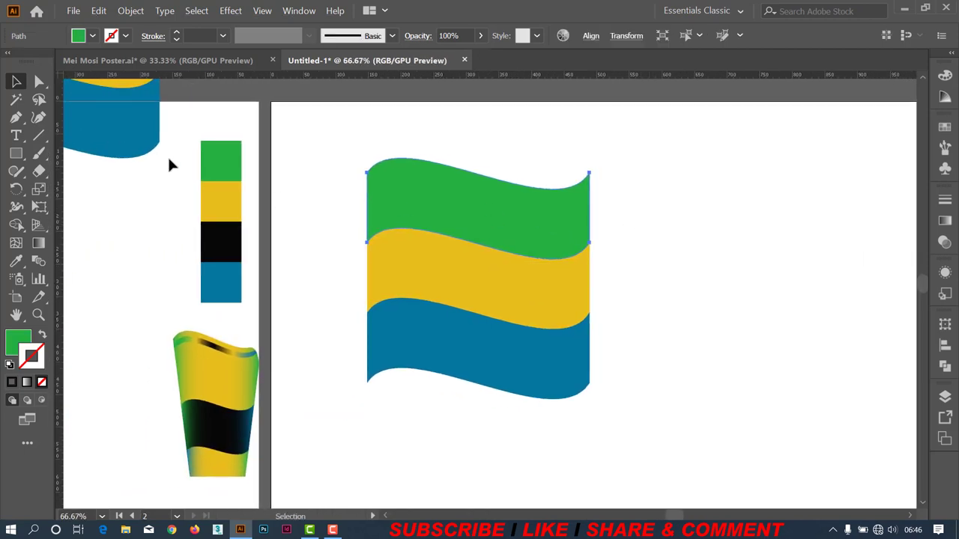
# Drag the green band's top-right live corner inward to round it, then select the blue stripe.
pyautogui.click(39, 81)
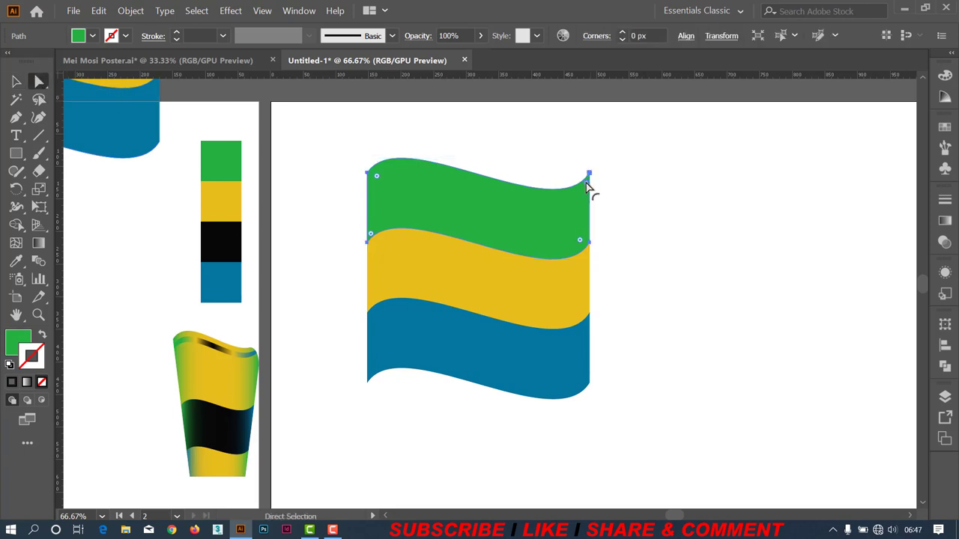
pyautogui.moveTo(587, 186); pyautogui.dragTo(550, 217)
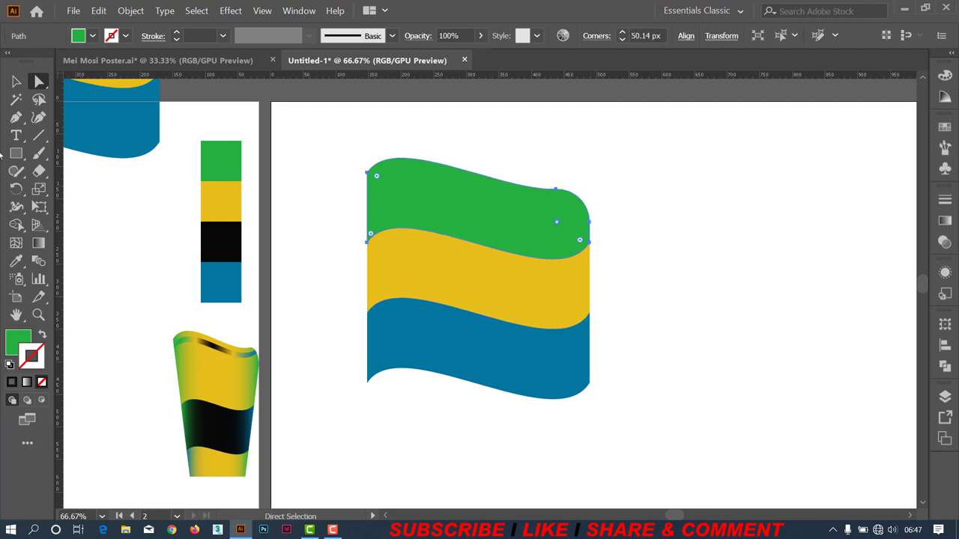
pyautogui.click(16, 82)
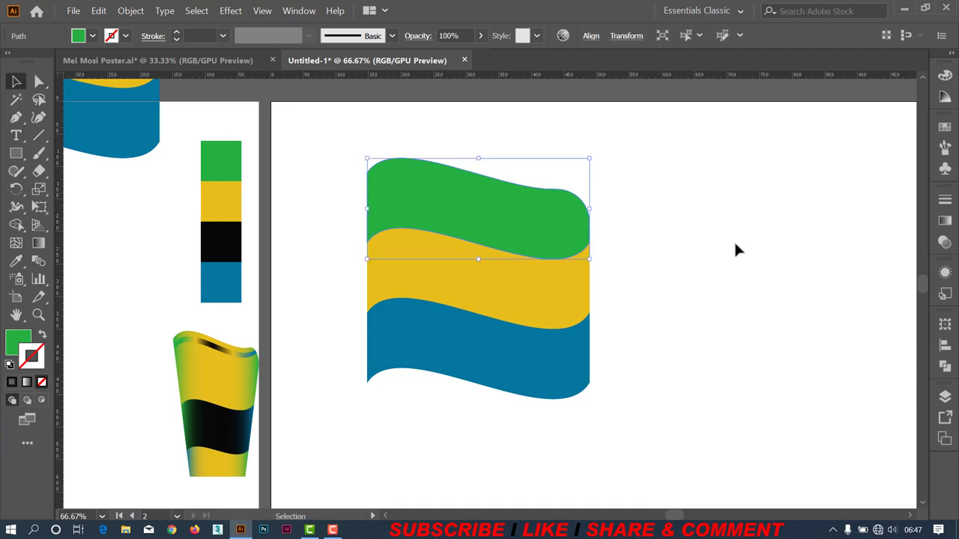
pyautogui.click(726, 241)
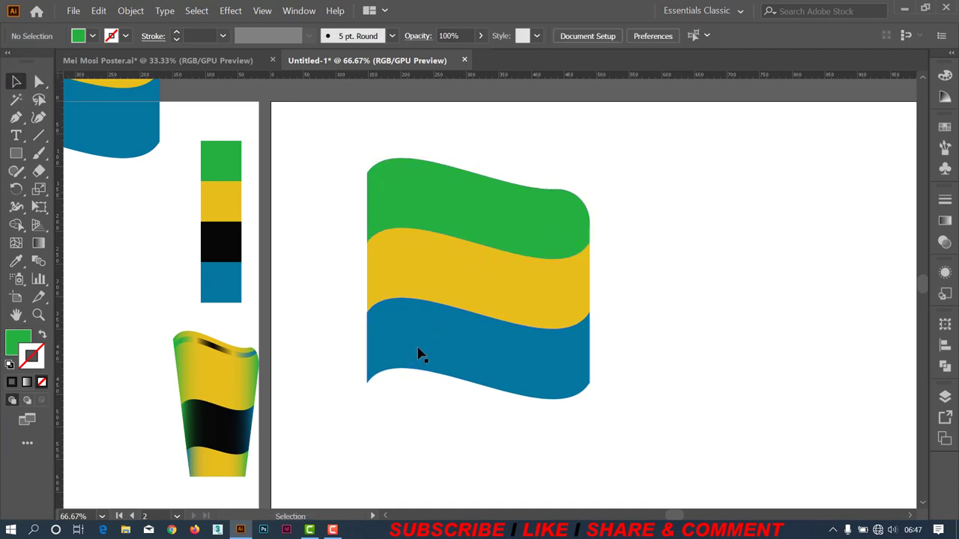
pyautogui.click(420, 355)
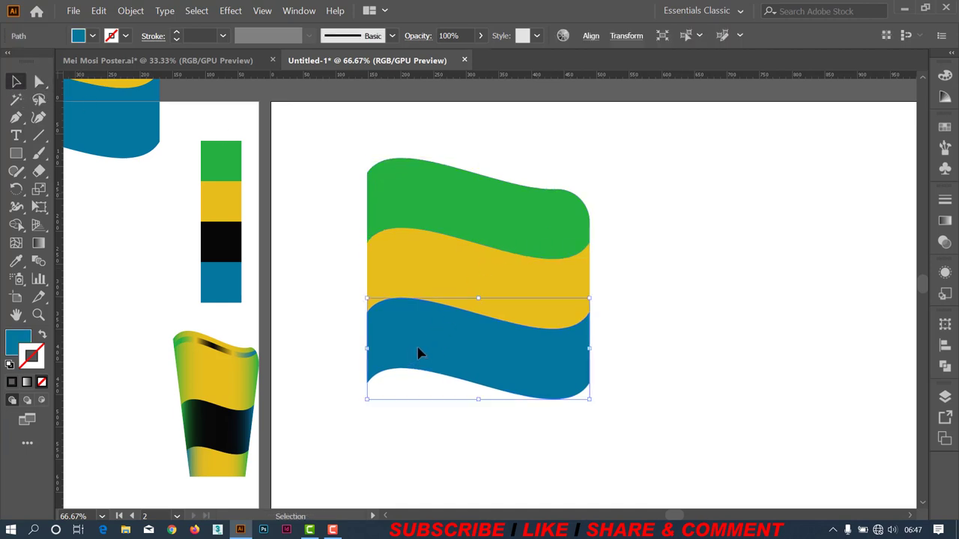
# Erase a straight horizontal cut across the blue stripe and delete the wavy lower piece.
pyautogui.click(39, 171)
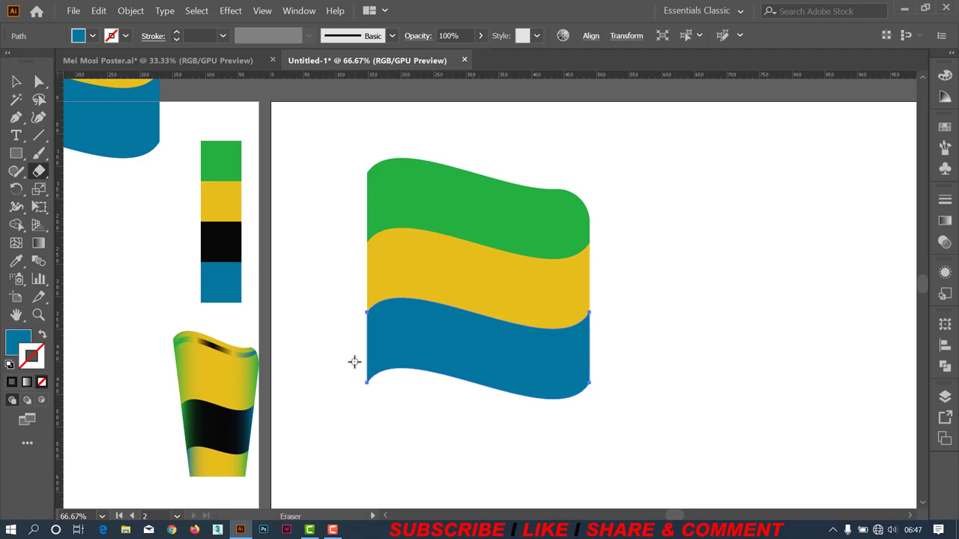
pyautogui.moveTo(354, 362); pyautogui.dragTo(688, 373)
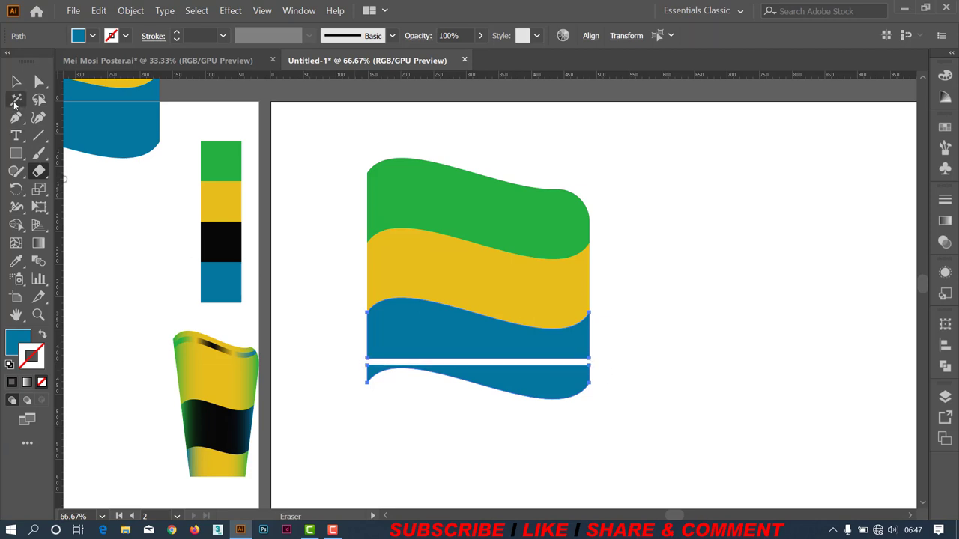
pyautogui.press('v')
pyautogui.click(717, 282)
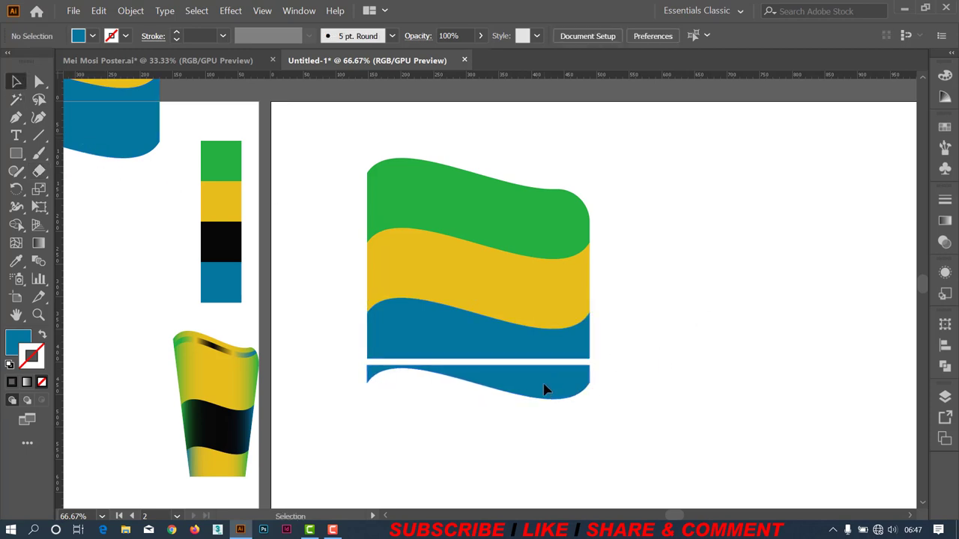
pyautogui.click(545, 390)
pyautogui.press('Delete')
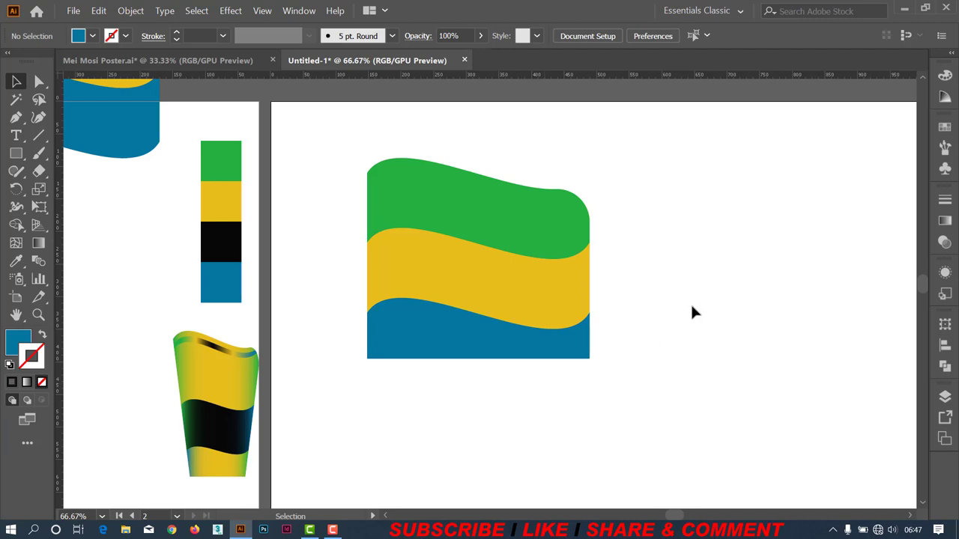
# Alt-drag a copy of the green band to the second artboard's upper right.
pyautogui.keyDown('alt'); pyautogui.scroll(-1, 691, 306); pyautogui.keyUp('alt')
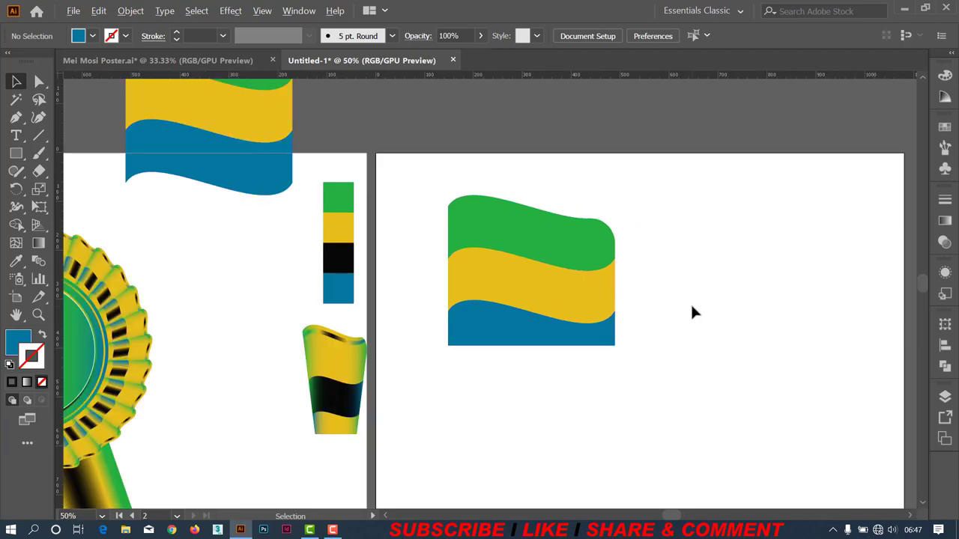
pyautogui.scroll(1, 691, 306)
pyautogui.scroll(1, 691, 307)
pyautogui.scroll(-1, 693, 312)
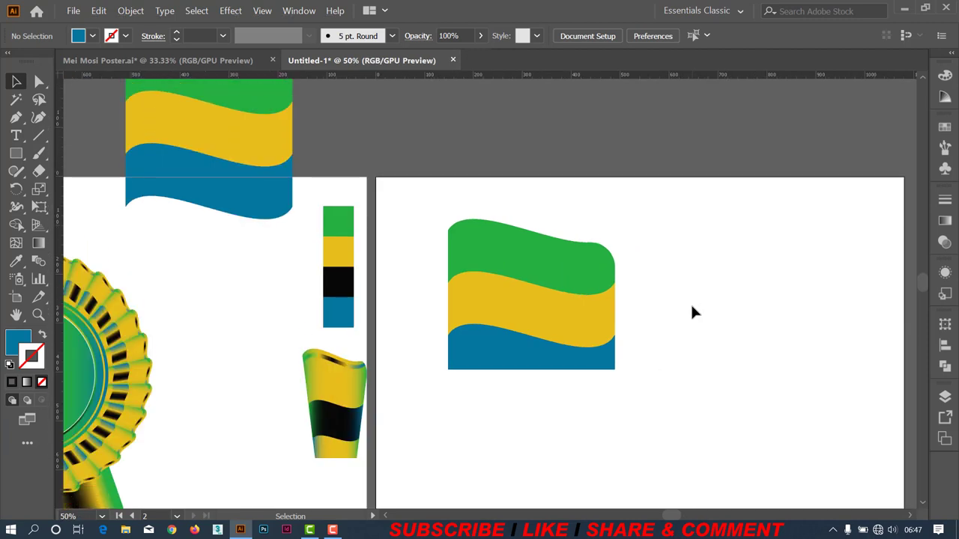
pyautogui.scroll(-1, 692, 306)
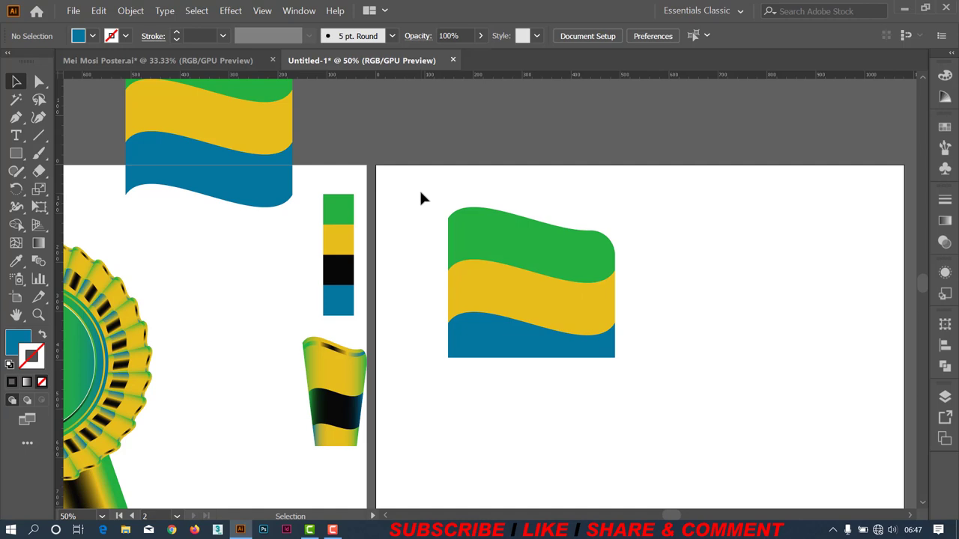
pyautogui.moveTo(425, 191); pyautogui.dragTo(558, 375)
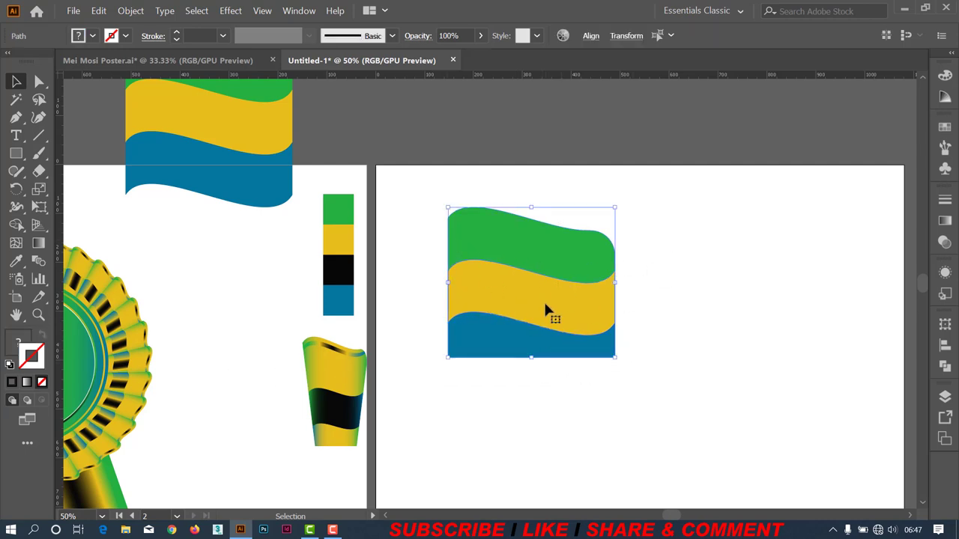
pyautogui.click(642, 276)
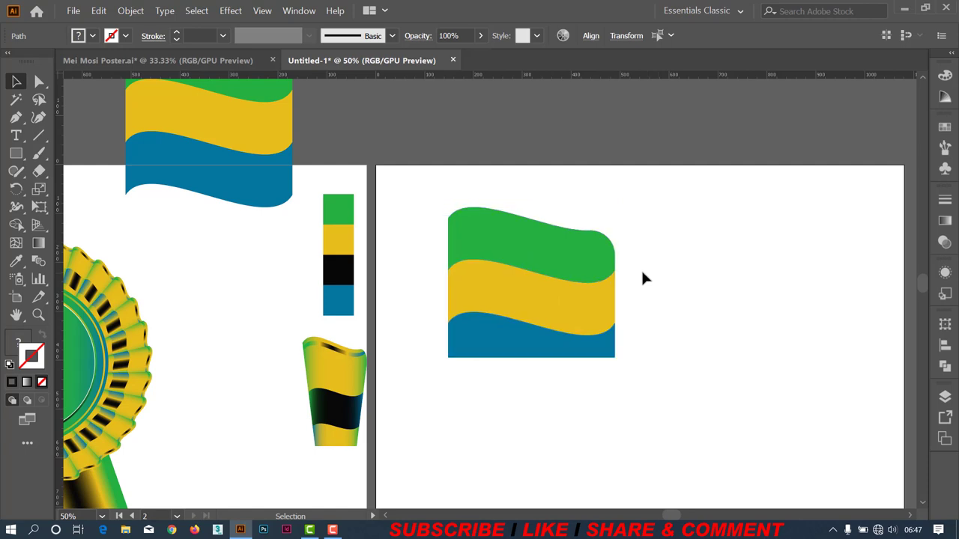
pyautogui.click(556, 262)
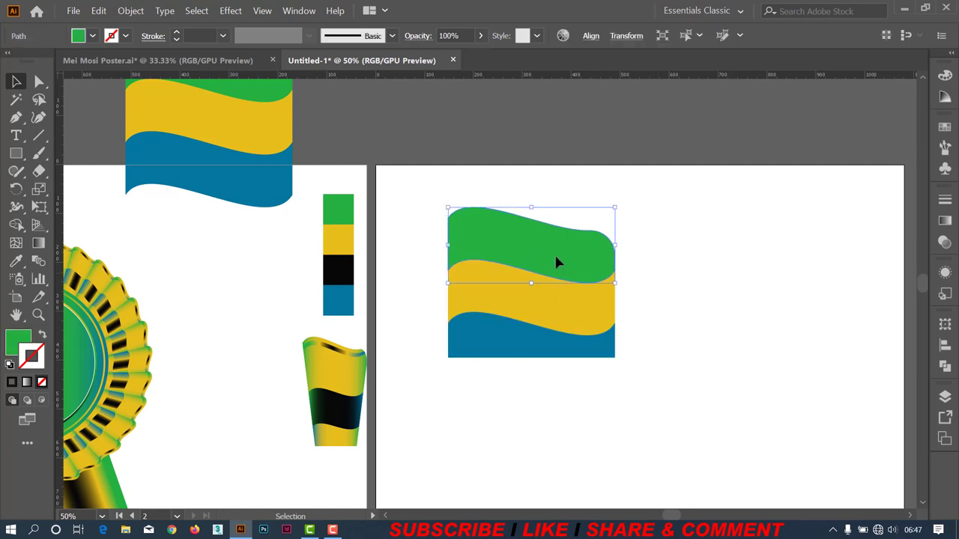
pyautogui.keyDown('alt'); pyautogui.moveTo(556, 253); pyautogui.dragTo(777, 203); pyautogui.keyUp('alt')
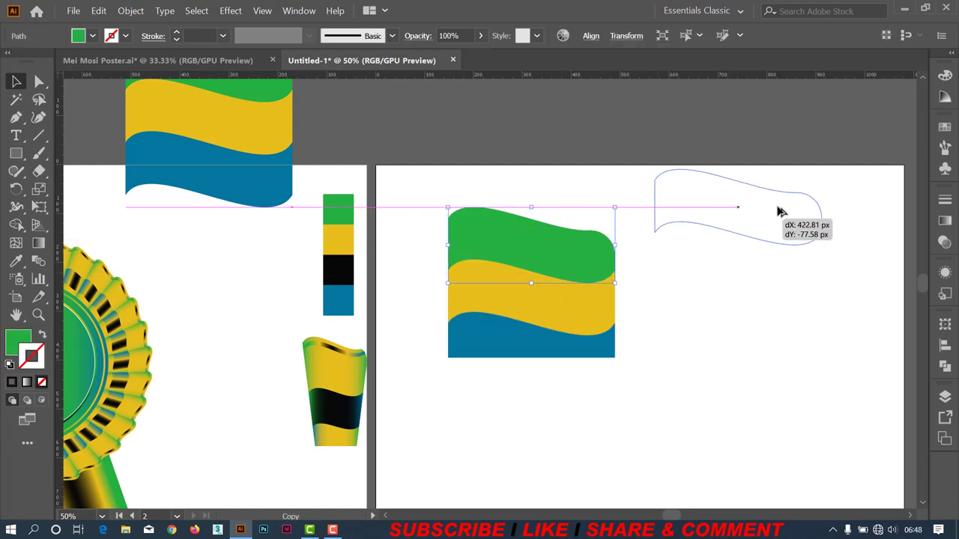
pyautogui.moveTo(767, 274); pyautogui.dragTo(605, 293)
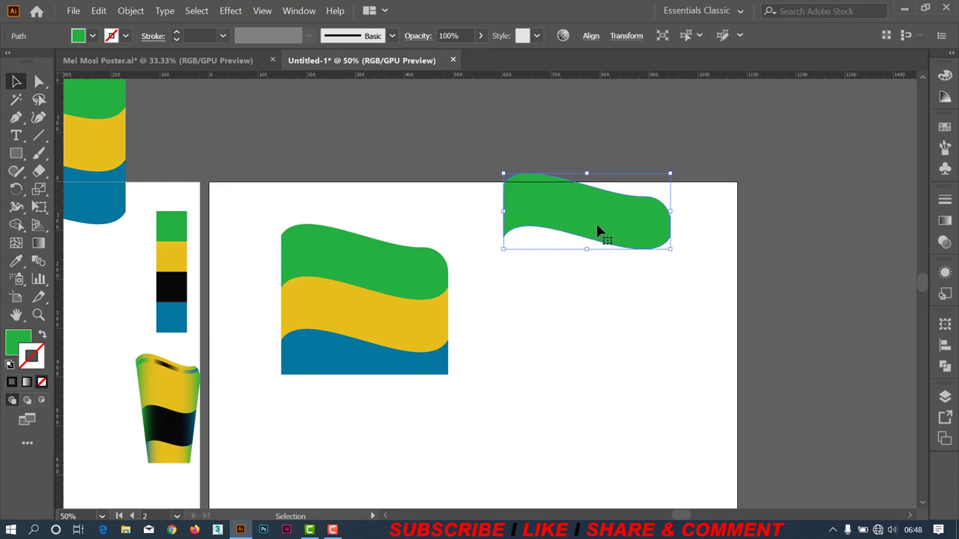
pyautogui.scroll(1, 598, 228)
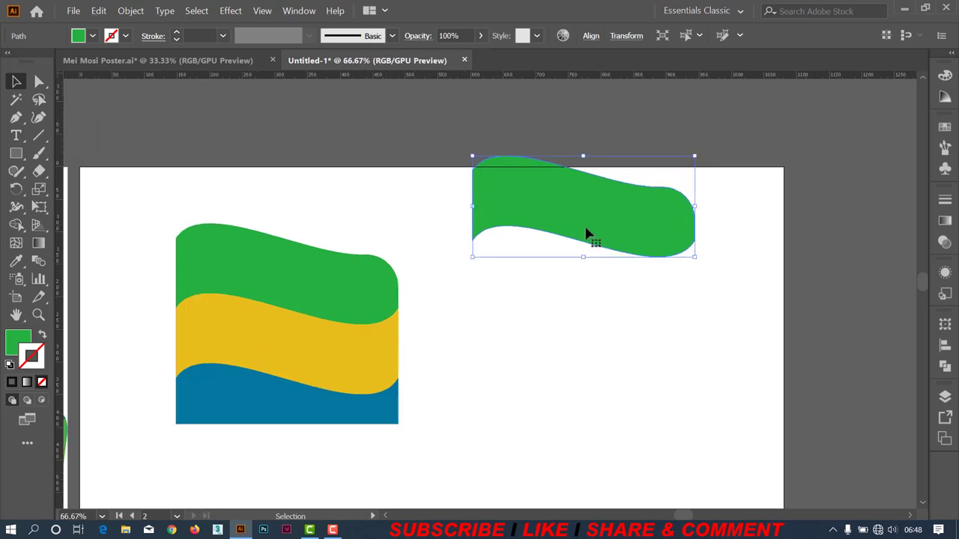
# Apply a 10 px Offset Path to the copied green band.
pyautogui.click(141, 14)
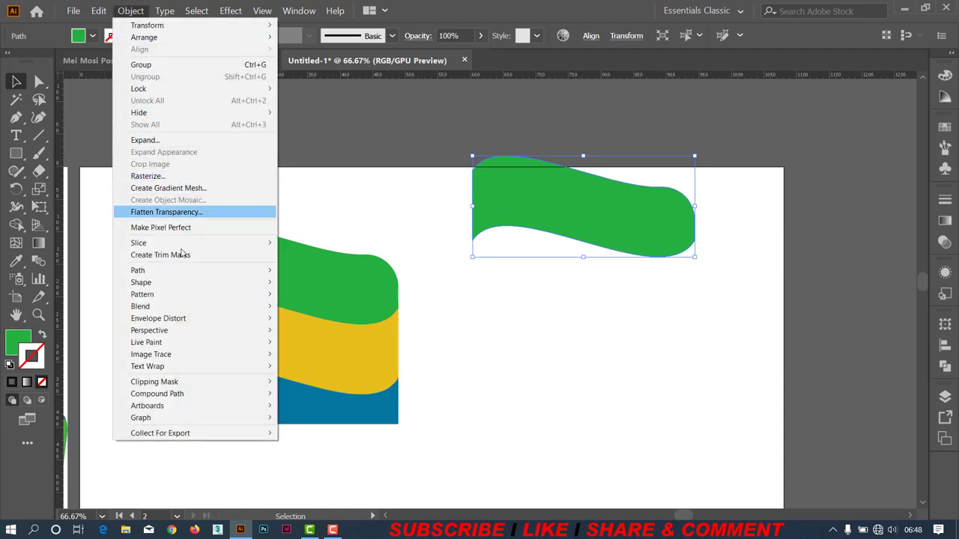
pyautogui.moveTo(138, 271)
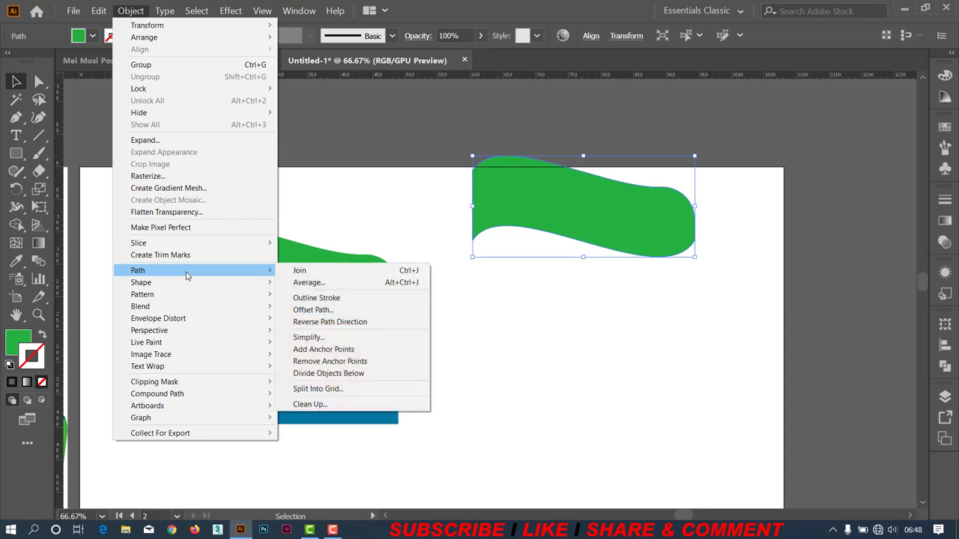
pyautogui.click(313, 310)
pyautogui.click(713, 237)
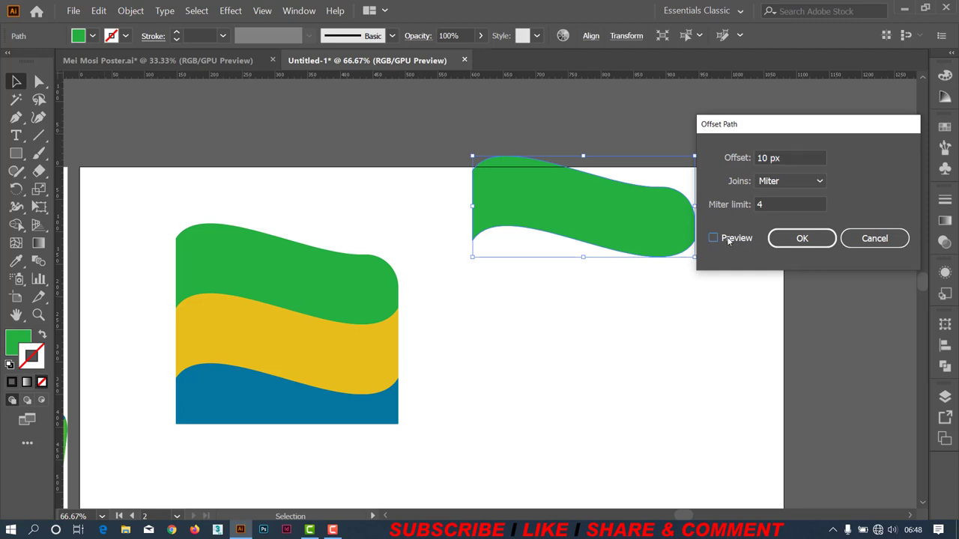
pyautogui.moveTo(782, 132); pyautogui.dragTo(653, 314)
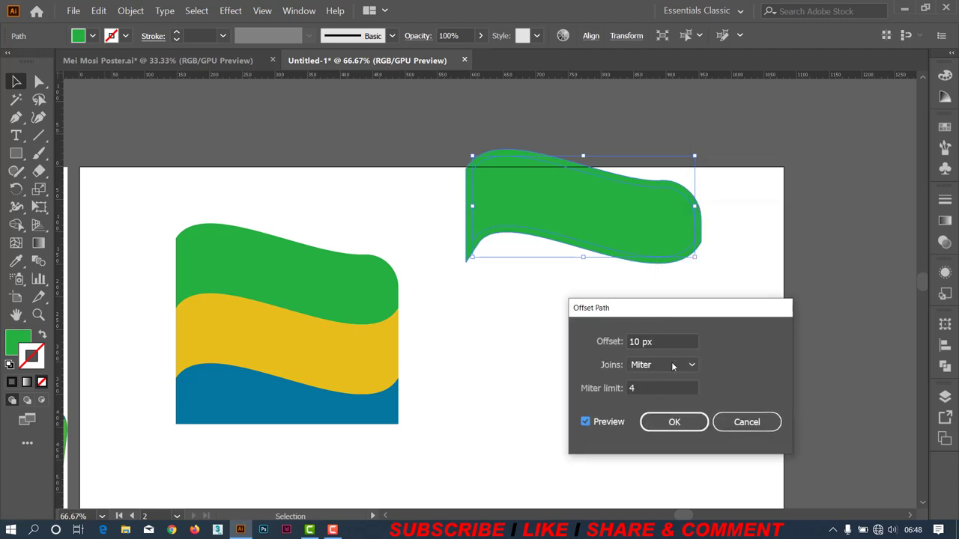
pyautogui.click(676, 421)
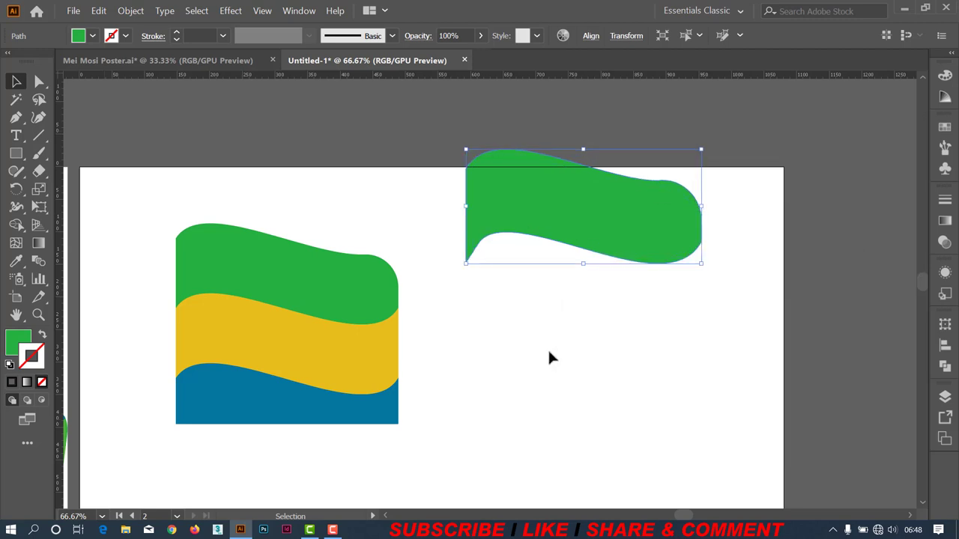
# Colour the larger offset shape with the flag's blue using the Eyedropper.
pyautogui.click(452, 306)
pyautogui.click(468, 259)
pyautogui.click(16, 261)
pyautogui.click(215, 389)
pyautogui.click(16, 81)
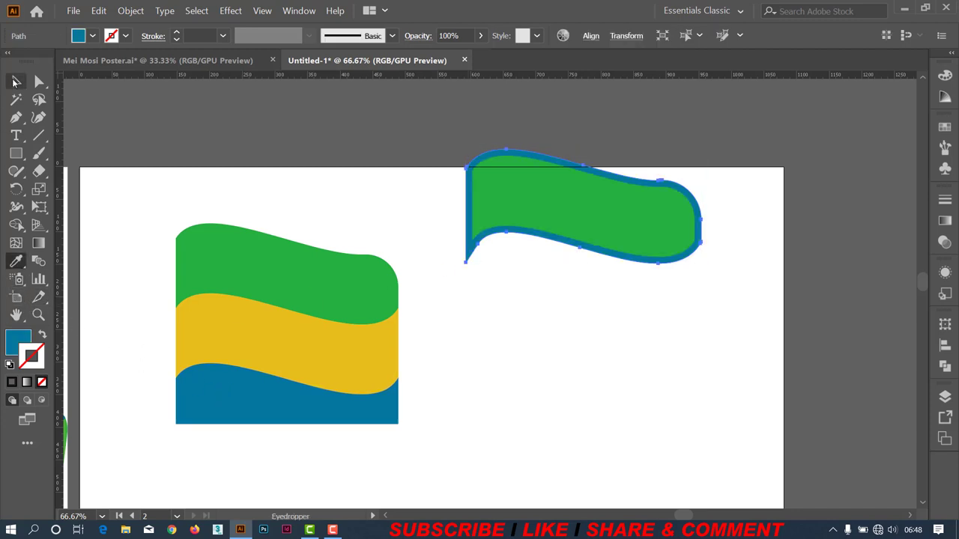
# Bring the blue shape to front and nudge it down, leaving a thin green rim on top.
pyautogui.rightClick(471, 195)
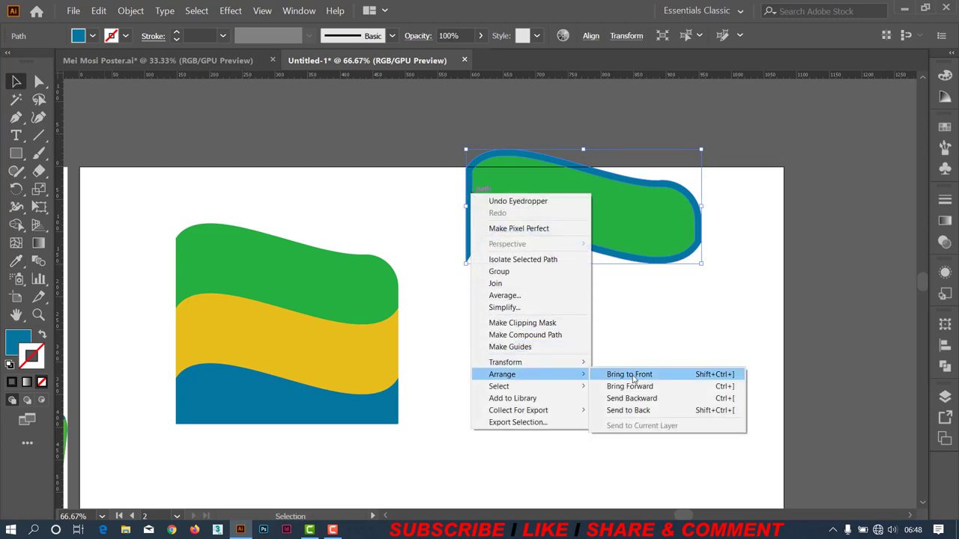
pyautogui.click(633, 371)
pyautogui.click(580, 241)
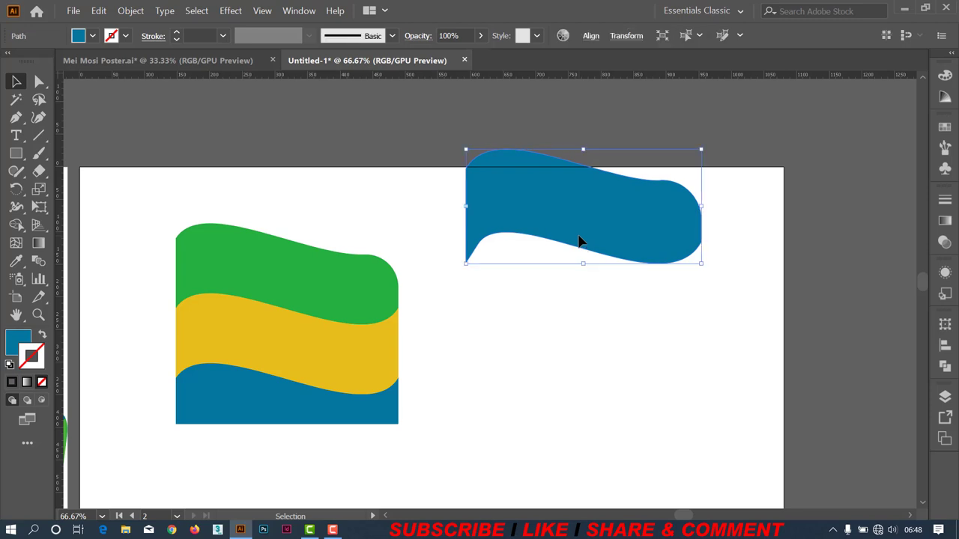
pyautogui.hotkey('shift', 'Down')
pyautogui.hotkey('shift', 'Down')
pyautogui.hotkey('shift', 'Down')
pyautogui.hotkey('shift', 'Down')
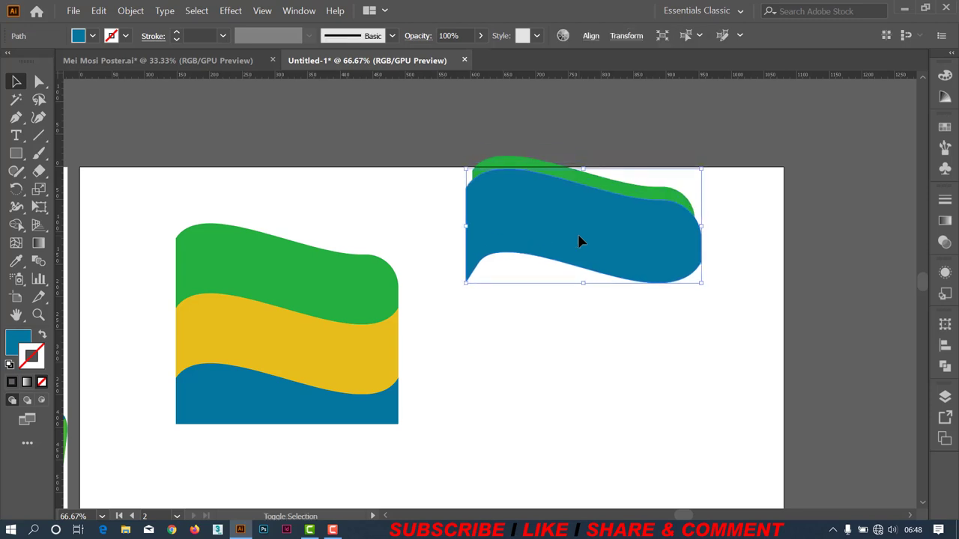
pyautogui.hotkey('shift', 'Up')
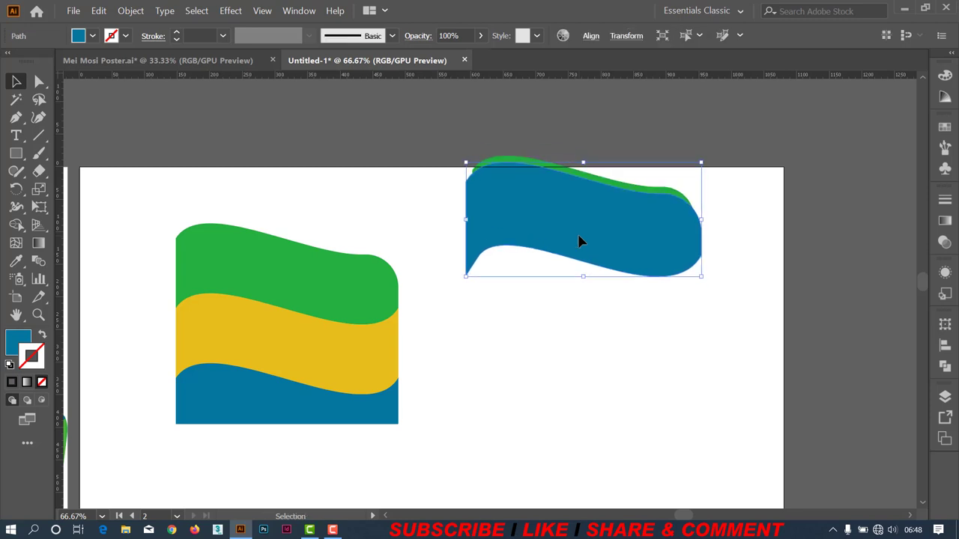
pyautogui.scroll(-1, 580, 241)
pyautogui.scroll(-1, 583, 241)
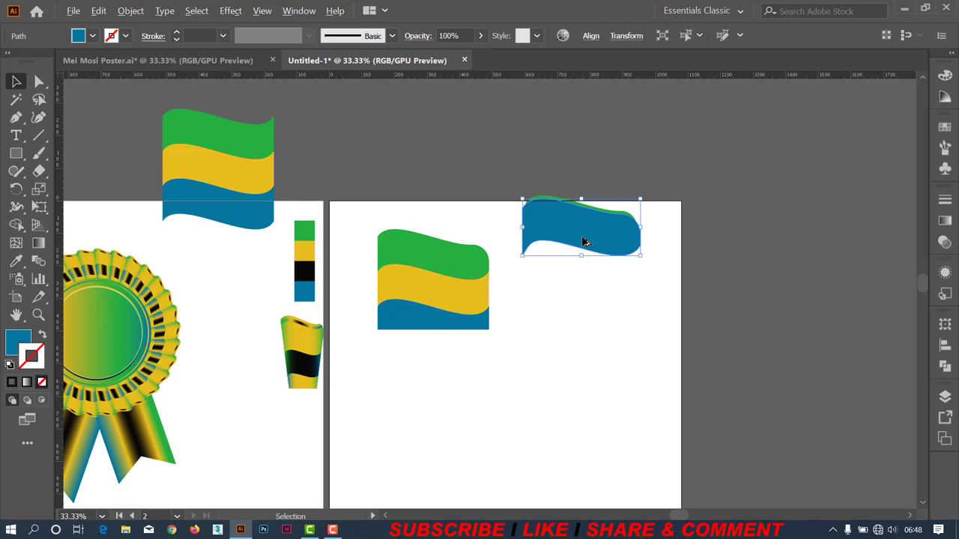
pyautogui.scroll(1, 585, 241)
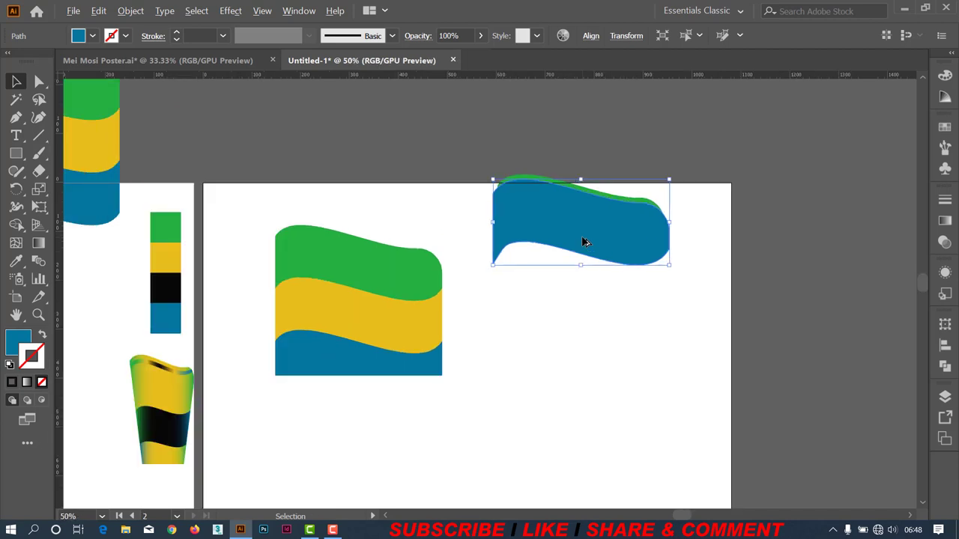
pyautogui.moveTo(609, 298); pyautogui.dragTo(631, 319)
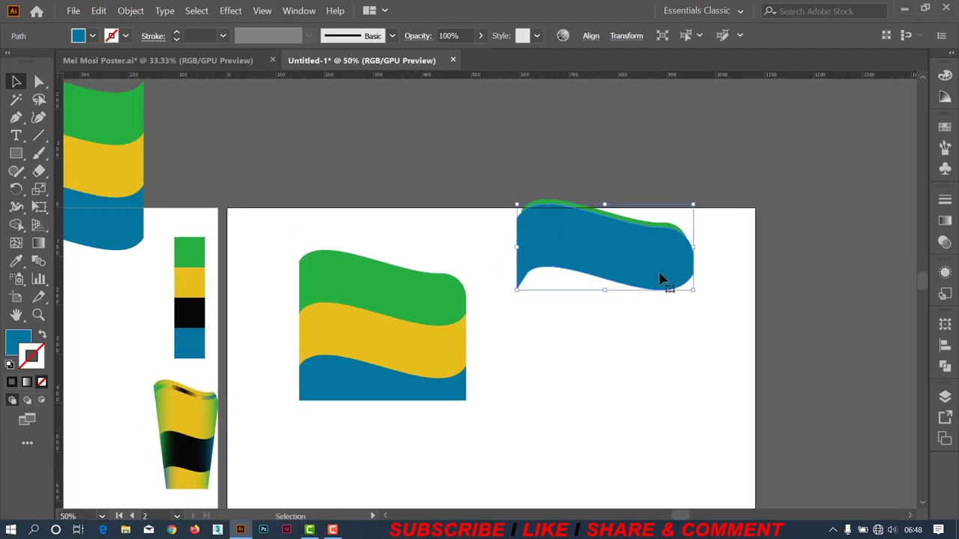
pyautogui.scroll(1, 727, 235)
# Delete the blue shape and Alt-drag a new copy of the green band to the upper right.
pyautogui.click(664, 315)
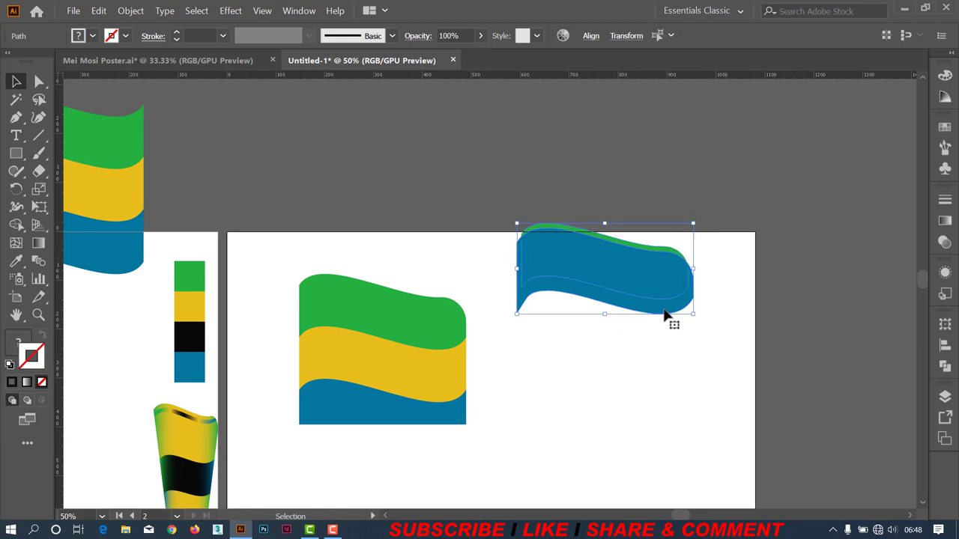
pyautogui.press('Delete')
pyautogui.click(97, 138)
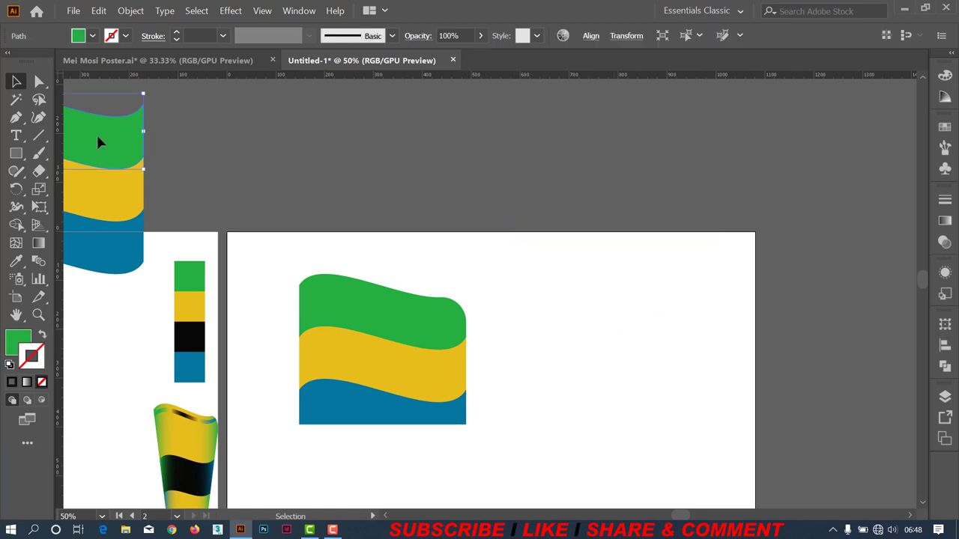
pyautogui.moveTo(97, 142); pyautogui.dragTo(659, 290)
pyautogui.scroll(-2, 656, 265)
pyautogui.scroll(-2, 656, 264)
pyautogui.scroll(2, 657, 264)
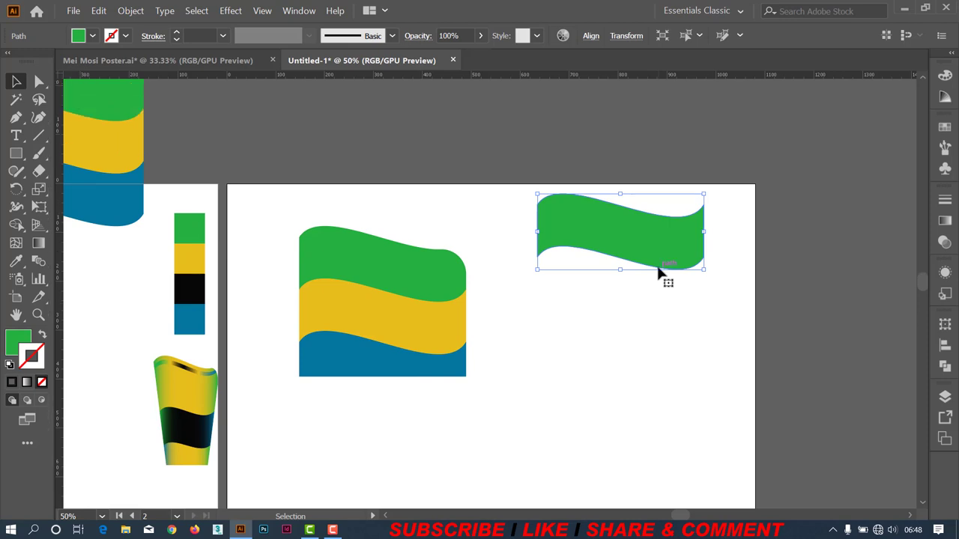
# Apply a 10 px Offset Path around the new green band copy.
pyautogui.click(129, 12)
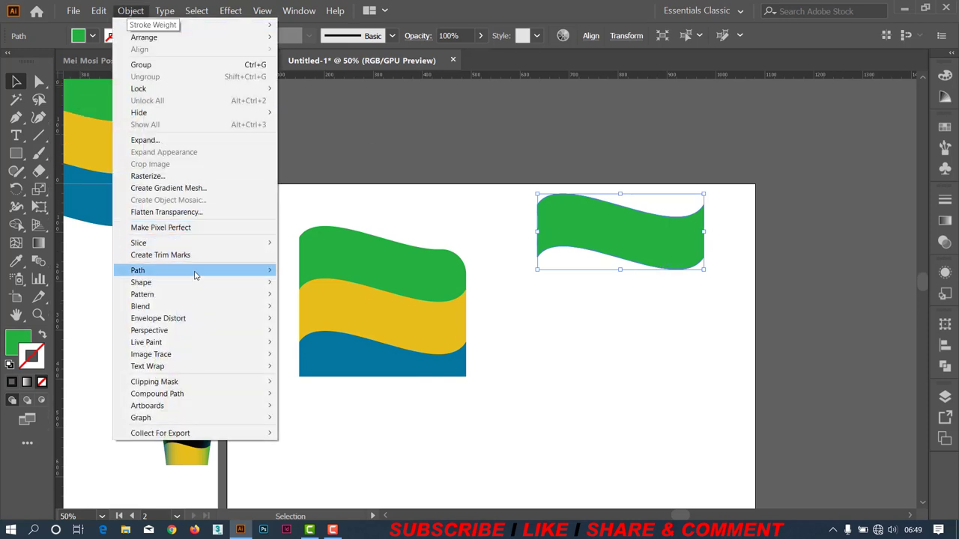
pyautogui.moveTo(138, 271)
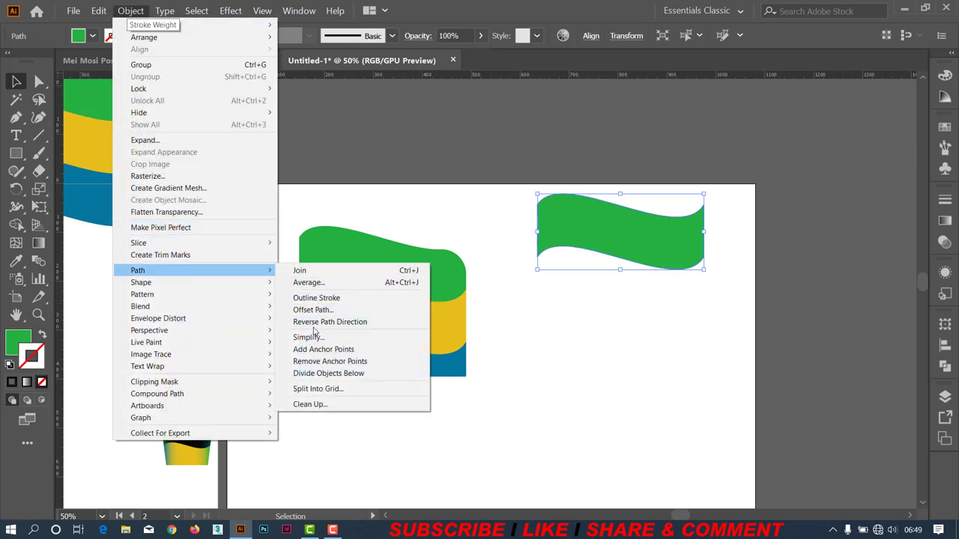
pyautogui.click(313, 309)
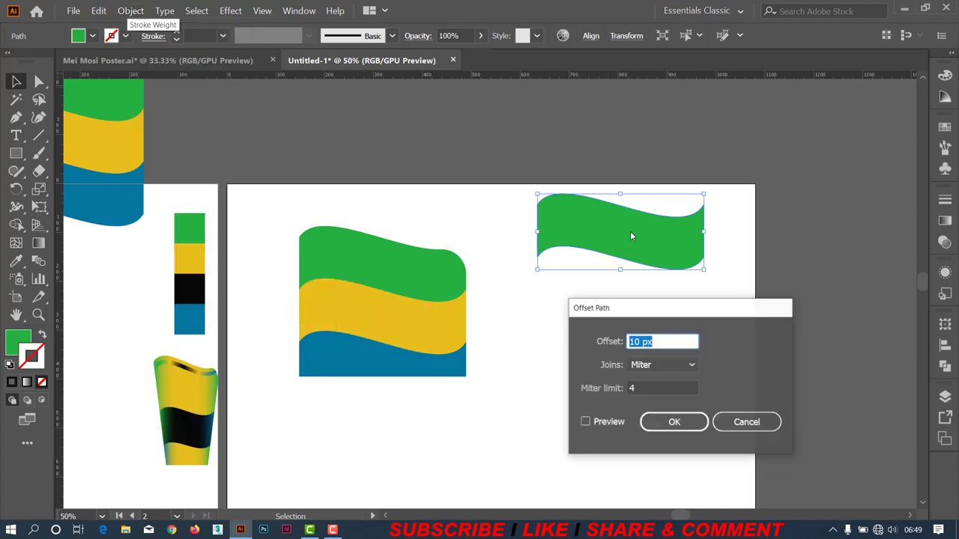
pyautogui.click(586, 422)
pyautogui.click(674, 421)
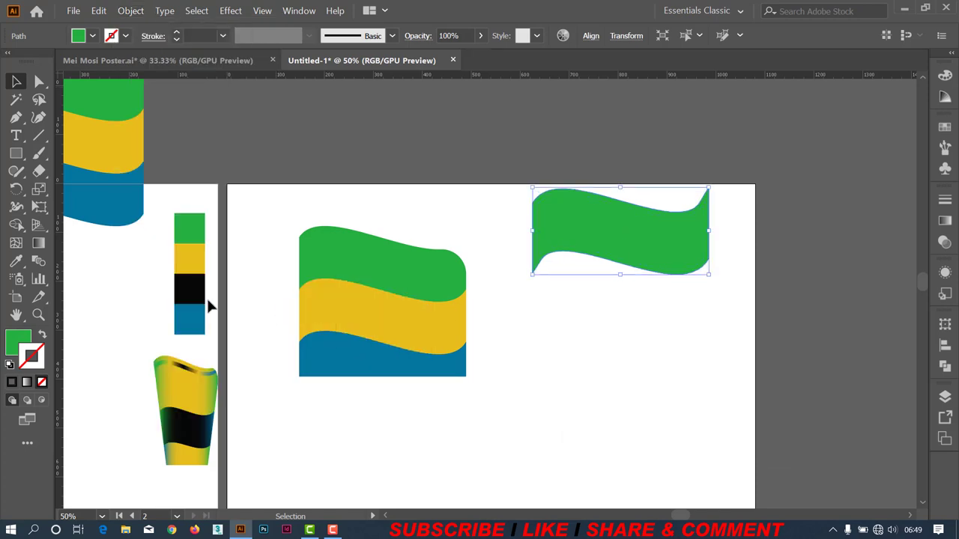
# Fill the enlarged offset shape black and bring it to the front.
pyautogui.click(15, 260)
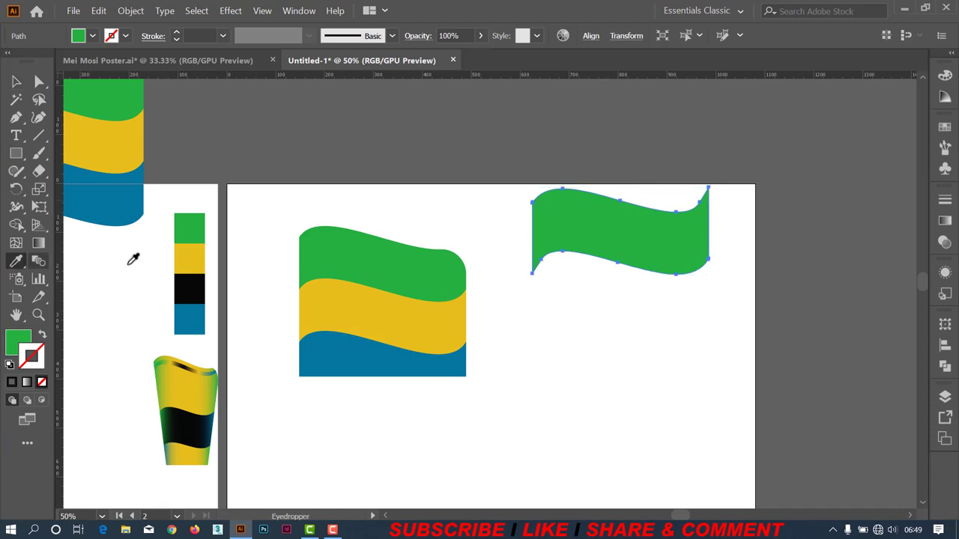
pyautogui.click(188, 283)
pyautogui.click(16, 81)
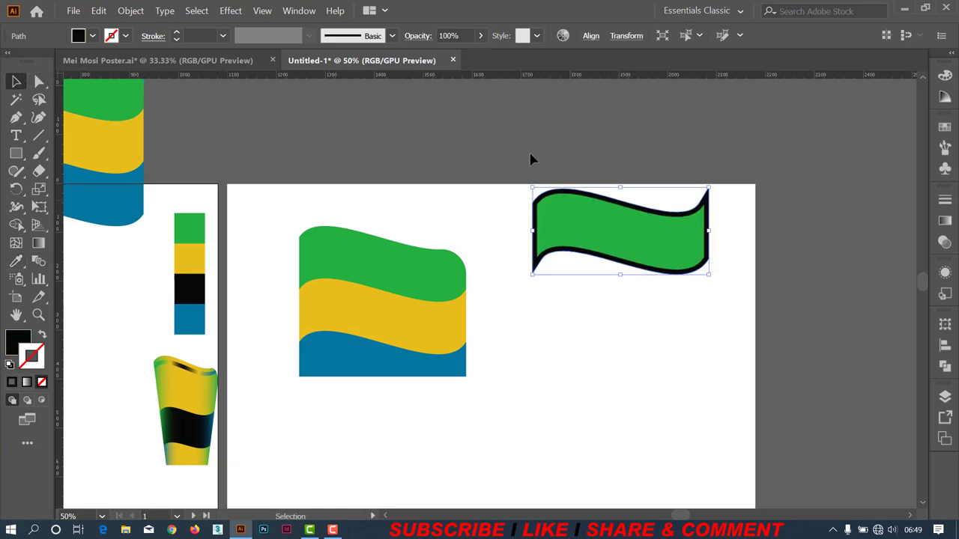
pyautogui.rightClick(539, 198)
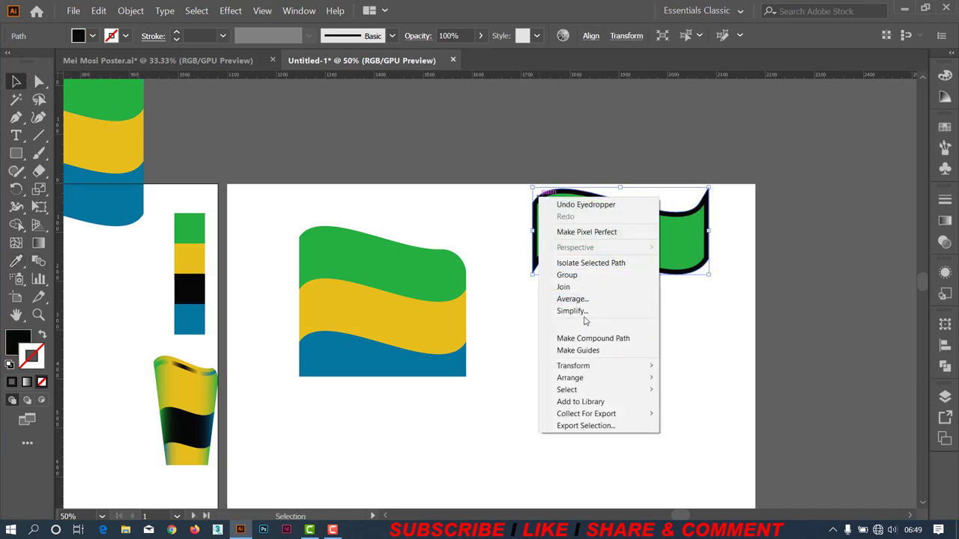
pyautogui.moveTo(570, 378)
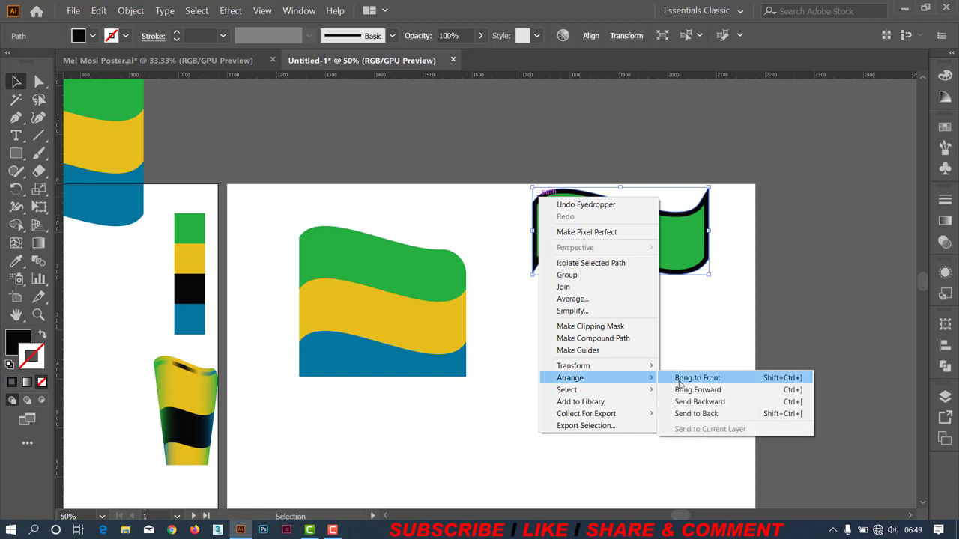
pyautogui.click(697, 378)
# Nudge the black shape down so a thin green curve shows above it.
pyautogui.hotkey('shift', 'Down')
pyautogui.hotkey('shift', 'Down')
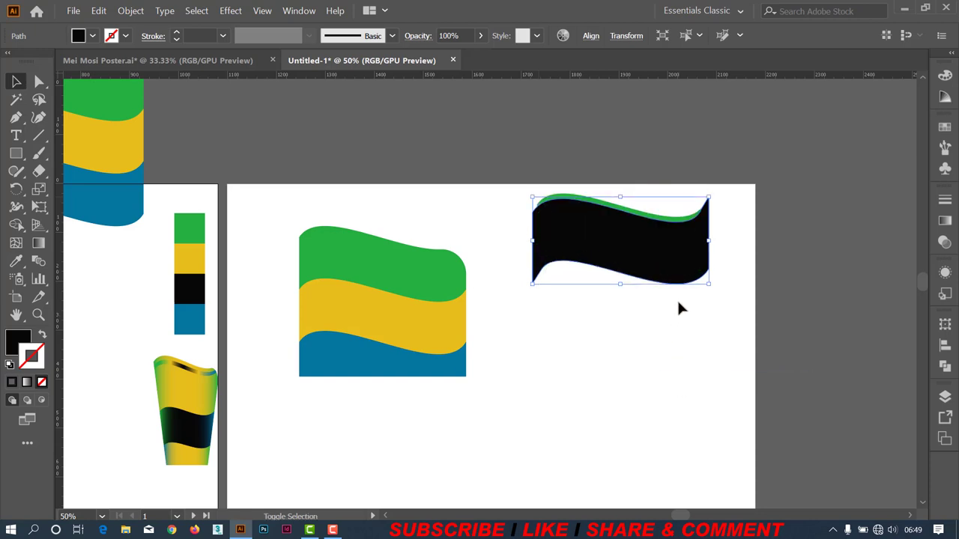
pyautogui.hotkey('shift', 'Down')
pyautogui.hotkey('shift', 'Down')
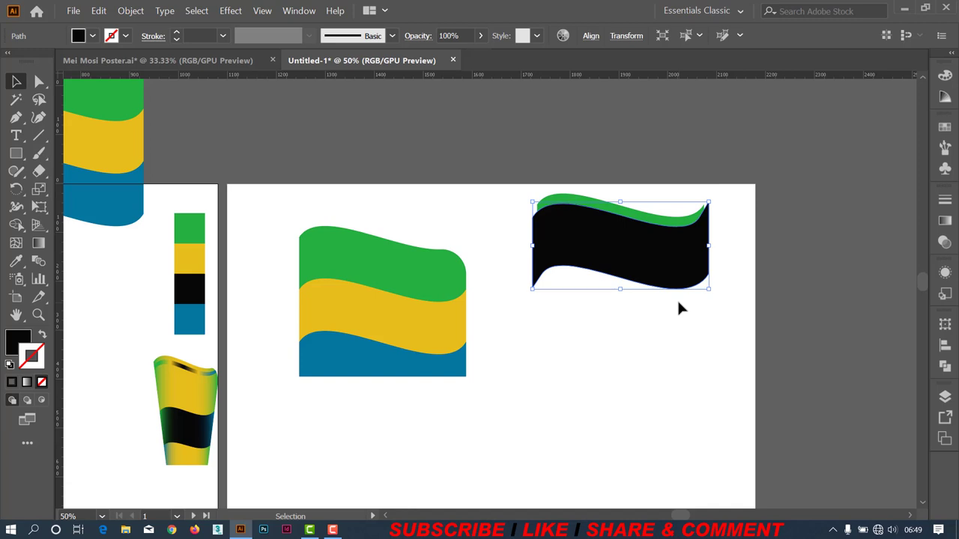
pyautogui.press('Down')
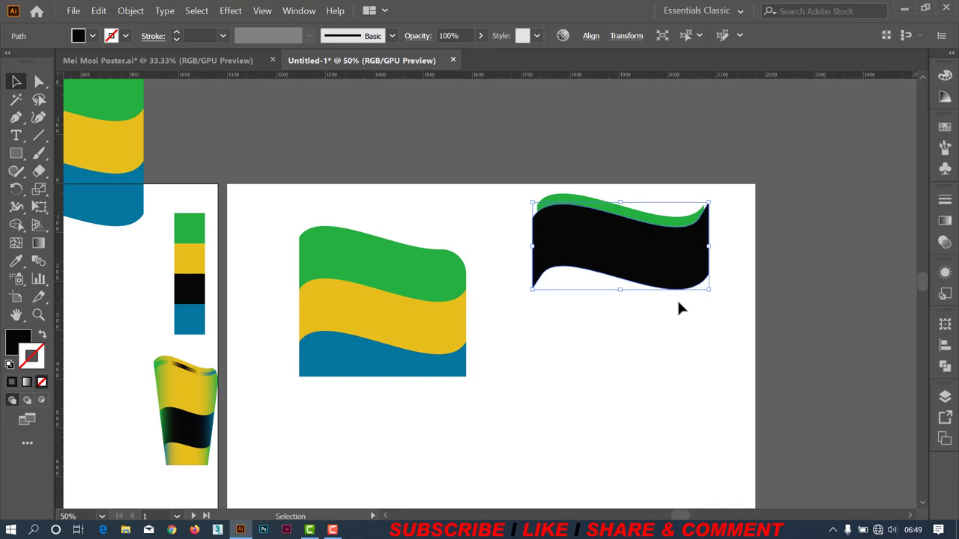
pyautogui.click(698, 346)
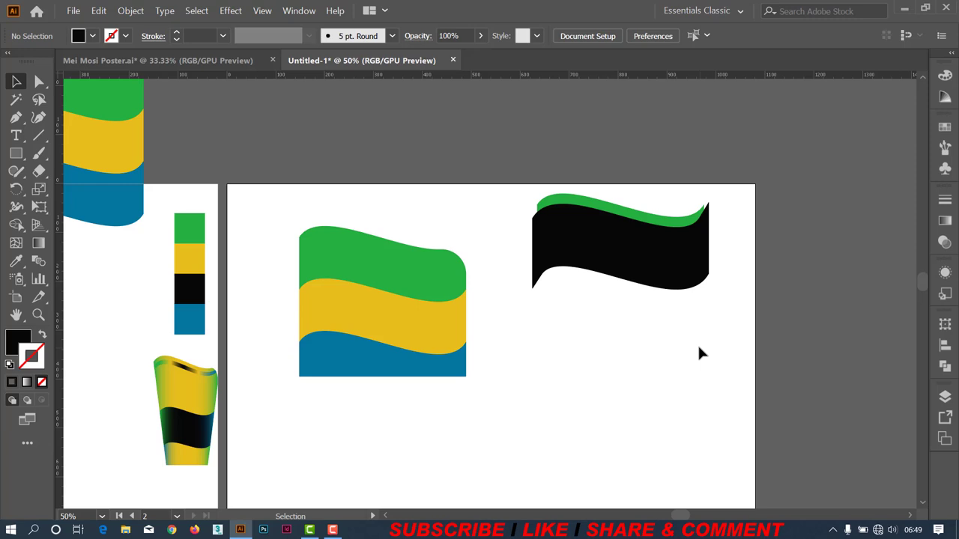
pyautogui.click(704, 247)
pyautogui.scroll(2, 707, 252)
pyautogui.scroll(1, 707, 252)
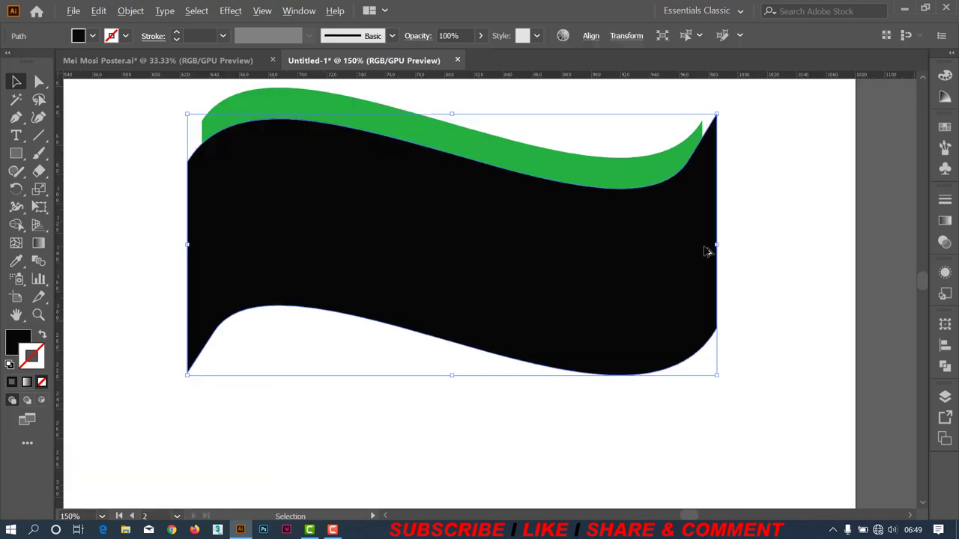
pyautogui.scroll(-1, 707, 252)
# Pull the black shape's upper-right anchor up and right, smoothing its top-edge curve.
pyautogui.press('a')
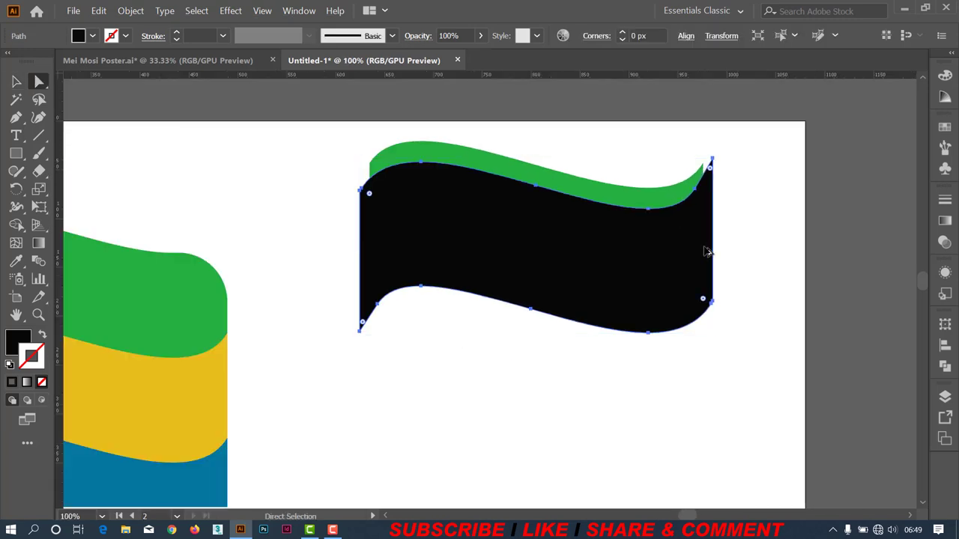
pyautogui.click(697, 193)
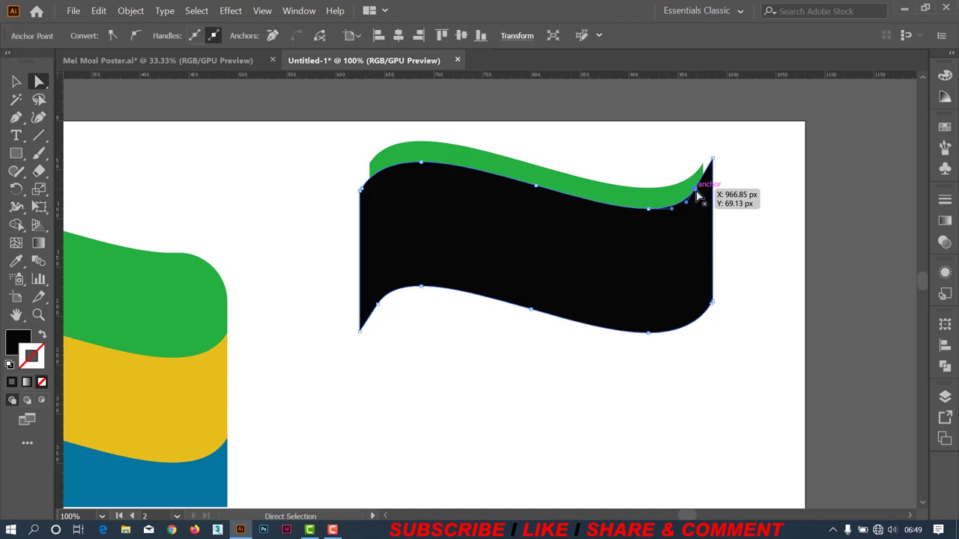
pyautogui.scroll(2, 710, 212)
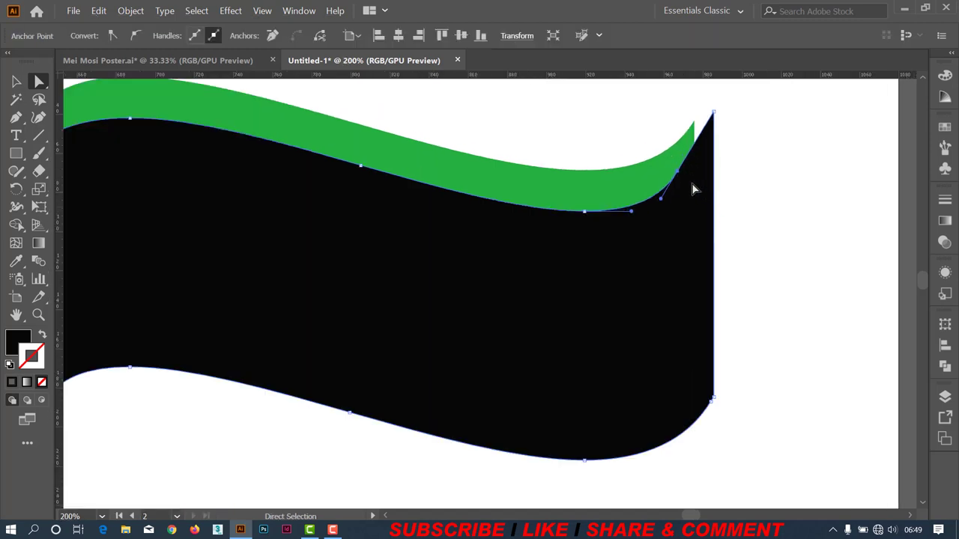
pyautogui.moveTo(678, 174); pyautogui.dragTo(696, 159)
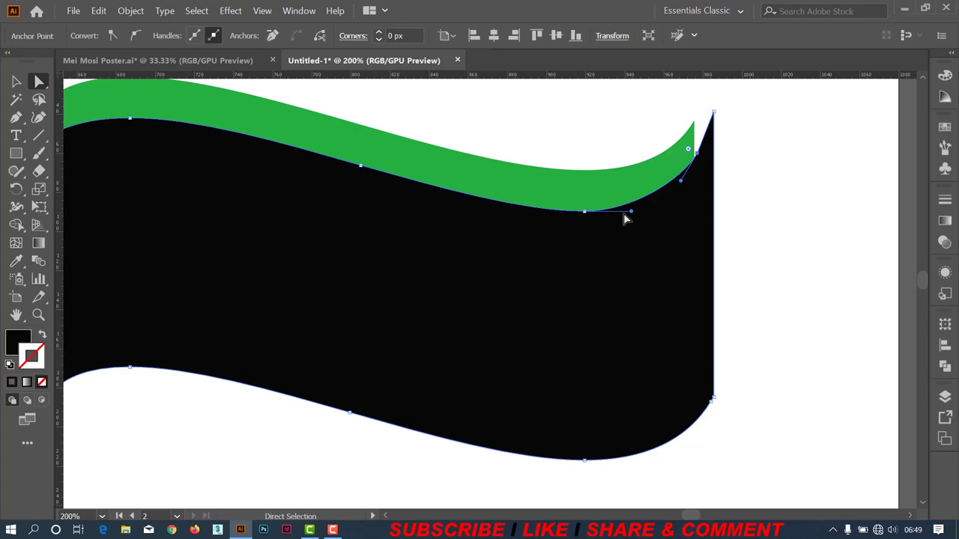
pyautogui.moveTo(631, 211); pyautogui.dragTo(644, 212)
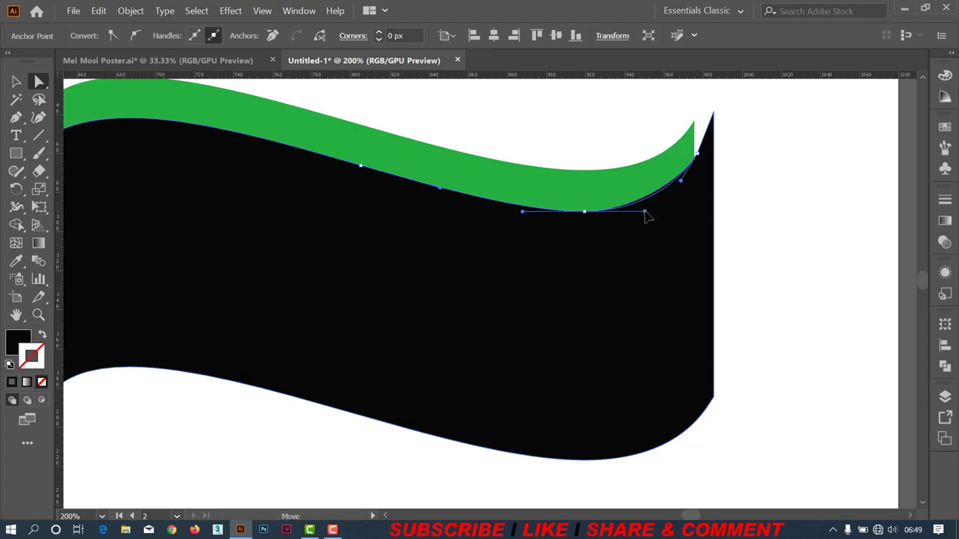
pyautogui.keyDown('alt'); pyautogui.scroll(-2, 649, 218); pyautogui.keyUp('alt')
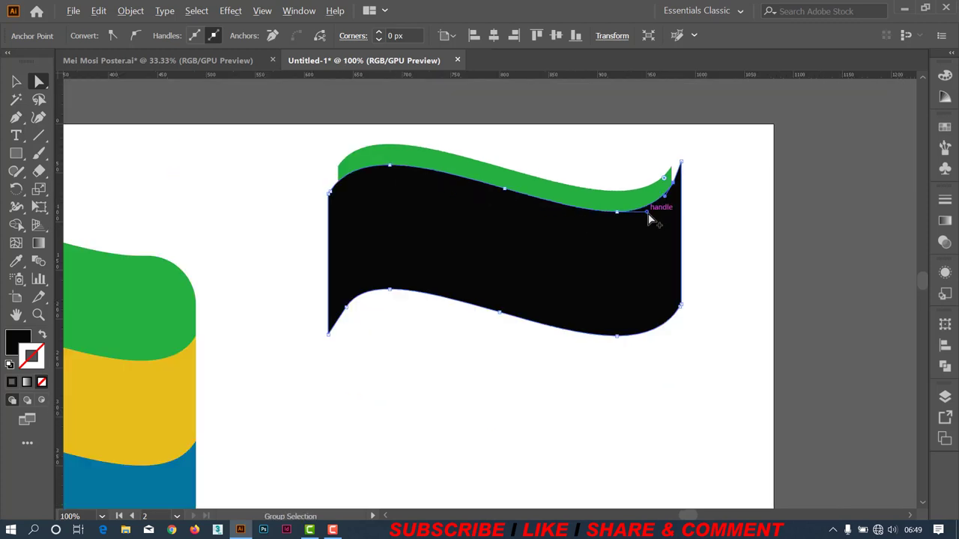
pyautogui.keyDown('alt'); pyautogui.scroll(2, 649, 217); pyautogui.keyUp('alt')
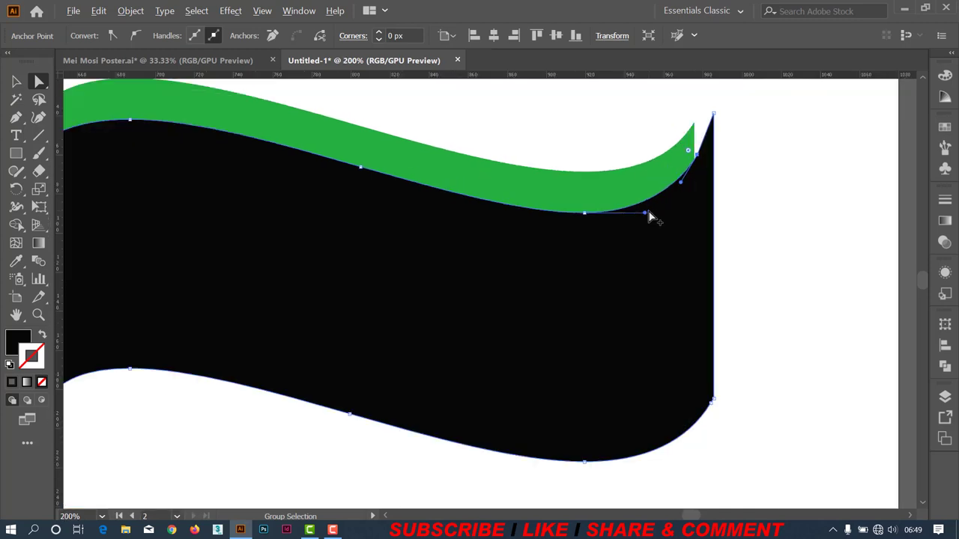
pyautogui.keyDown('alt'); pyautogui.scroll(-1, 649, 217); pyautogui.keyUp('alt')
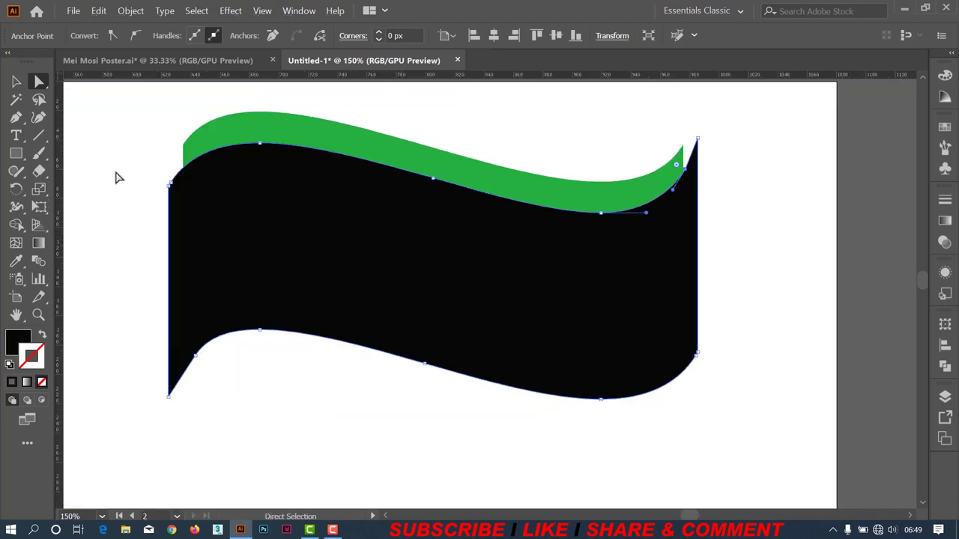
pyautogui.click(13, 83)
pyautogui.click(517, 192)
pyautogui.keyDown('alt'); pyautogui.scroll(-3, 517, 192); pyautogui.keyUp('alt')
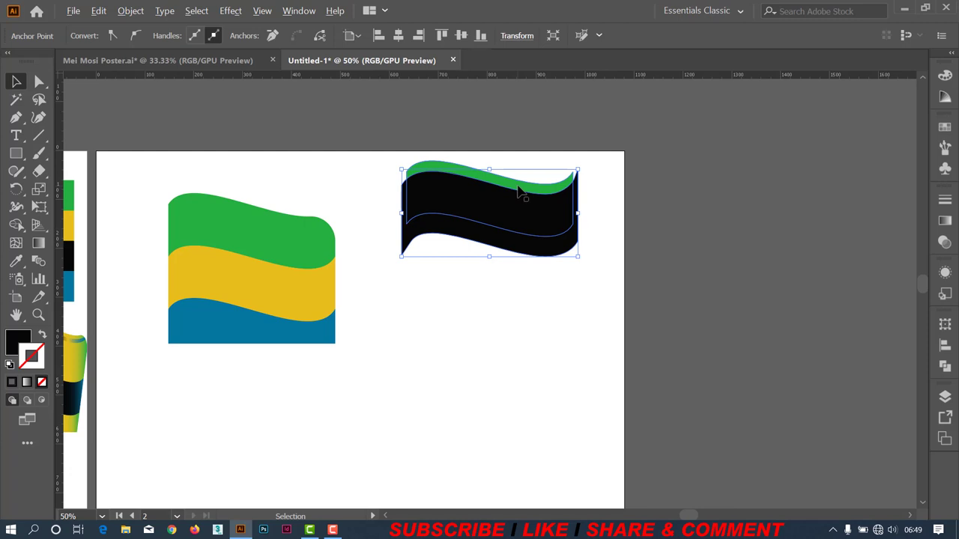
# Select the green and black shapes and delete the black region with Shape Builder.
pyautogui.click(445, 143)
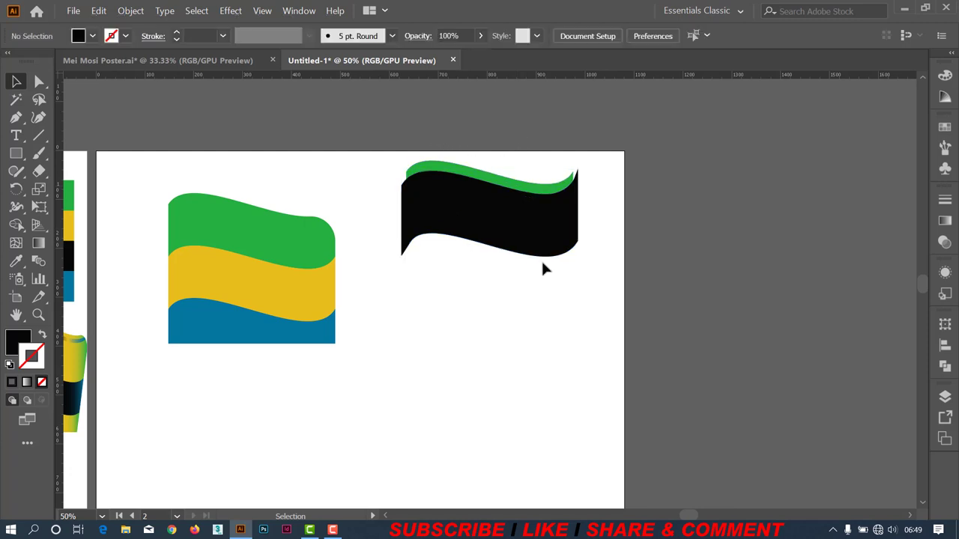
pyautogui.moveTo(432, 135); pyautogui.dragTo(601, 337)
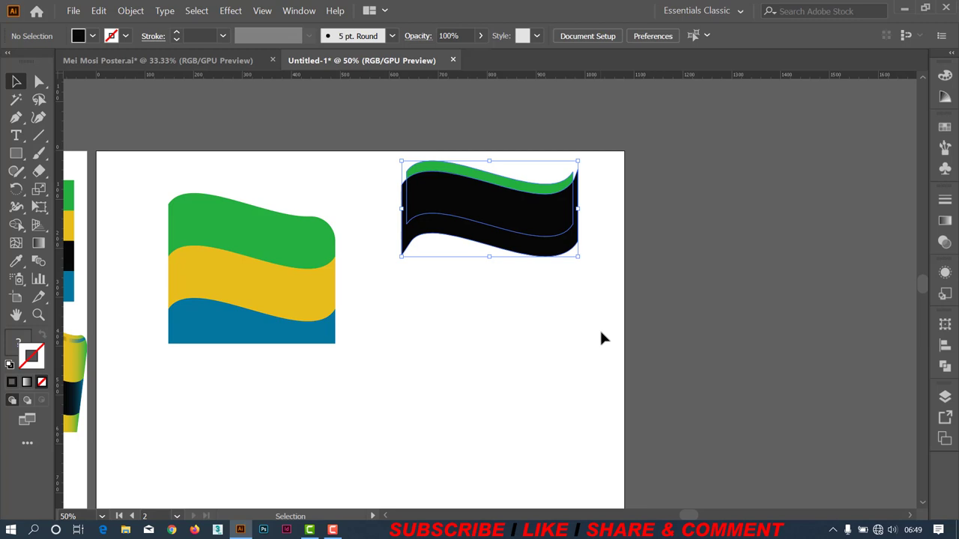
pyautogui.click(16, 223)
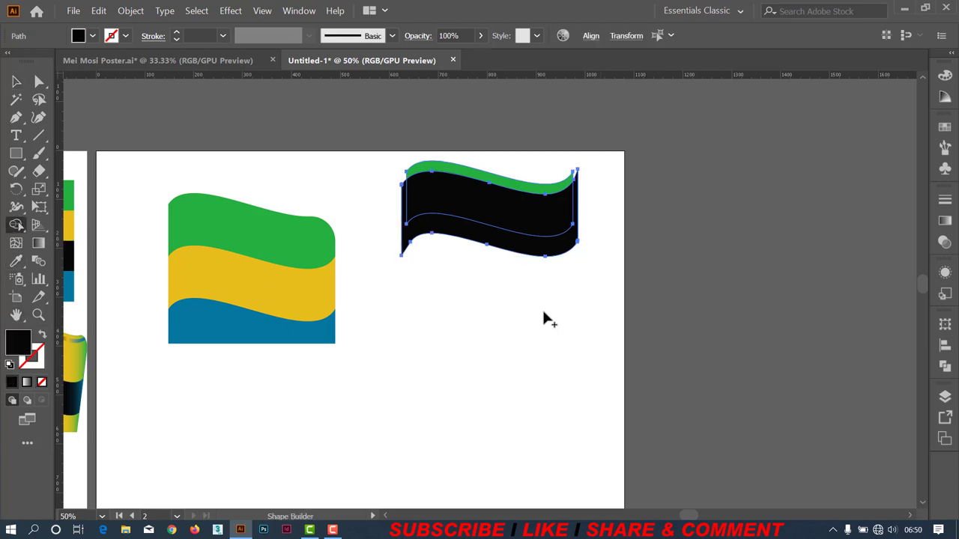
pyautogui.scroll(2, 543, 314)
pyautogui.moveTo(567, 287); pyautogui.dragTo(612, 451)
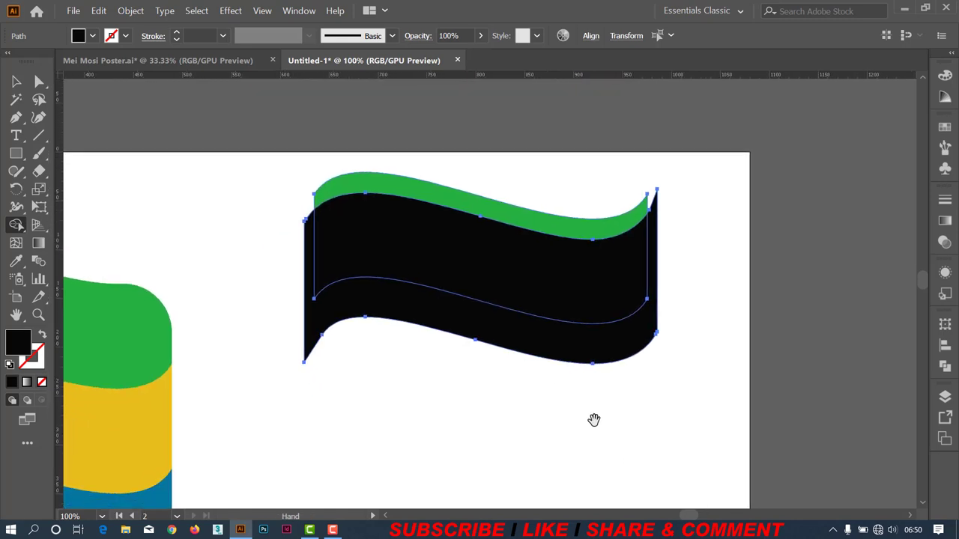
pyautogui.moveTo(298, 297); pyautogui.dragTo(646, 320)
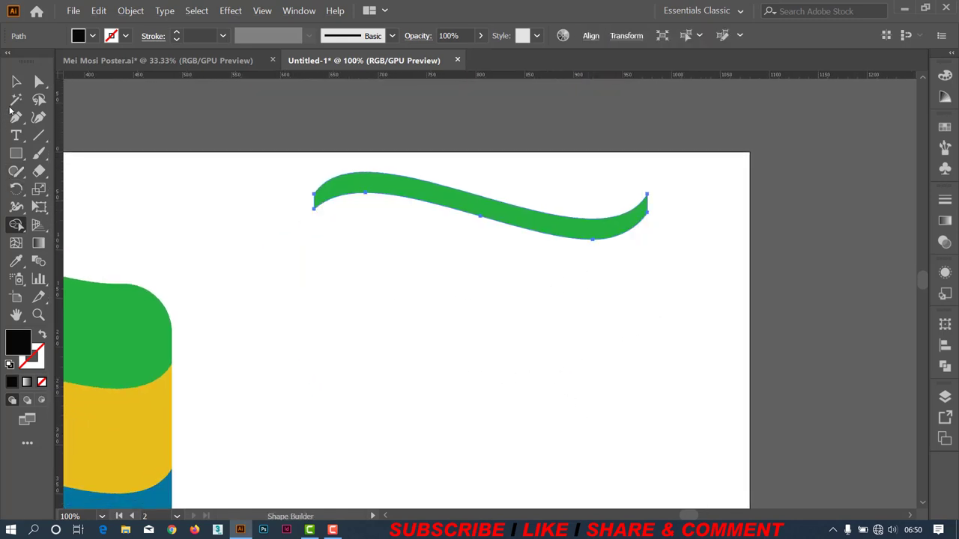
pyautogui.click(17, 81)
# Recolour the green wavy band yellow from the flag and move it onto the flag's green top stripe.
pyautogui.click(517, 356)
pyautogui.hscroll(-2, 517, 361)
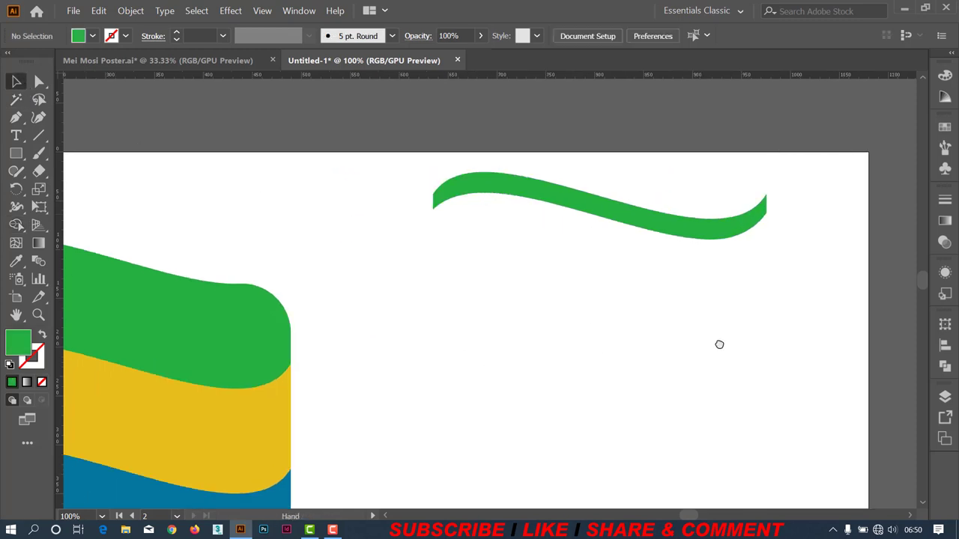
pyautogui.hscroll(-4, 717, 342)
pyautogui.click(741, 182)
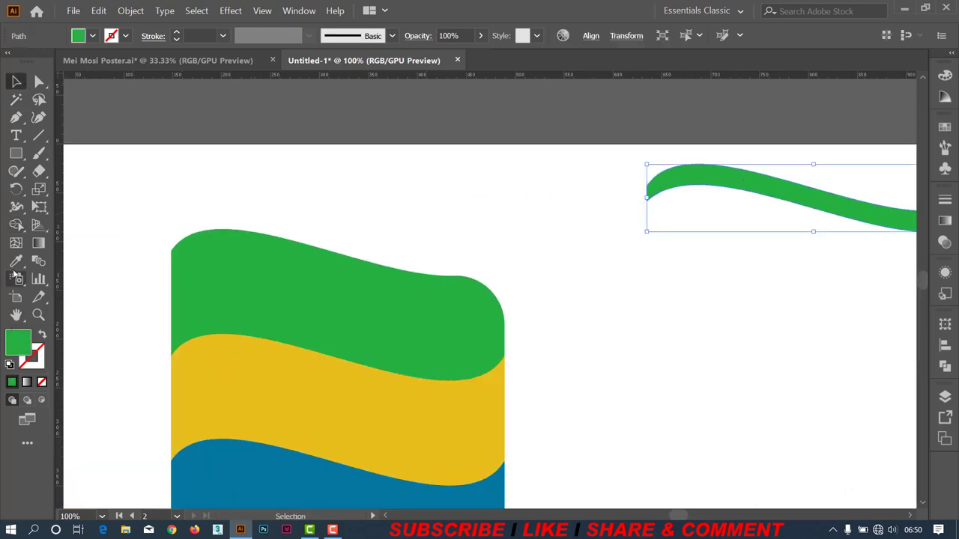
pyautogui.click(15, 261)
pyautogui.click(210, 380)
pyautogui.click(16, 81)
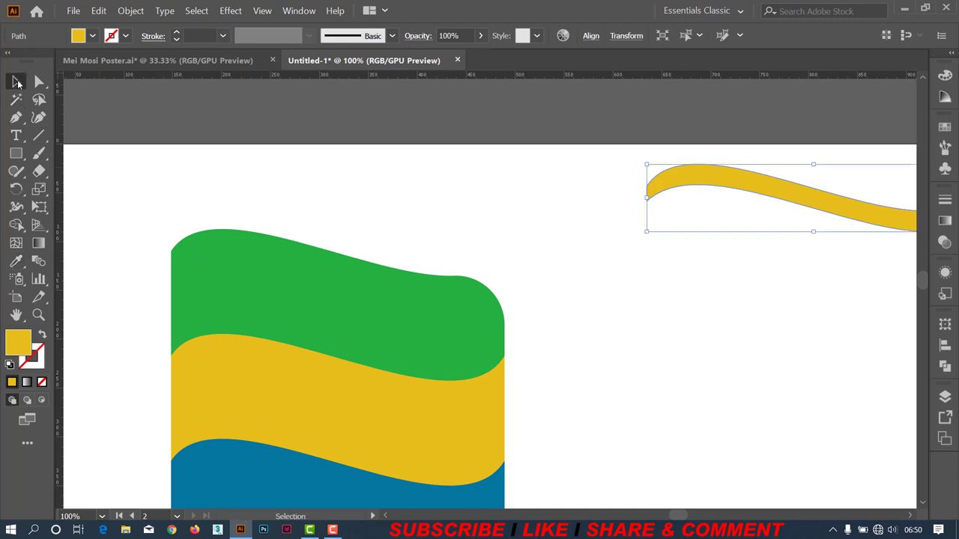
pyautogui.click(677, 251)
pyautogui.moveTo(722, 180)
pyautogui.mouseDown()
pyautogui.moveTo(261, 281)
pyautogui.moveTo(242, 271)
pyautogui.moveTo(248, 255)
pyautogui.mouseUp()
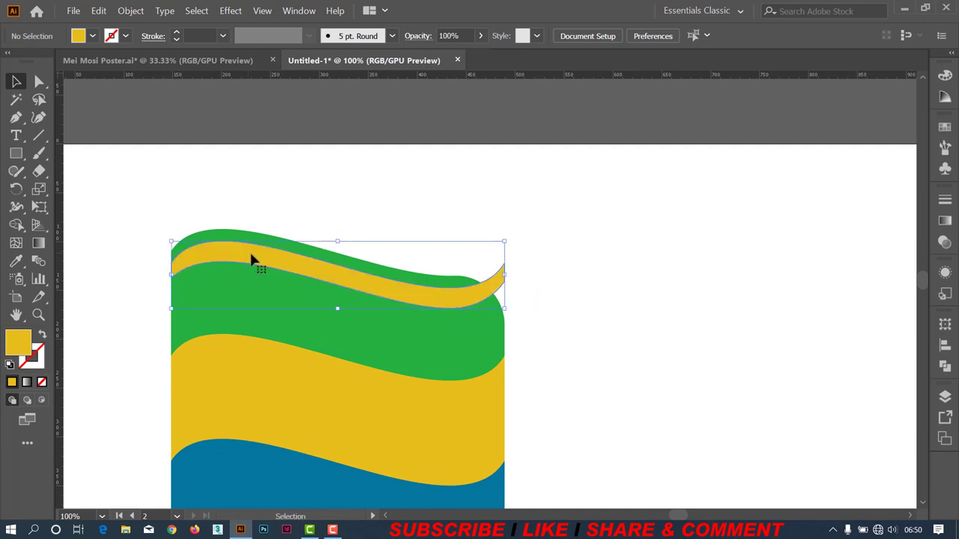
# Nudge the thin yellow ribbon stripe down two arrow-key steps, then deselect it.
pyautogui.click(430, 181)
pyautogui.scroll(-2, 437, 186)
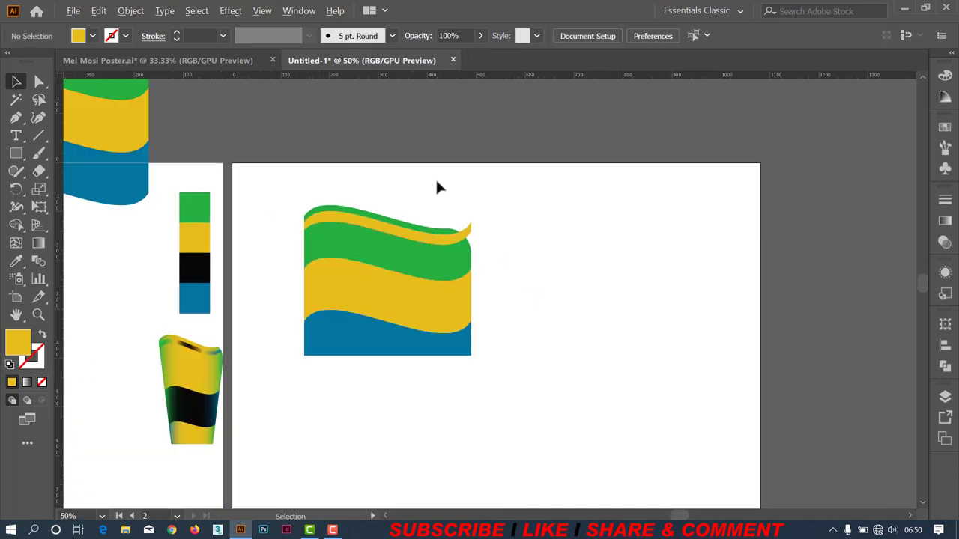
pyautogui.click(418, 238)
pyautogui.press('Down')
pyautogui.press('Down')
pyautogui.press('Down')
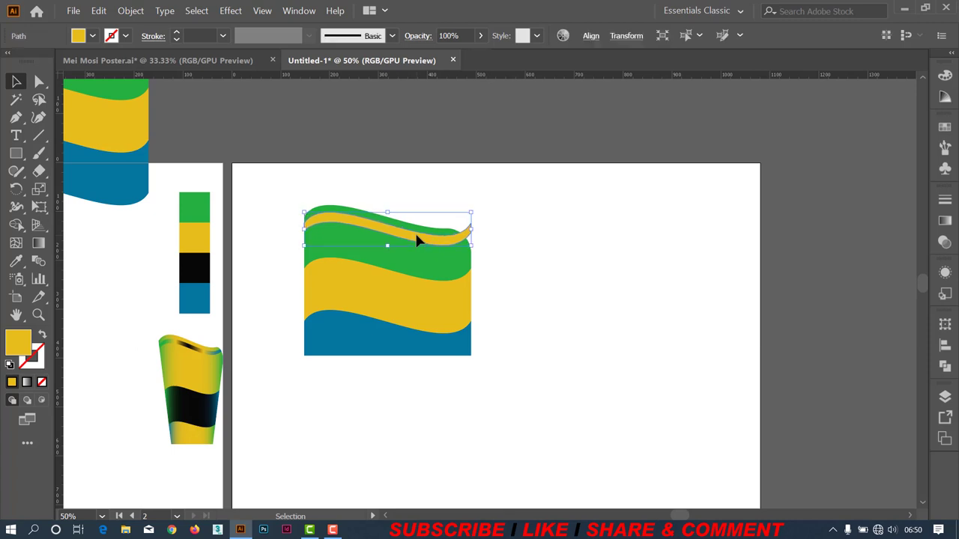
pyautogui.press('Down')
pyautogui.press('Down')
pyautogui.press('Down')
pyautogui.press('Down')
pyautogui.press('Down')
pyautogui.press('Down')
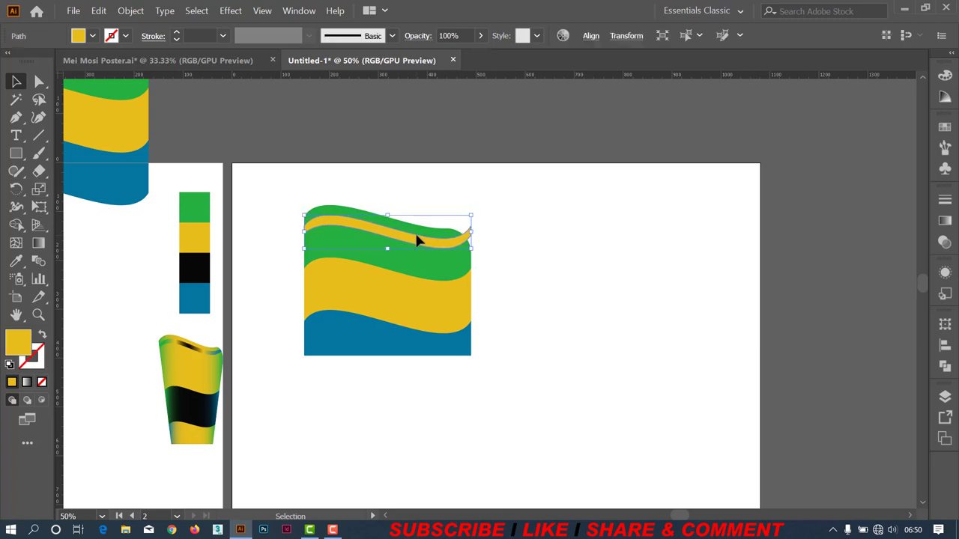
pyautogui.click(561, 214)
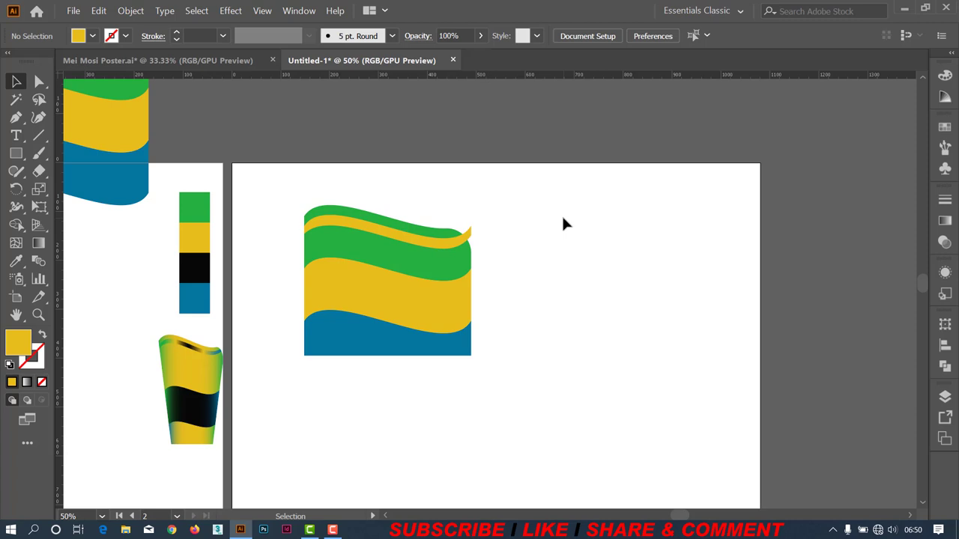
pyautogui.hotkey('ctrl', '+')
pyautogui.hotkey('ctrl', '+')
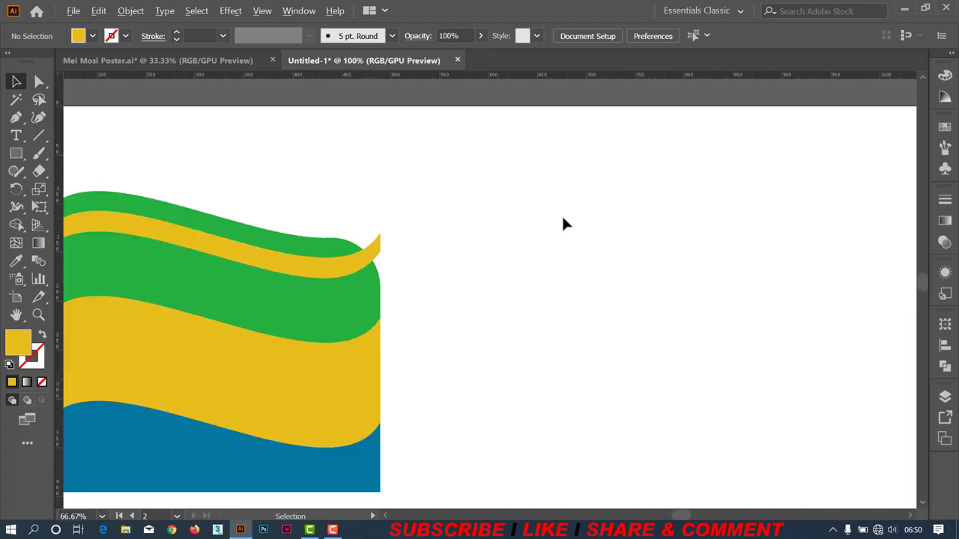
# Pan and zoom to frame the flag's top-right edge.
pyautogui.moveTo(522, 222); pyautogui.dragTo(745, 214)
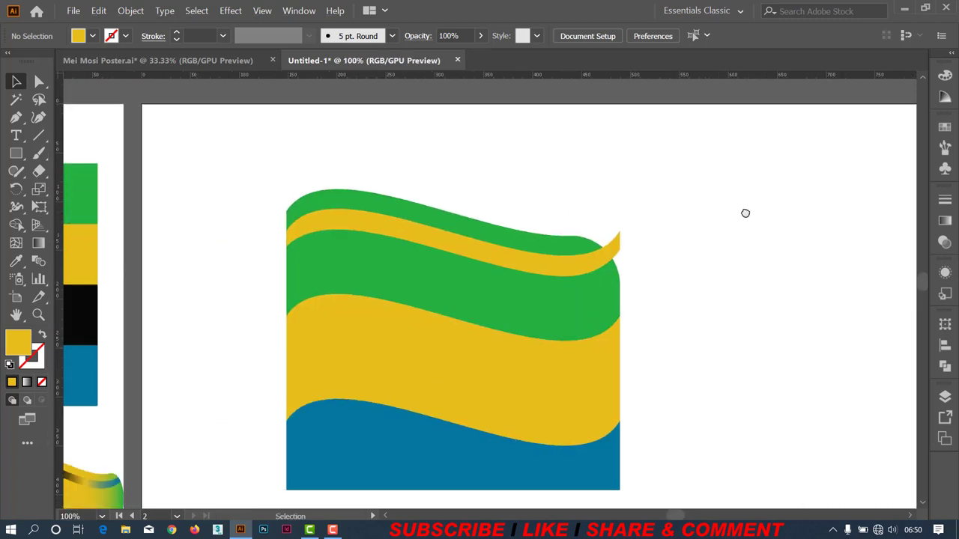
pyautogui.scroll(2, 744, 208)
pyautogui.moveTo(364, 262); pyautogui.dragTo(783, 193)
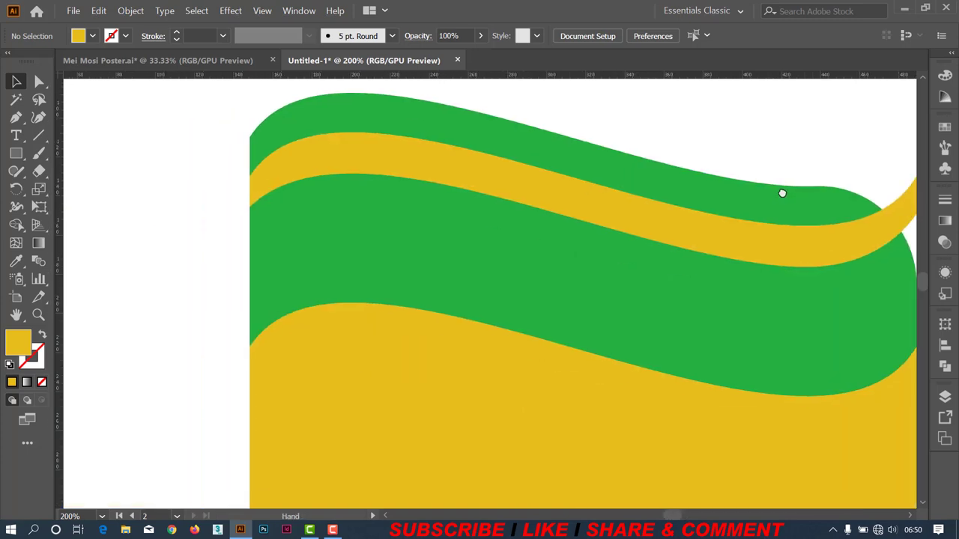
pyautogui.scroll(-1, 706, 218)
pyautogui.scroll(-1, 704, 225)
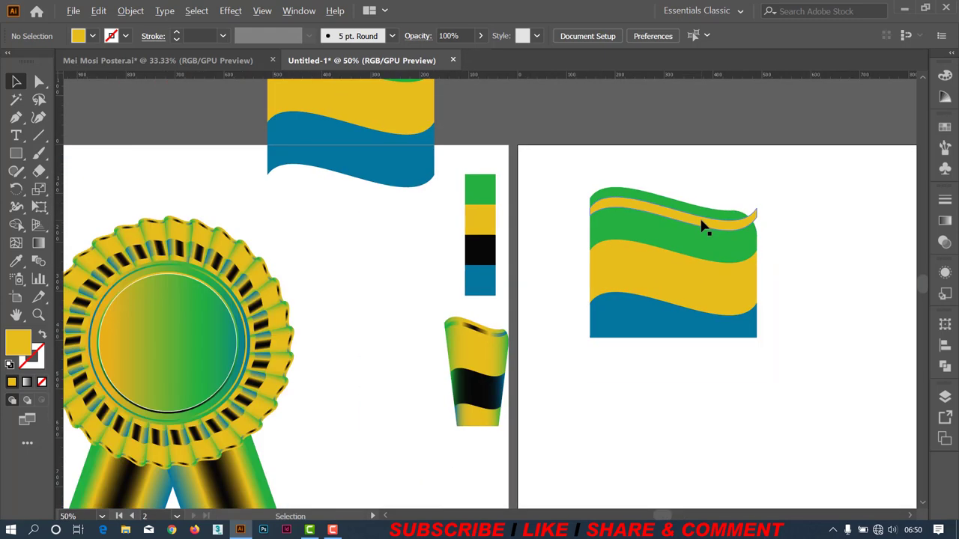
pyautogui.moveTo(704, 227); pyautogui.dragTo(539, 230)
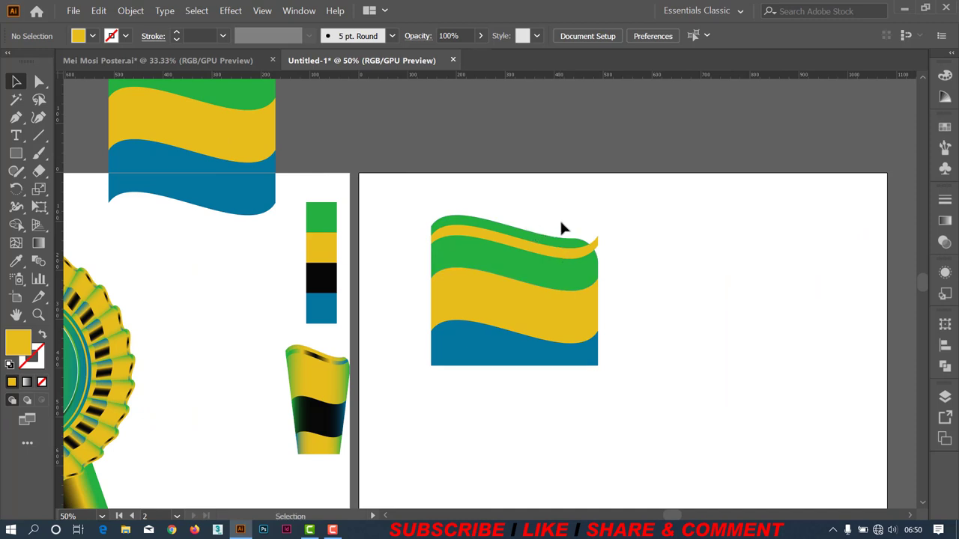
# Select the top green wave and yellow ribbon and delete the overhanging yellow sliver with Shape Builder.
pyautogui.click(557, 257)
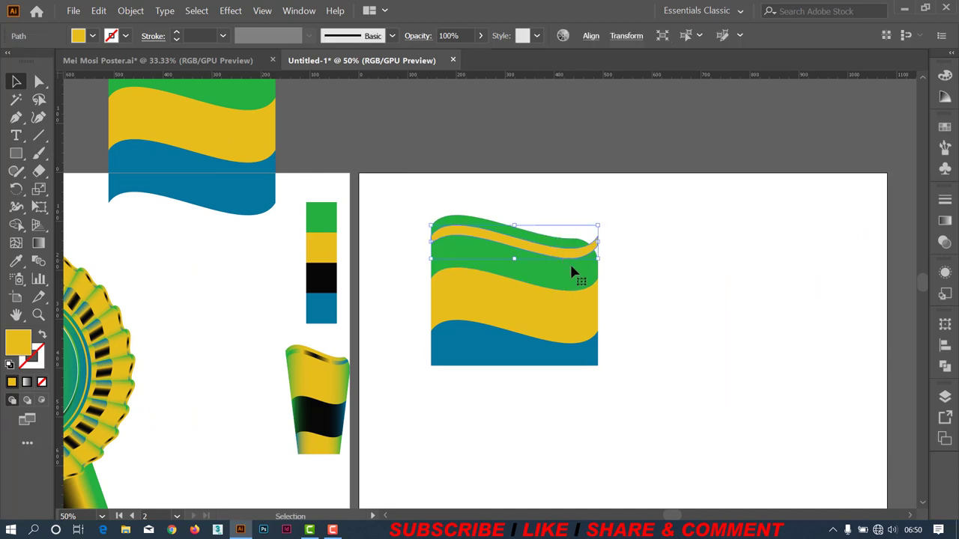
pyautogui.keyDown('shift'); pyautogui.click(575, 278); pyautogui.keyUp('shift')
pyautogui.scroll(2, 575, 279)
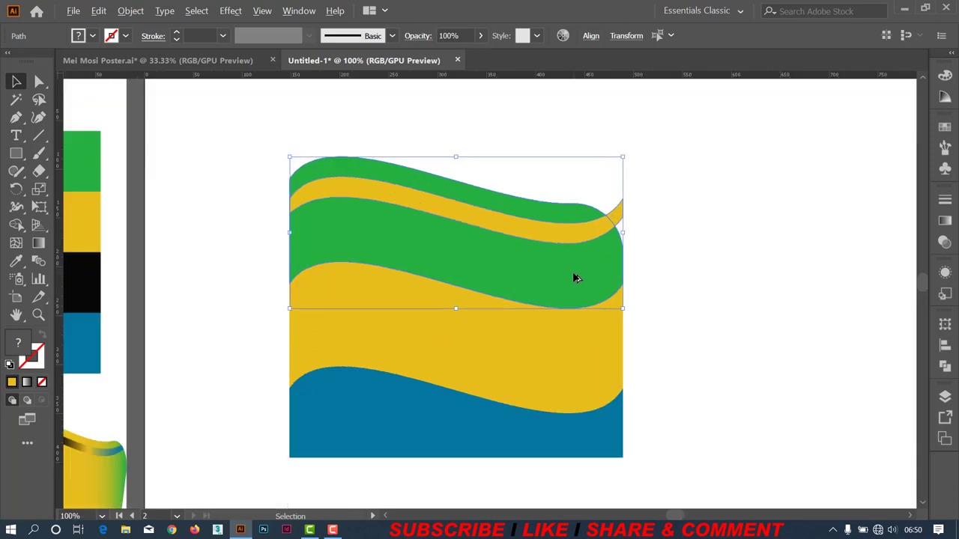
pyautogui.click(17, 226)
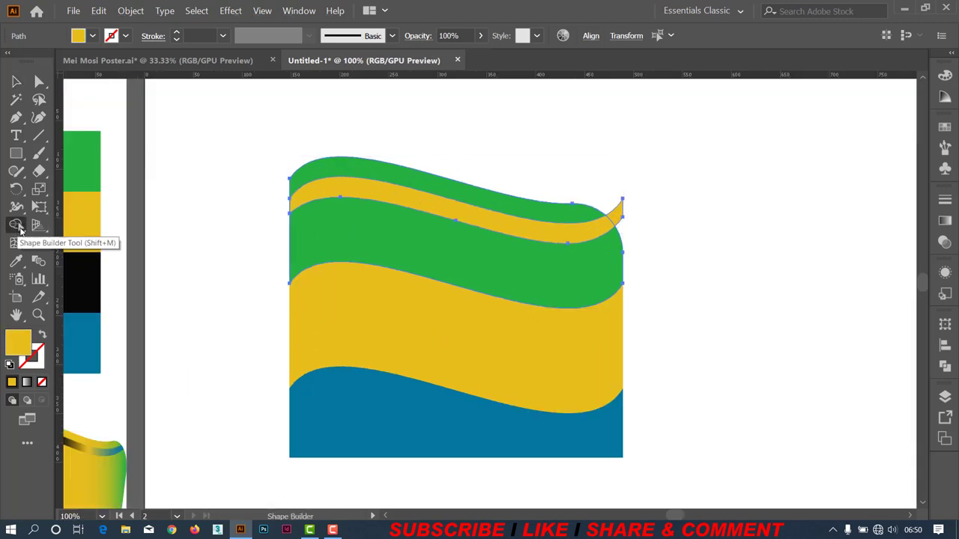
pyautogui.scroll(2, 604, 223)
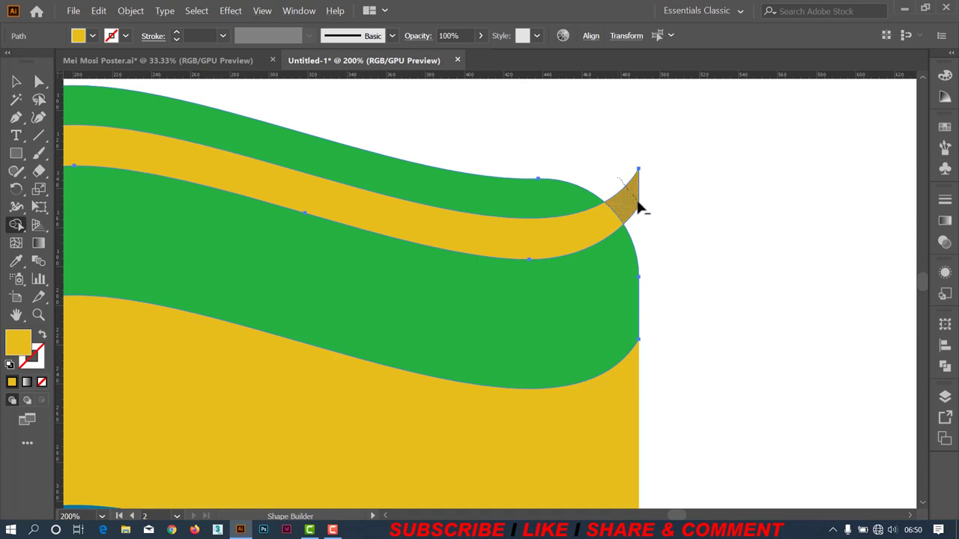
pyautogui.keyDown('alt'); pyautogui.click(637, 206); pyautogui.keyUp('alt')
pyautogui.press('v')
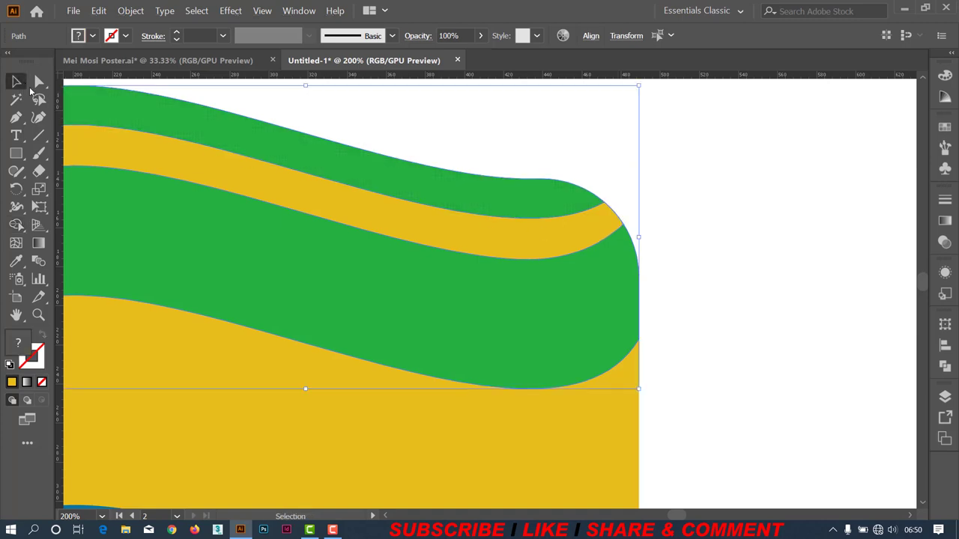
pyautogui.click(721, 149)
pyautogui.scroll(-2, 722, 153)
pyautogui.scroll(-2, 721, 154)
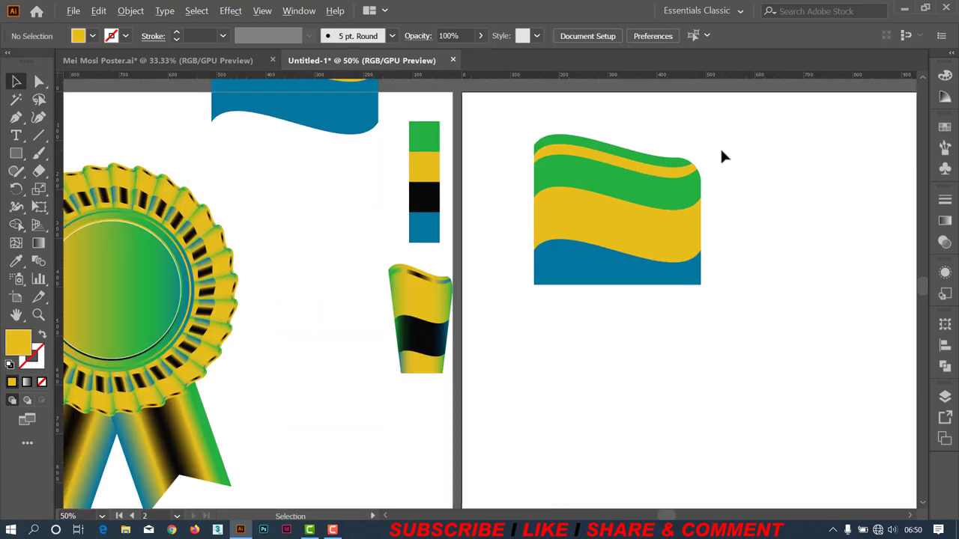
pyautogui.moveTo(723, 173)
pyautogui.mouseDown()
pyautogui.moveTo(706, 191)
pyautogui.moveTo(636, 177)
pyautogui.mouseUp()
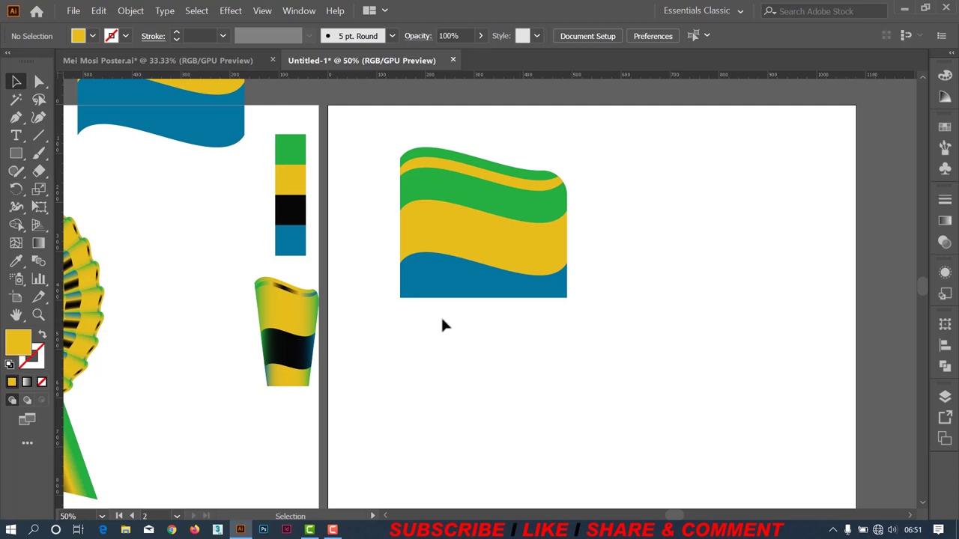
pyautogui.click(498, 205)
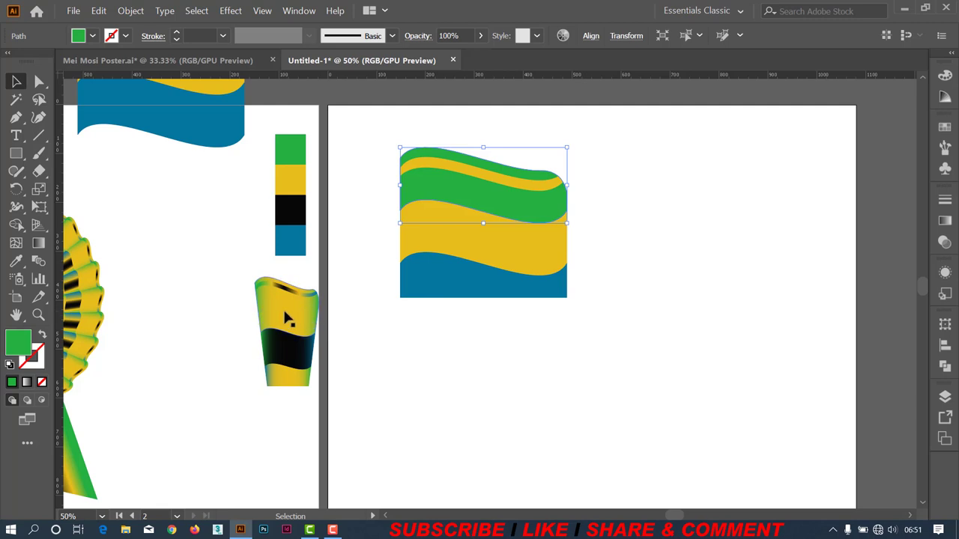
pyautogui.moveTo(568, 295); pyautogui.dragTo(504, 302)
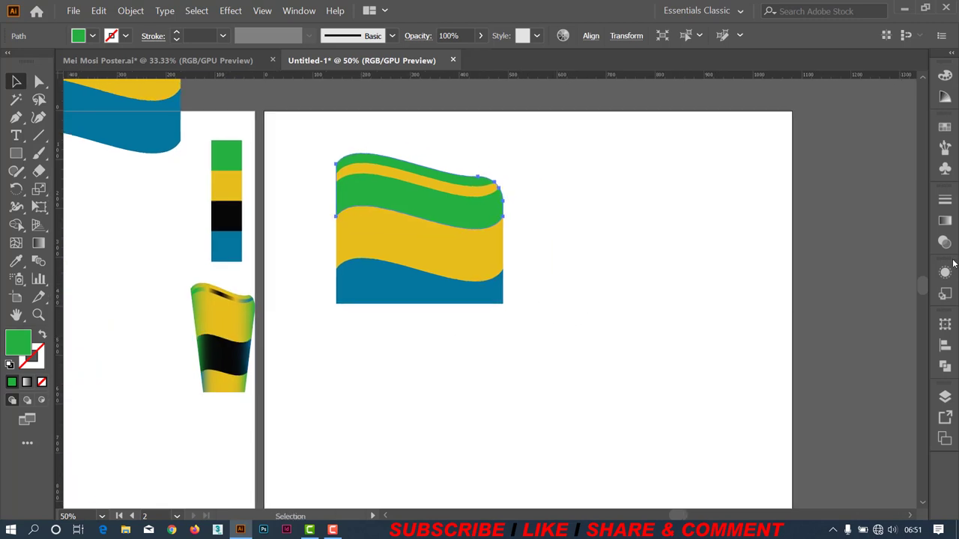
pyautogui.click(944, 222)
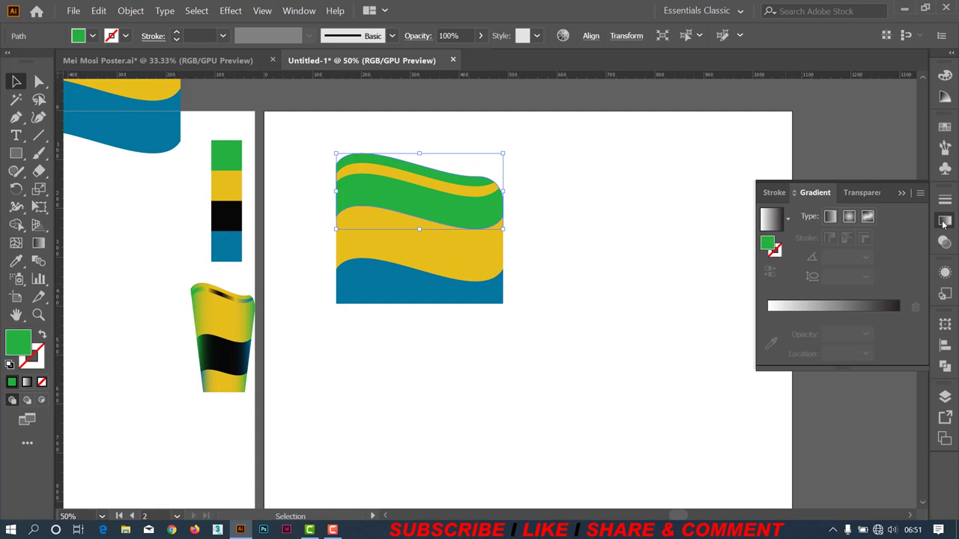
pyautogui.click(944, 221)
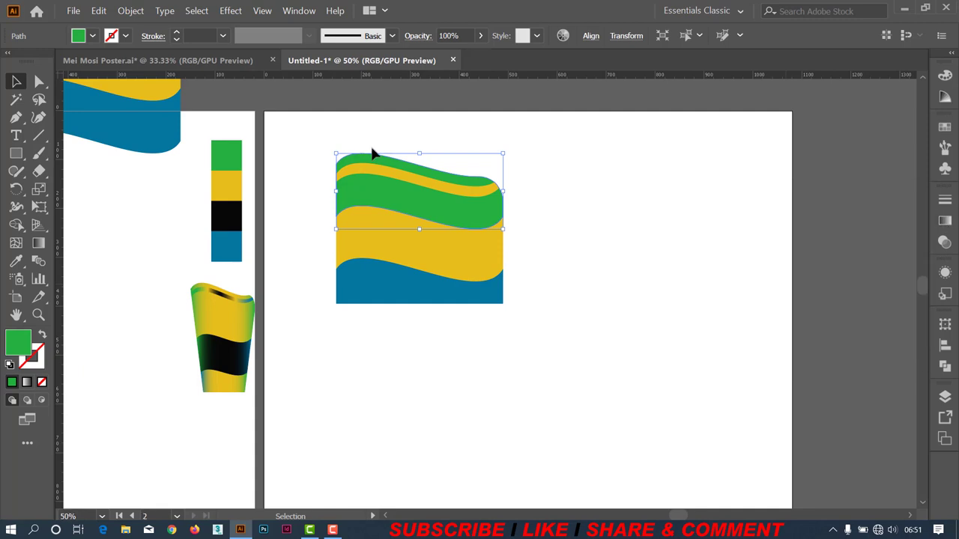
pyautogui.click(299, 11)
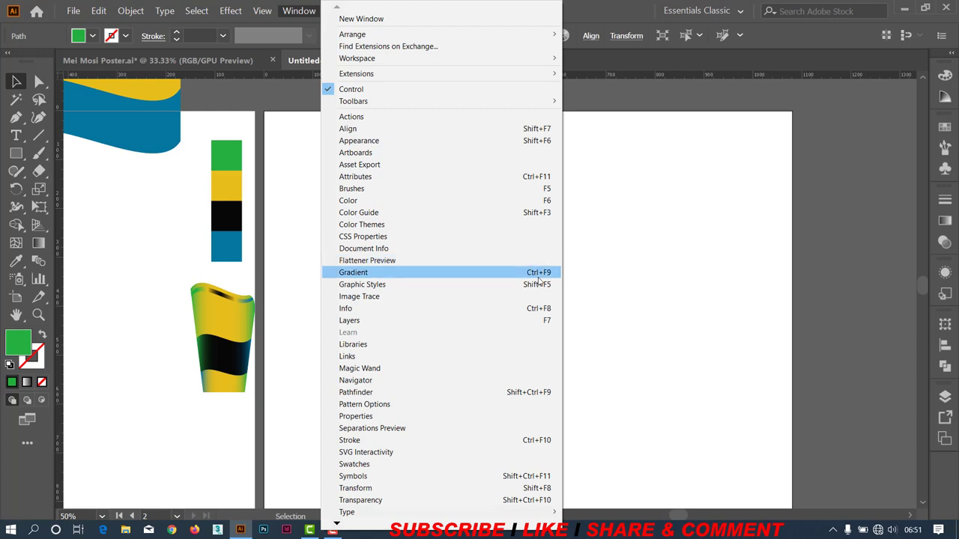
pyautogui.click(642, 221)
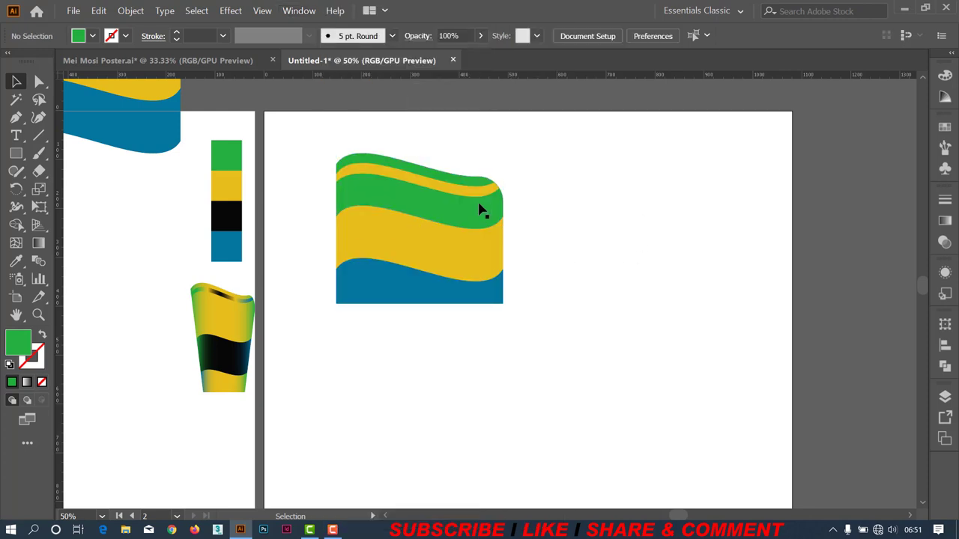
# Give the top green wave a gradient fill with both end stops set to the swatch green.
pyautogui.click(454, 217)
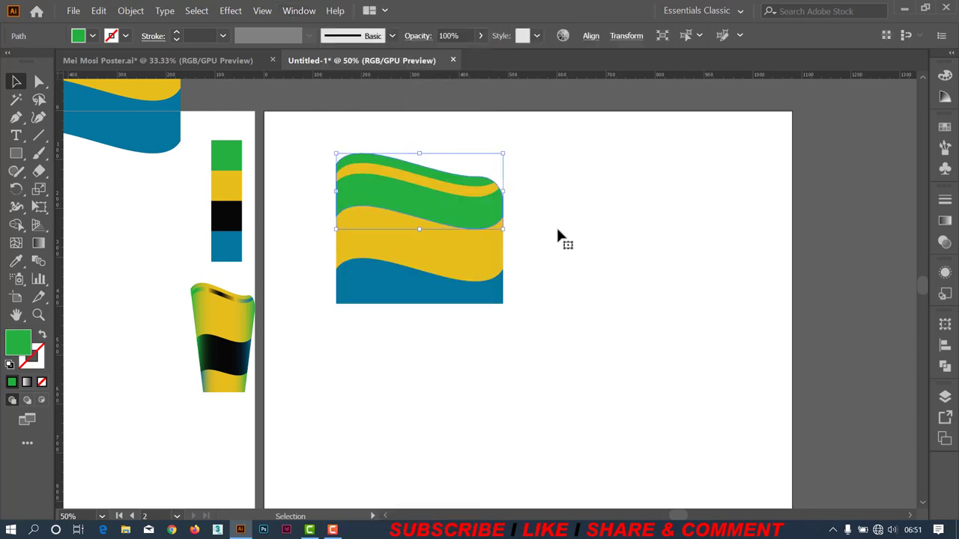
pyautogui.click(945, 220)
pyautogui.click(770, 221)
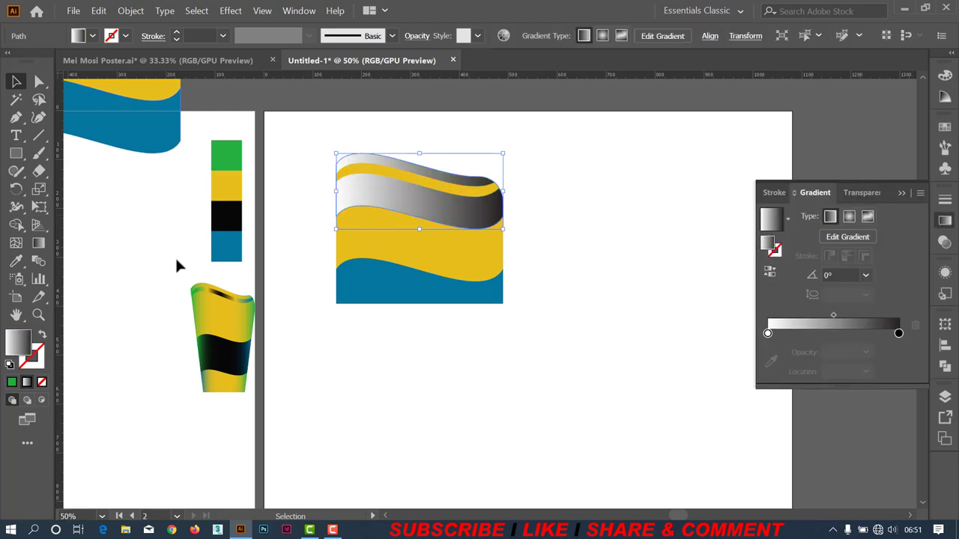
pyautogui.scroll(1, 684, 322)
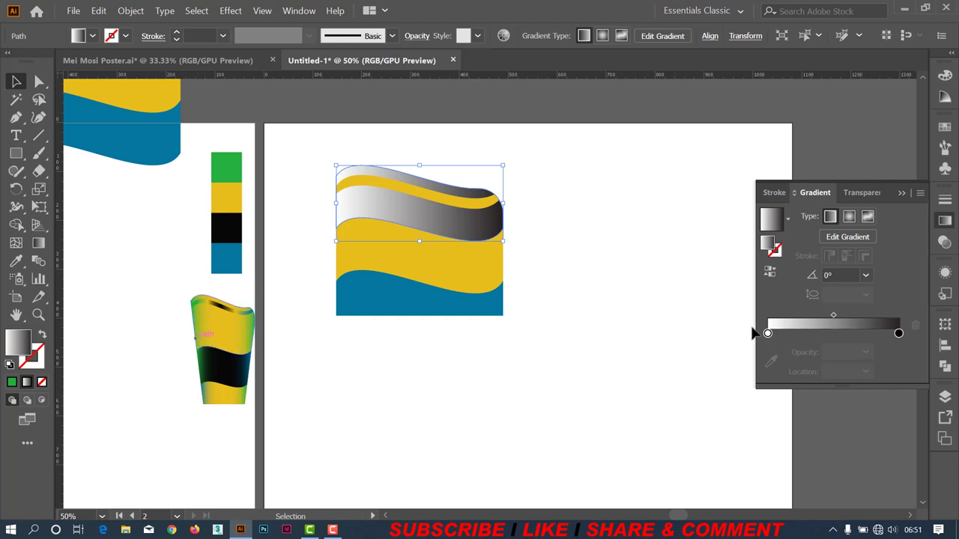
pyautogui.click(898, 334)
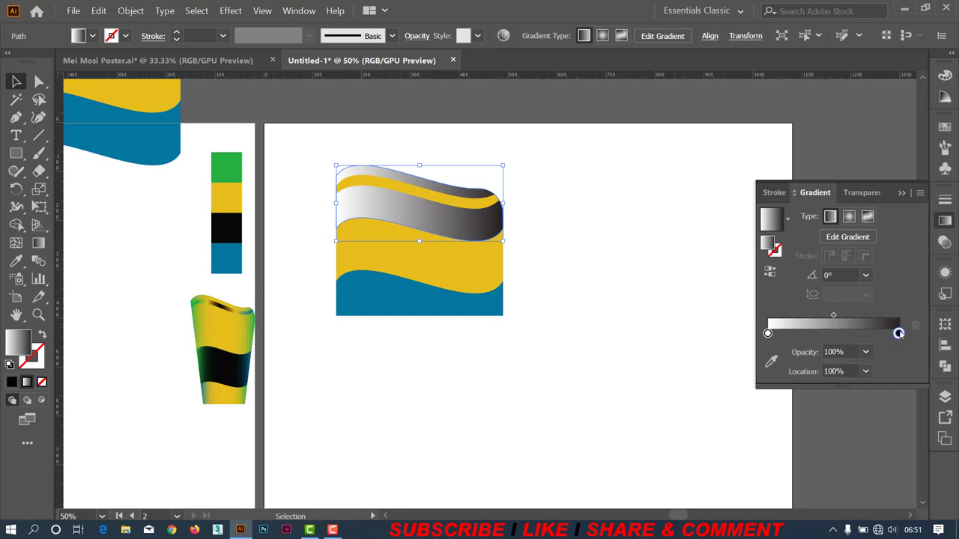
pyautogui.click(15, 261)
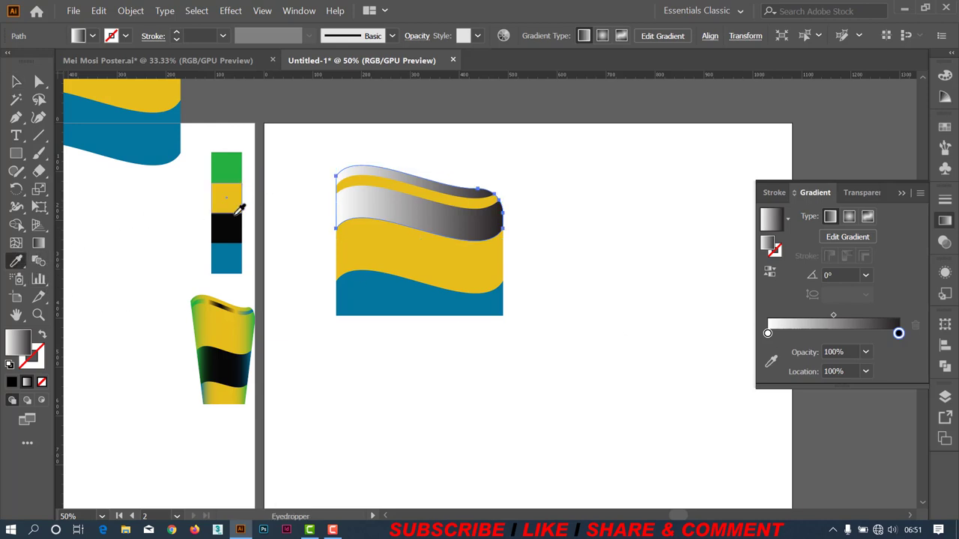
pyautogui.click(234, 165)
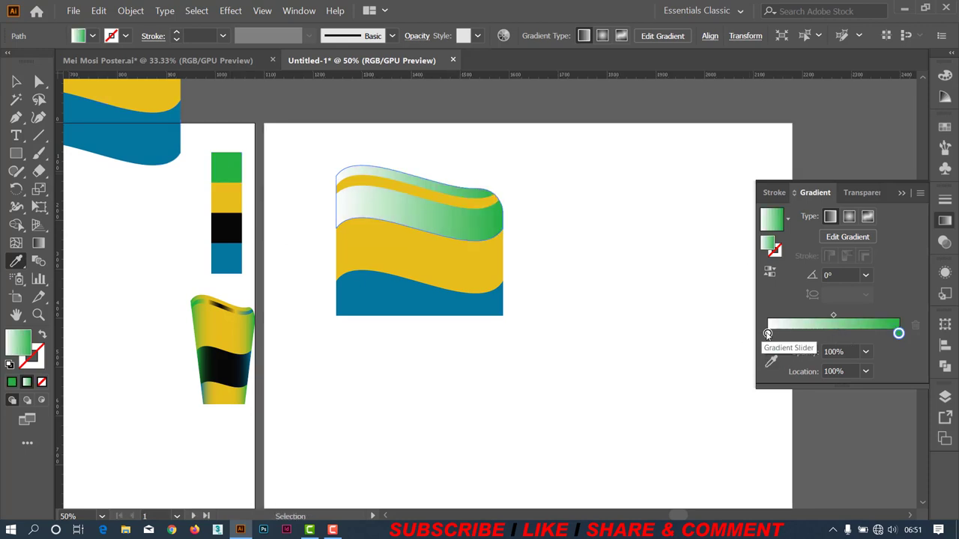
pyautogui.click(767, 333)
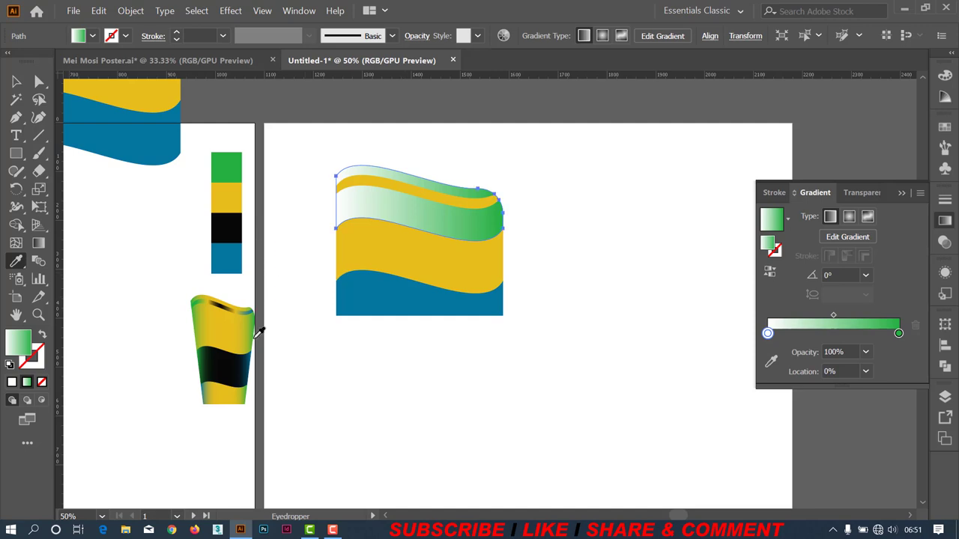
pyautogui.click(219, 157)
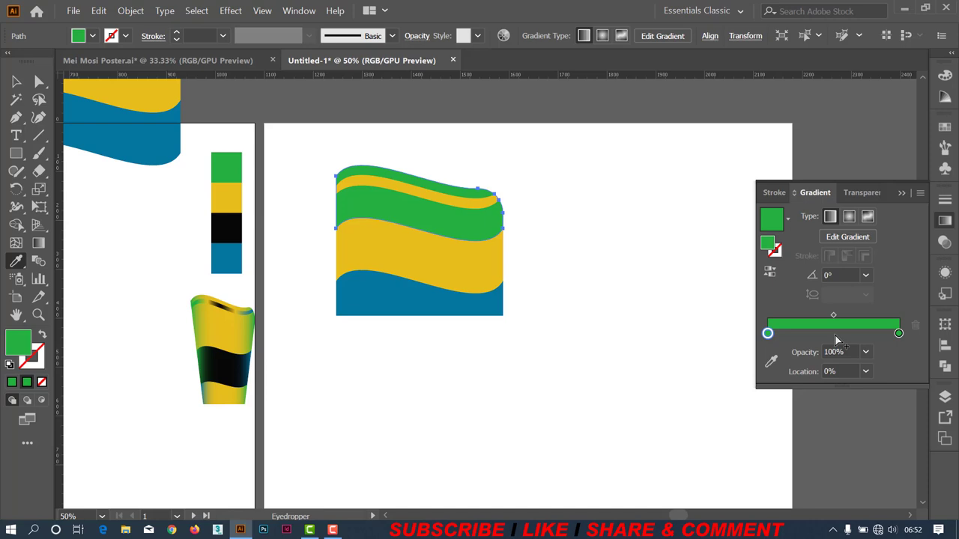
# Add a yellow middle stop and shift both midpoints so the yellow spreads wider.
pyautogui.click(836, 336)
pyautogui.click(240, 199)
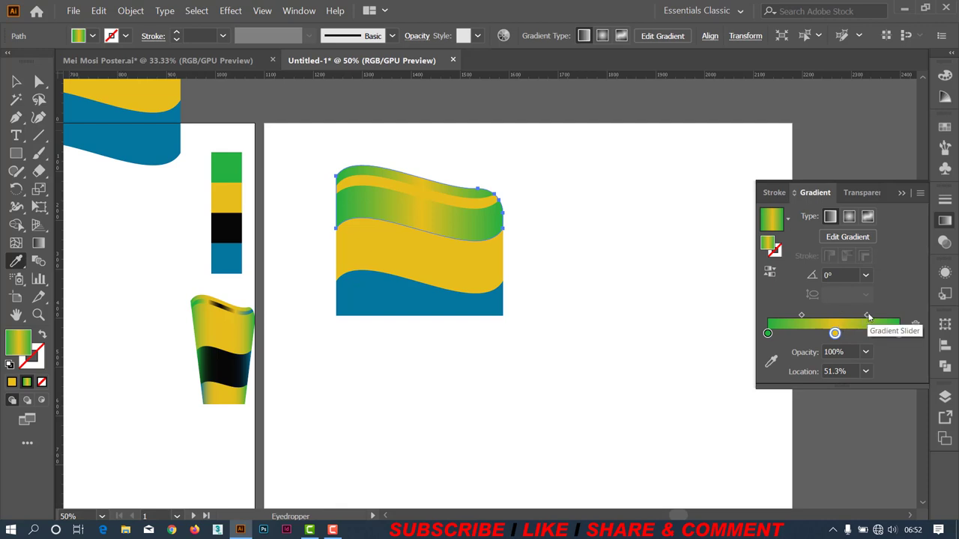
pyautogui.moveTo(866, 317); pyautogui.dragTo(883, 316)
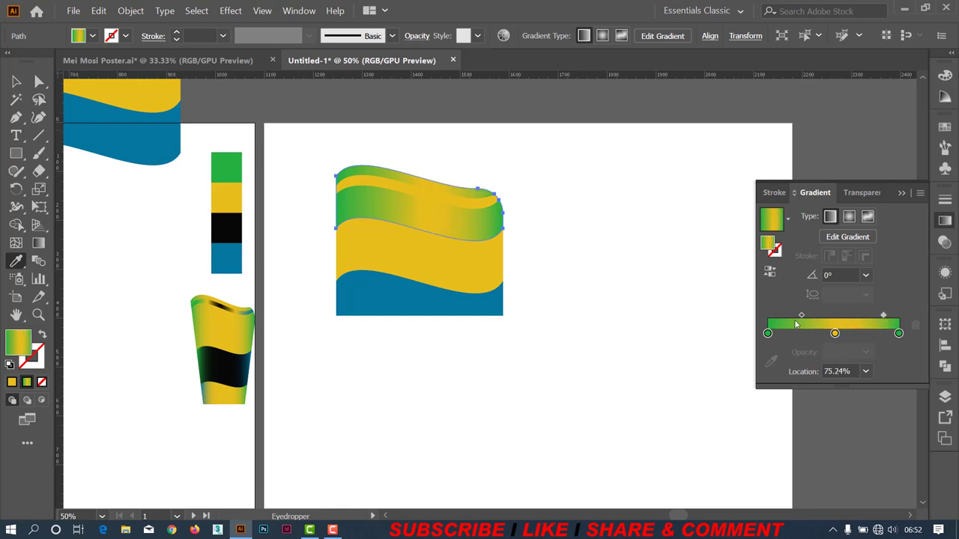
pyautogui.moveTo(792, 317); pyautogui.dragTo(776, 318)
pyautogui.click(885, 314)
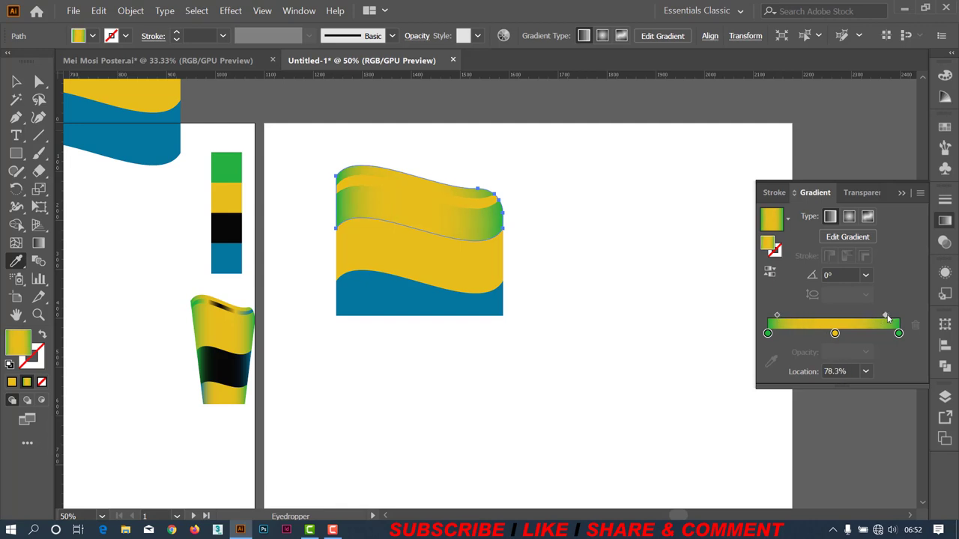
pyautogui.keyDown('ctrl'); pyautogui.click(246, 285); pyautogui.keyUp('ctrl')
pyautogui.click(15, 82)
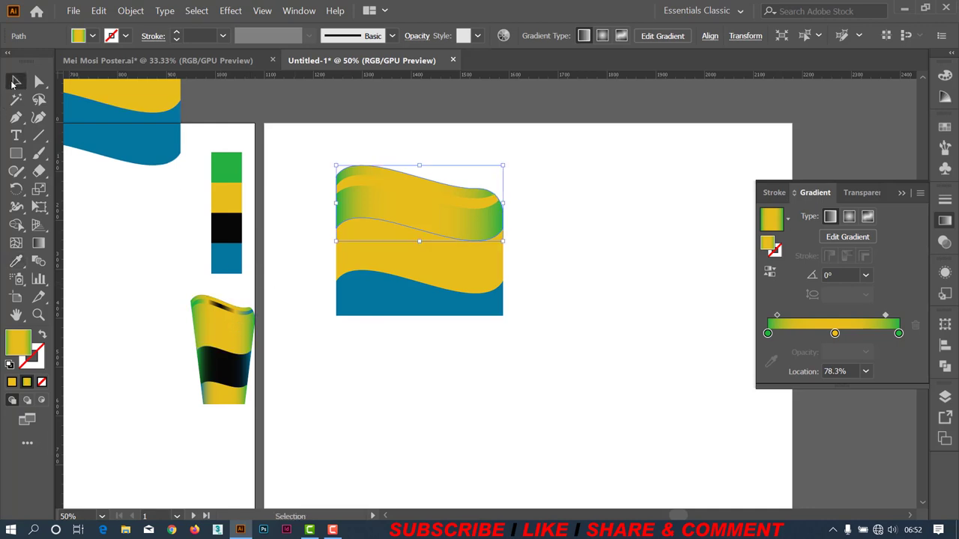
pyautogui.click(481, 139)
# Apply the White, Black gradient to the crest stripe and make its end stop blue.
pyautogui.click(490, 204)
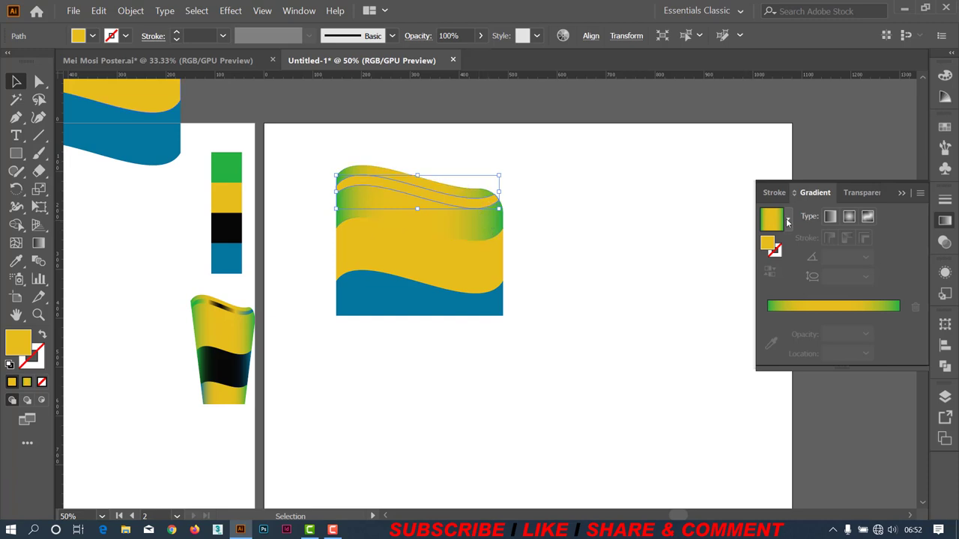
pyautogui.click(788, 219)
pyautogui.click(674, 249)
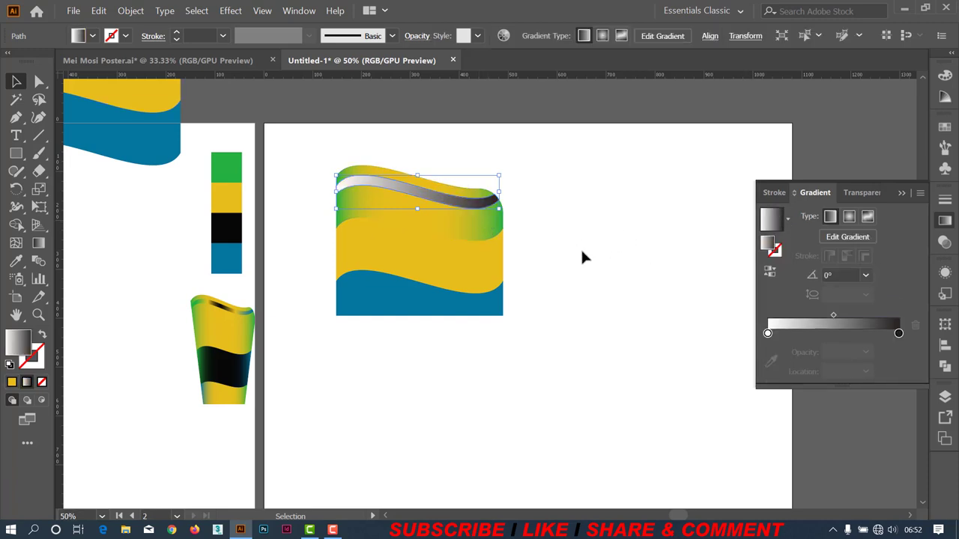
pyautogui.click(899, 335)
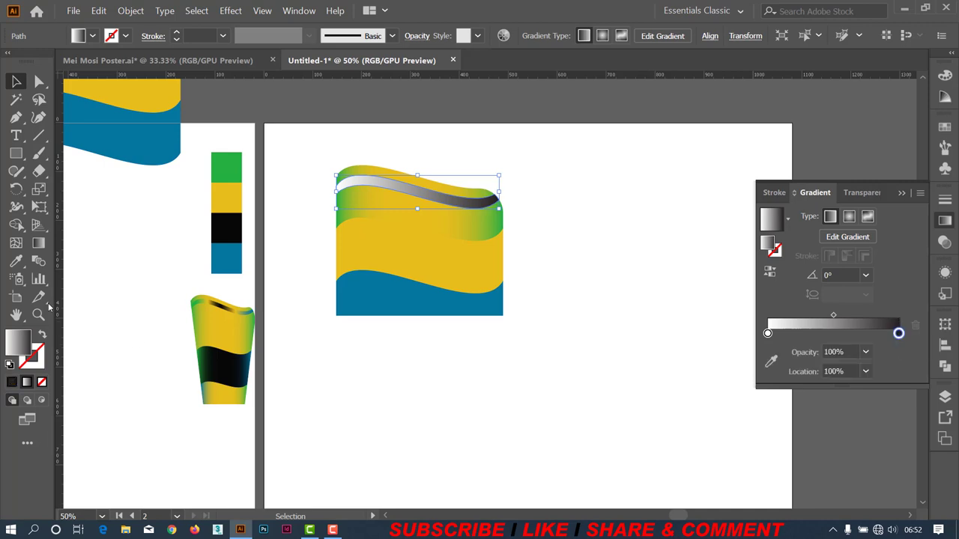
pyautogui.click(16, 261)
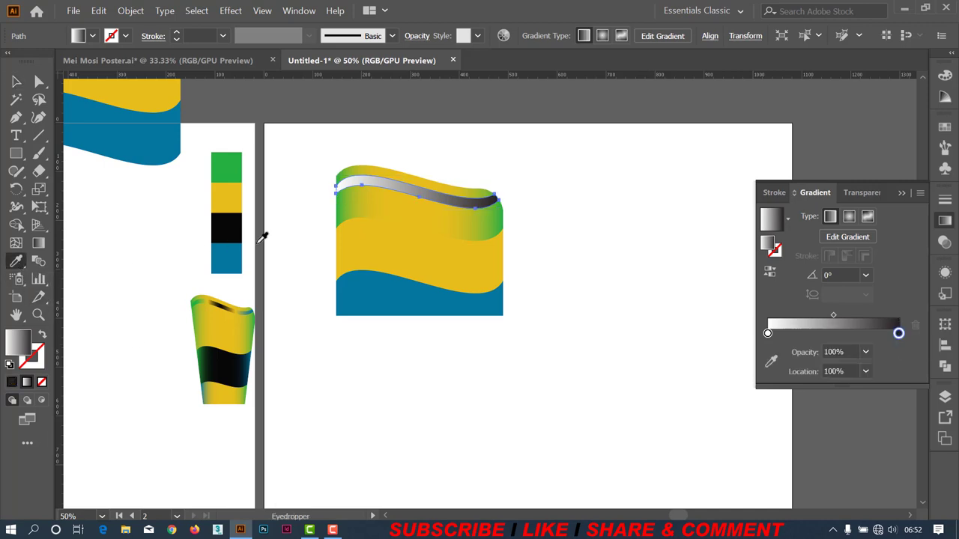
pyautogui.click(235, 251)
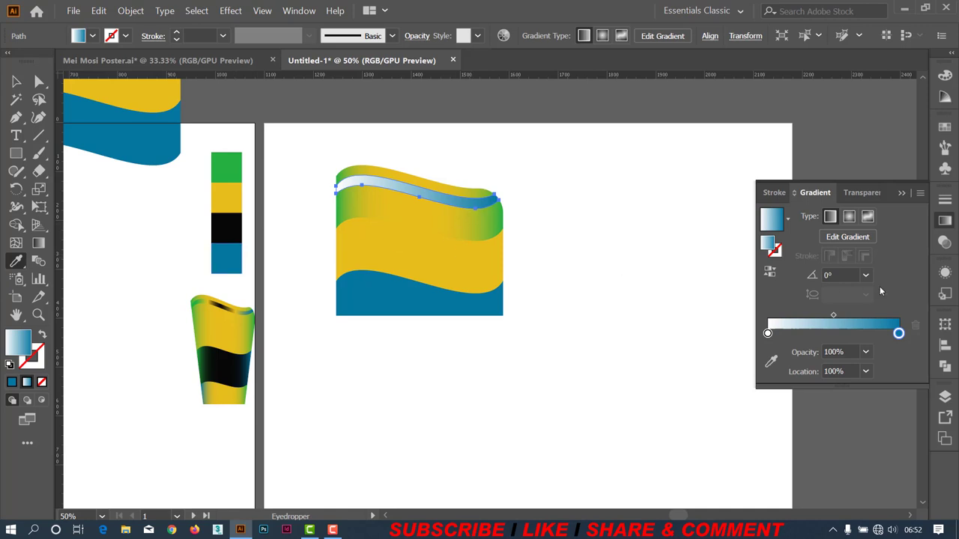
# Add a yellow stop, slide it right, and add another stop near 52%.
pyautogui.click(844, 334)
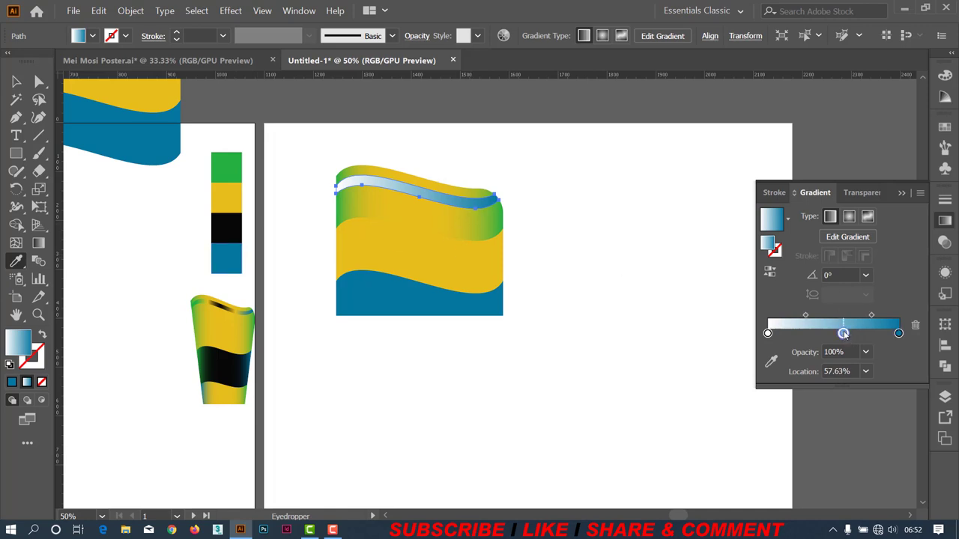
pyautogui.keyDown('shift'); pyautogui.click(351, 261); pyautogui.keyUp('shift')
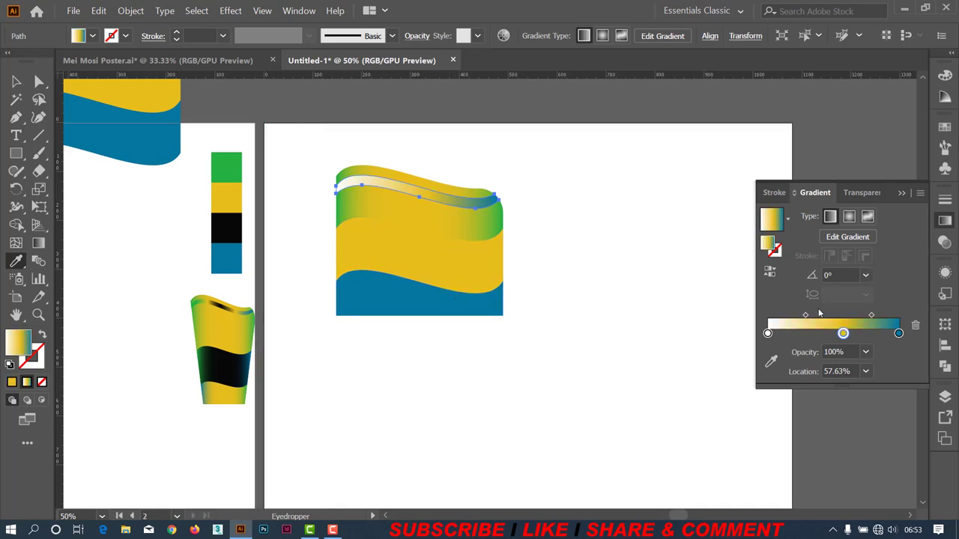
pyautogui.moveTo(843, 334); pyautogui.dragTo(867, 336)
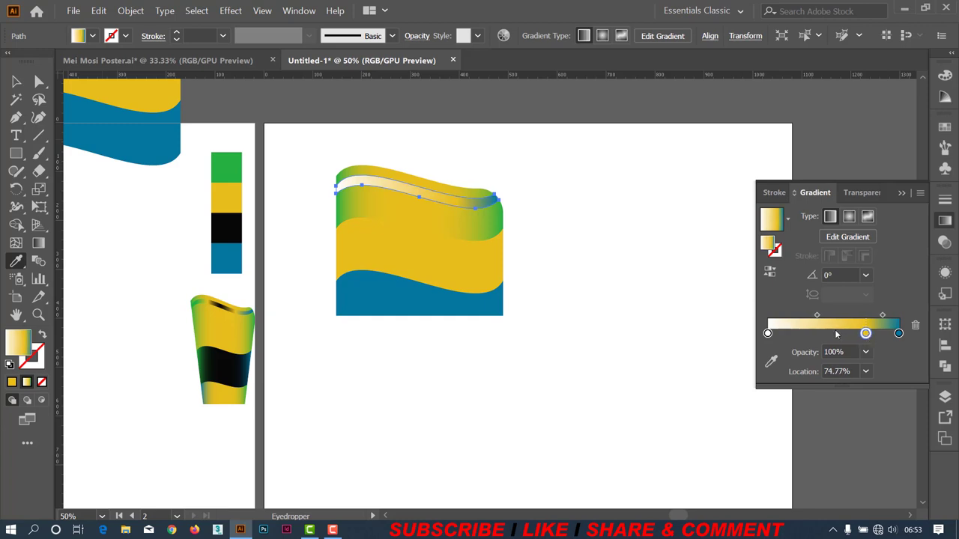
pyautogui.click(836, 334)
# Make the new stop black, add a yellow stop near 33%, and turn the left stop green.
pyautogui.keyDown('shift'); pyautogui.click(226, 222); pyautogui.keyUp('shift')
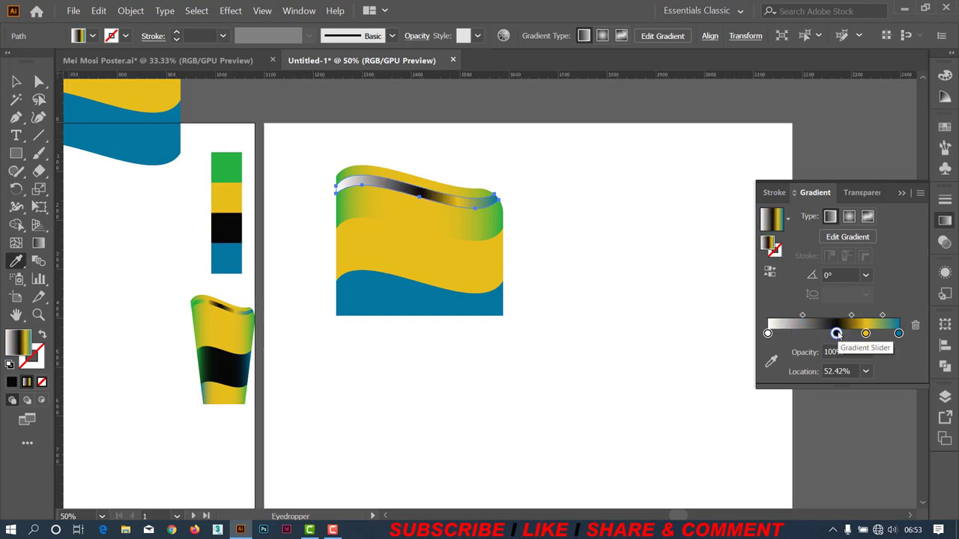
pyautogui.moveTo(837, 334); pyautogui.dragTo(841, 336)
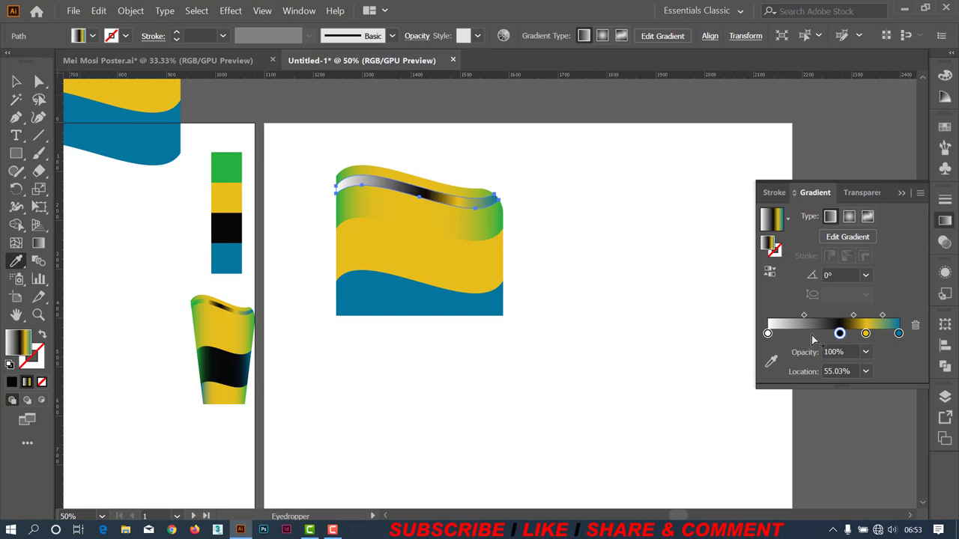
pyautogui.click(812, 334)
pyautogui.keyDown('shift'); pyautogui.click(378, 248); pyautogui.keyUp('shift')
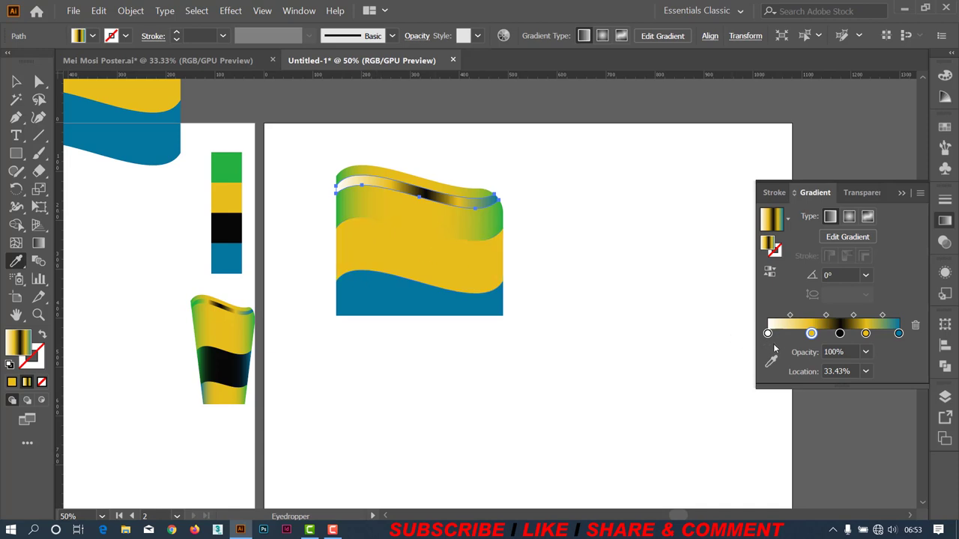
pyautogui.click(768, 334)
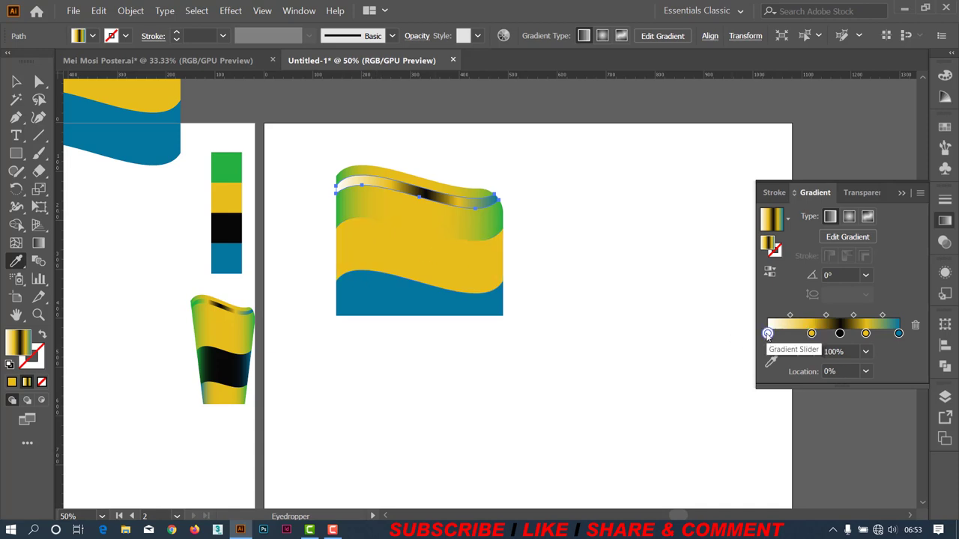
pyautogui.keyDown('shift'); pyautogui.click(236, 166); pyautogui.keyUp('shift')
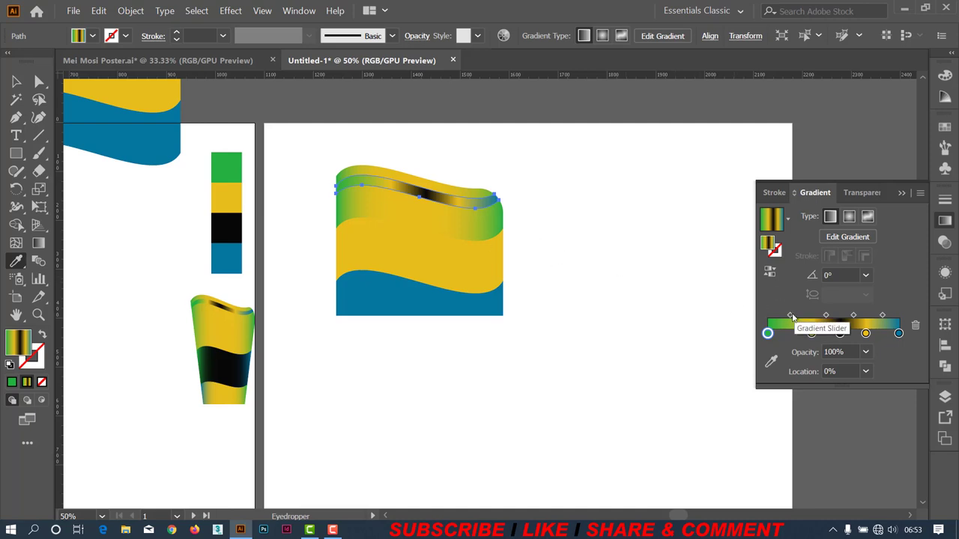
# Fine-tune the gradient midpoints and move the first yellow stop to about 29%.
pyautogui.moveTo(793, 318); pyautogui.dragTo(785, 317)
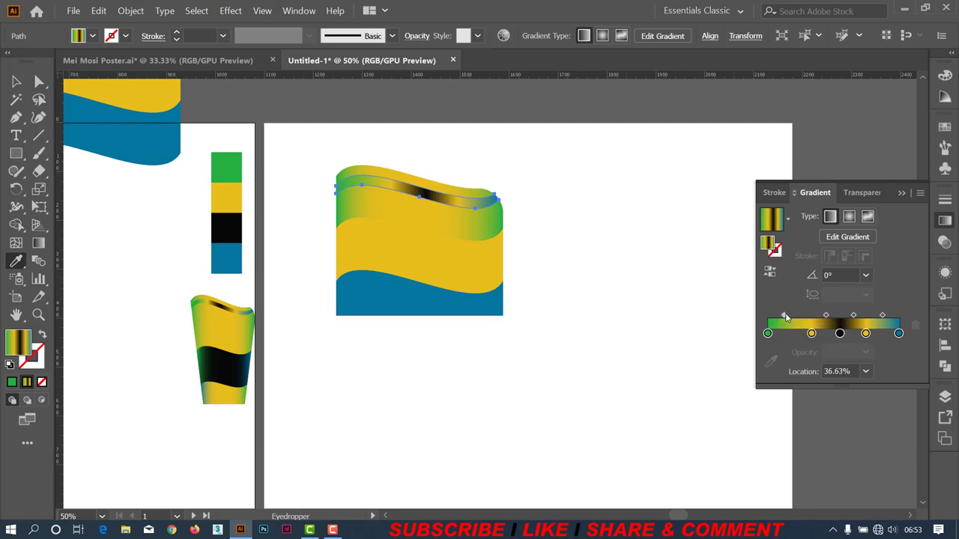
pyautogui.moveTo(785, 317); pyautogui.dragTo(789, 317)
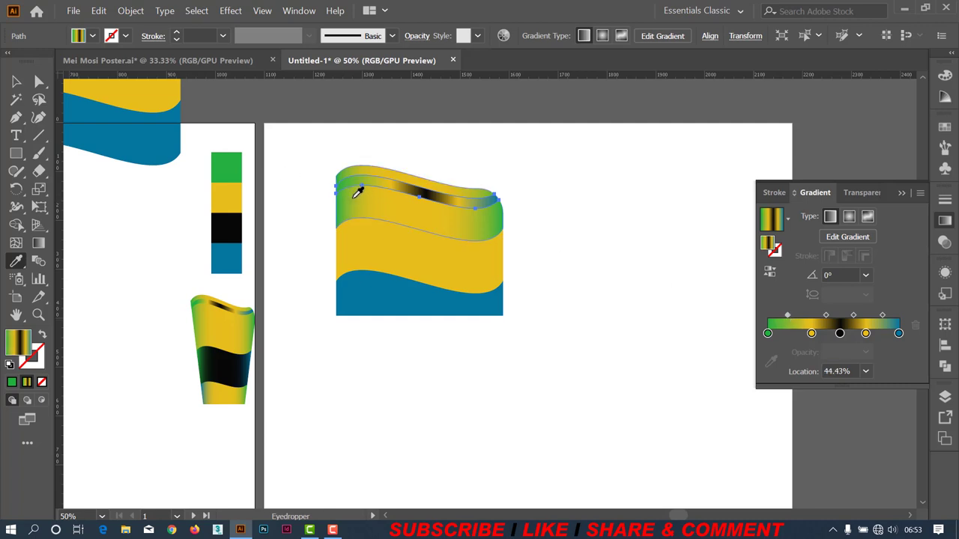
pyautogui.hotkey('ctrl', 'h')
pyautogui.moveTo(812, 334)
pyautogui.mouseDown()
pyautogui.moveTo(805, 334)
pyautogui.moveTo(831, 333)
pyautogui.mouseUp()
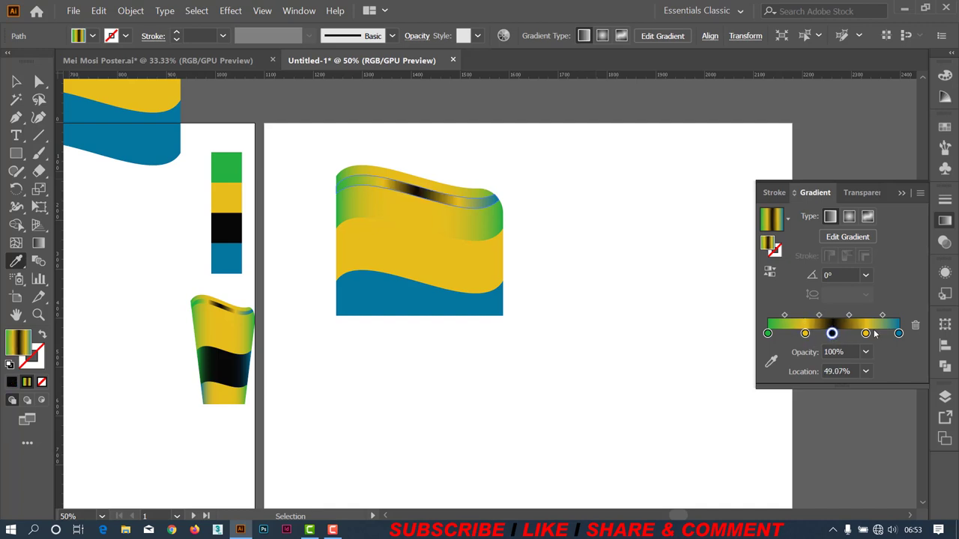
pyautogui.moveTo(849, 315); pyautogui.dragTo(886, 315)
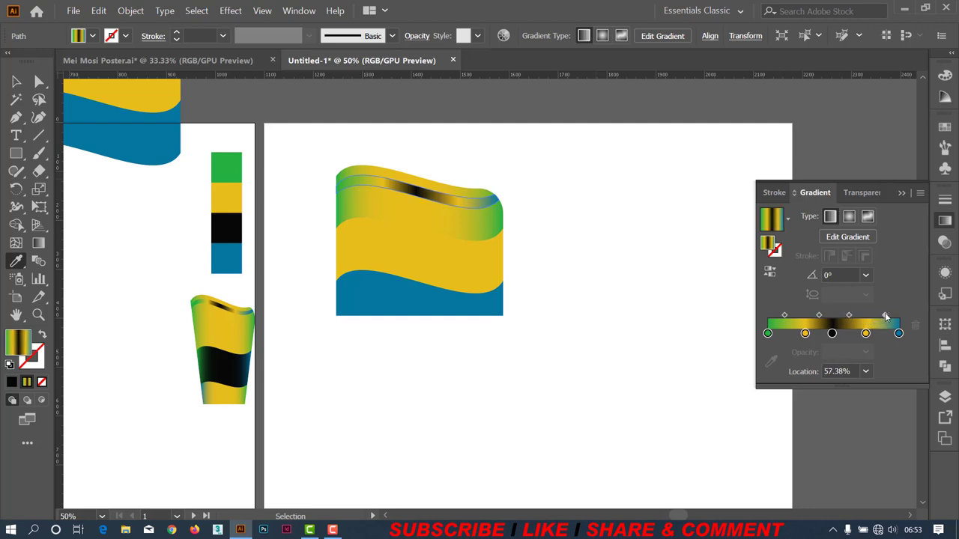
pyautogui.click(16, 81)
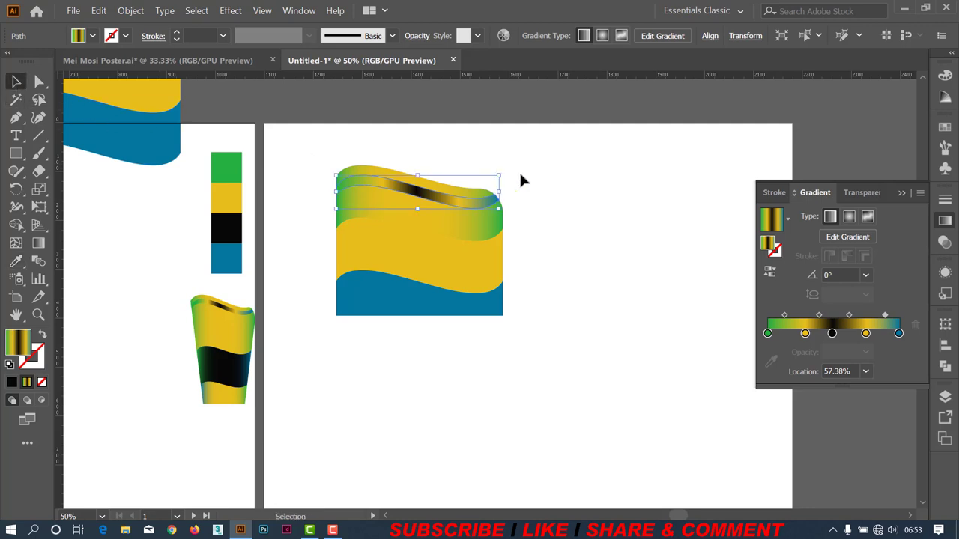
pyautogui.click(520, 171)
# Apply the White, Black gradient to the middle wave and make its end stop blue.
pyautogui.scroll(-2, 554, 173)
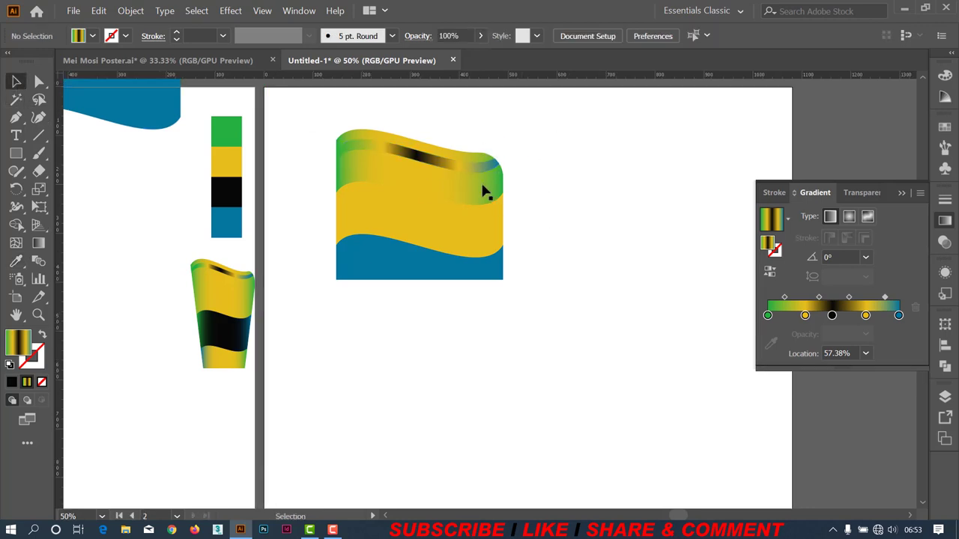
pyautogui.click(457, 240)
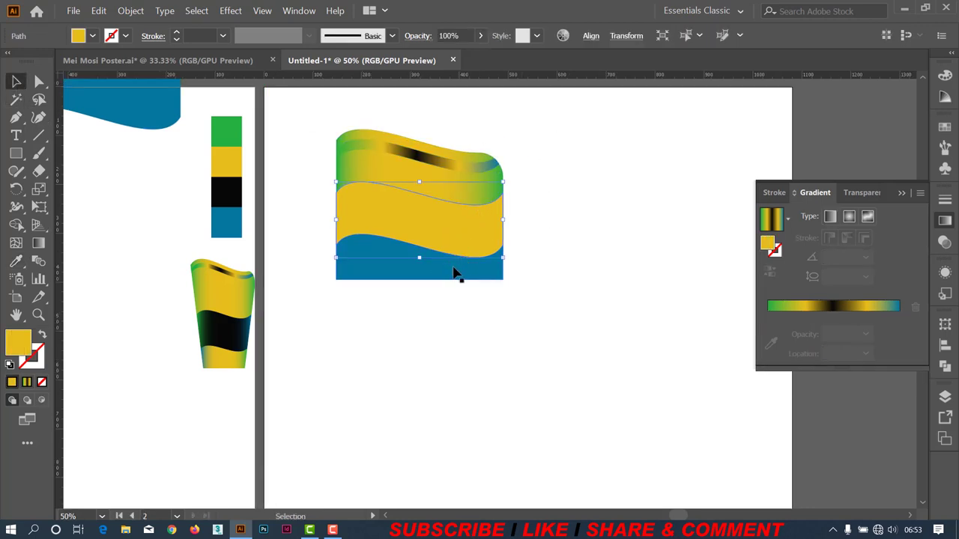
pyautogui.scroll(1, 453, 273)
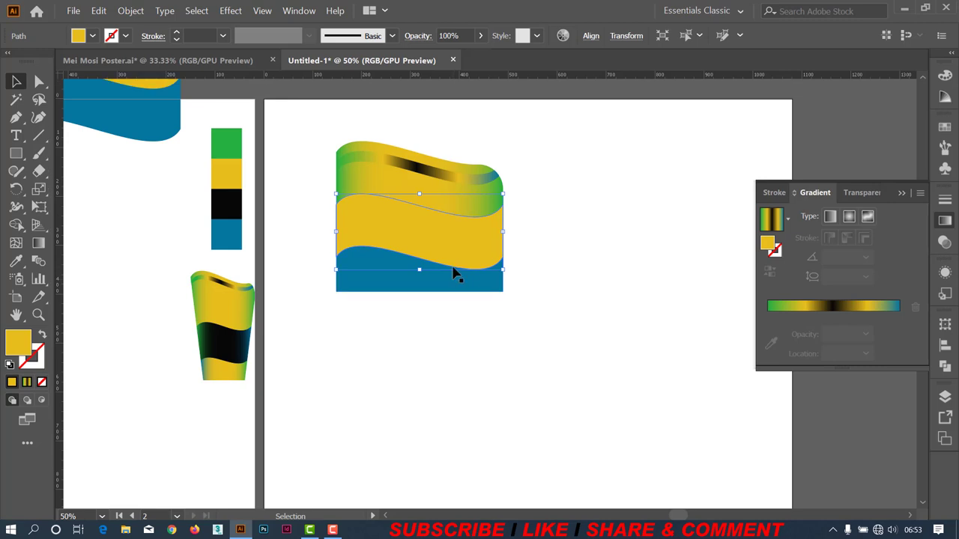
pyautogui.click(787, 218)
pyautogui.click(674, 252)
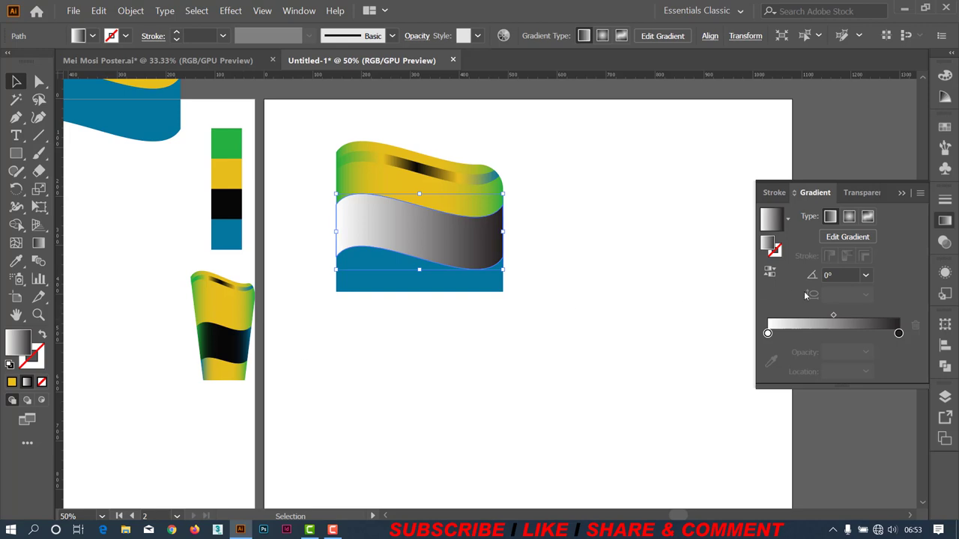
pyautogui.click(899, 333)
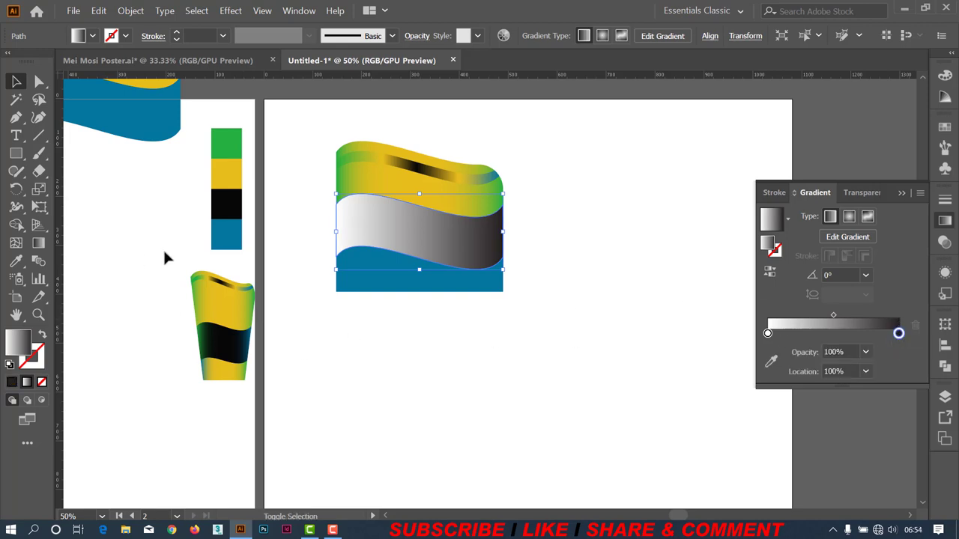
pyautogui.click(13, 261)
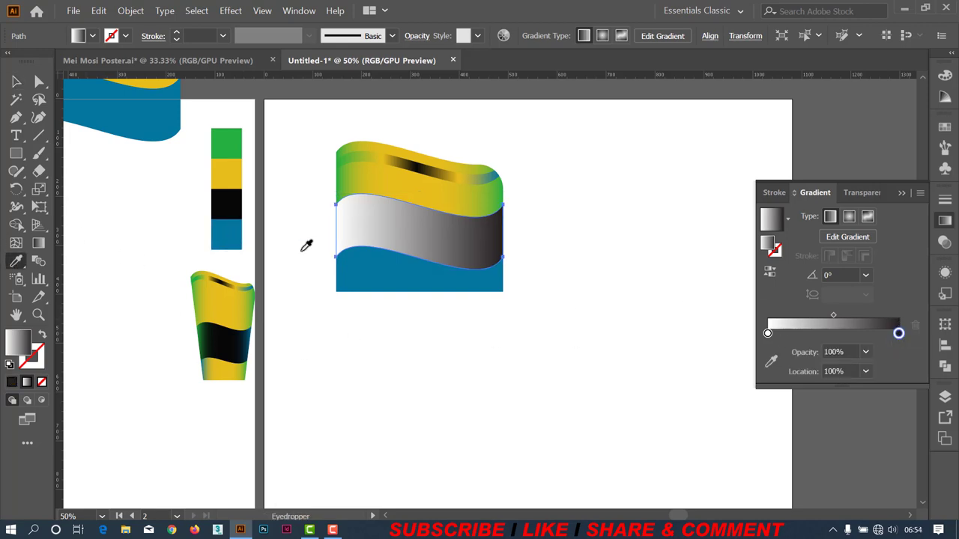
pyautogui.keyDown('shift'); pyautogui.click(237, 223); pyautogui.keyUp('shift')
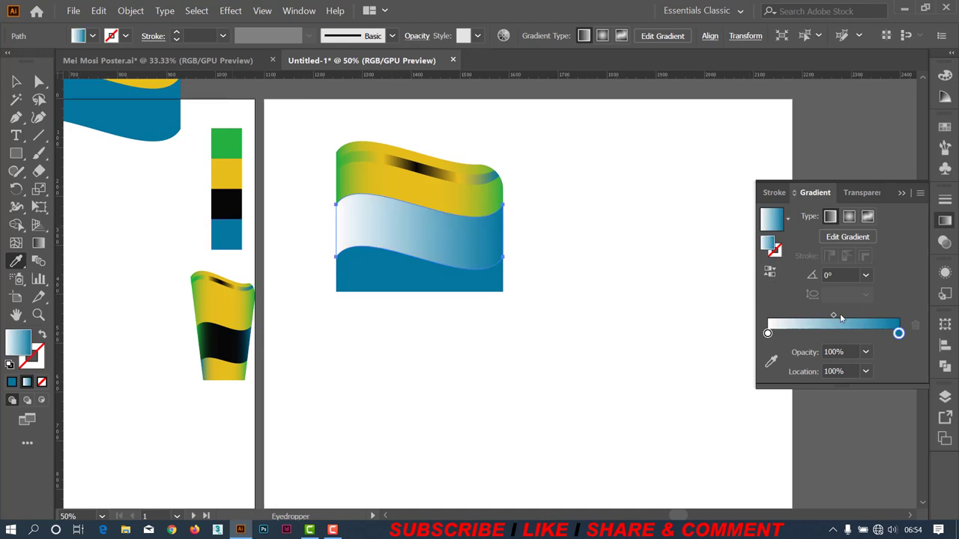
# Add a black middle stop and make the left end stop green.
pyautogui.click(836, 334)
pyautogui.keyDown('shift'); pyautogui.click(227, 201); pyautogui.keyUp('shift')
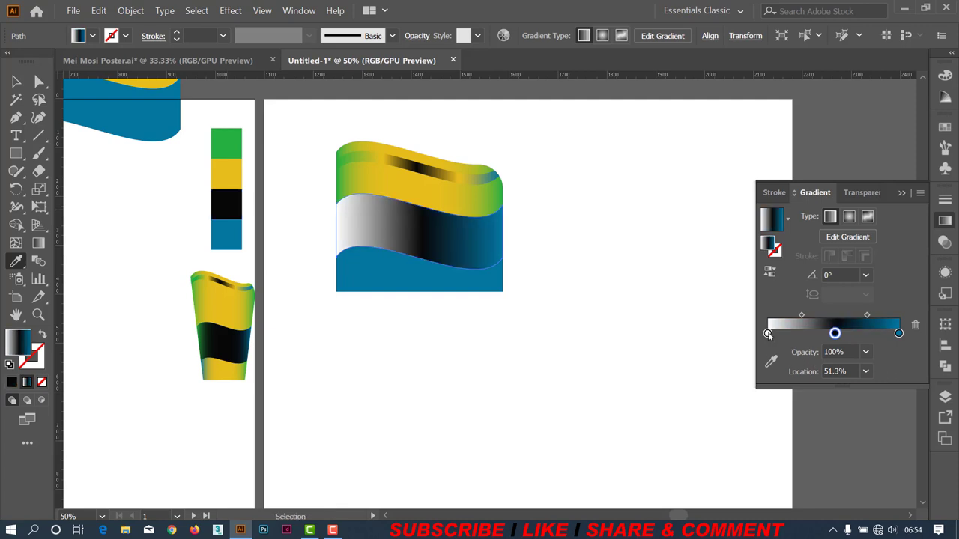
pyautogui.click(767, 333)
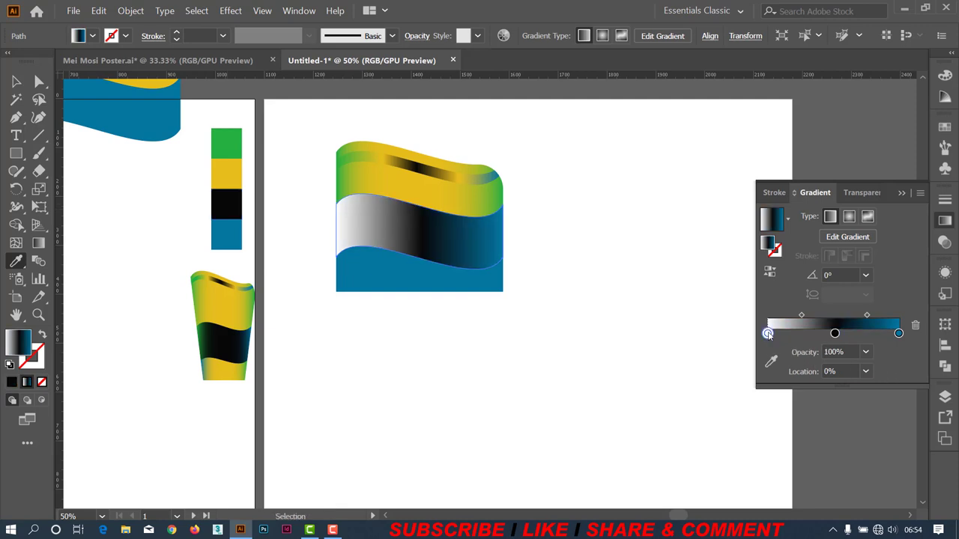
pyautogui.keyDown('shift'); pyautogui.click(227, 140); pyautogui.keyUp('shift')
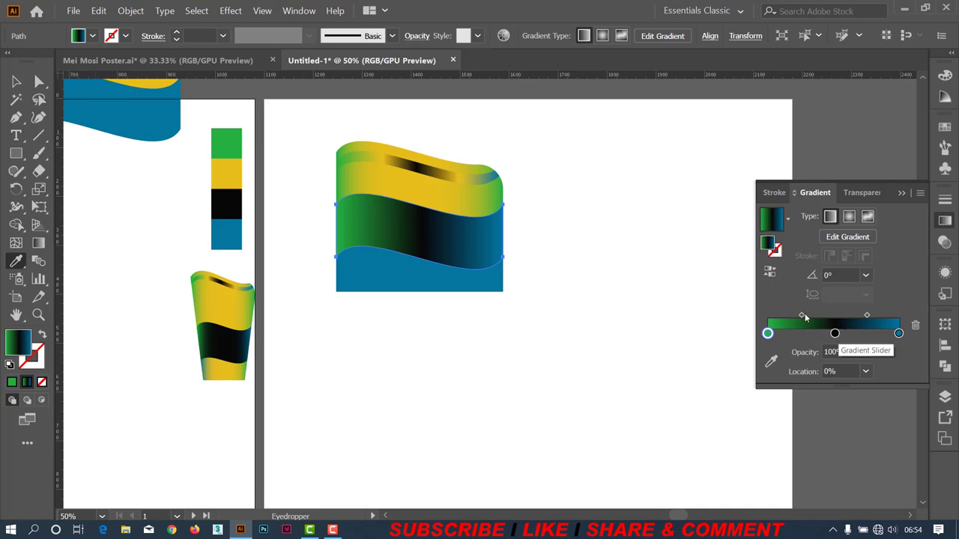
# Shift the black stop to about 48% and the black-to-blue midpoint to about 71%.
pyautogui.moveTo(802, 313); pyautogui.dragTo(789, 315)
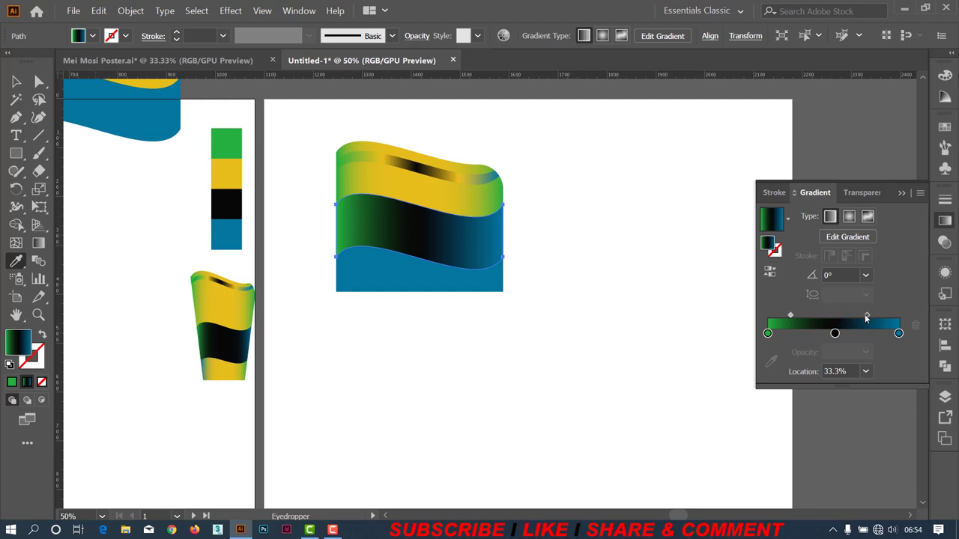
pyautogui.moveTo(866, 316); pyautogui.dragTo(878, 315)
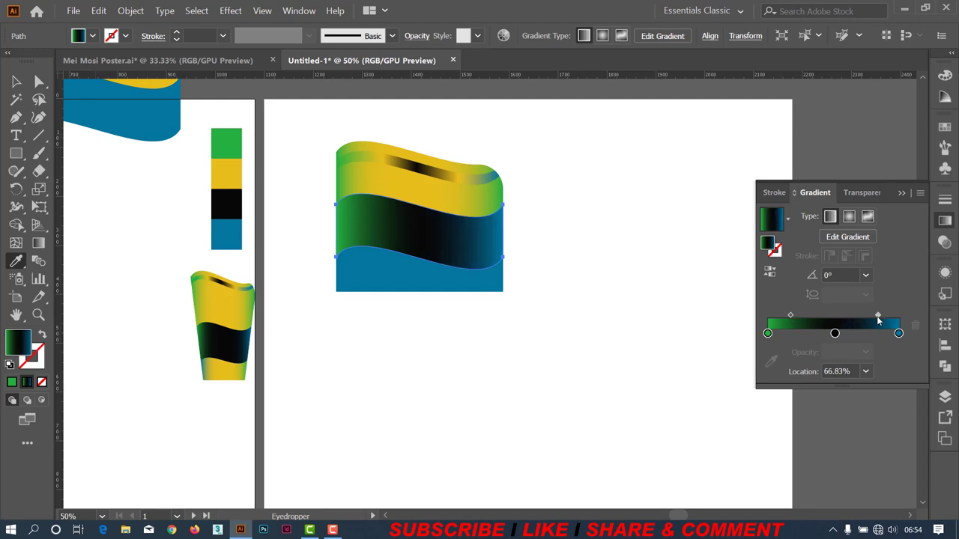
pyautogui.moveTo(834, 334); pyautogui.dragTo(830, 337)
pyautogui.moveTo(876, 315); pyautogui.dragTo(879, 316)
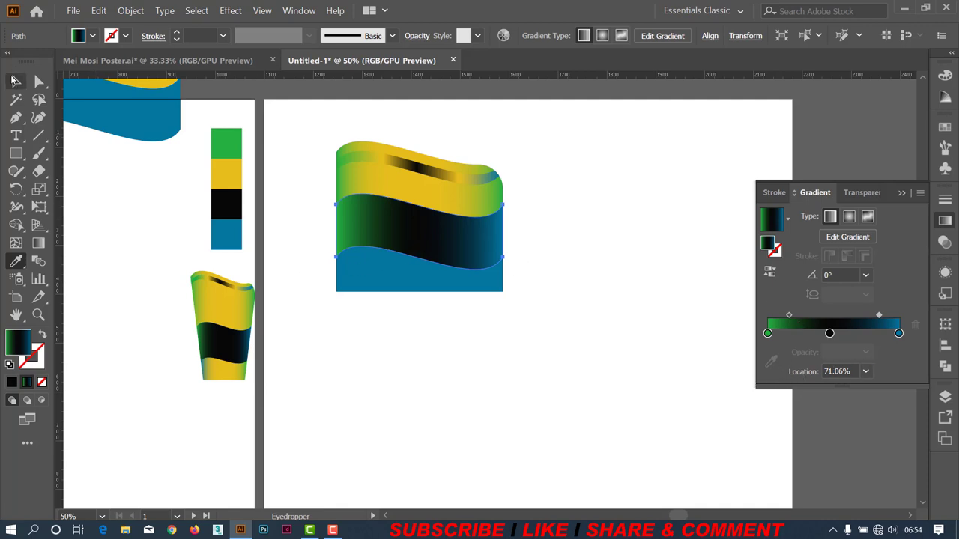
pyautogui.click(17, 81)
# Give the bottom wave the yellow-green gradient with its left stop set to swatch blue.
pyautogui.click(380, 285)
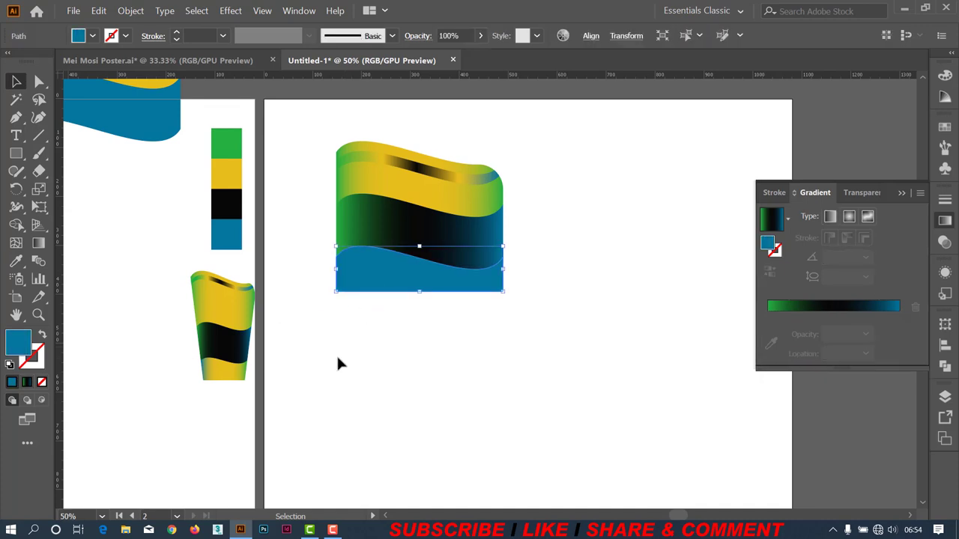
pyautogui.click(16, 260)
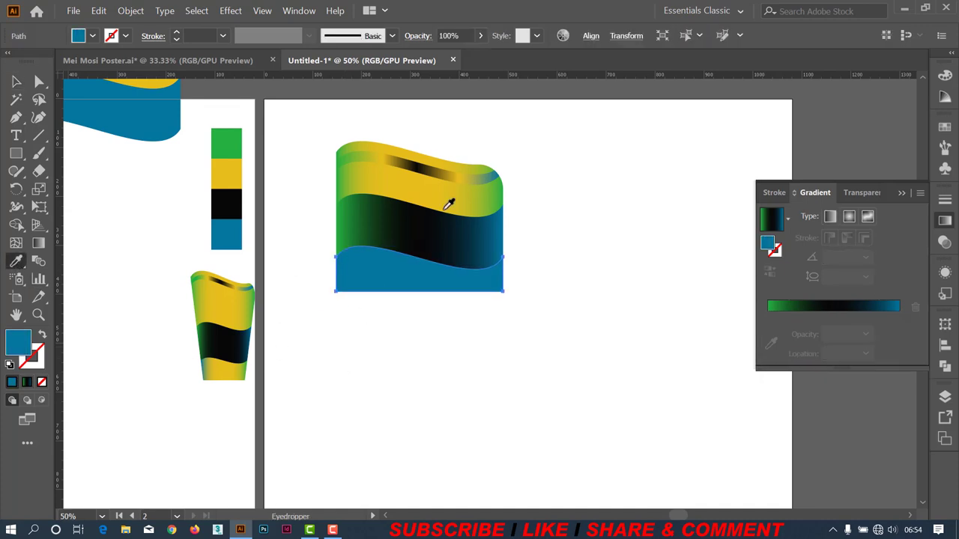
pyautogui.click(347, 182)
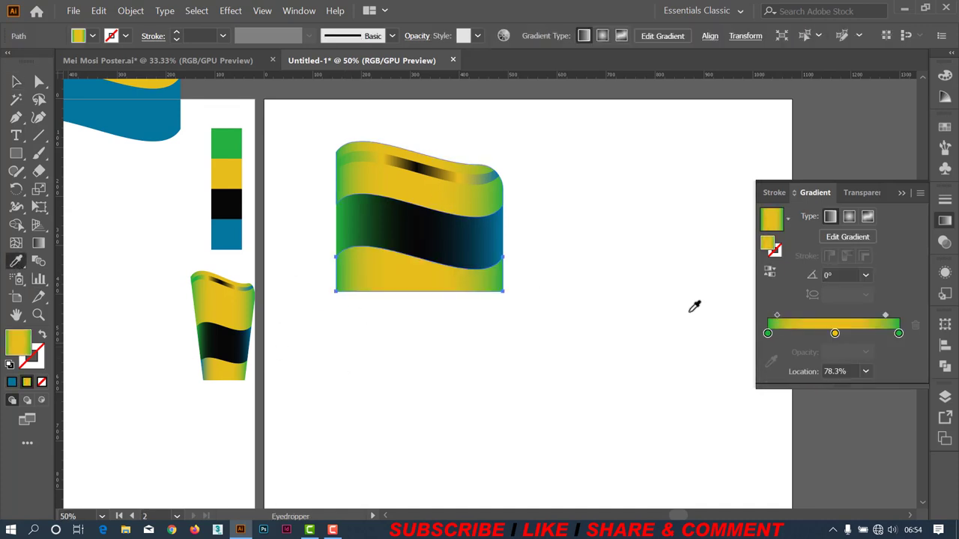
pyautogui.hotkey('ctrl', 'shift', 'a')
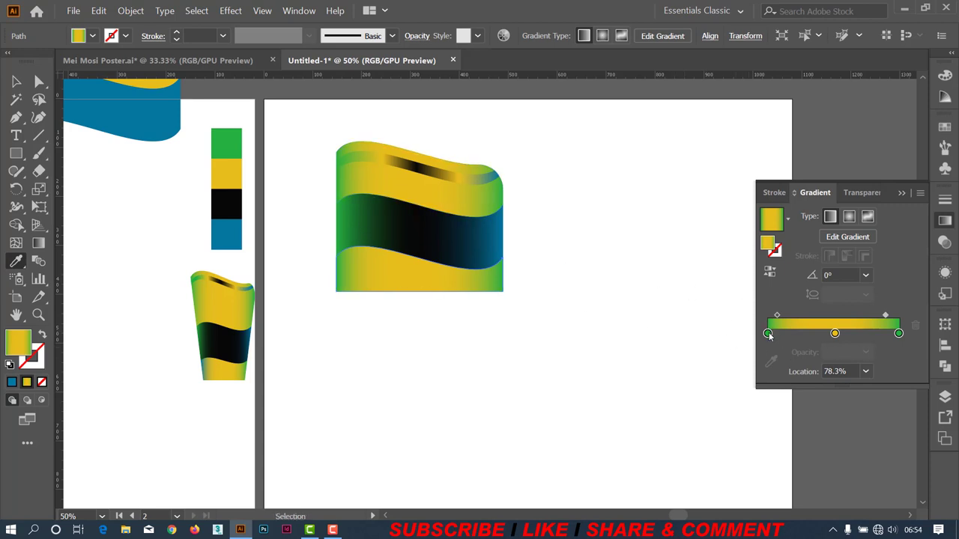
pyautogui.click(768, 334)
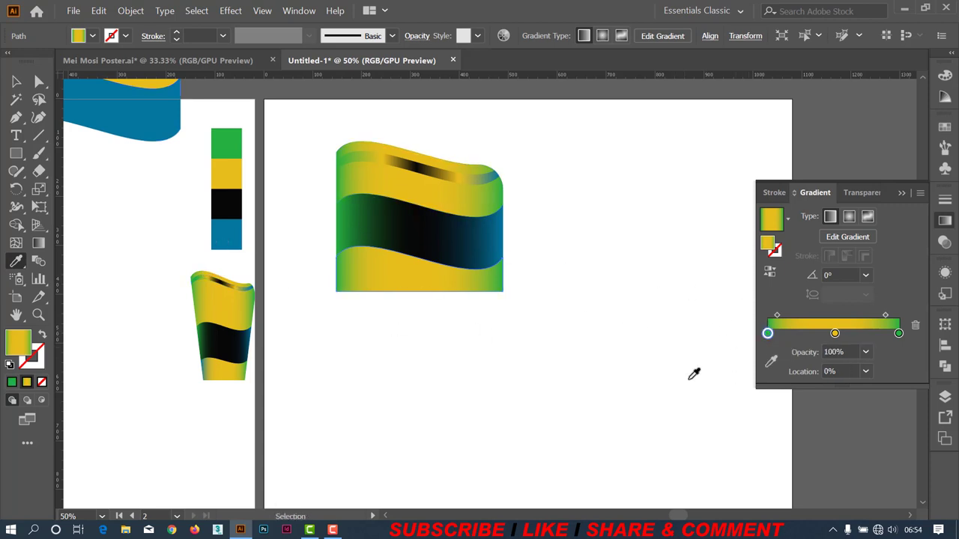
pyautogui.click(360, 267)
pyautogui.keyDown('shift'); pyautogui.click(235, 236); pyautogui.keyUp('shift')
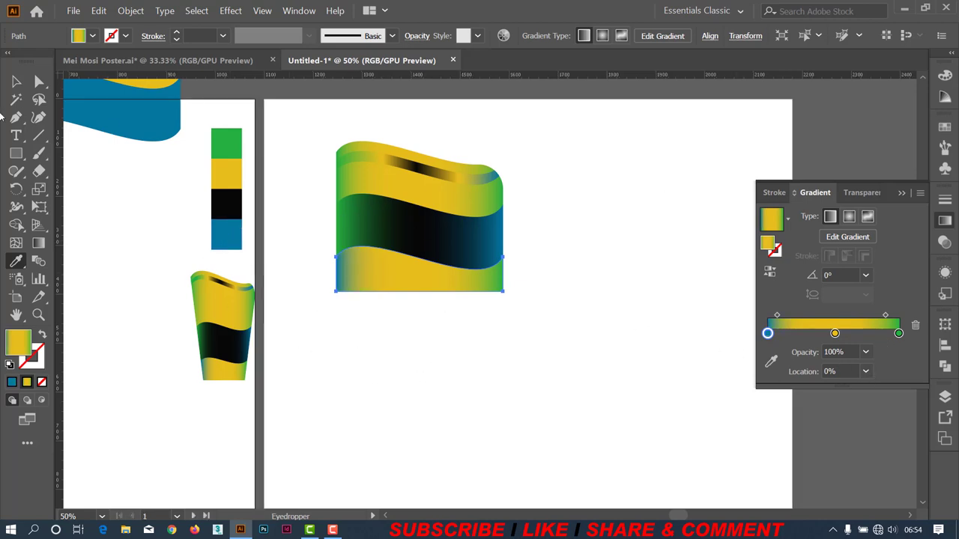
pyautogui.click(17, 83)
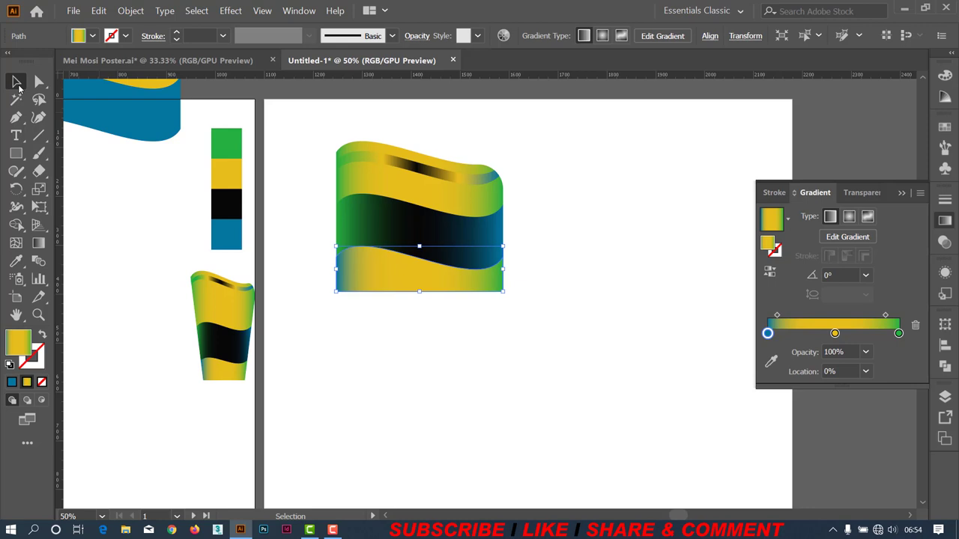
# Delete the old cup shape from the first artboard and select the whole wavy flag.
pyautogui.click(335, 365)
pyautogui.click(239, 338)
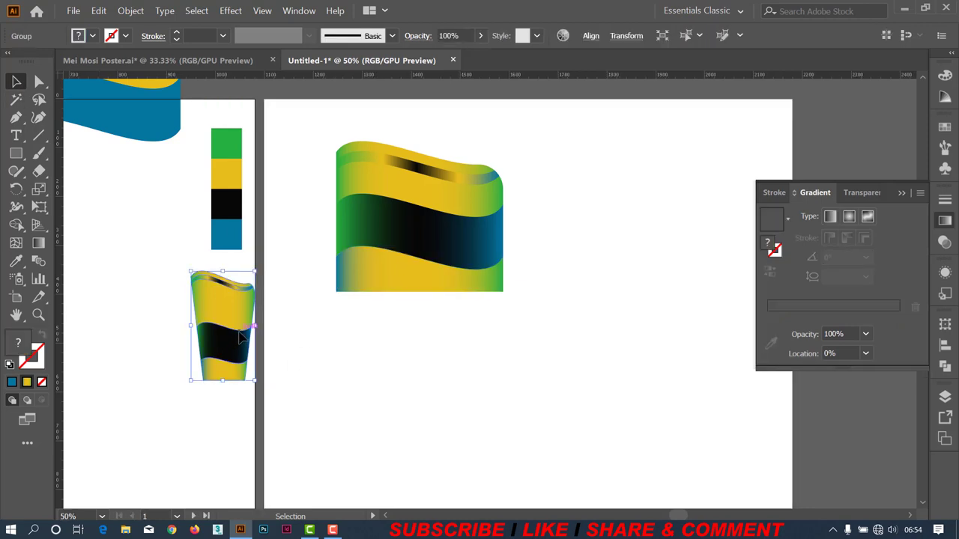
pyautogui.press('Delete')
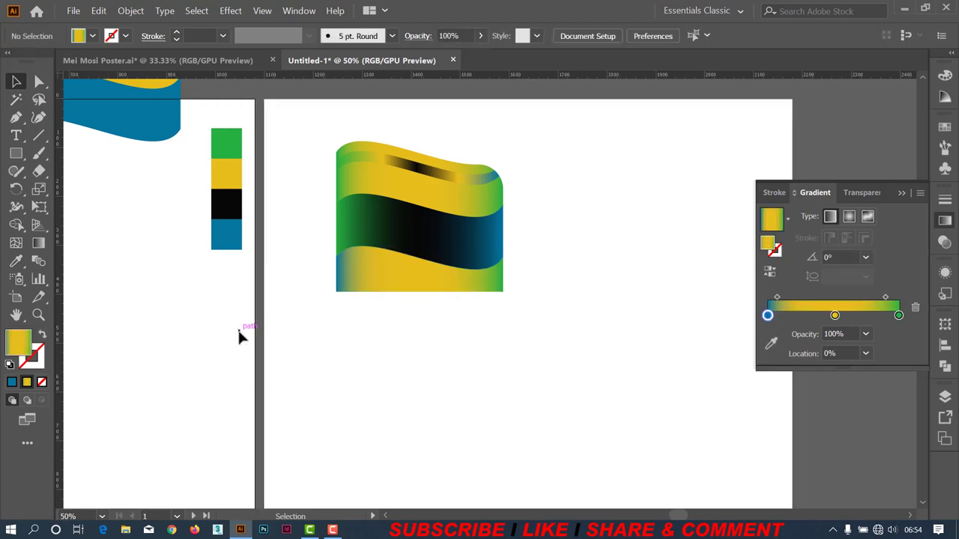
pyautogui.click(405, 316)
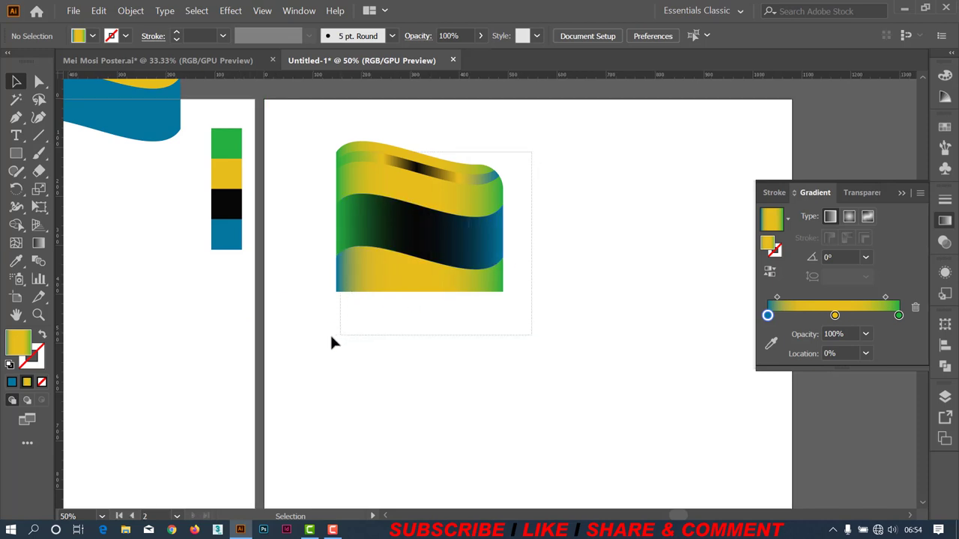
pyautogui.moveTo(405, 317); pyautogui.dragTo(326, 333)
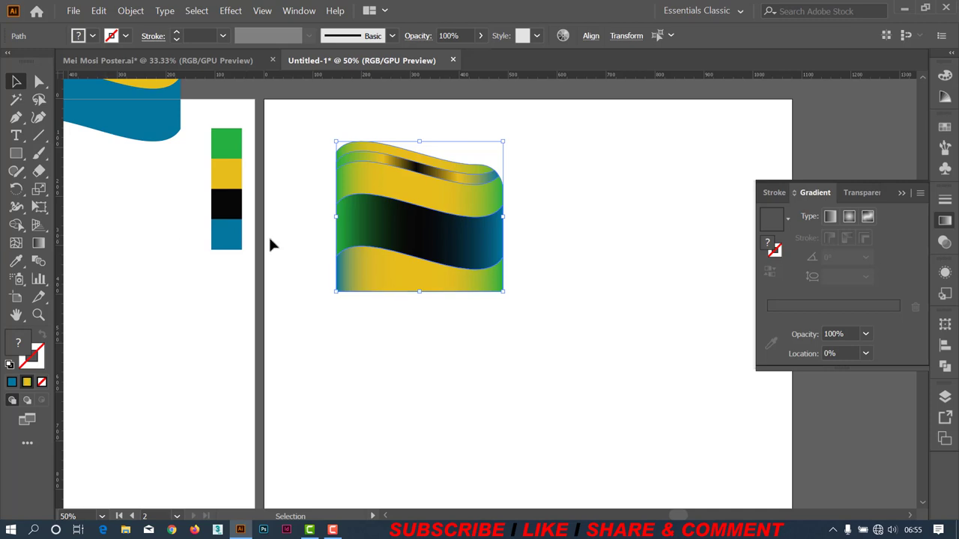
pyautogui.rightClick(404, 222)
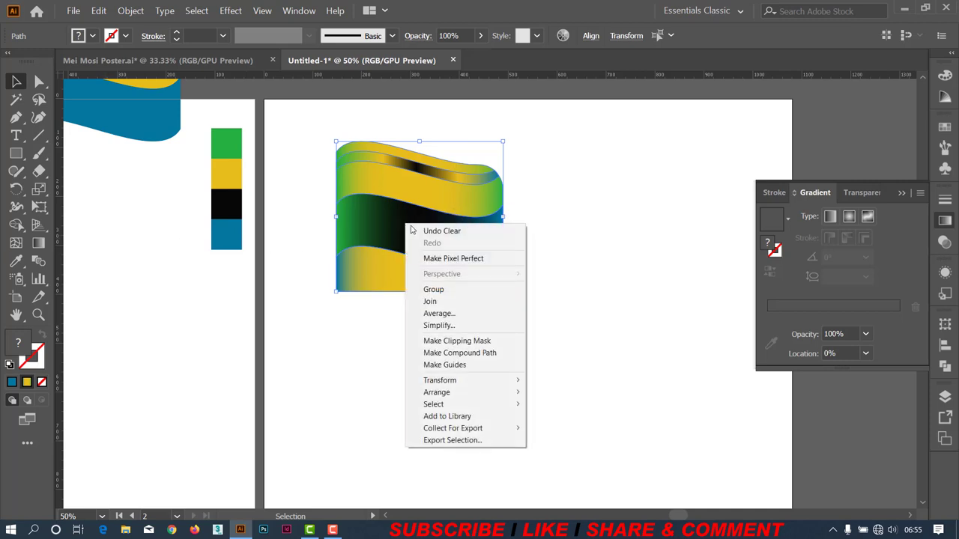
pyautogui.click(474, 289)
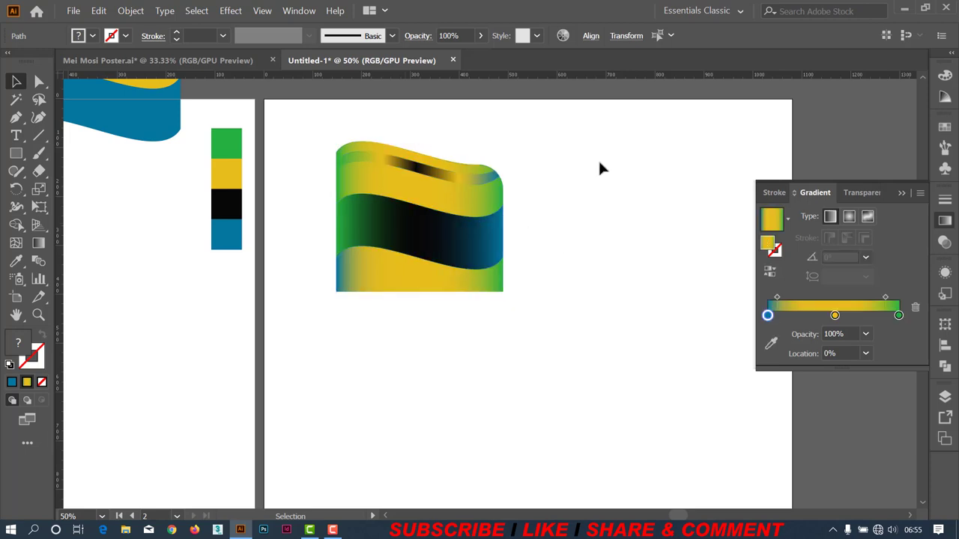
pyautogui.moveTo(580, 139); pyautogui.dragTo(376, 298)
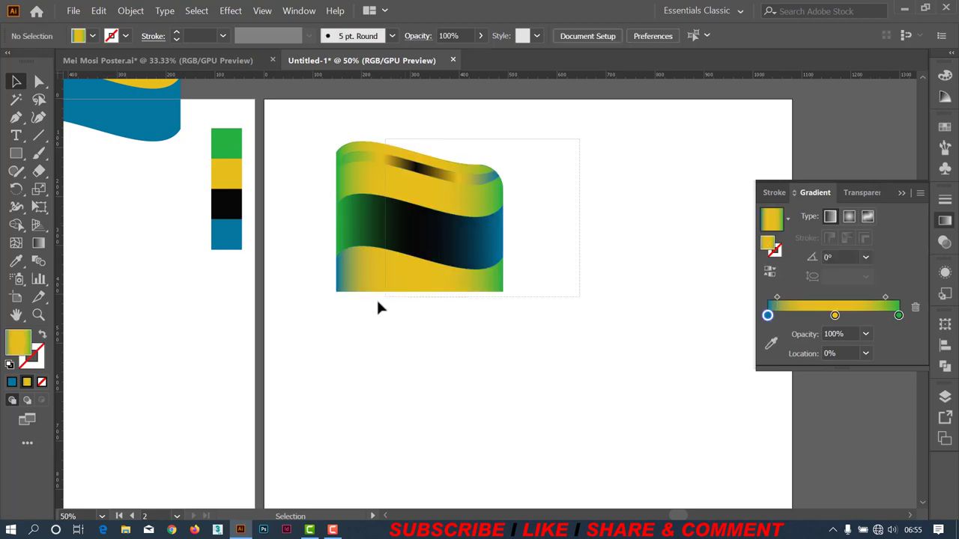
# Free Distort the flag, pulling its bottom-right corner inward to taper it.
pyautogui.click(39, 213)
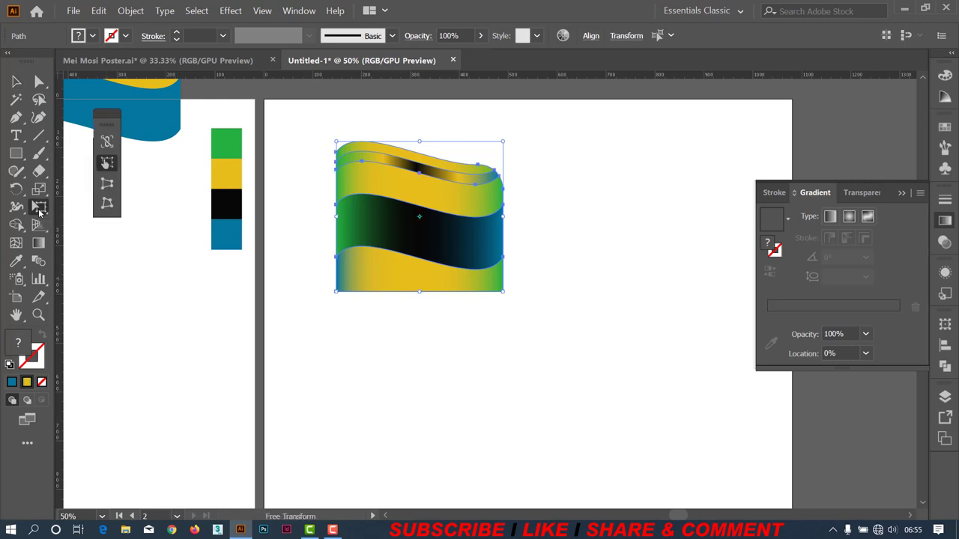
pyautogui.click(108, 185)
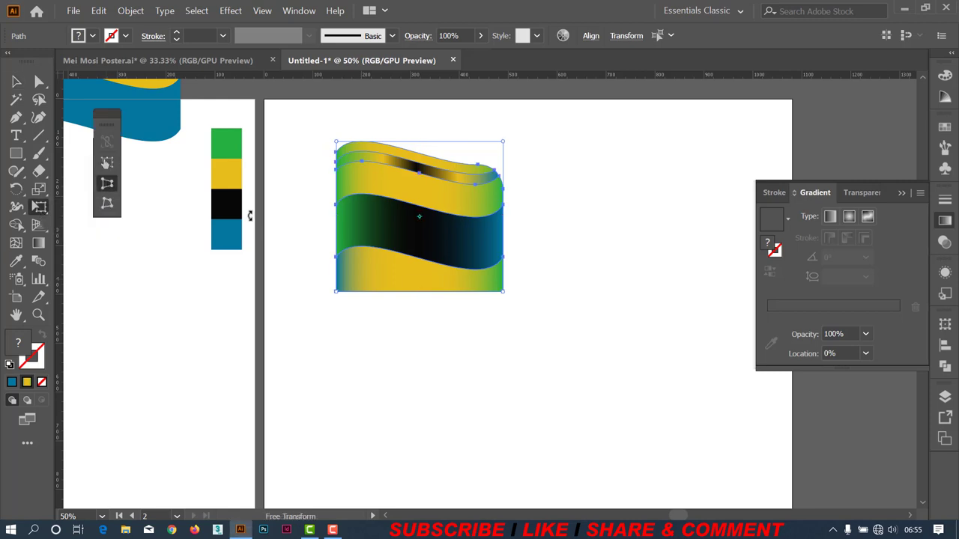
pyautogui.click(503, 292)
pyautogui.moveTo(502, 293); pyautogui.dragTo(463, 295)
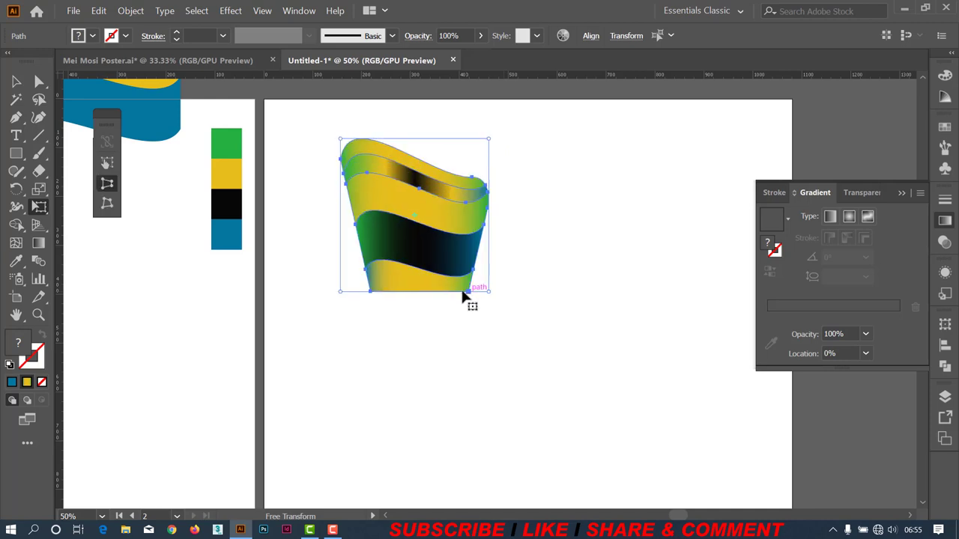
pyautogui.click(16, 81)
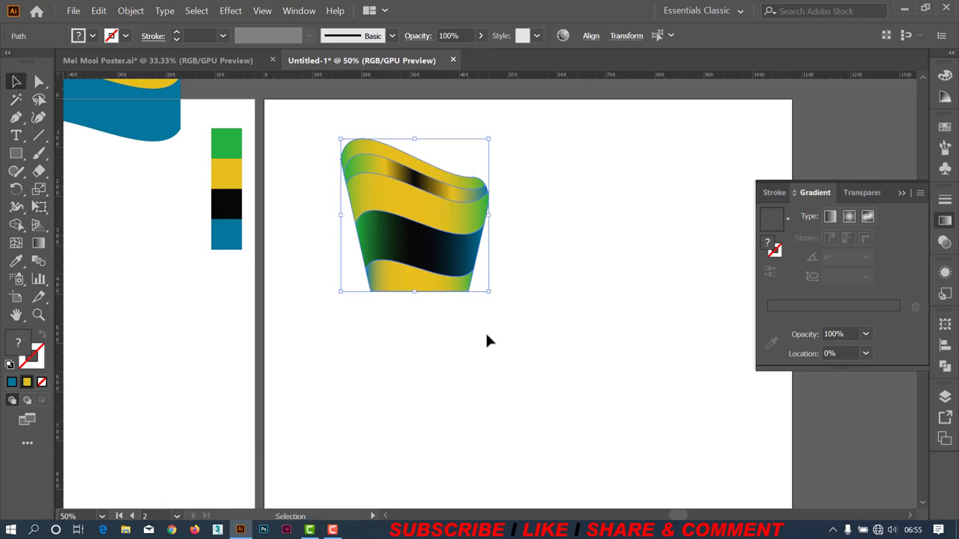
# Scale the cup shape down and make it taller and narrower, about 177 × 250 px.
pyautogui.moveTo(413, 292); pyautogui.dragTo(414, 334)
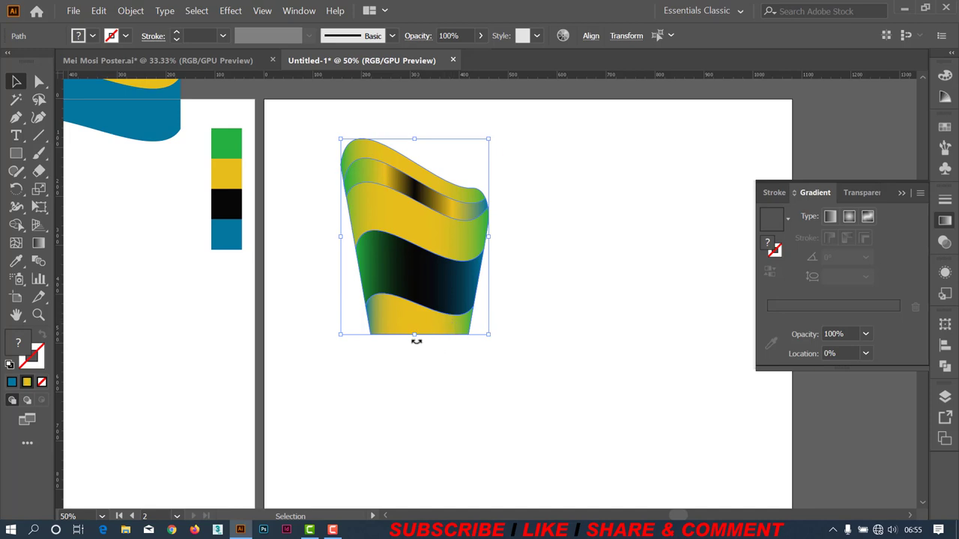
pyautogui.hotkey('ctrl', 'z')
pyautogui.click(469, 293)
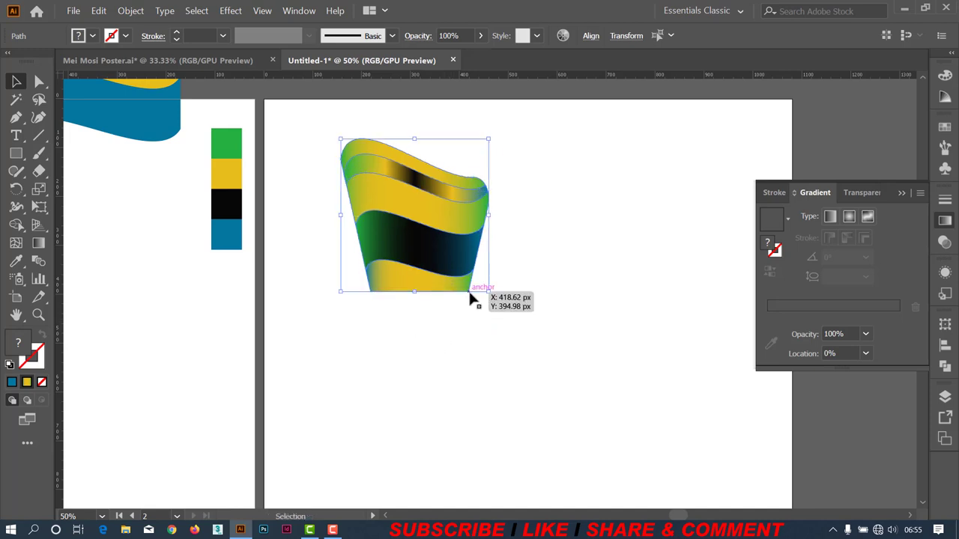
pyautogui.moveTo(488, 291); pyautogui.dragTo(438, 257)
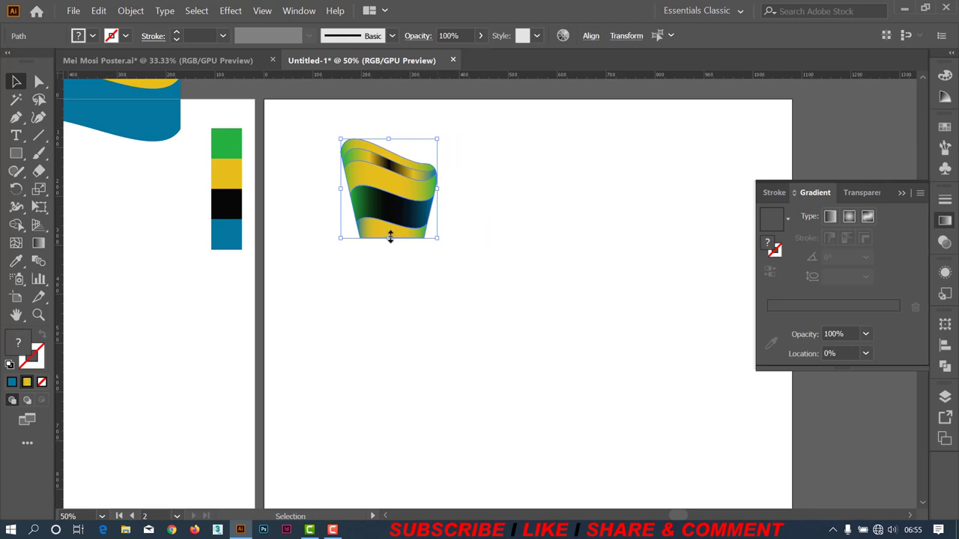
pyautogui.moveTo(387, 238); pyautogui.dragTo(386, 287)
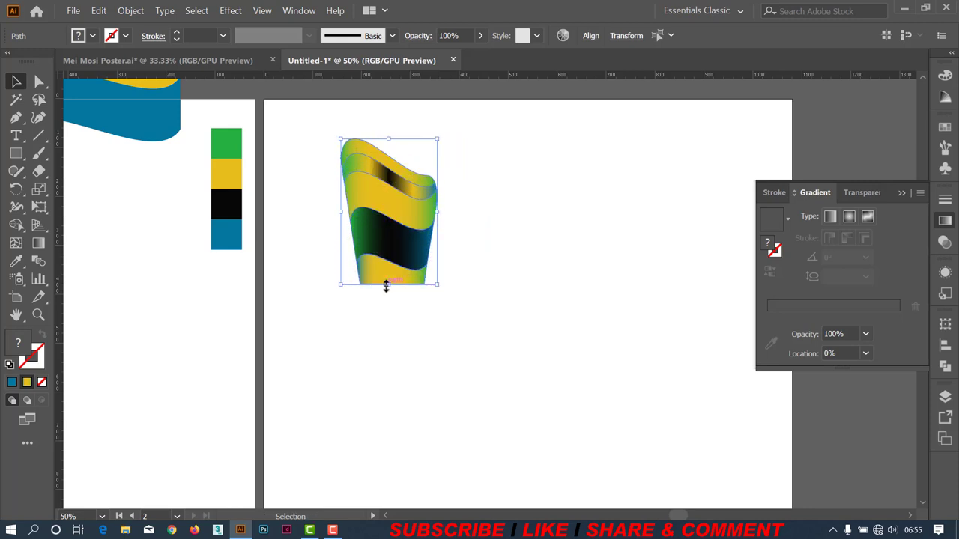
pyautogui.moveTo(386, 287); pyautogui.dragTo(385, 275)
pyautogui.moveTo(437, 140); pyautogui.dragTo(432, 147)
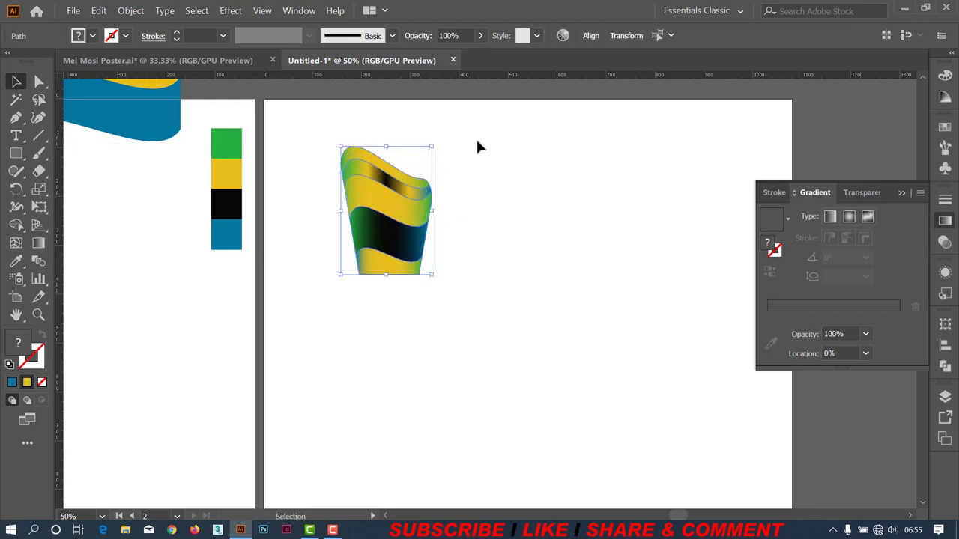
pyautogui.click(477, 143)
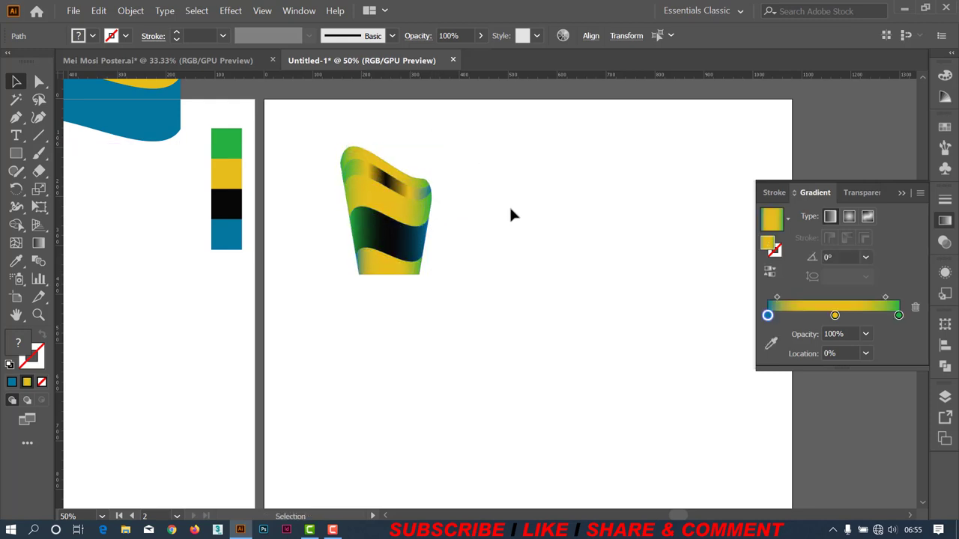
# Group the cup shape's parts and move it toward the right of the artboard.
pyautogui.click(900, 193)
pyautogui.scroll(-1, 439, 254)
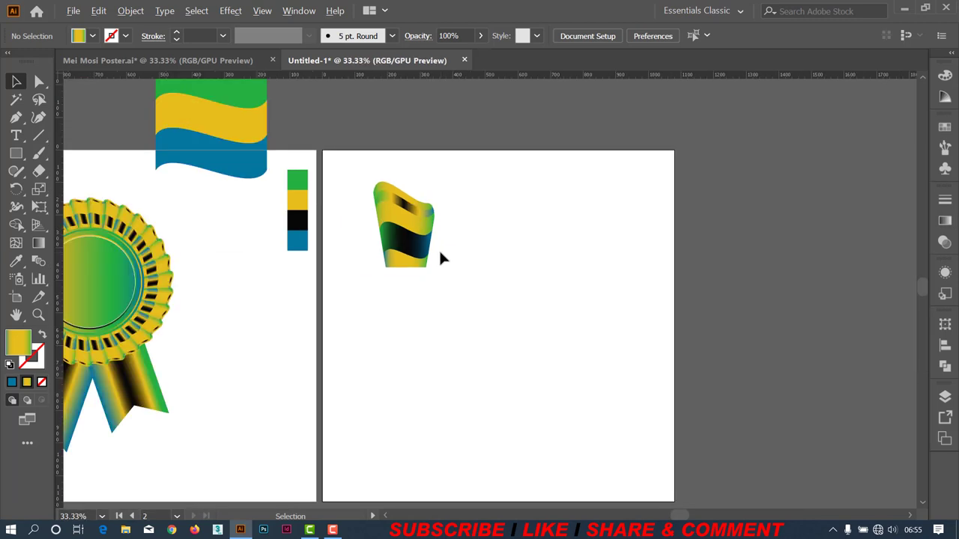
pyautogui.scroll(1, 440, 258)
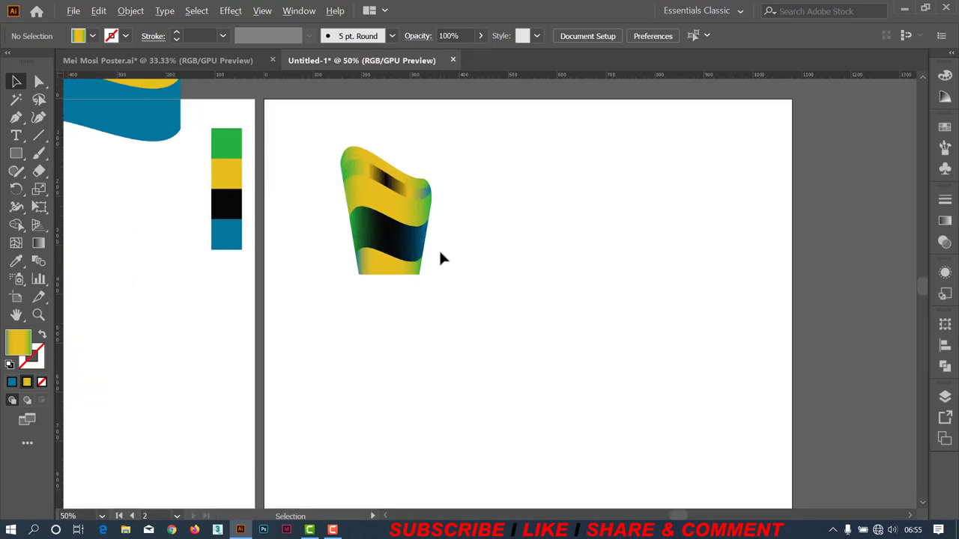
pyautogui.click(405, 197)
pyautogui.rightClick(397, 248)
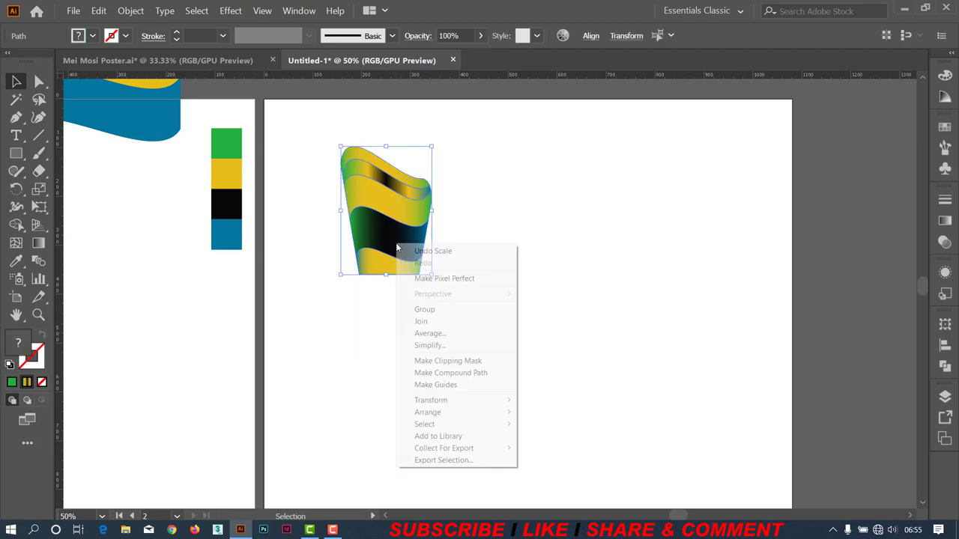
pyautogui.click(448, 311)
pyautogui.click(506, 251)
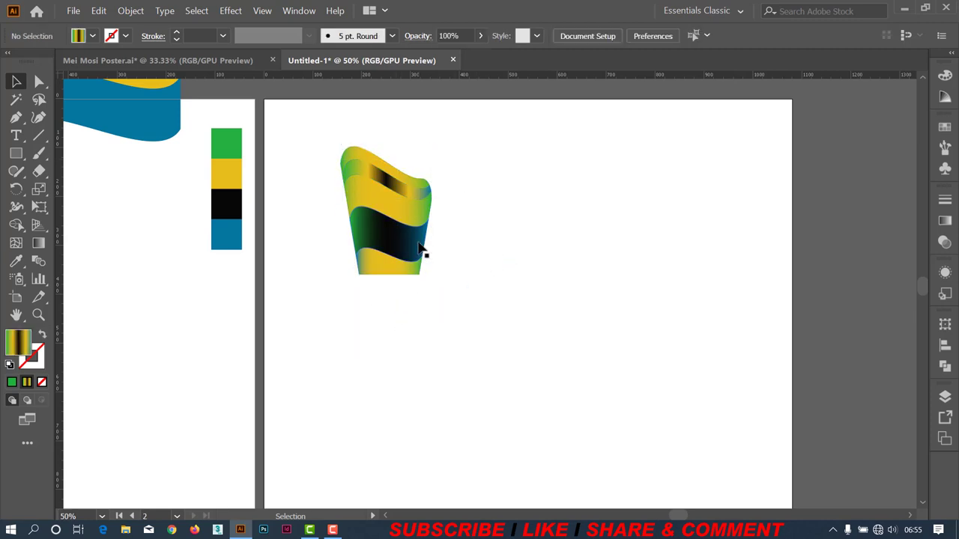
pyautogui.moveTo(419, 250)
pyautogui.mouseDown()
pyautogui.moveTo(545, 254)
pyautogui.moveTo(217, 360)
pyautogui.mouseUp()
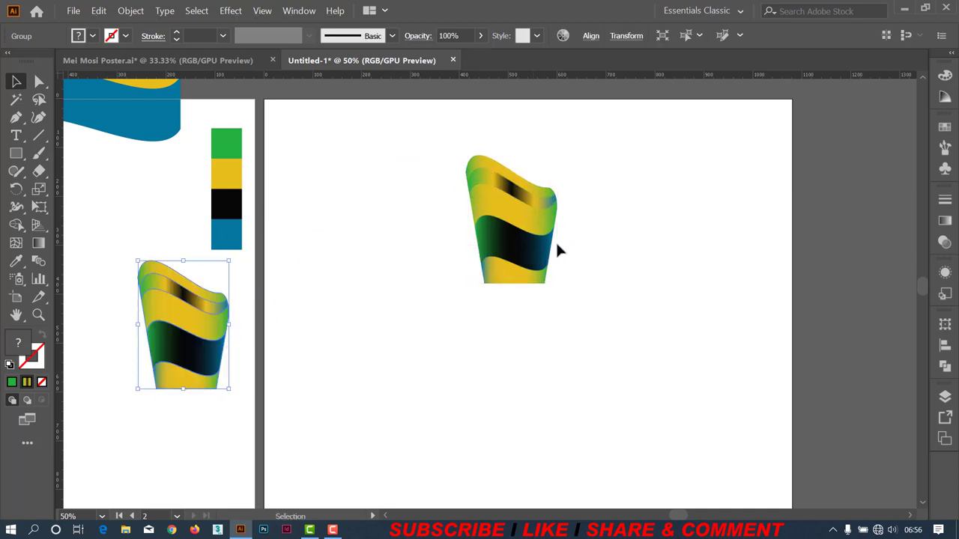
# Zoom out to 33.33% and select the emblem copy on the second artboard.
pyautogui.scroll(-1, 556, 251)
pyautogui.scroll(-3, 557, 250)
pyautogui.keyDown('alt'); pyautogui.scroll(-1, 556, 250); pyautogui.keyUp('alt')
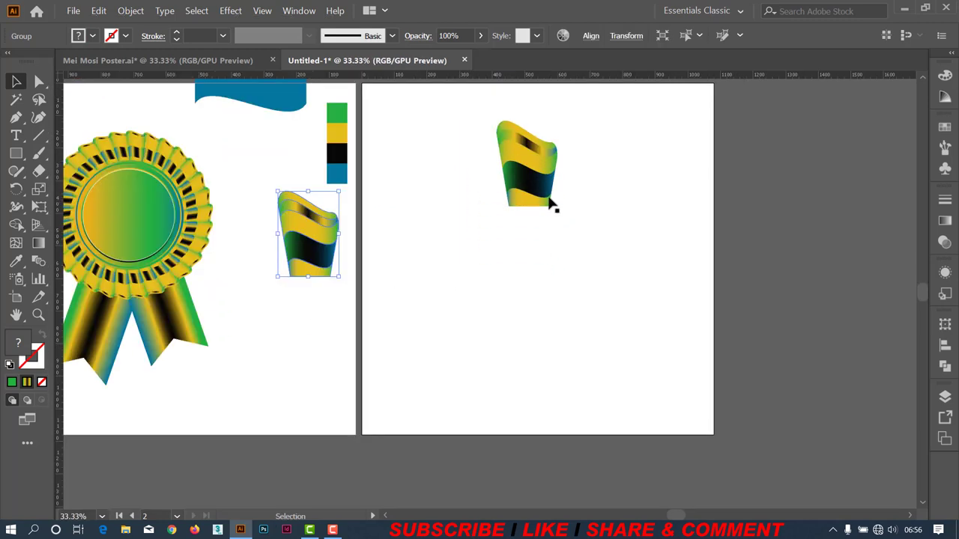
pyautogui.click(553, 206)
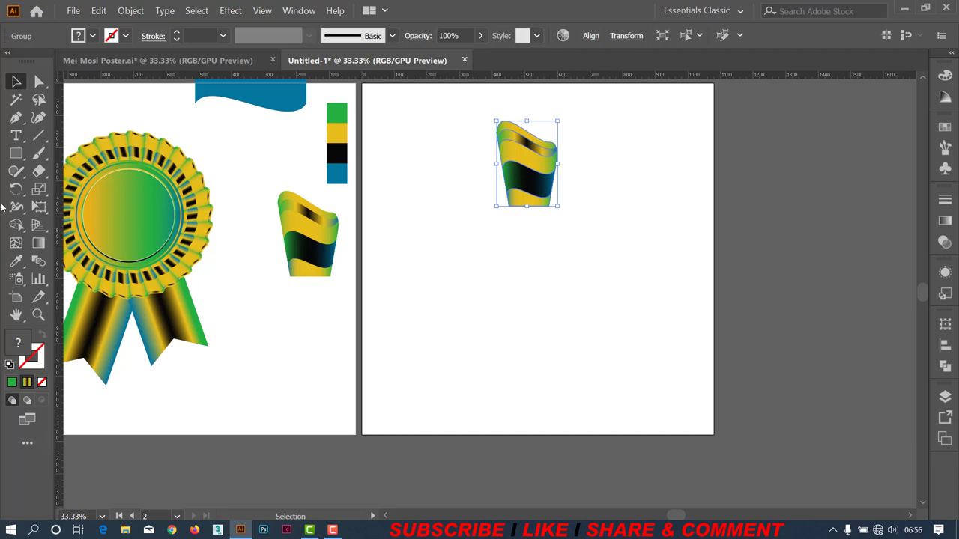
# Perspective-distort the emblem, pulling a bottom corner inward to narrow its base.
pyautogui.click(45, 211)
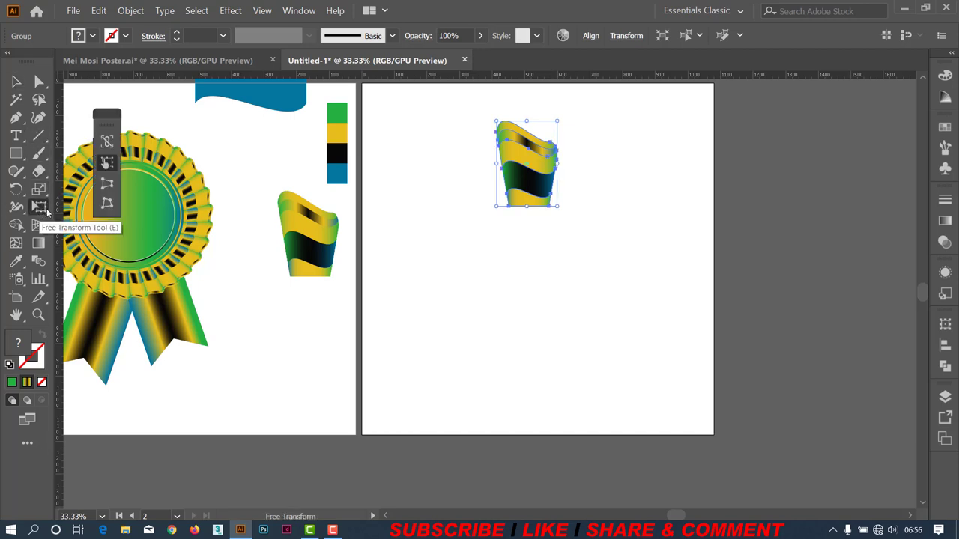
pyautogui.click(107, 184)
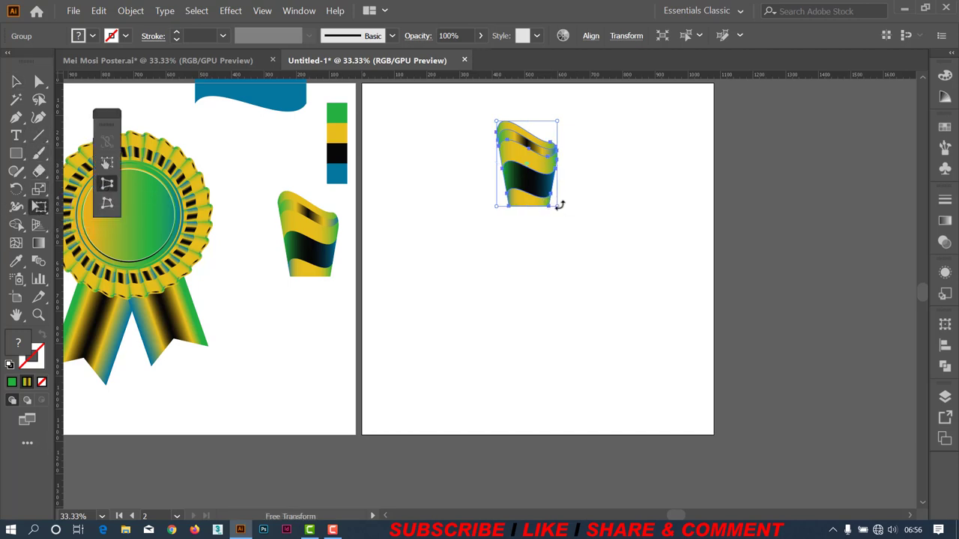
pyautogui.moveTo(558, 209); pyautogui.dragTo(553, 208)
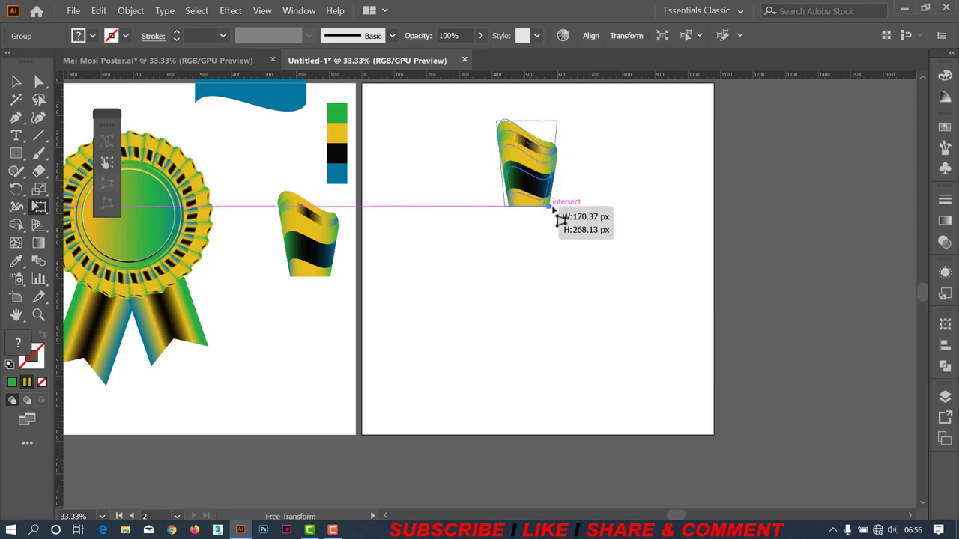
pyautogui.moveTo(553, 208); pyautogui.dragTo(553, 206)
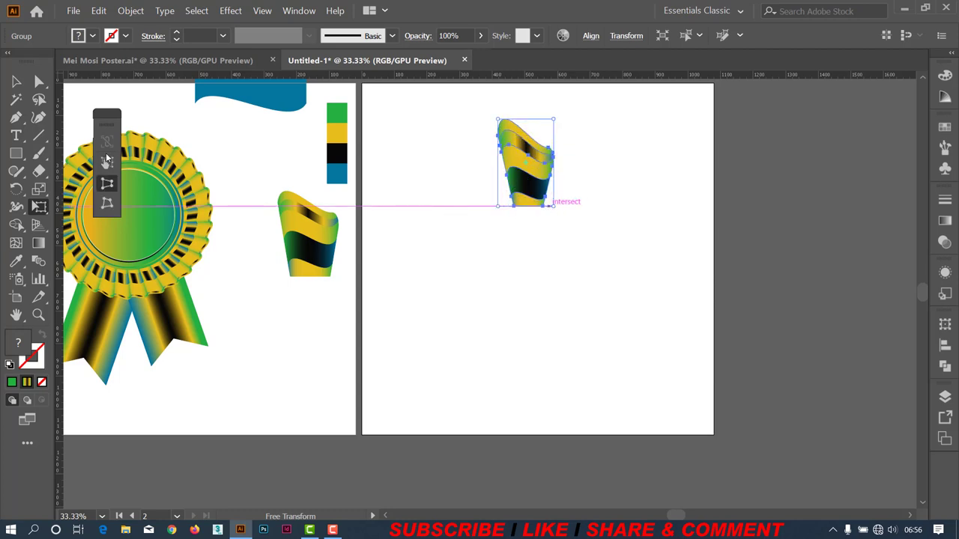
# Undo that distortion, re-narrow the base by a larger inward drag, then deselect the emblem.
pyautogui.hotkey('ctrl', 'z')
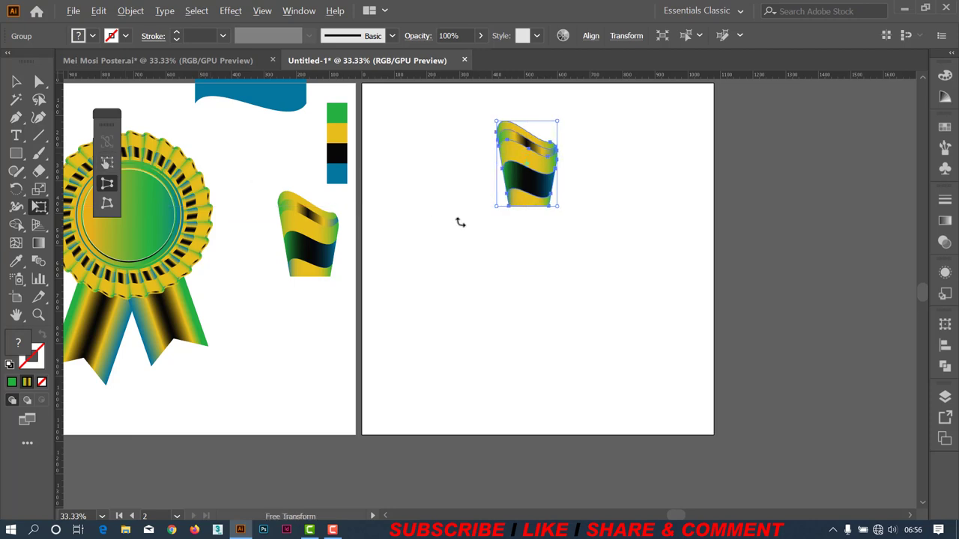
pyautogui.scroll(2, 460, 222)
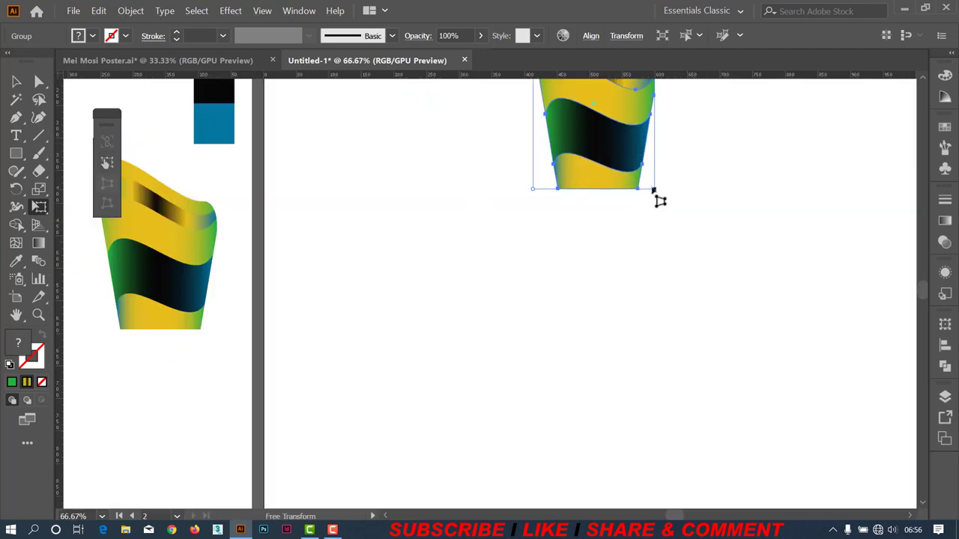
pyautogui.moveTo(653, 190); pyautogui.dragTo(634, 192)
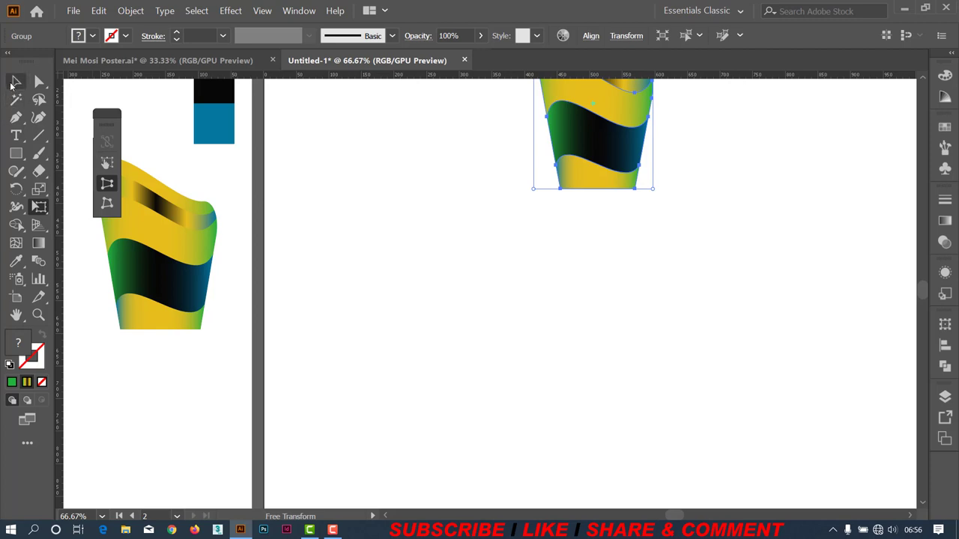
pyautogui.click(11, 84)
pyautogui.click(580, 288)
pyautogui.scroll(-2, 579, 283)
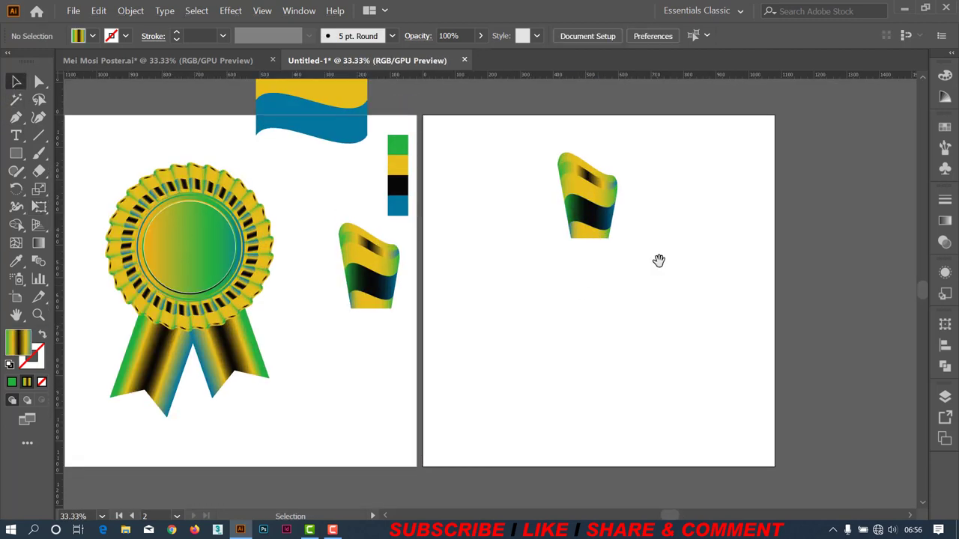
# Scale the tapered emblem down to a small size and move the ruler origin to the artboard's center.
pyautogui.moveTo(658, 260); pyautogui.dragTo(555, 248)
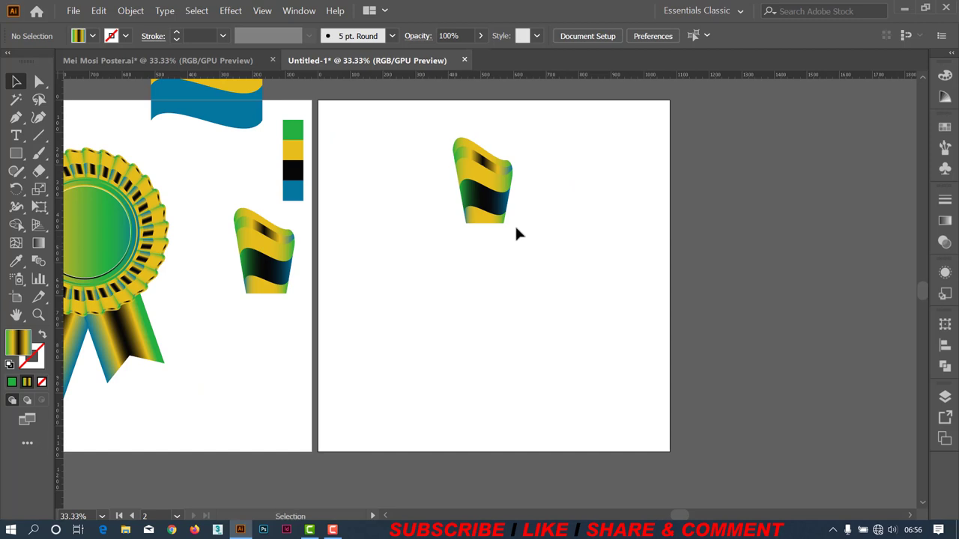
pyautogui.click(505, 213)
pyautogui.moveTo(513, 224)
pyautogui.mouseDown()
pyautogui.moveTo(496, 197)
pyautogui.moveTo(485, 213)
pyautogui.moveTo(487, 178)
pyautogui.mouseUp()
pyautogui.click(528, 200)
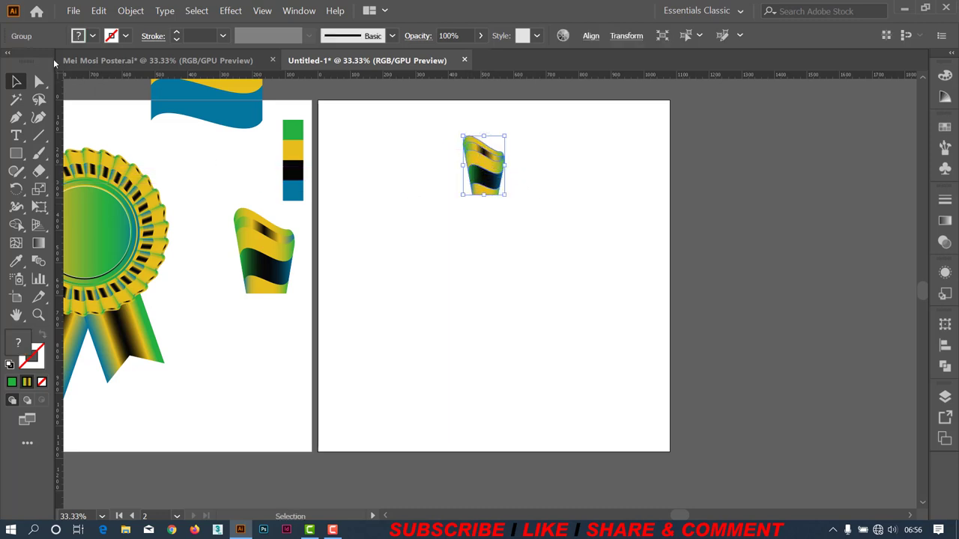
pyautogui.click(512, 268)
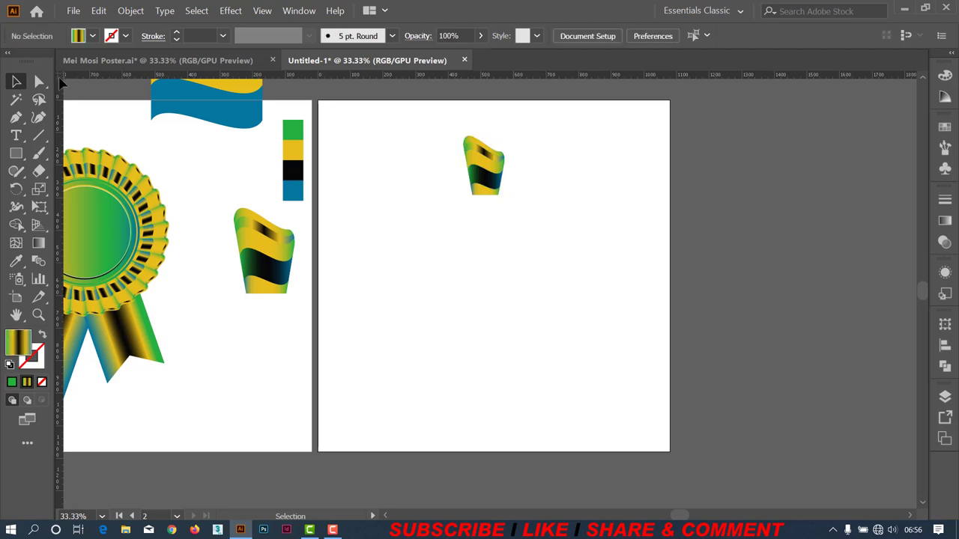
pyautogui.moveTo(60, 78)
pyautogui.mouseDown()
pyautogui.moveTo(474, 229)
pyautogui.moveTo(493, 275)
pyautogui.mouseUp()
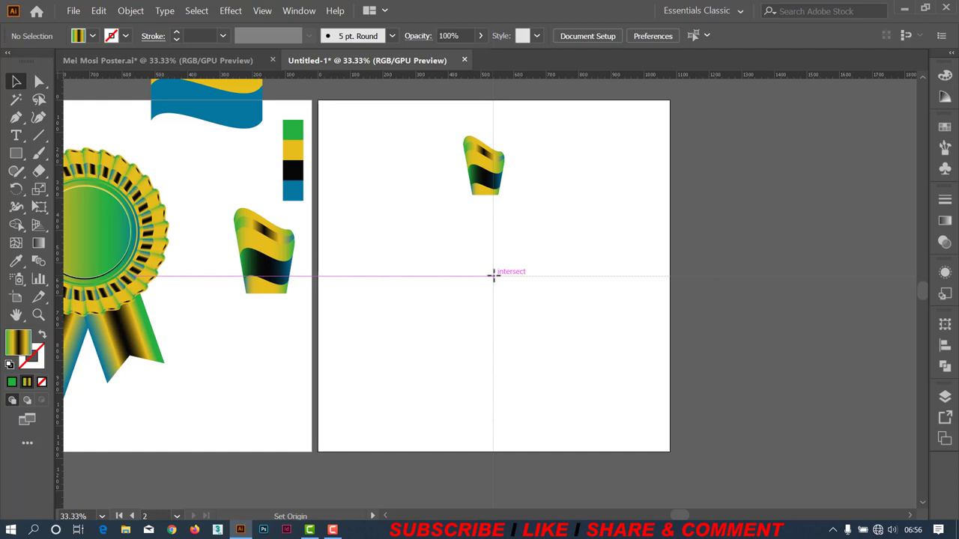
# Place center guides, then align the small emblem horizontally center to the artboard.
pyautogui.moveTo(494, 276); pyautogui.dragTo(493, 276)
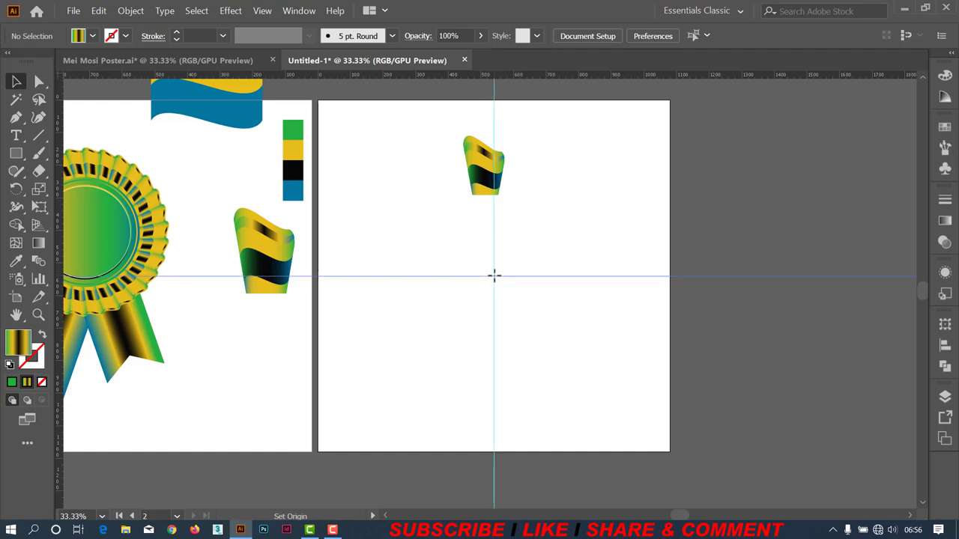
pyautogui.click(547, 317)
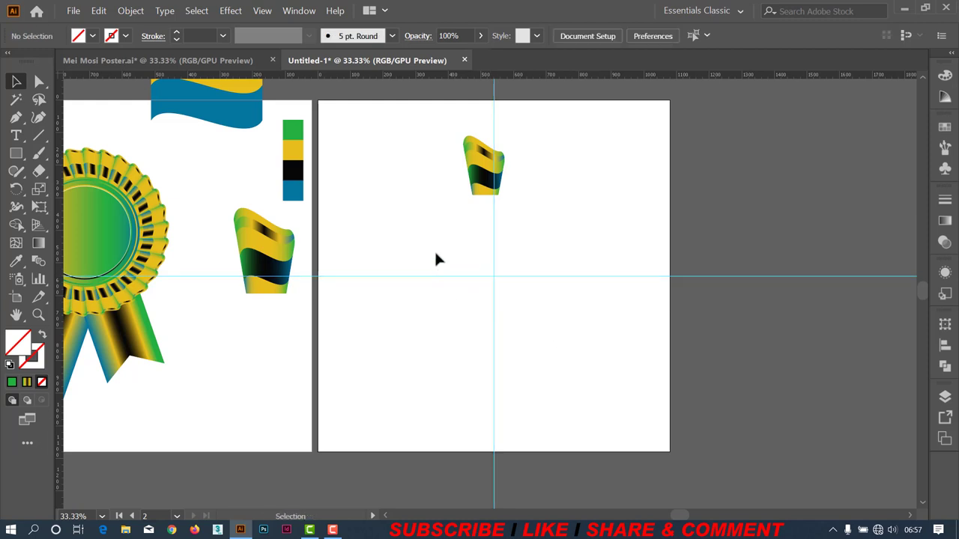
pyautogui.click(477, 193)
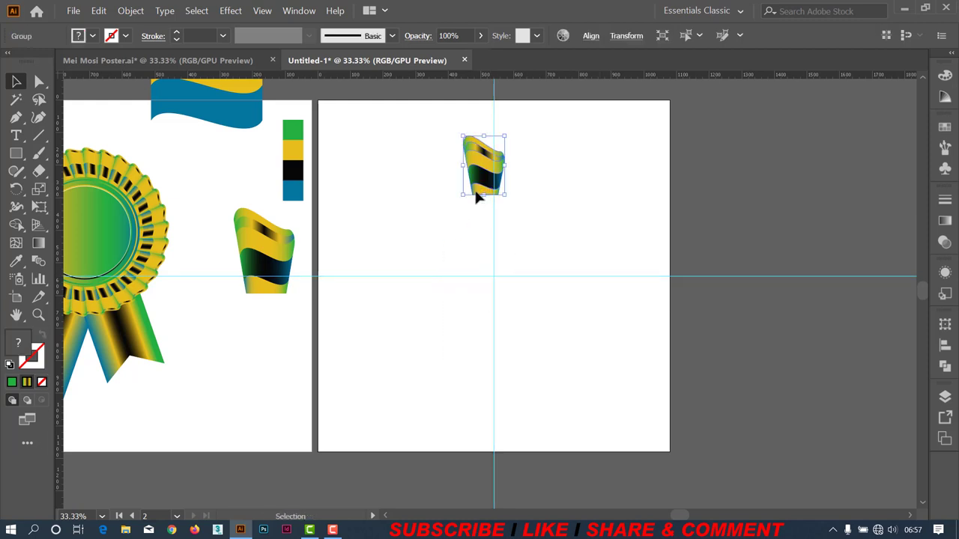
pyautogui.click(591, 38)
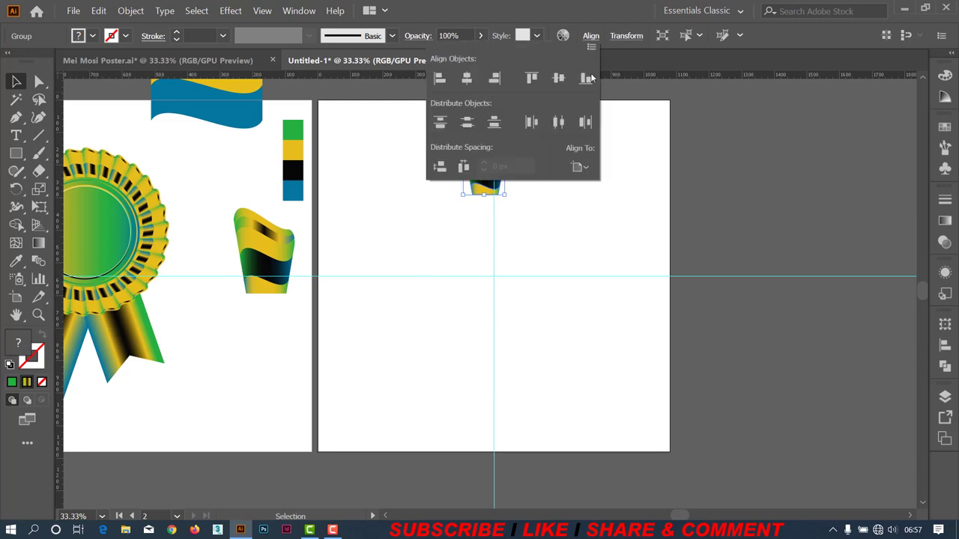
pyautogui.click(586, 169)
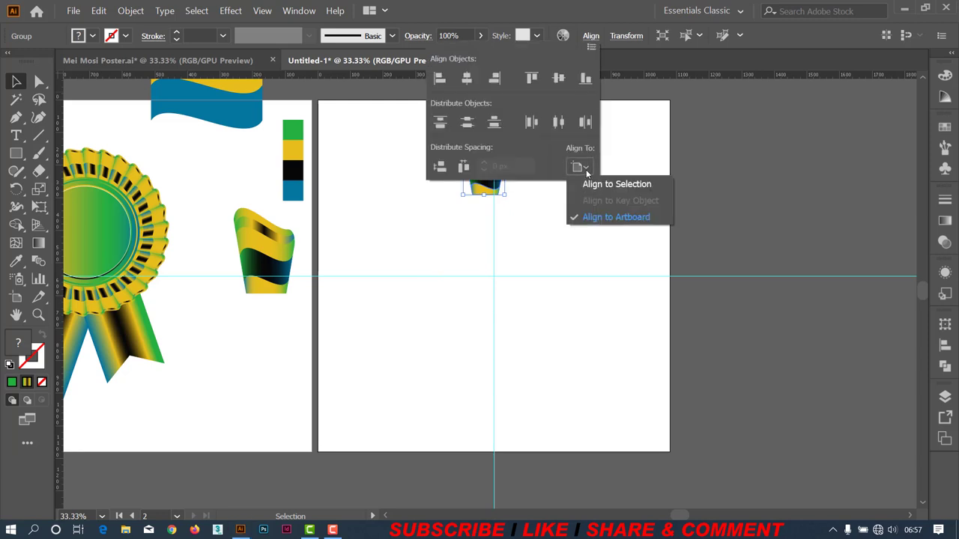
pyautogui.click(608, 218)
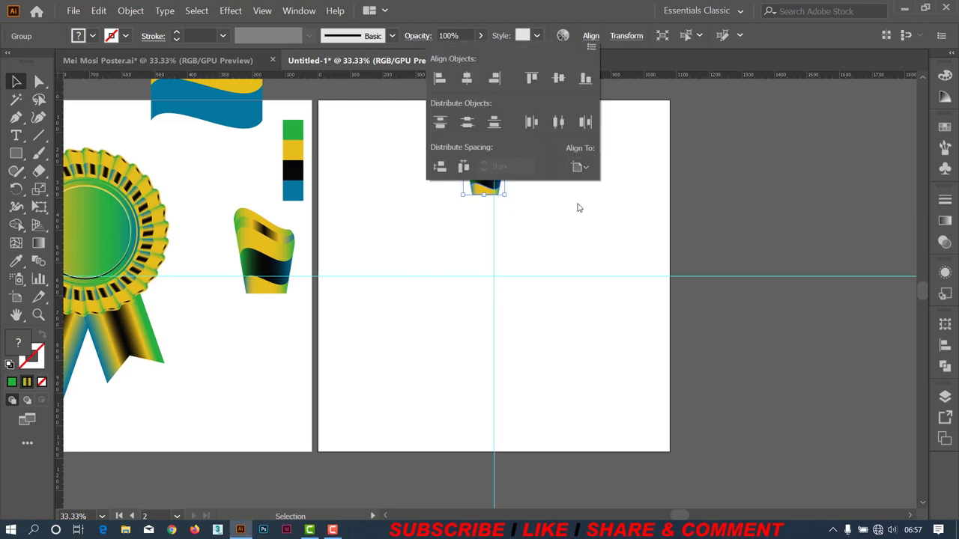
pyautogui.click(465, 78)
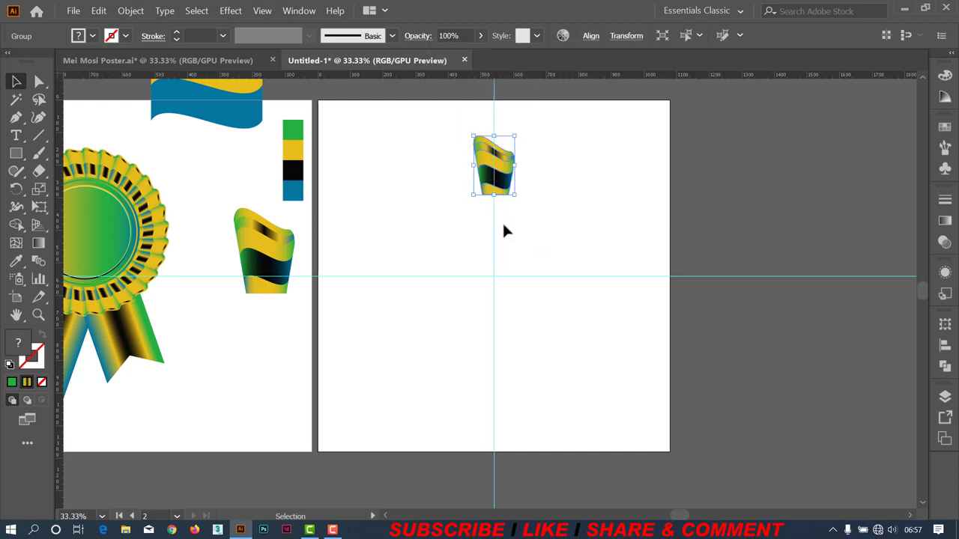
pyautogui.moveTo(563, 233)
pyautogui.mouseDown()
pyautogui.moveTo(535, 259)
pyautogui.moveTo(508, 229)
pyautogui.mouseUp()
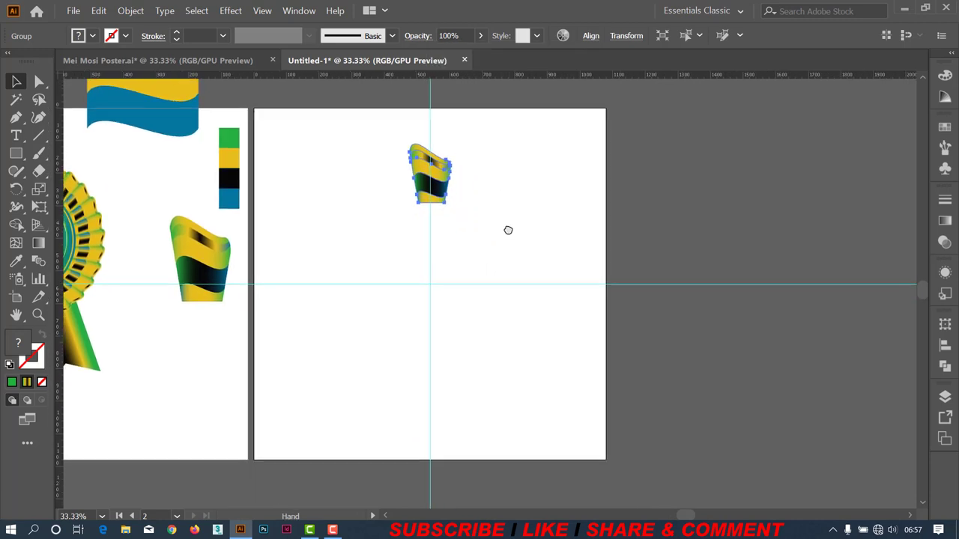
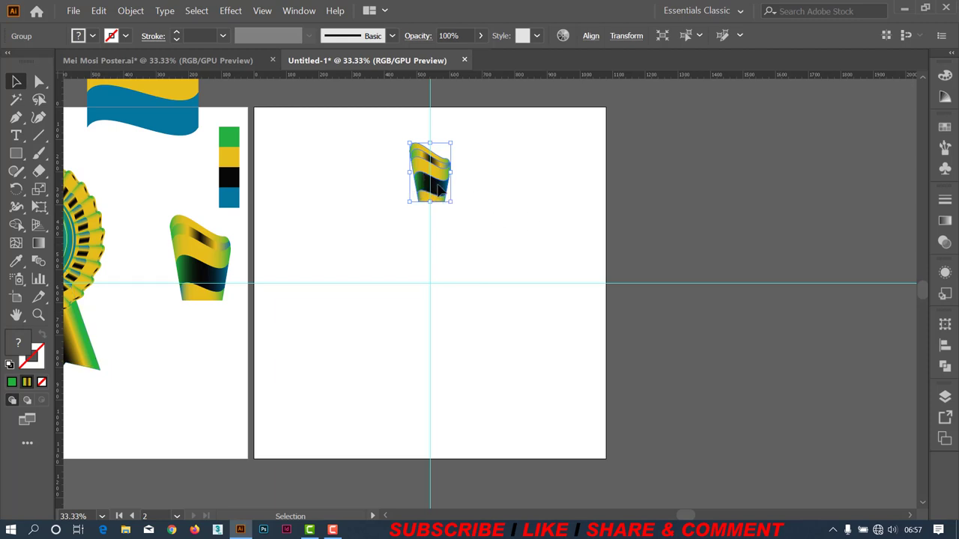
# Nudge the ribbon piece down twice with Shift+Down, then open and cancel the Rotate dialog.
pyautogui.hotkey('shift', 'Down')
pyautogui.hotkey('shift', 'Down')
pyautogui.hotkey('shift', 'Down')
pyautogui.hotkey('shift', 'Down')
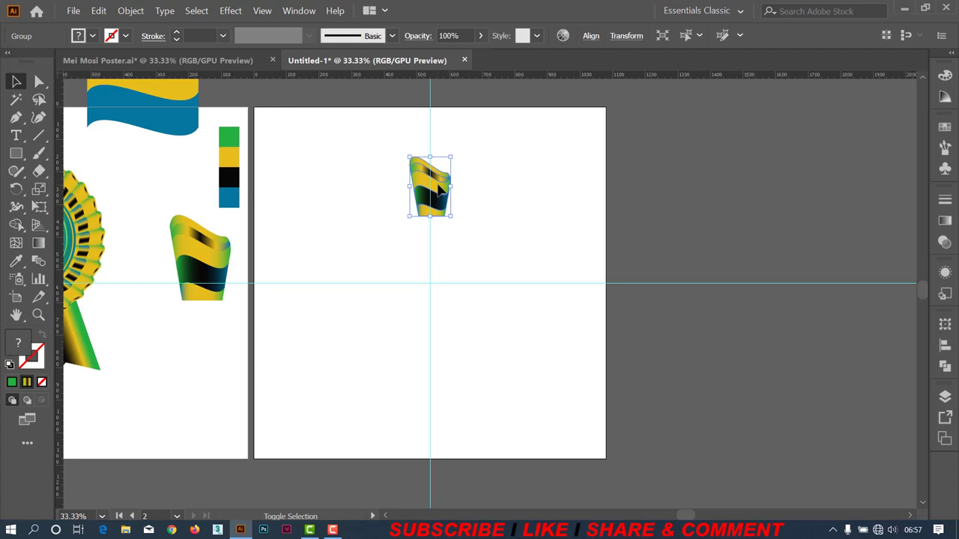
pyautogui.hotkey('shift', 'Down')
pyautogui.hotkey('shift', 'Down')
pyautogui.hotkey('shift', 'Down')
pyautogui.hotkey('shift', 'Down')
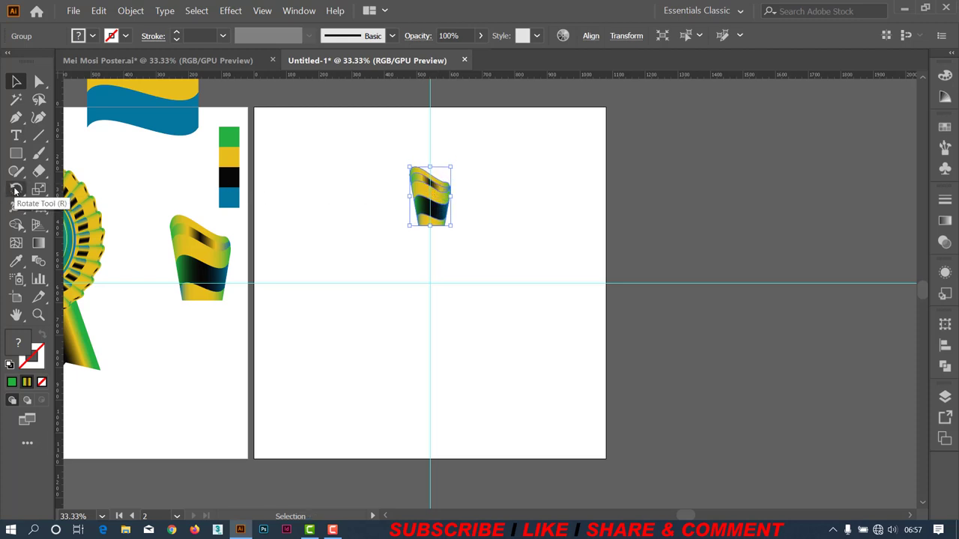
pyautogui.click(15, 191)
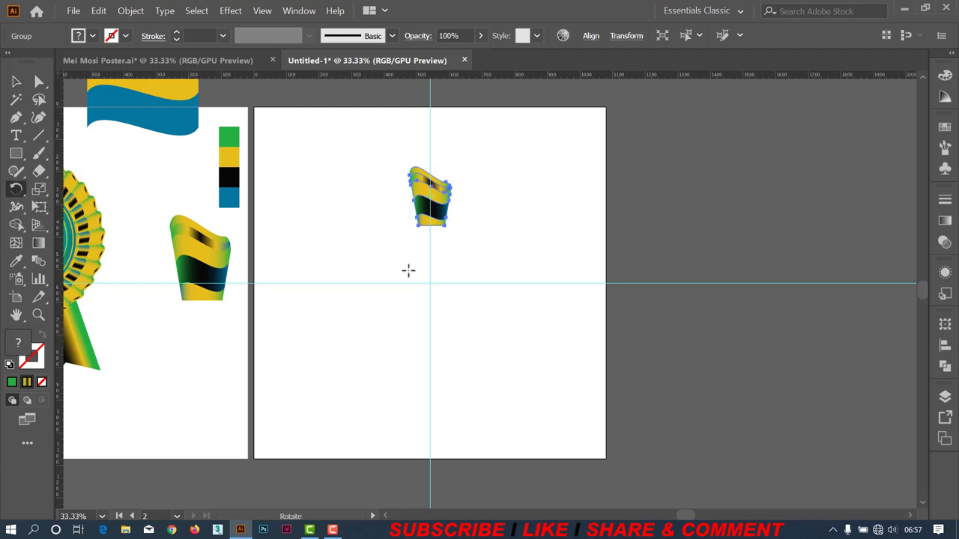
pyautogui.doubleClick(16, 190)
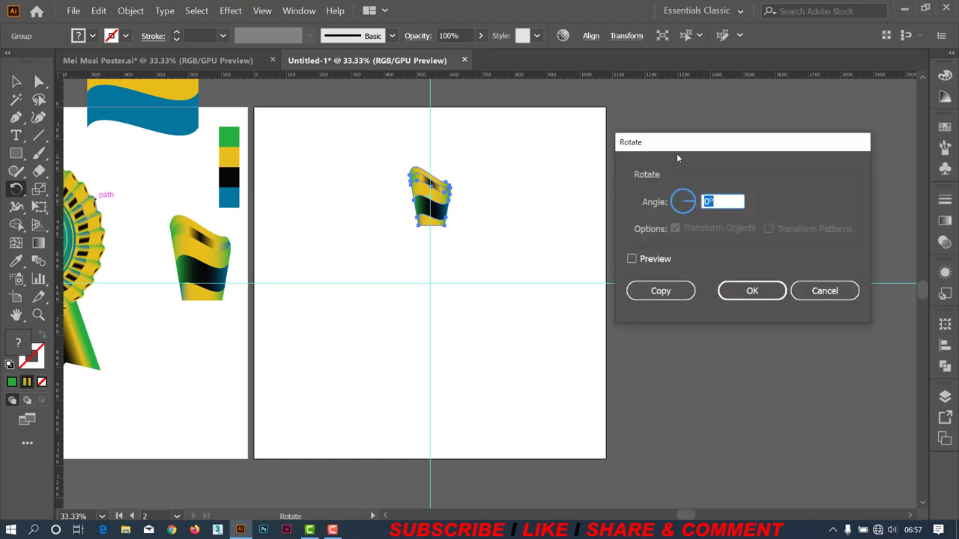
pyautogui.click(824, 291)
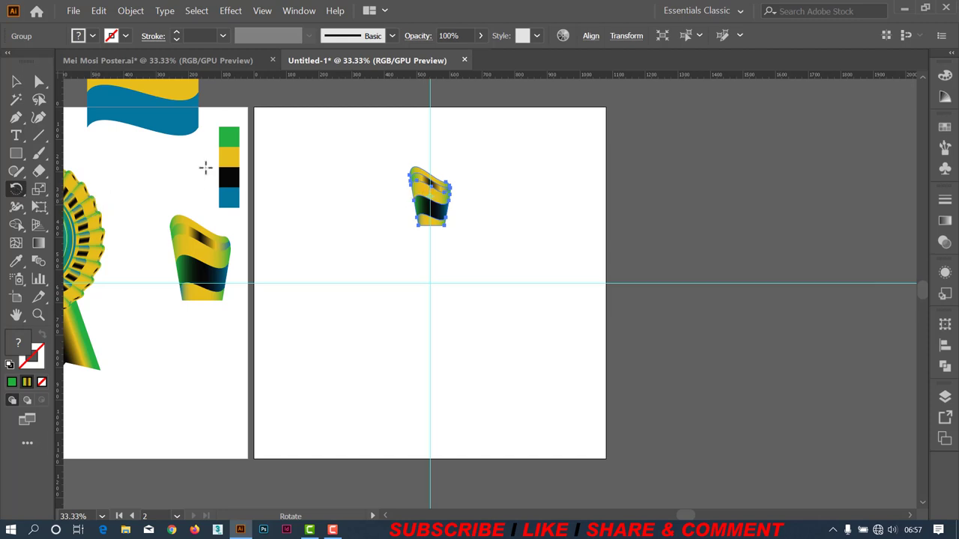
pyautogui.click(16, 81)
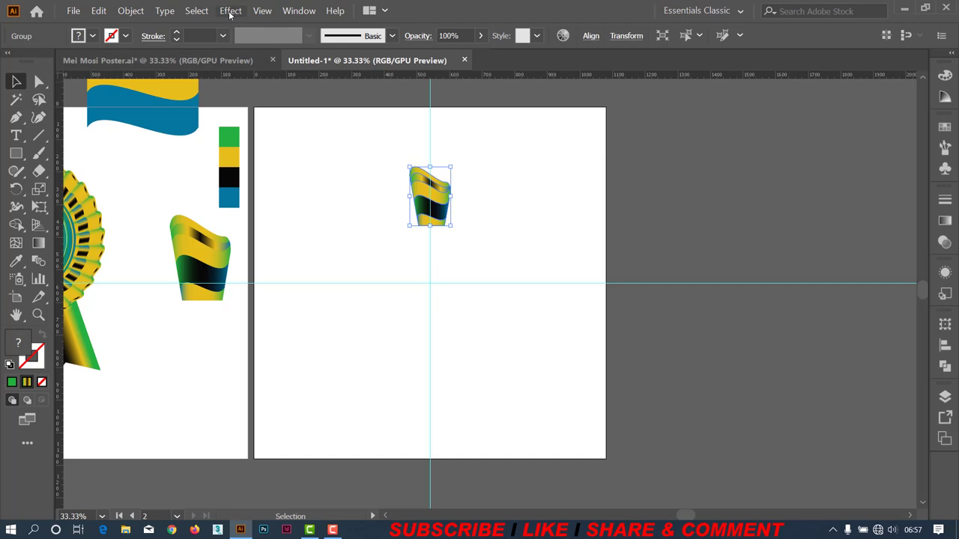
# Apply a Transform effect to the ribbon piece with a 12° rotation angle, previewed.
pyautogui.click(230, 11)
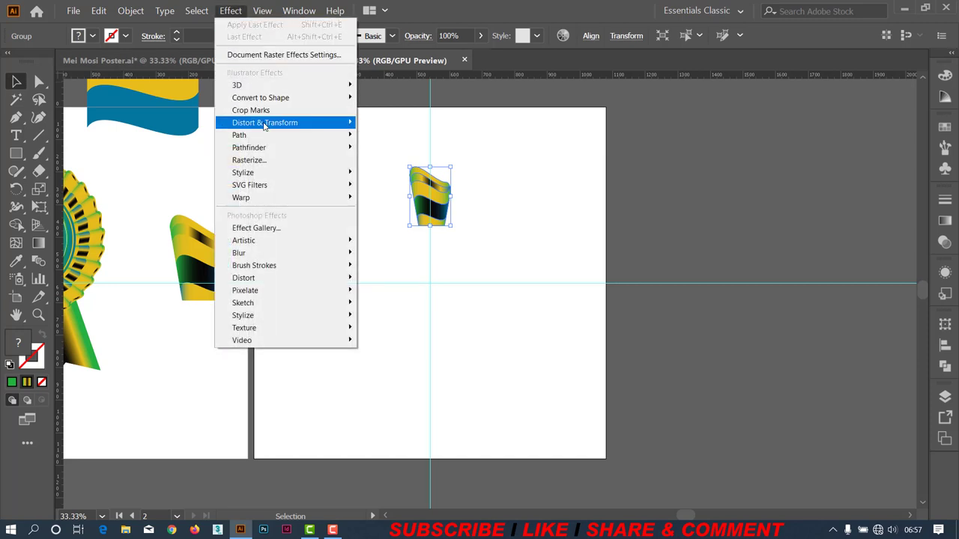
pyautogui.moveTo(265, 123)
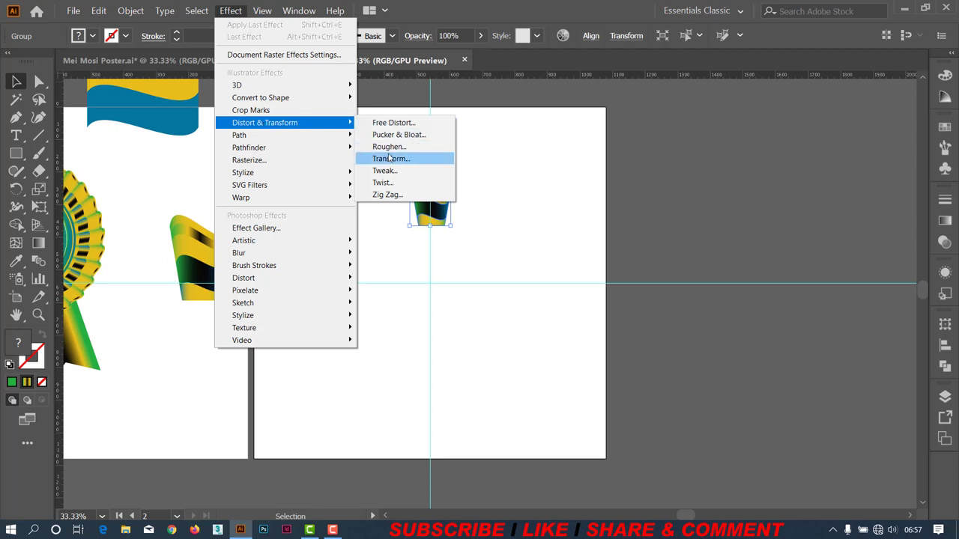
pyautogui.click(390, 159)
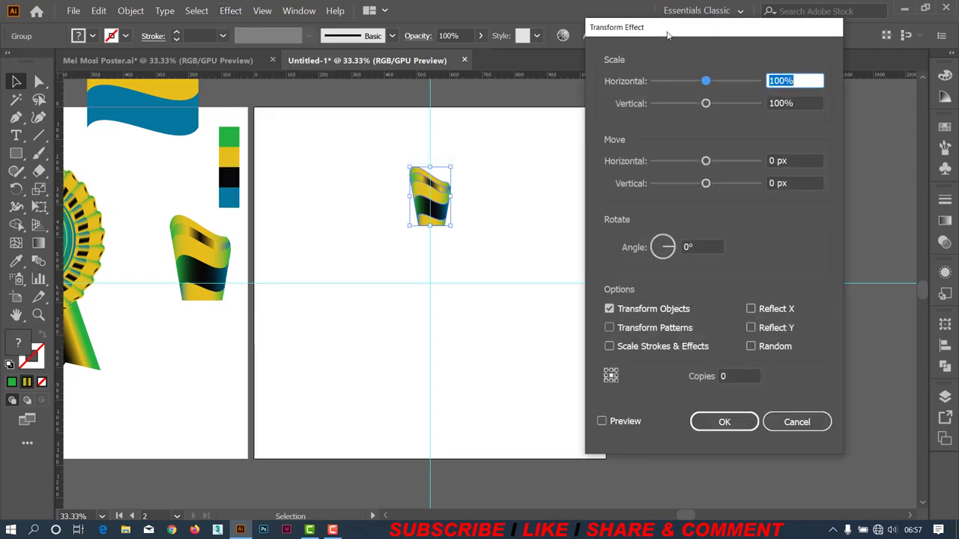
pyautogui.moveTo(662, 34); pyautogui.dragTo(642, 26)
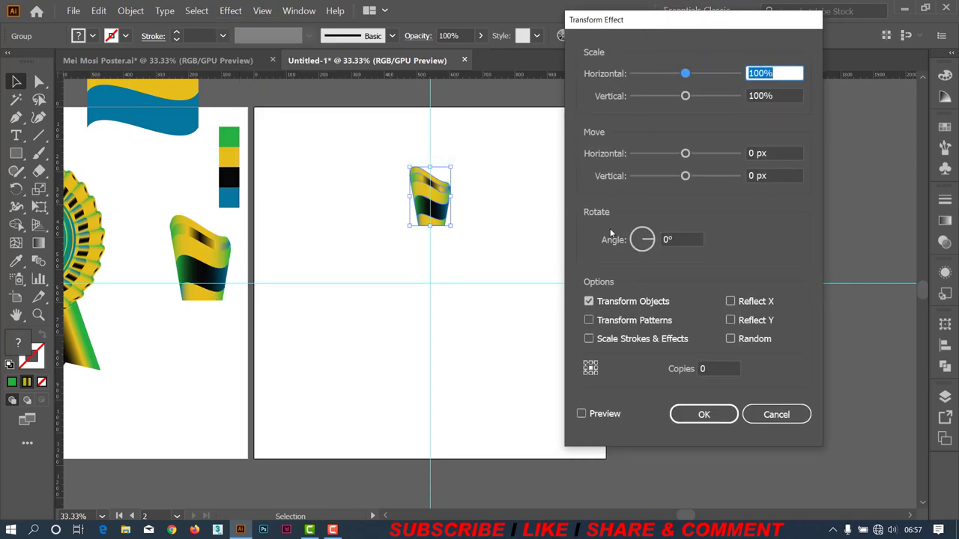
pyautogui.click(640, 243)
pyautogui.write('12')
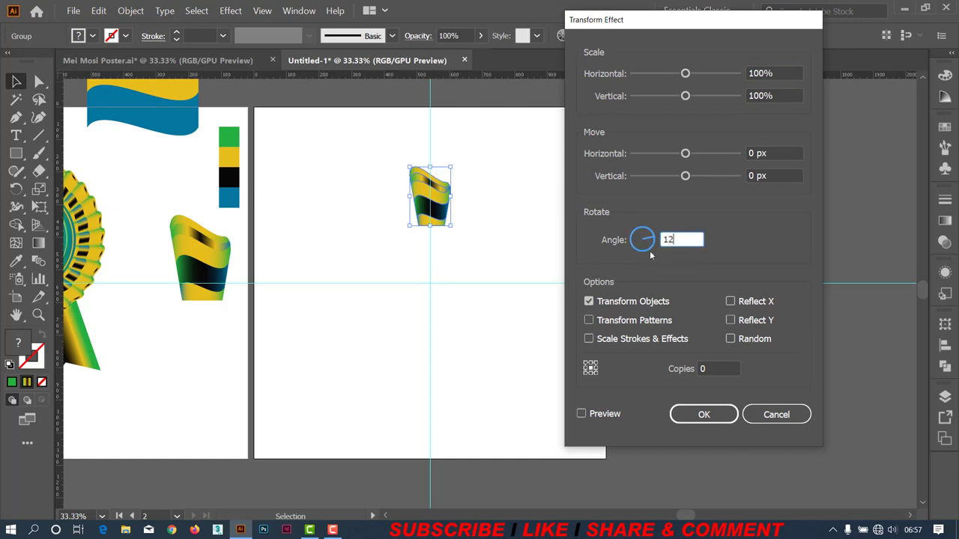
pyautogui.click(772, 153)
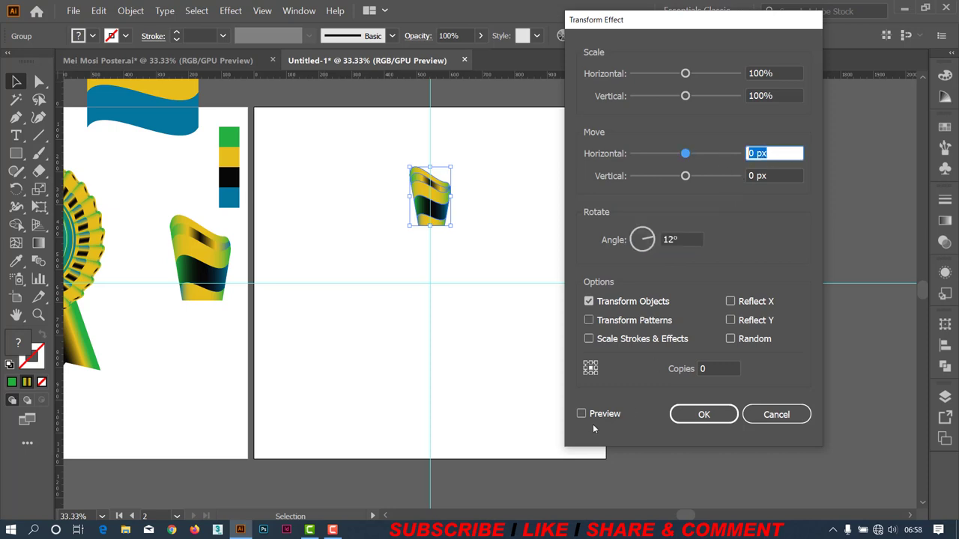
pyautogui.click(582, 414)
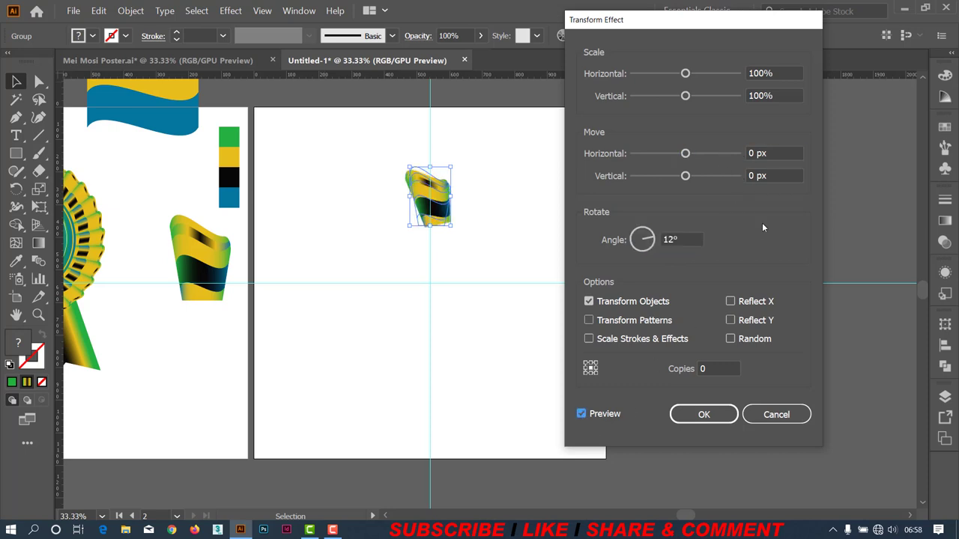
# Set the Transform effect's horizontal move to -85 px after first trying -50 px.
pyautogui.click(773, 153)
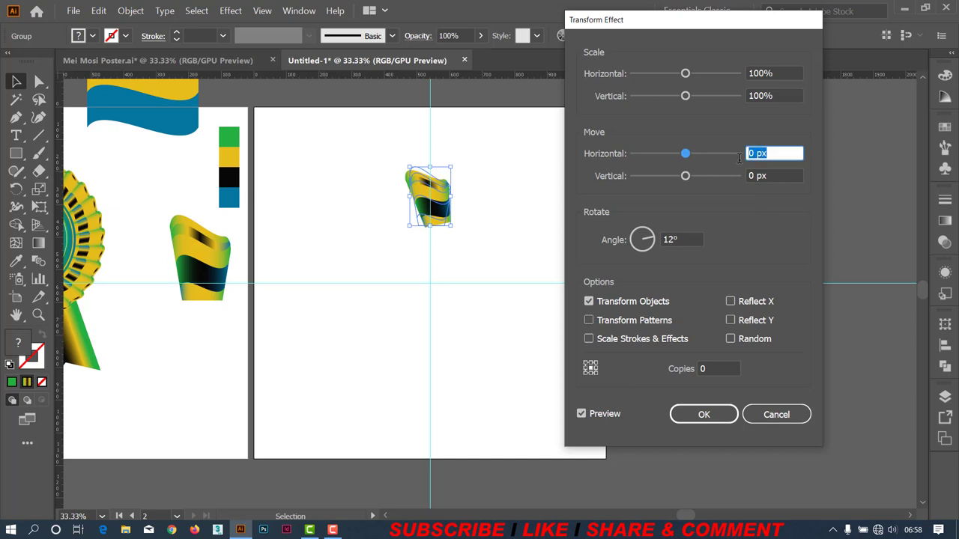
pyautogui.write('-')
pyautogui.write('50')
pyautogui.click(581, 415)
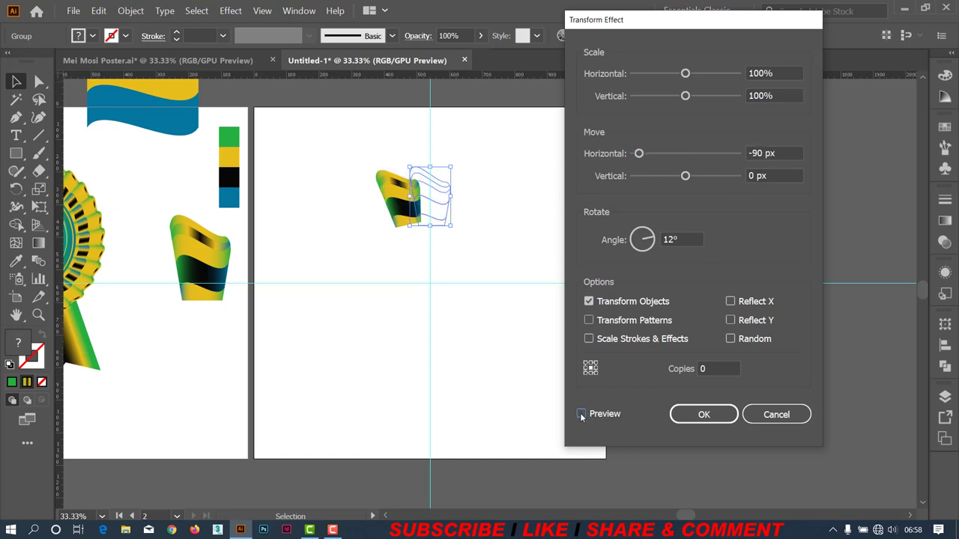
pyautogui.click(581, 415)
pyautogui.click(779, 153)
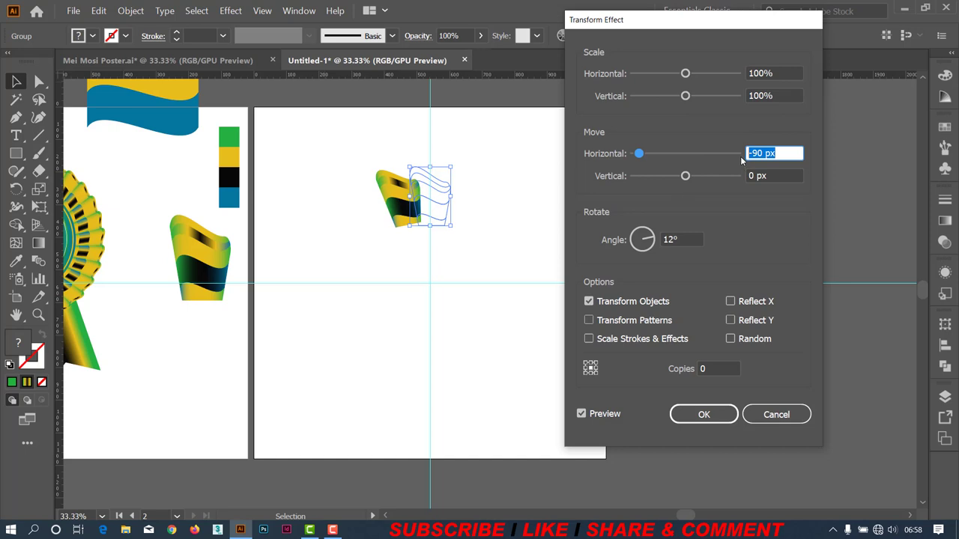
pyautogui.write('-')
pyautogui.write('85')
pyautogui.click(582, 414)
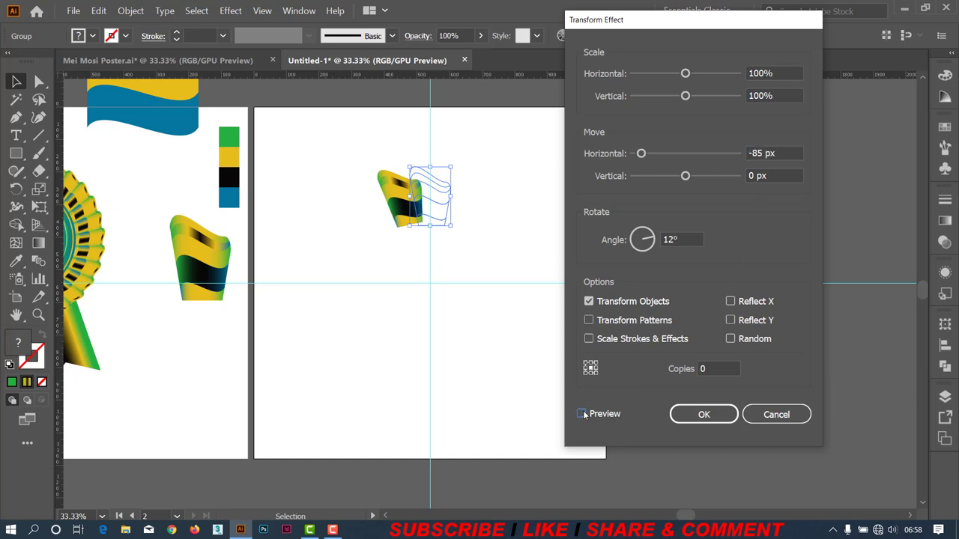
# Try a -95 px horizontal move and rotation angles of 14°, then 16°, with preview.
pyautogui.doubleClick(757, 153)
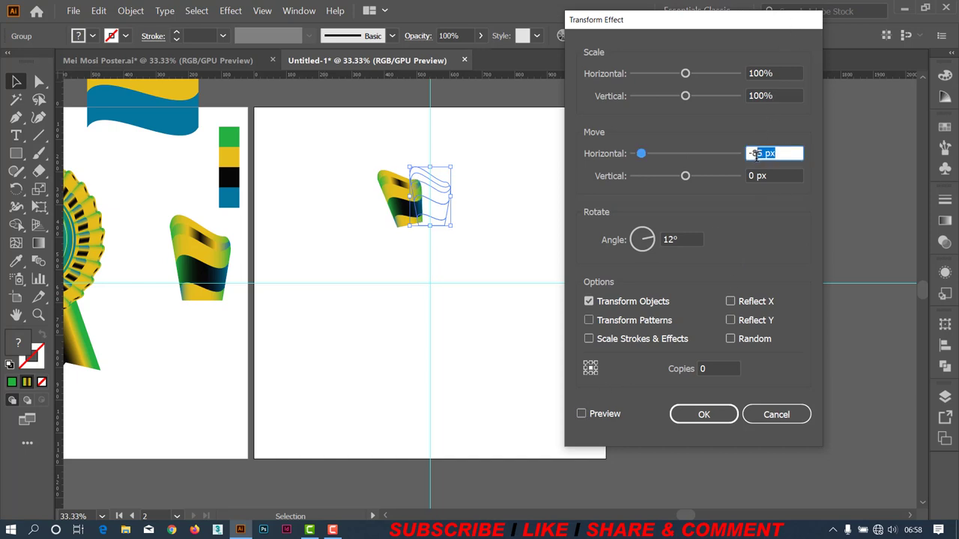
pyautogui.moveTo(757, 153); pyautogui.dragTo(753, 155)
pyautogui.write('-95')
pyautogui.click(582, 414)
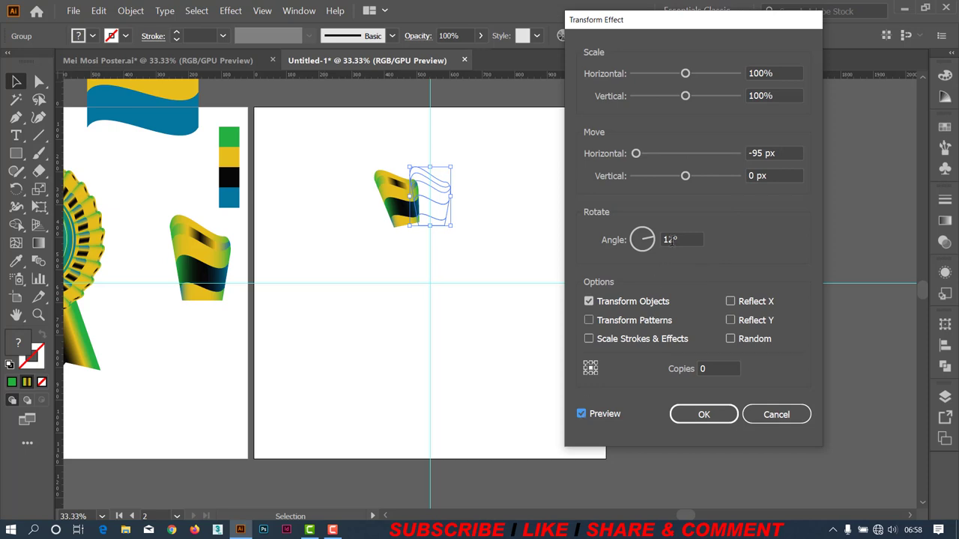
pyautogui.moveTo(682, 238); pyautogui.dragTo(659, 248)
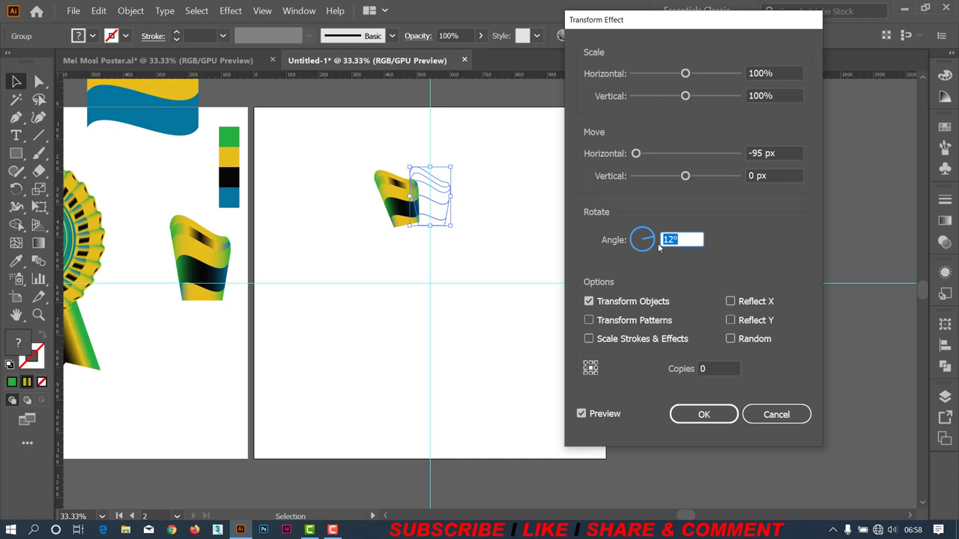
pyautogui.write('14')
pyautogui.click(582, 414)
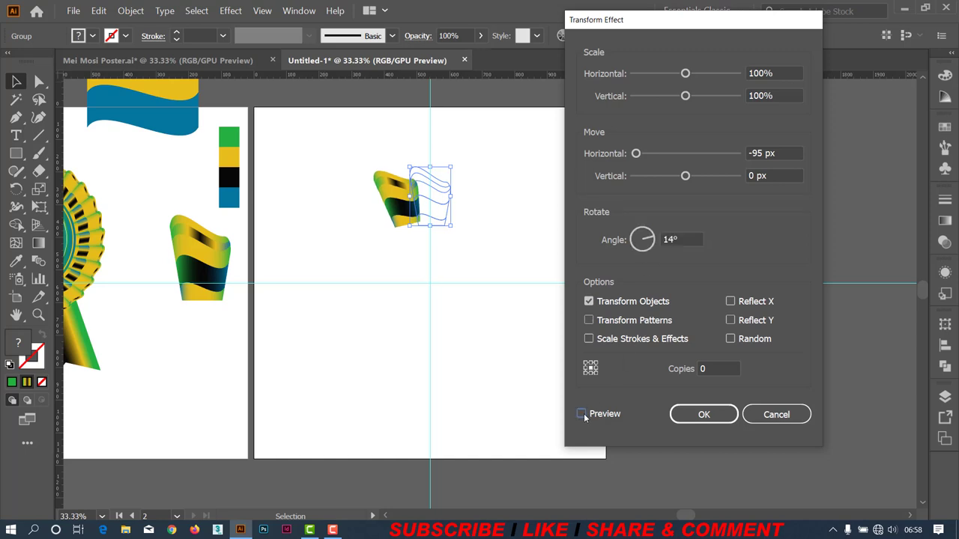
pyautogui.moveTo(681, 239); pyautogui.dragTo(660, 240)
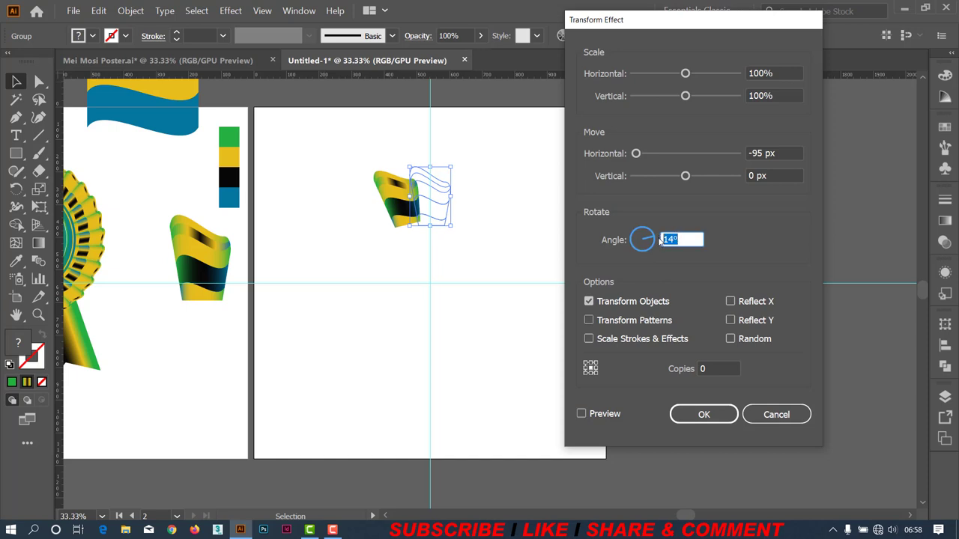
pyautogui.write('16')
pyautogui.click(582, 414)
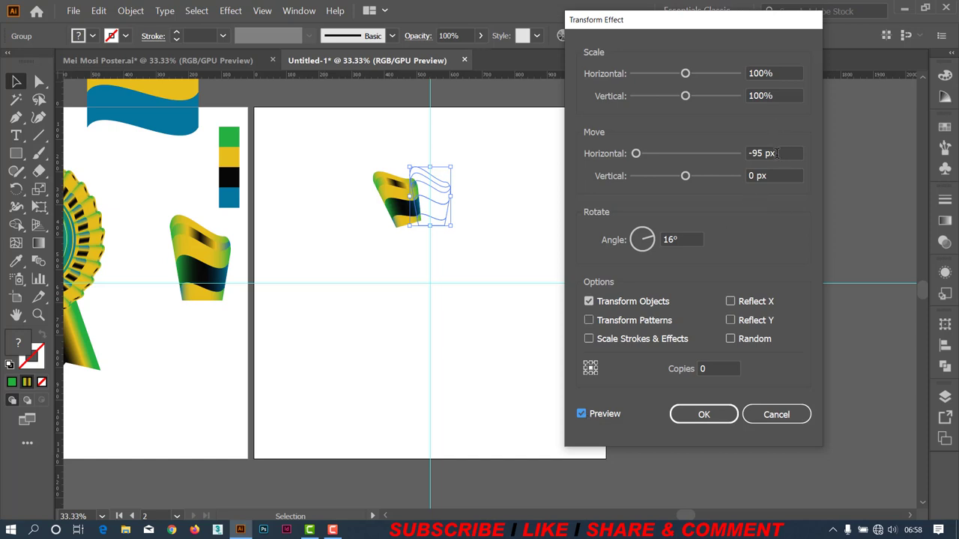
# Refine the horizontal move through -100 and -105 px to settle on -104 px.
pyautogui.moveTo(777, 154); pyautogui.dragTo(753, 153)
pyautogui.write('1')
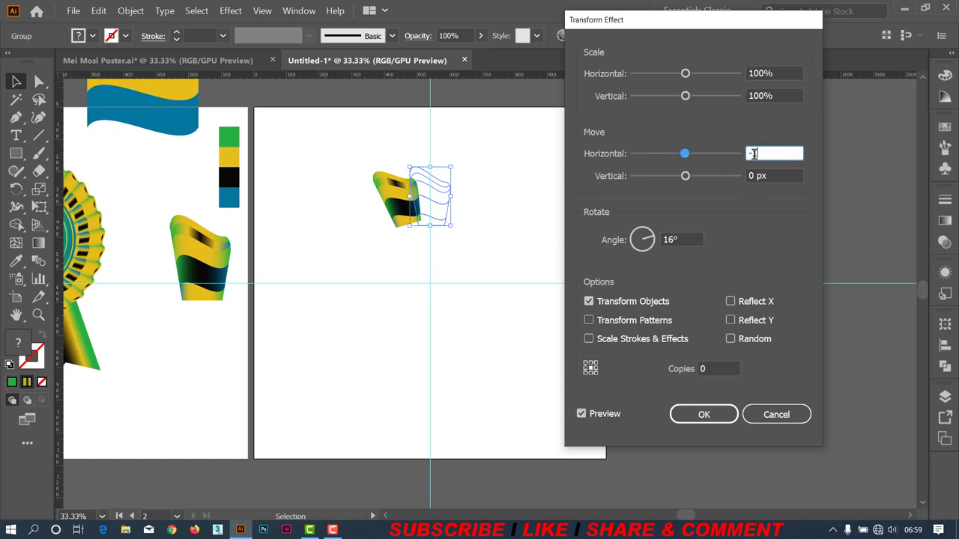
pyautogui.write('00')
pyautogui.click(582, 413)
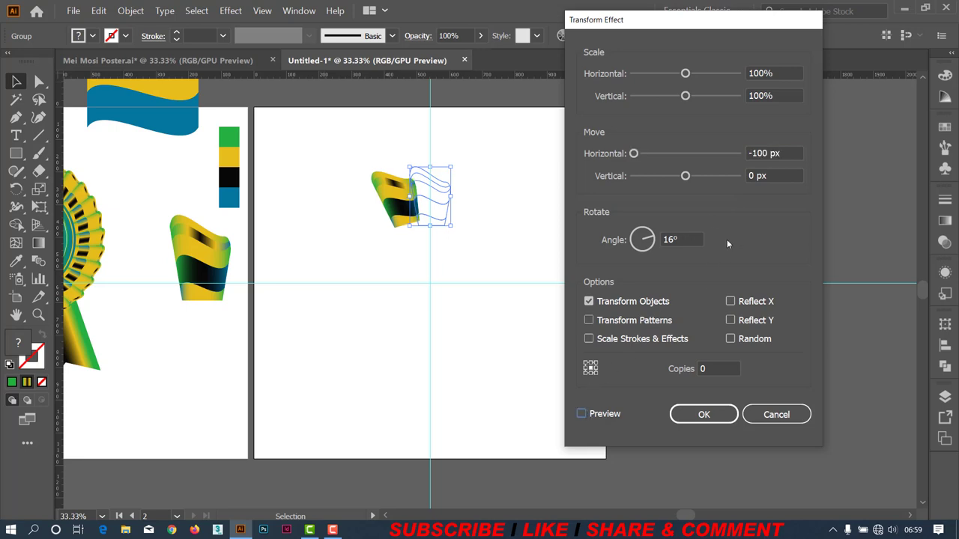
pyautogui.moveTo(782, 154); pyautogui.dragTo(763, 154)
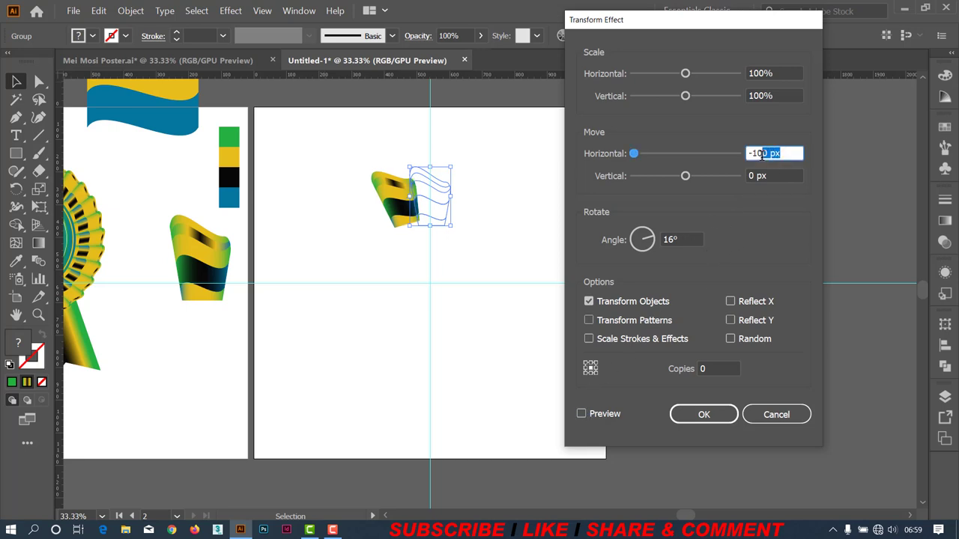
pyautogui.write('5')
pyautogui.click(584, 414)
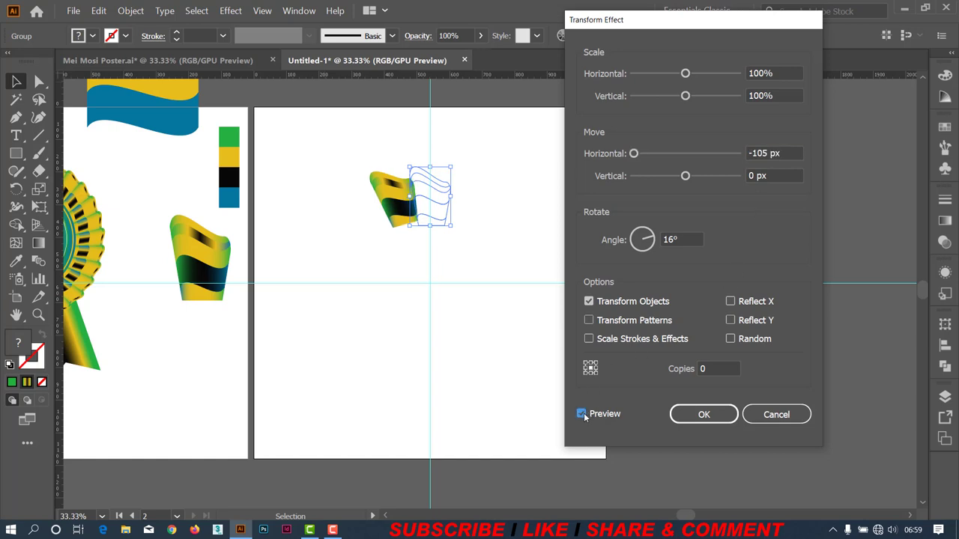
pyautogui.click(779, 154)
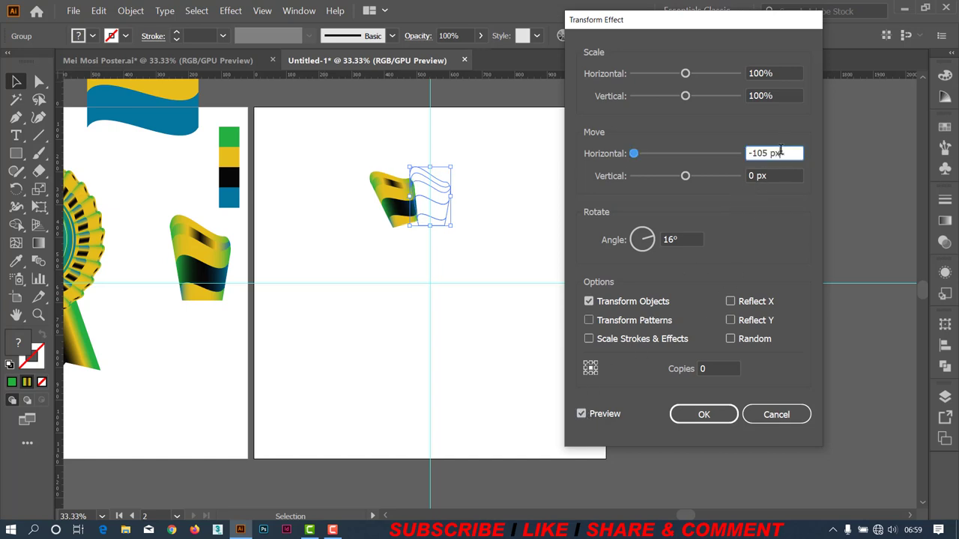
pyautogui.moveTo(780, 154); pyautogui.dragTo(764, 152)
pyautogui.write('4')
pyautogui.click(582, 414)
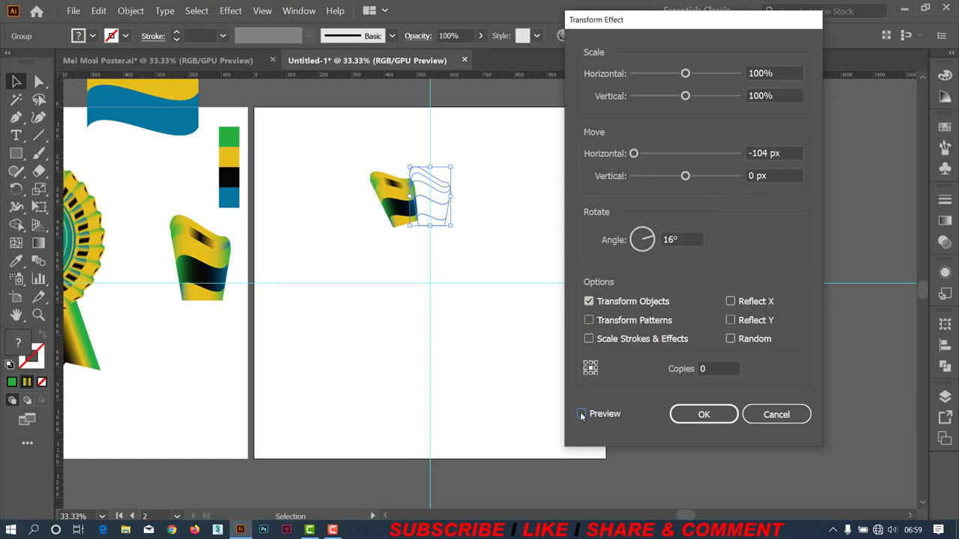
# Set the rotation angle to 18° and leave the preview turned off.
pyautogui.click(582, 414)
pyautogui.moveTo(678, 239); pyautogui.dragTo(666, 239)
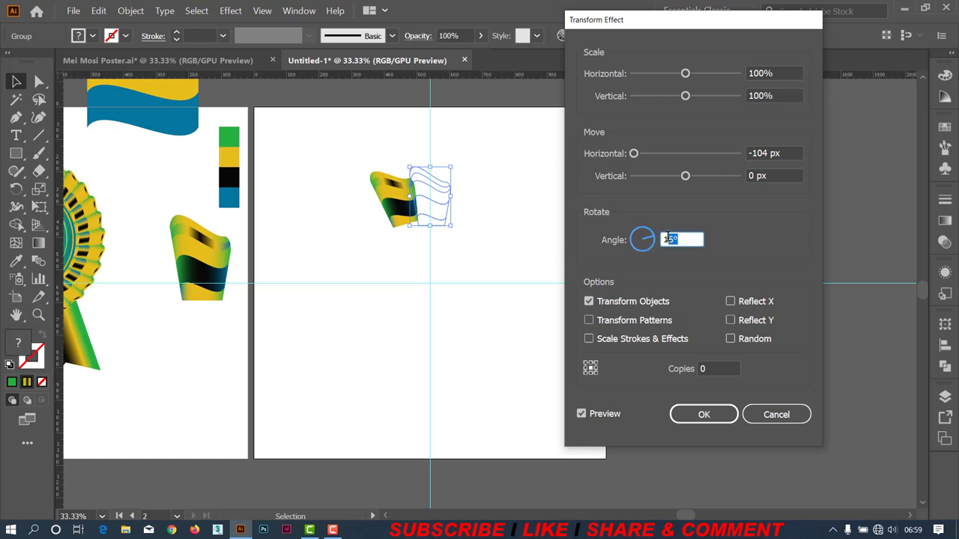
pyautogui.write('18')
pyautogui.click(582, 414)
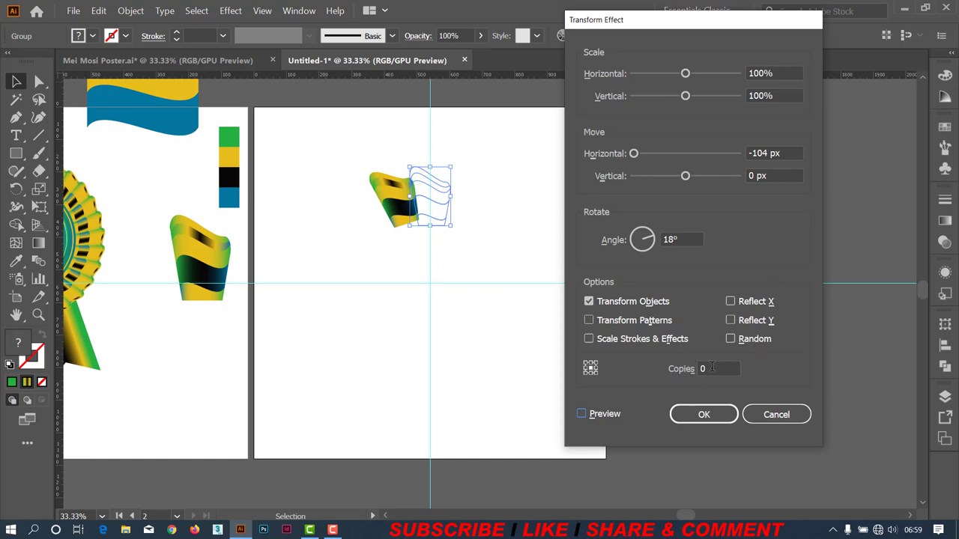
# Raise the Transform effect copies to 20 with preview on and apply it.
pyautogui.click(711, 368)
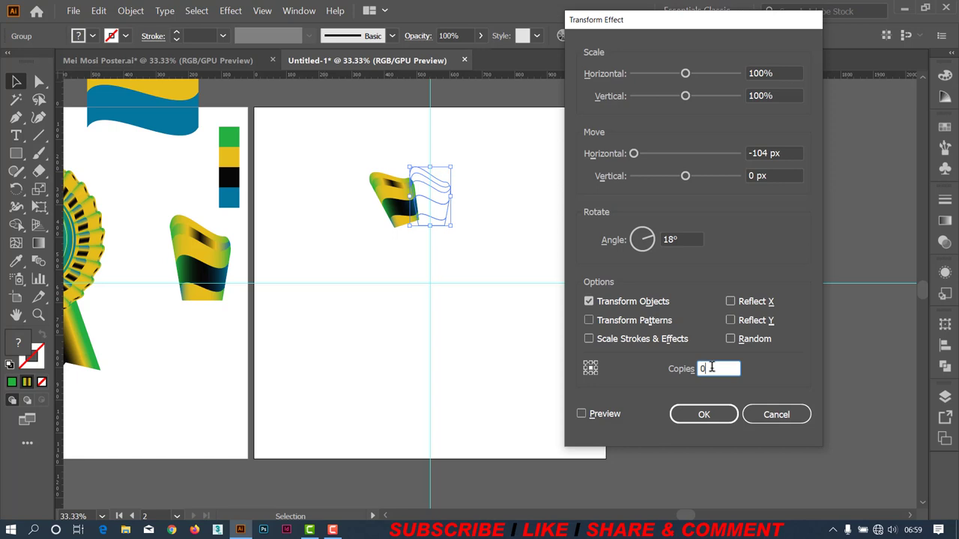
pyautogui.press('Up')
pyautogui.click(582, 413)
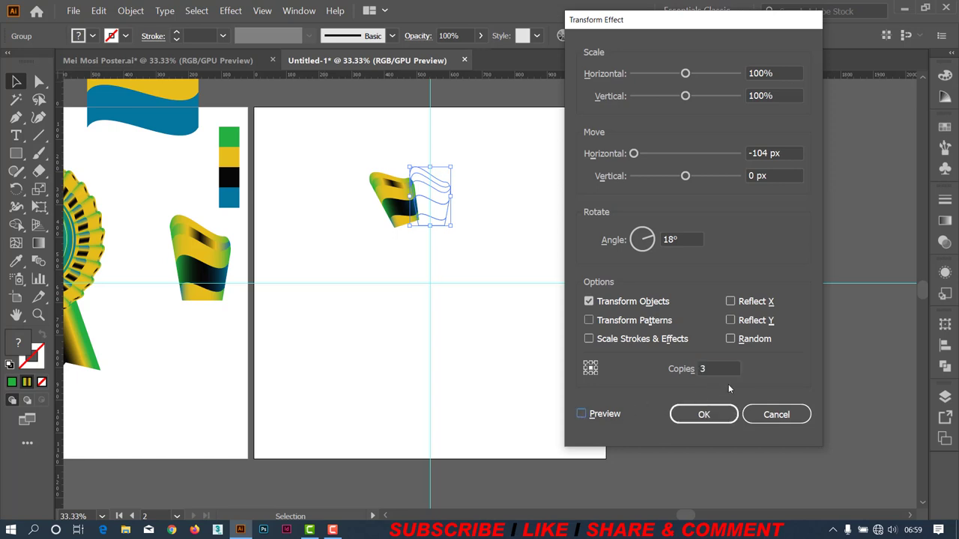
pyautogui.click(720, 368)
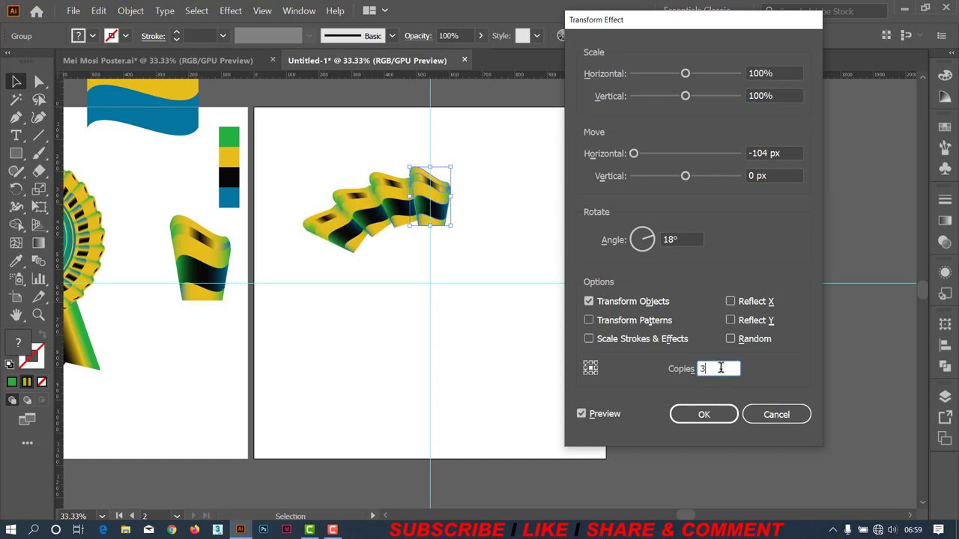
pyautogui.press('Up')
pyautogui.press('Up')
pyautogui.press('Up')
pyautogui.press('Up')
pyautogui.press('Up')
pyautogui.press('Up')
pyautogui.press('Up')
pyautogui.press('Up')
pyautogui.press('Up')
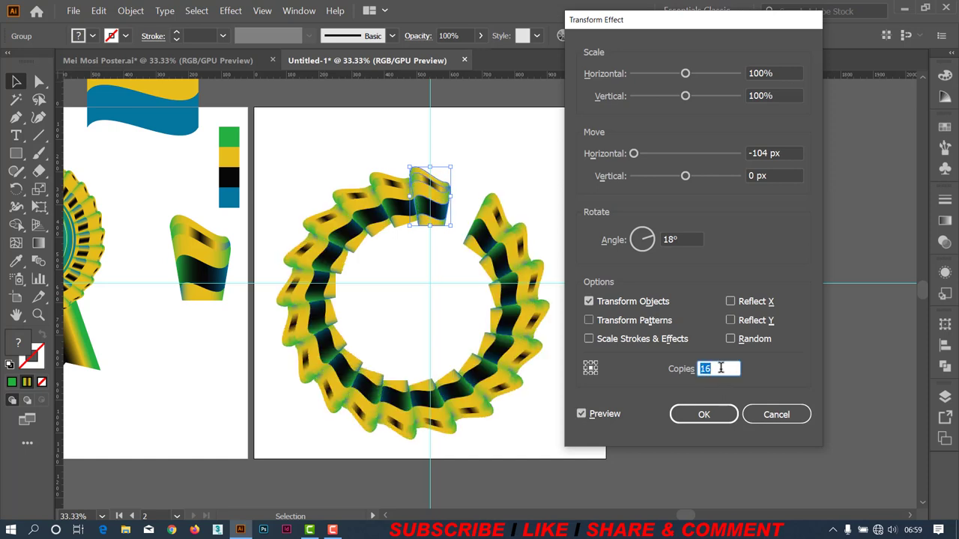
pyautogui.press('Up')
pyautogui.press('Up')
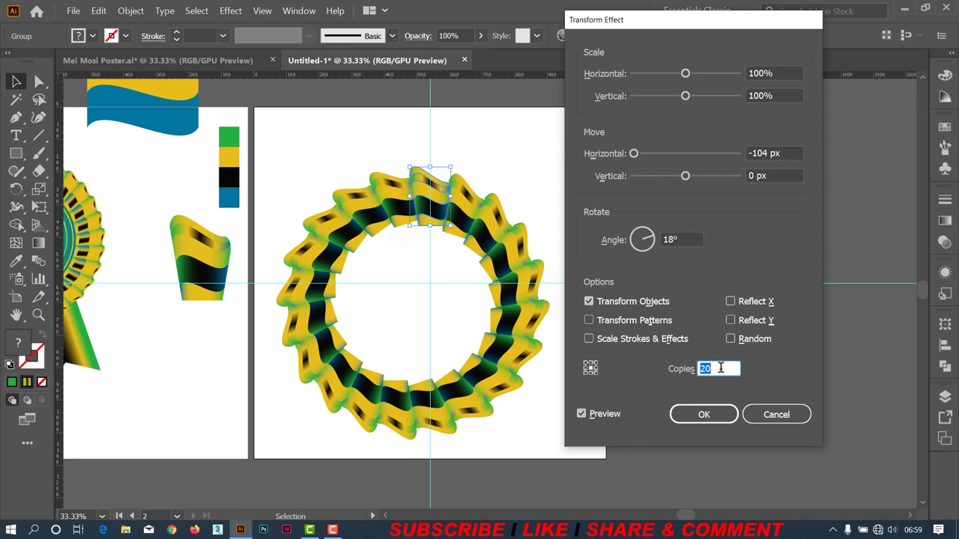
pyautogui.click(704, 416)
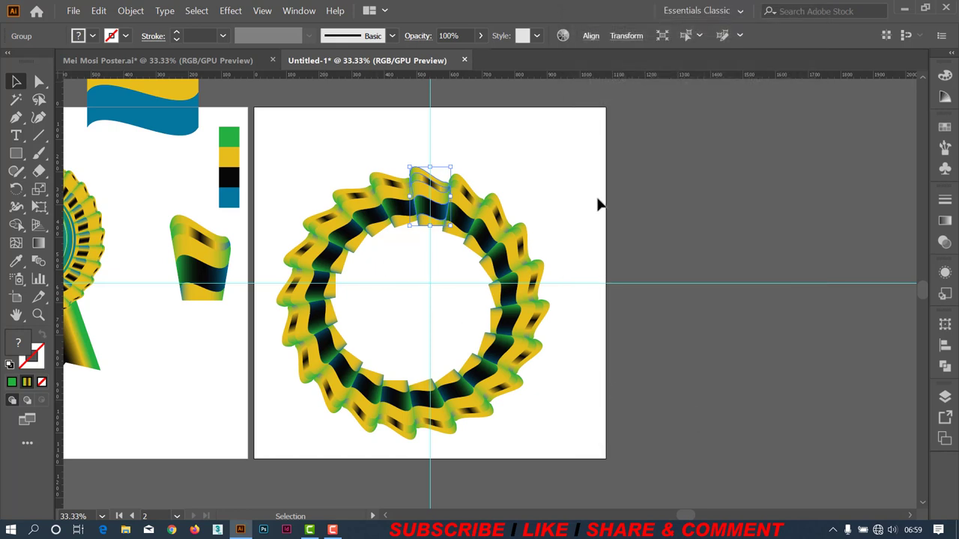
# Deselect the ring, select both artboard guides and delete them.
pyautogui.click(567, 180)
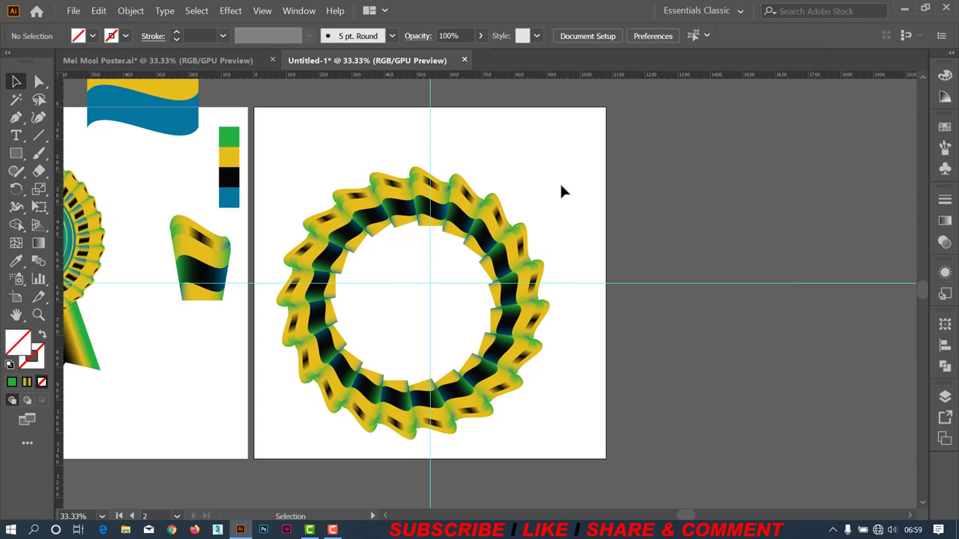
pyautogui.scroll(-1, 564, 190)
pyautogui.scroll(-1, 565, 190)
pyautogui.scroll(1, 564, 191)
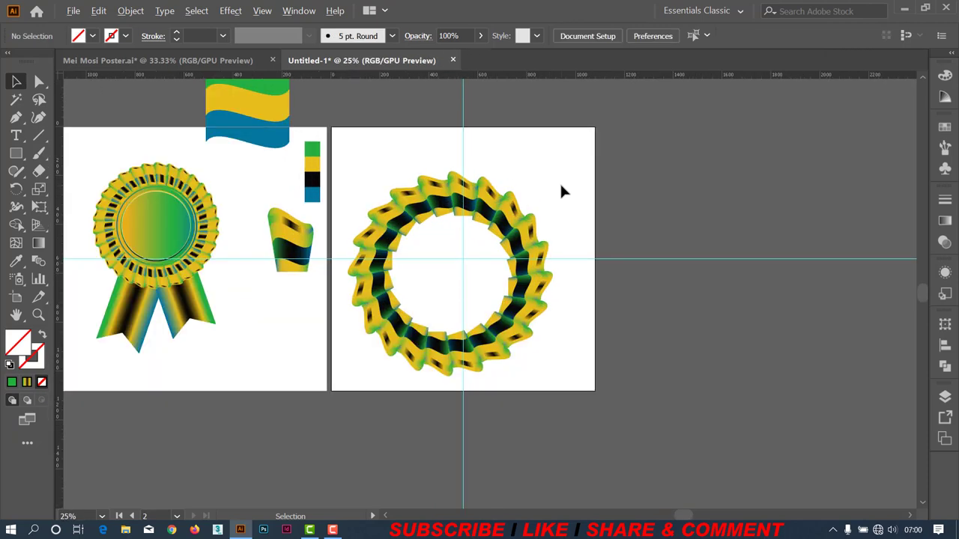
pyautogui.hotkey('ctrl', 'a')
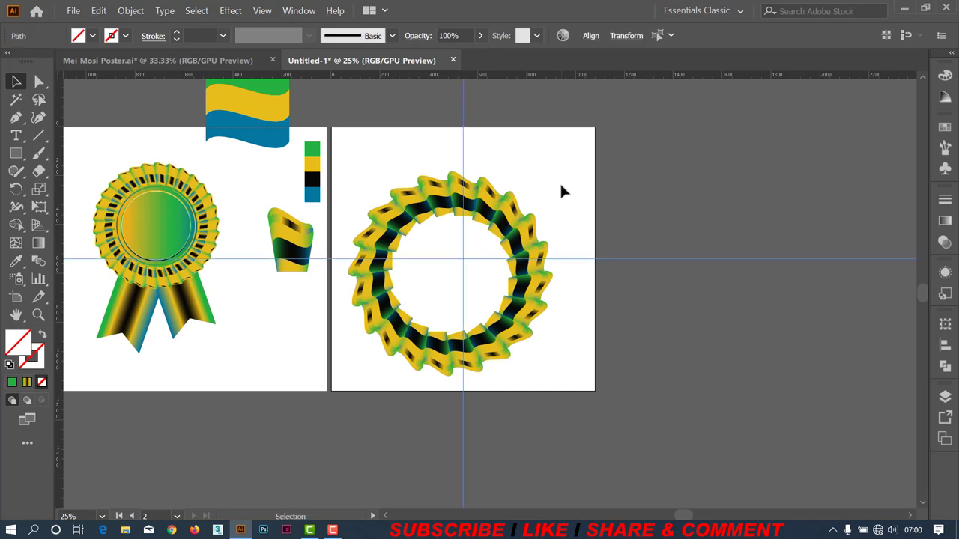
pyautogui.press('Delete')
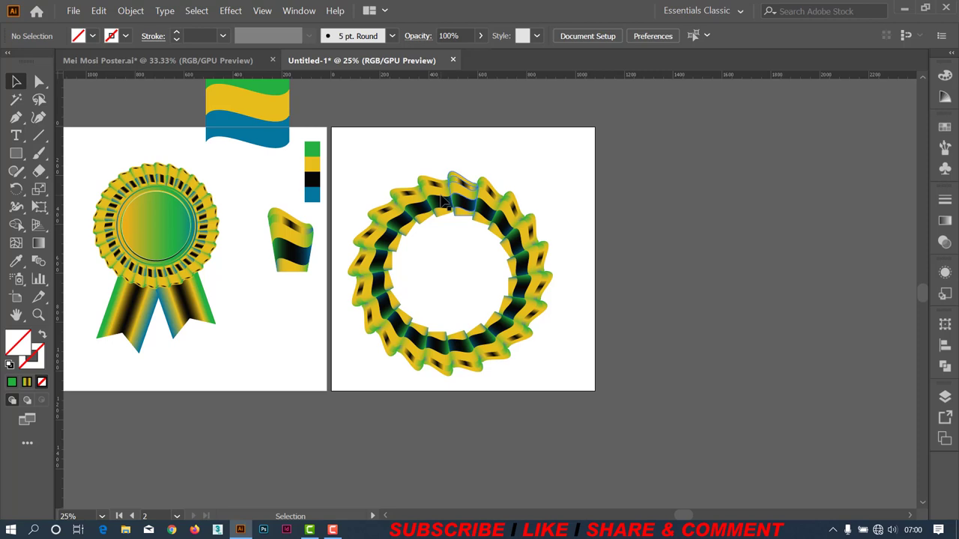
# Marquee-select the whole ring group.
pyautogui.click(464, 200)
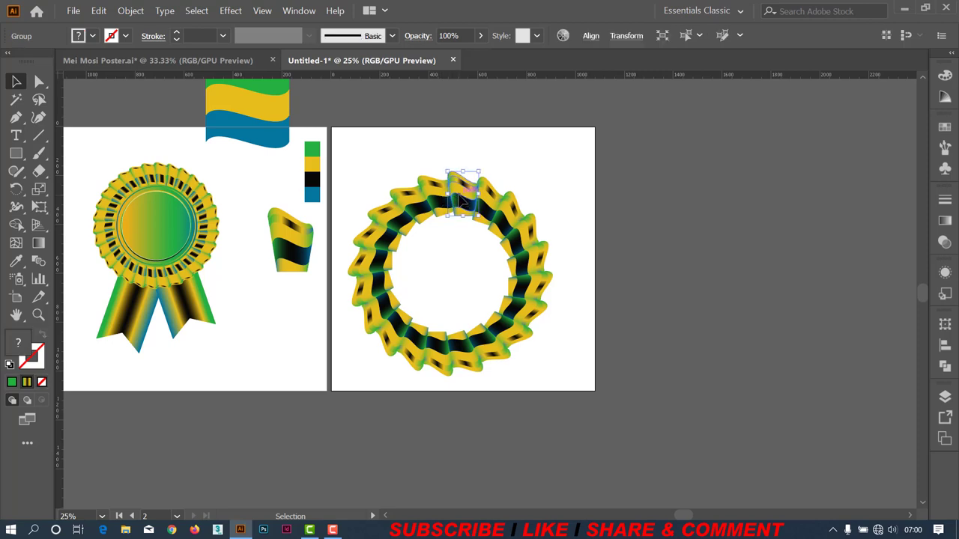
pyautogui.click(521, 144)
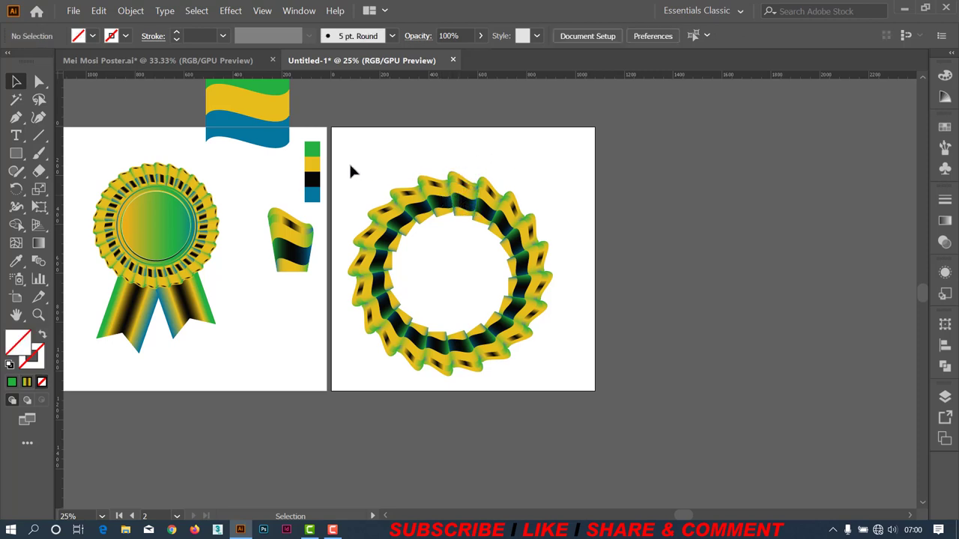
pyautogui.moveTo(350, 166); pyautogui.dragTo(574, 353)
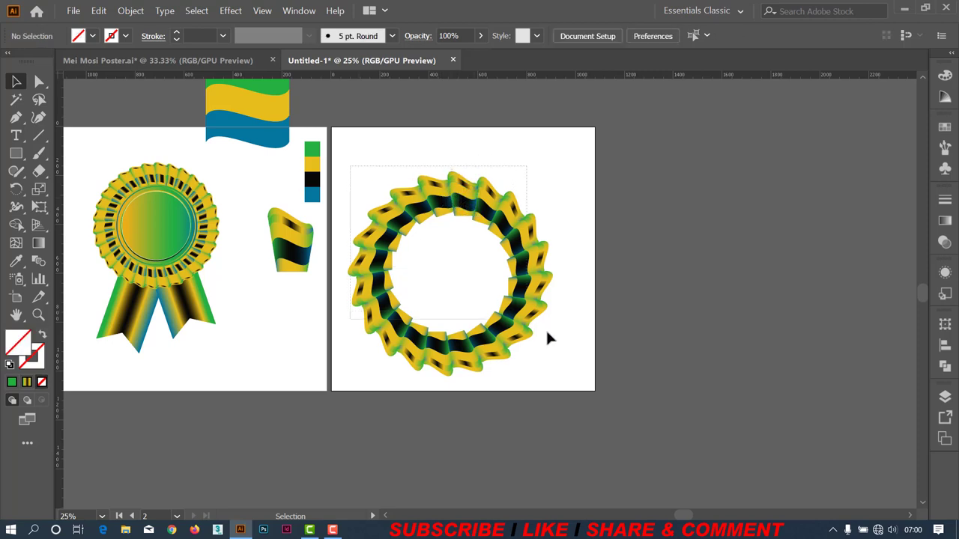
# Undo back to the single flag piece and return to the Selection tool.
pyautogui.press('a')
pyautogui.hotkey('ctrl', ';')
pyautogui.click(576, 296)
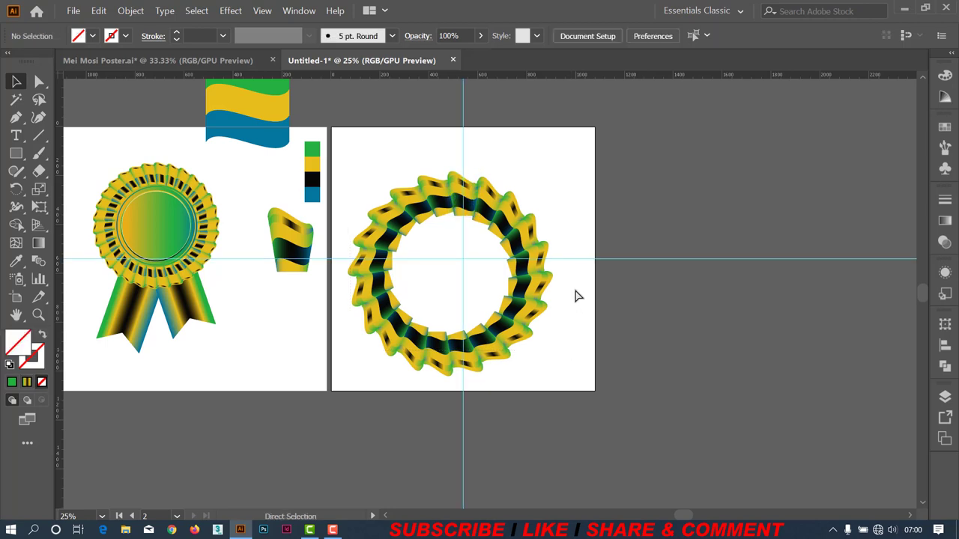
pyautogui.hotkey('ctrl', 'z')
pyautogui.press('v')
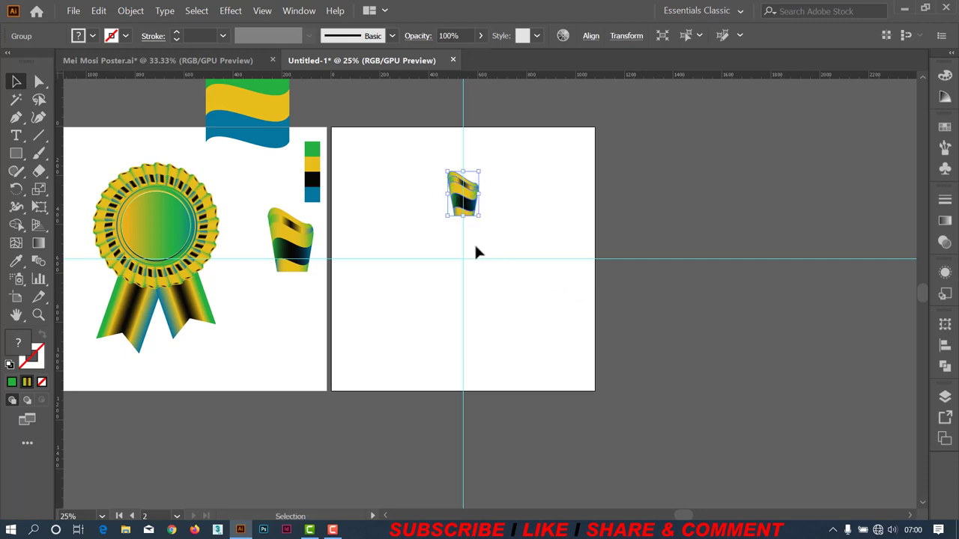
pyautogui.scroll(1, 475, 248)
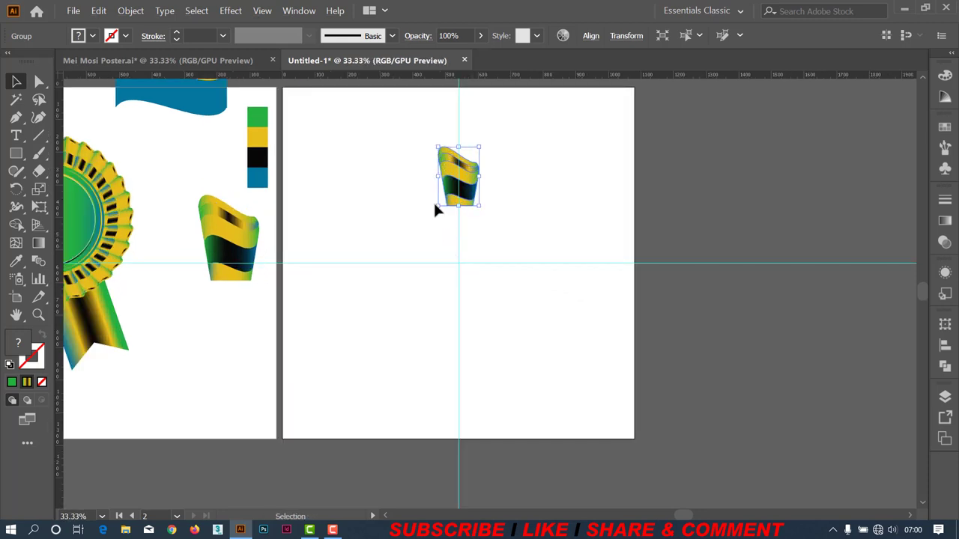
# Reopen the Transform effect and set angle 18° and horizontal move -108 px.
pyautogui.click(230, 10)
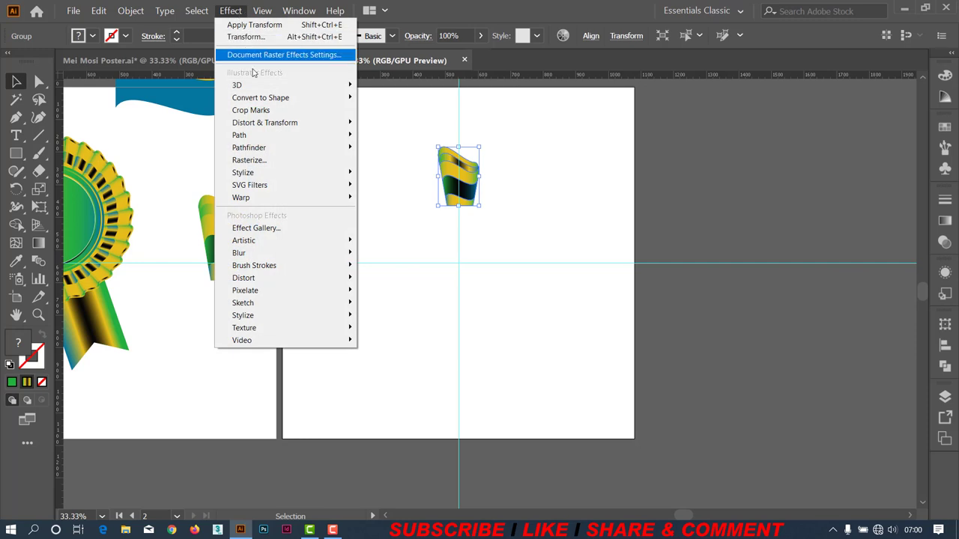
pyautogui.moveTo(264, 122)
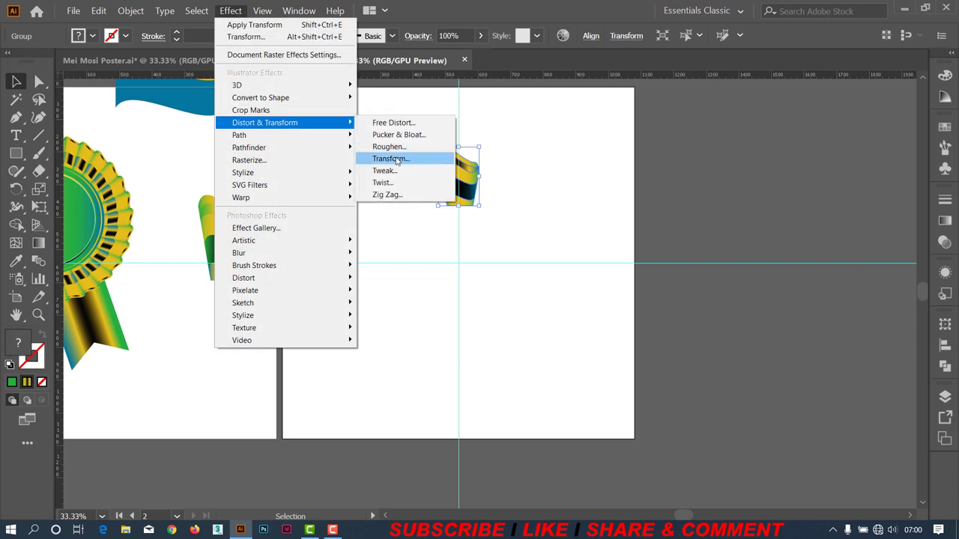
pyautogui.click(393, 160)
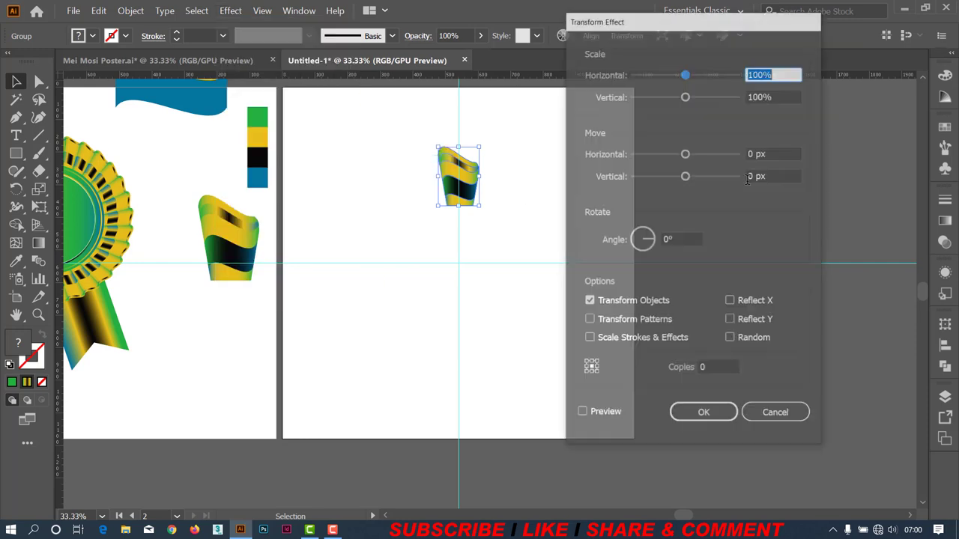
pyautogui.click(581, 414)
pyautogui.click(649, 242)
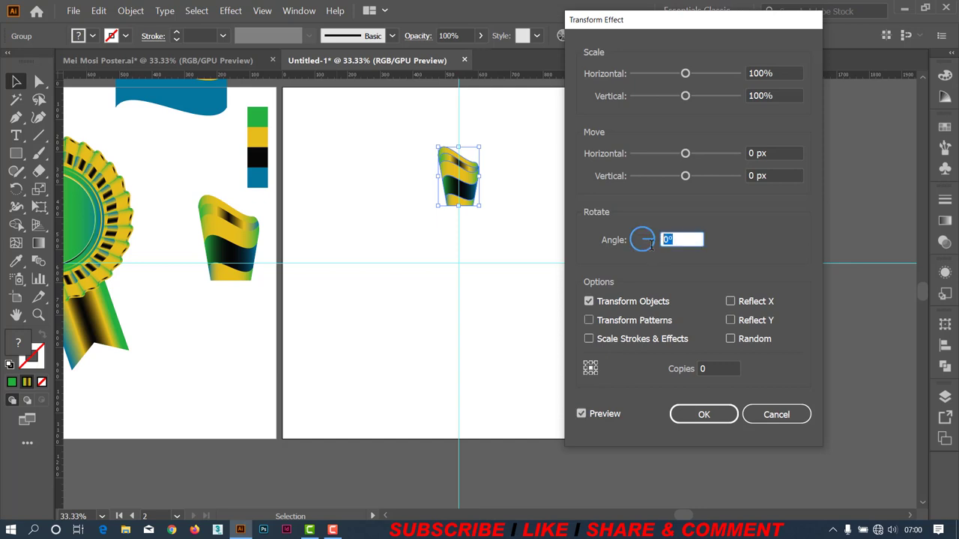
pyautogui.write('18')
pyautogui.click(770, 153)
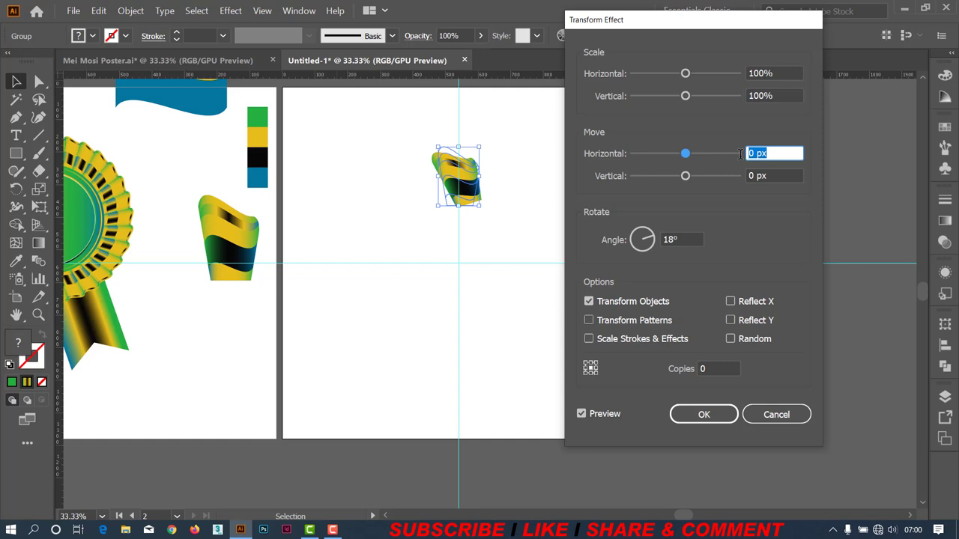
pyautogui.write('0')
pyautogui.press('BackSpace')
pyautogui.write('-')
pyautogui.write('1')
pyautogui.write('08')
pyautogui.click(581, 414)
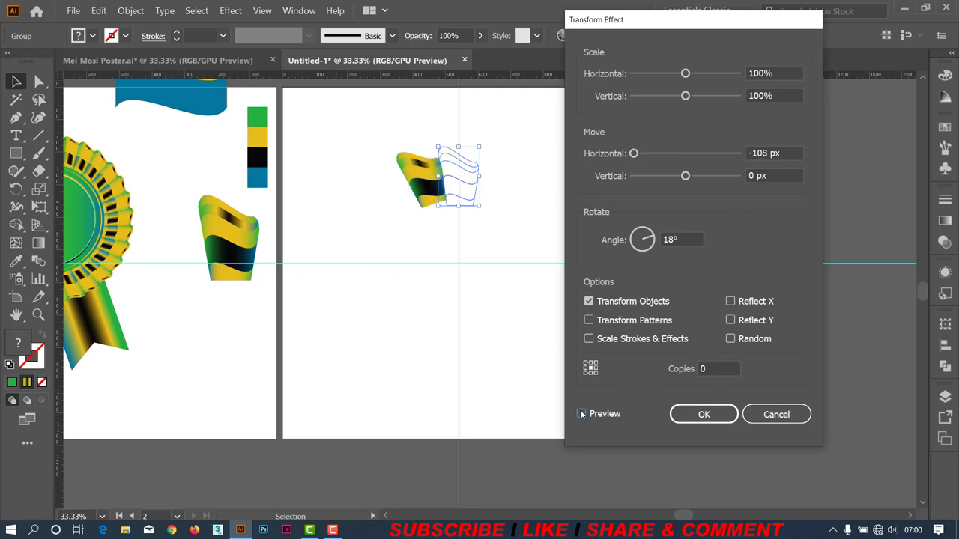
pyautogui.click(582, 414)
# Set the copies to 19 and apply the ring effect.
pyautogui.doubleClick(716, 369)
pyautogui.write('6')
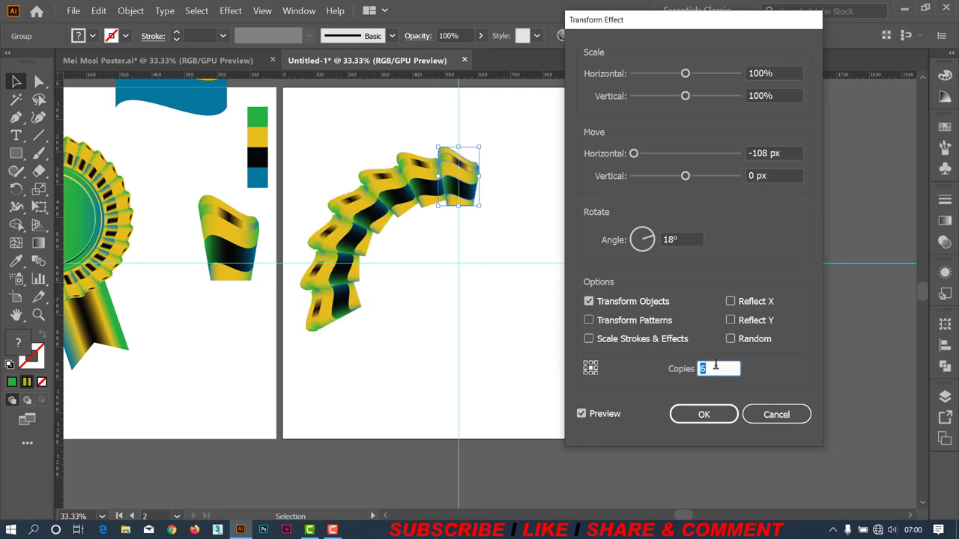
pyautogui.press('Up')
pyautogui.press('Up')
pyautogui.press('Up')
pyautogui.press('Up')
pyautogui.press('Up')
pyautogui.press('Up')
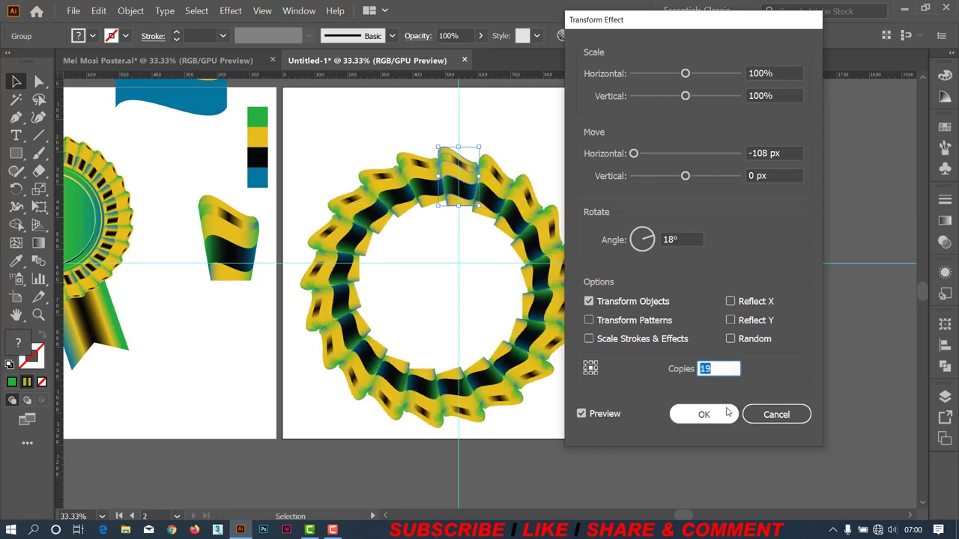
pyautogui.click(704, 413)
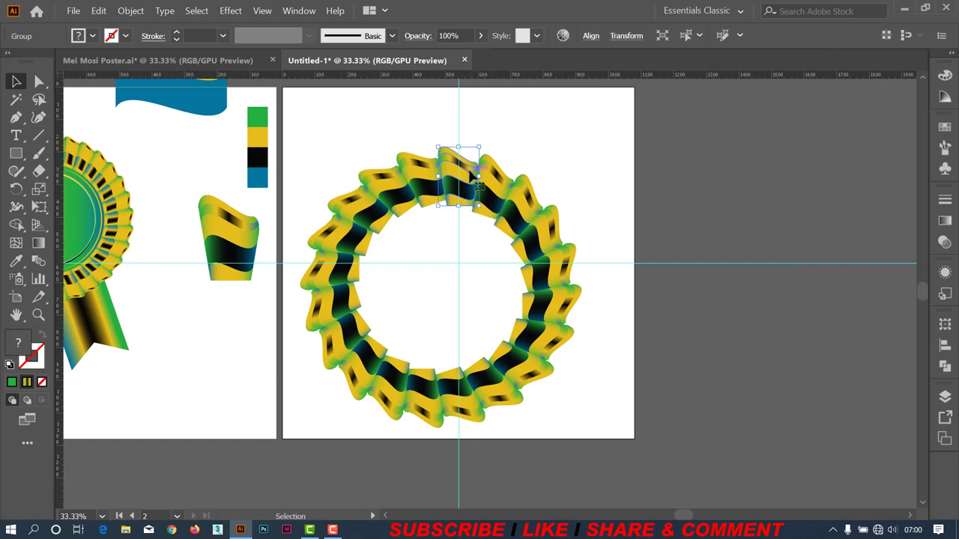
# Expand the ring's appearance into shapes, undoing a trial move.
pyautogui.rightClick(470, 174)
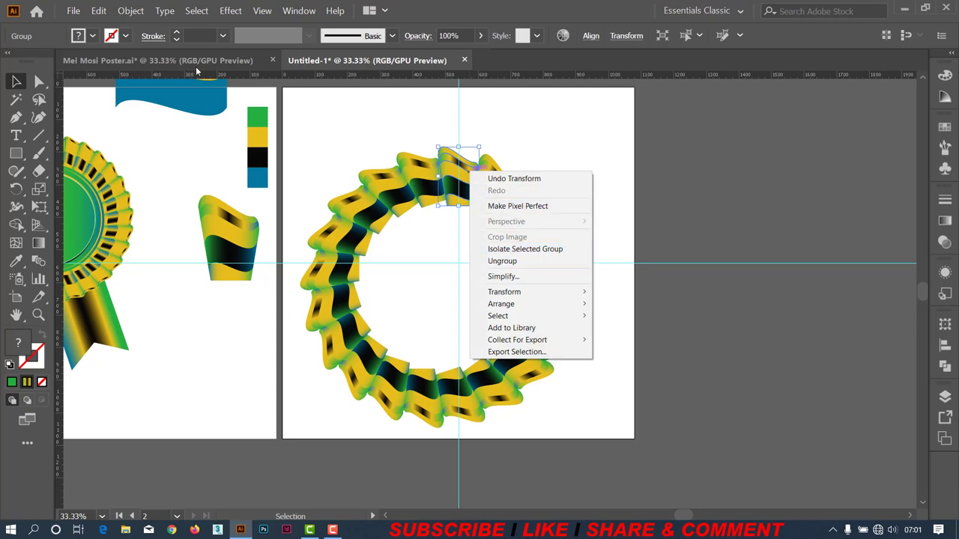
pyautogui.click(129, 11)
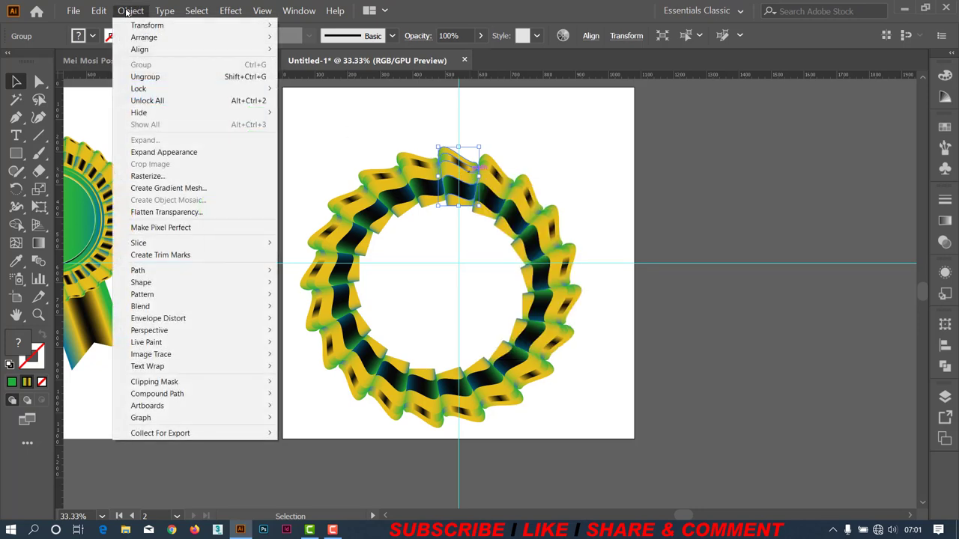
pyautogui.click(151, 152)
pyautogui.click(603, 127)
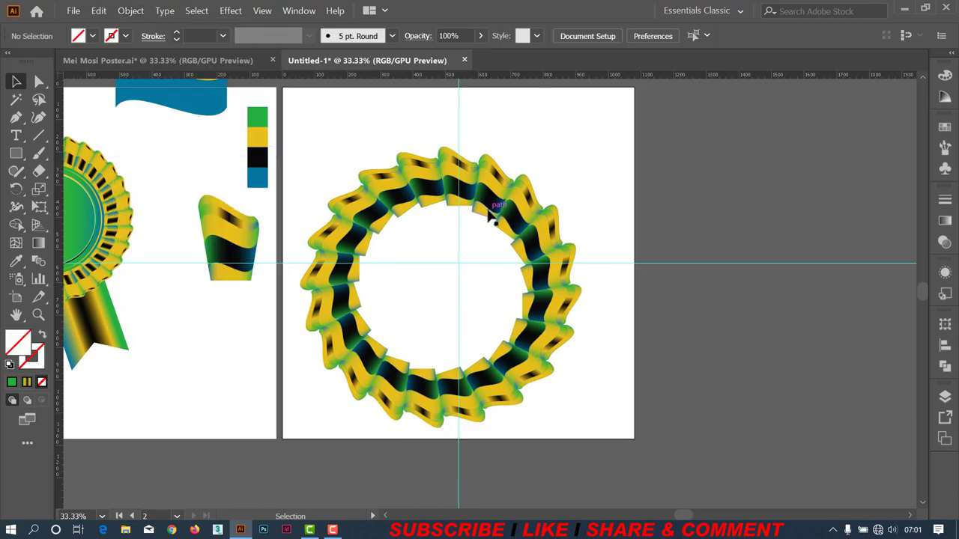
pyautogui.moveTo(488, 215)
pyautogui.mouseDown()
pyautogui.moveTo(576, 185)
pyautogui.moveTo(569, 180)
pyautogui.mouseUp()
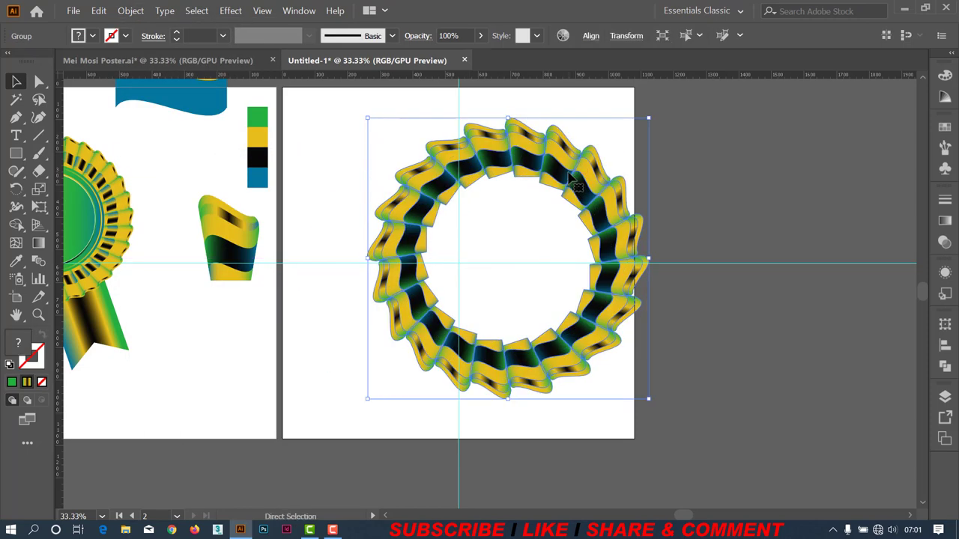
pyautogui.hotkey('ctrl', 'z')
pyautogui.press('v')
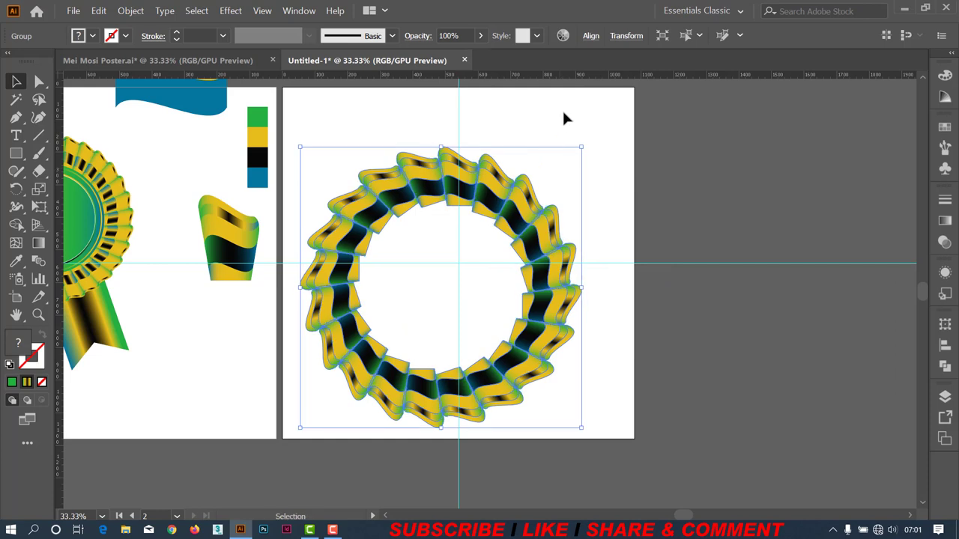
pyautogui.click(562, 113)
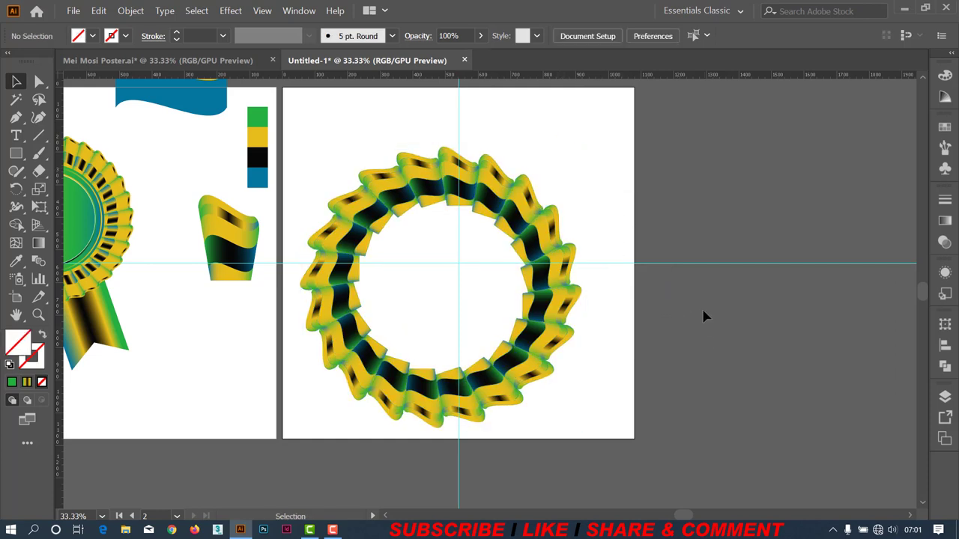
# Toggle the guides off and on, then select the whole ring group.
pyautogui.hotkey('ctrl', 'alt', ';')
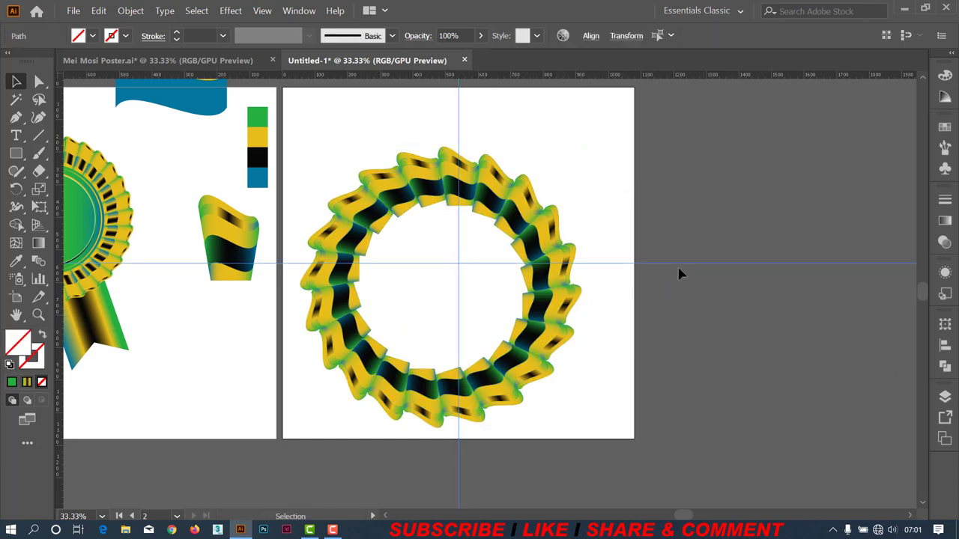
pyautogui.hotkey('ctrl', ';')
pyautogui.scroll(1, 567, 277)
pyautogui.press('a')
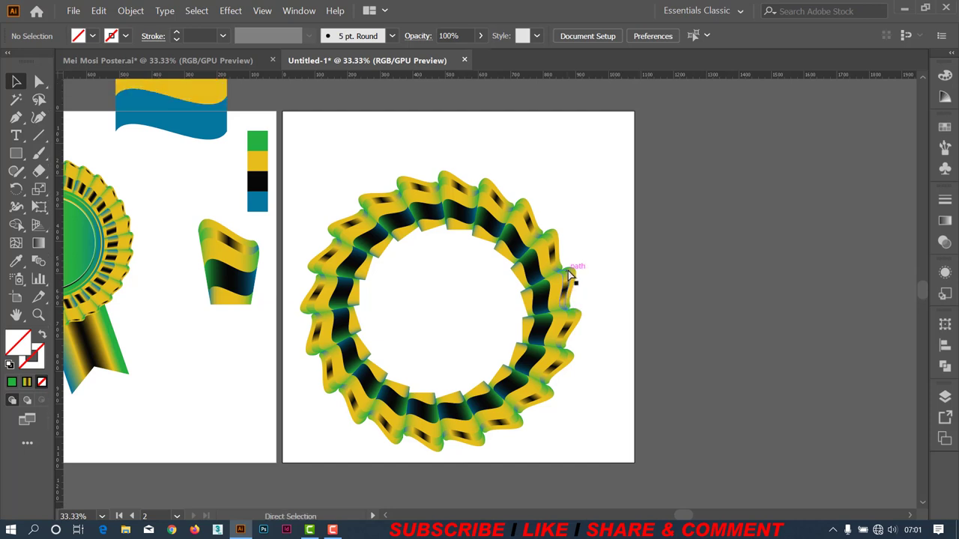
pyautogui.hotkey('ctrl', ';')
pyautogui.click(568, 274)
pyautogui.click(621, 262)
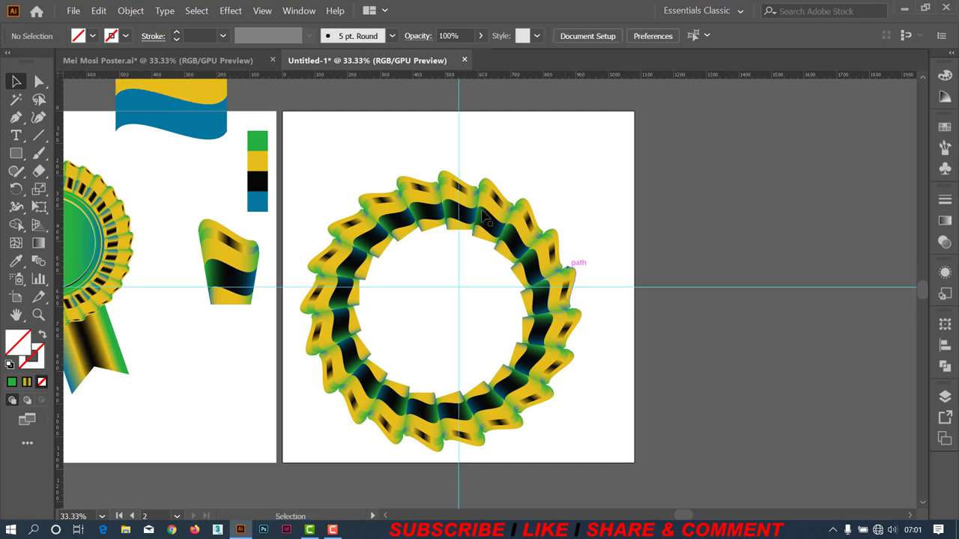
pyautogui.press('v')
pyautogui.click(570, 285)
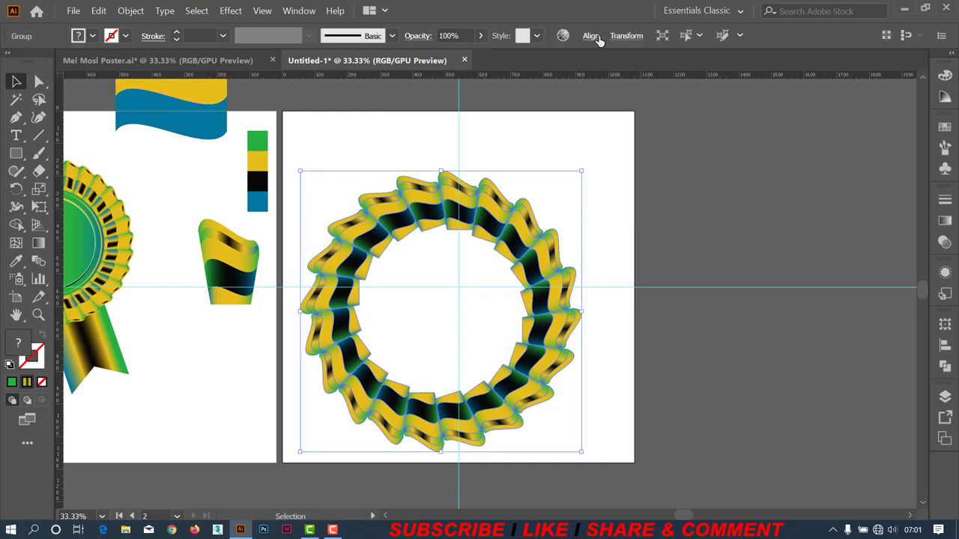
# Centre the ring horizontally and vertically on the artboard, then drag a corner to shrink it.
pyautogui.click(591, 35)
pyautogui.click(466, 78)
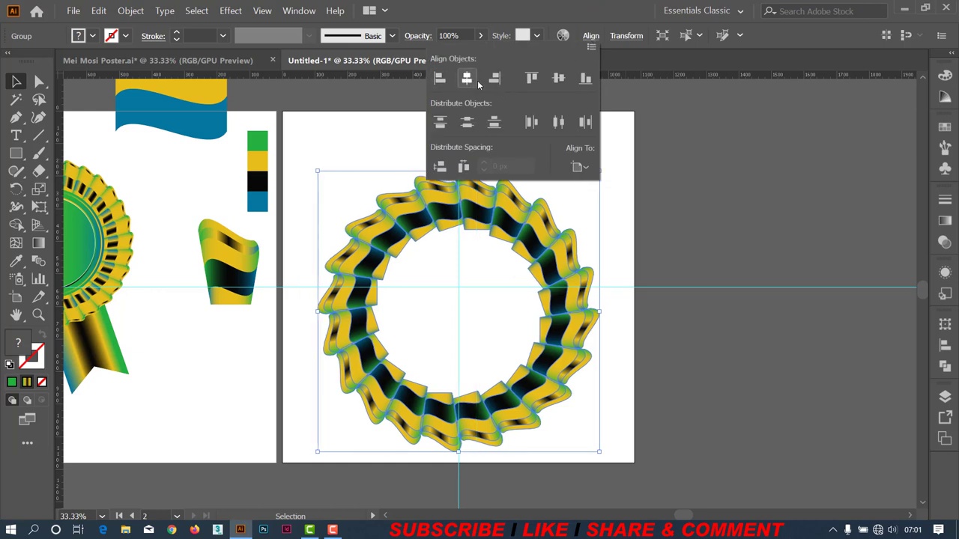
pyautogui.click(558, 78)
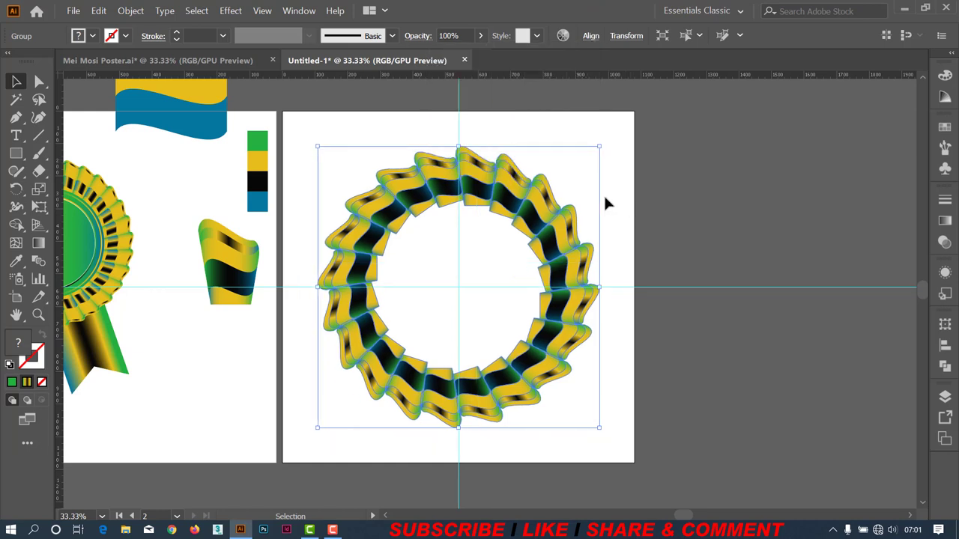
pyautogui.moveTo(599, 146); pyautogui.dragTo(557, 159)
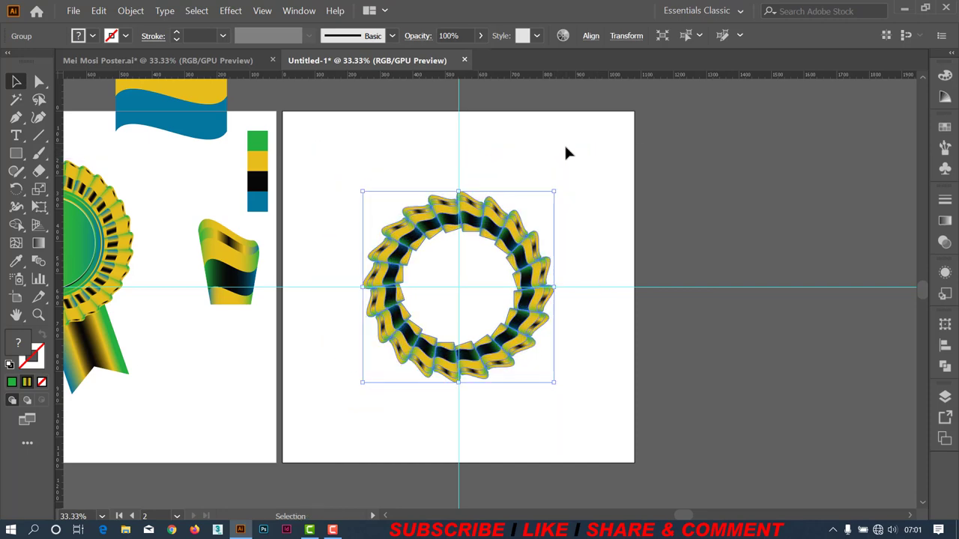
pyautogui.click(579, 155)
pyautogui.scroll(-3, 579, 153)
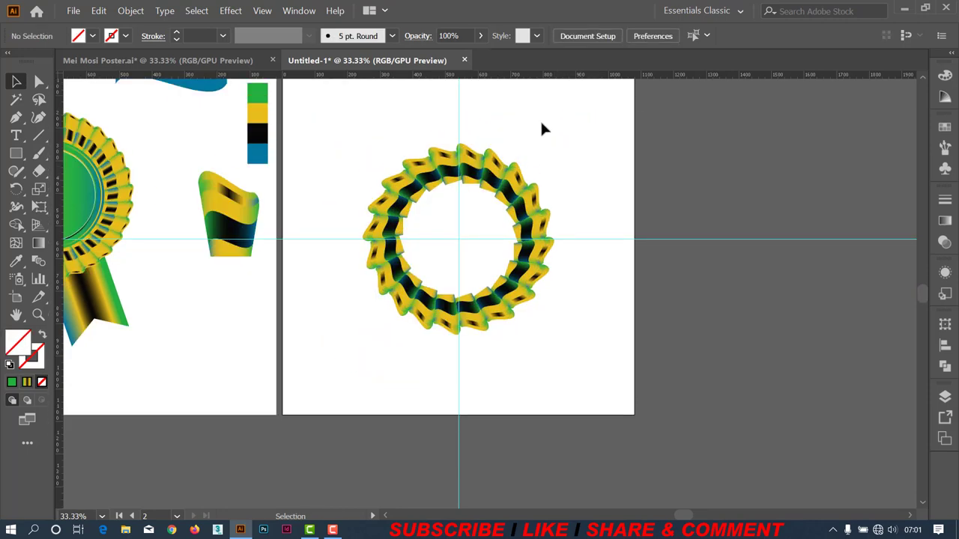
pyautogui.moveTo(537, 141)
pyautogui.mouseDown()
pyautogui.moveTo(619, 146)
pyautogui.moveTo(604, 143)
pyautogui.mouseUp()
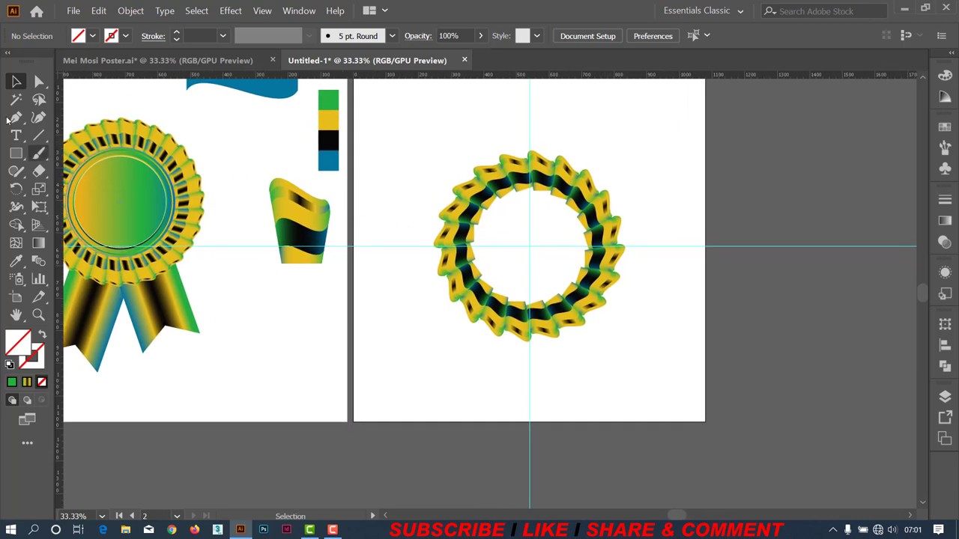
# Draw a circle from the ring's centre with the Ellipse Tool and fill it black.
pyautogui.click(16, 153)
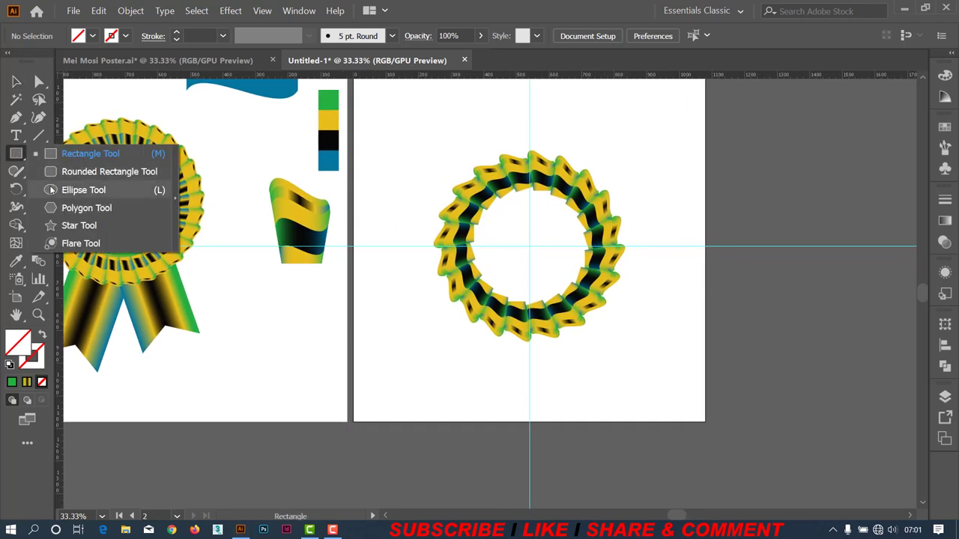
pyautogui.click(83, 190)
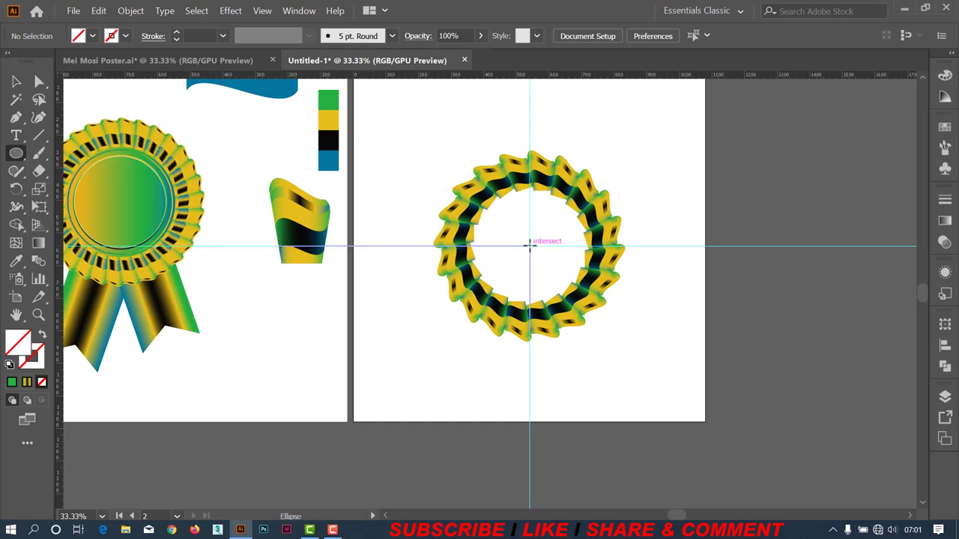
pyautogui.moveTo(529, 245); pyautogui.dragTo(591, 308)
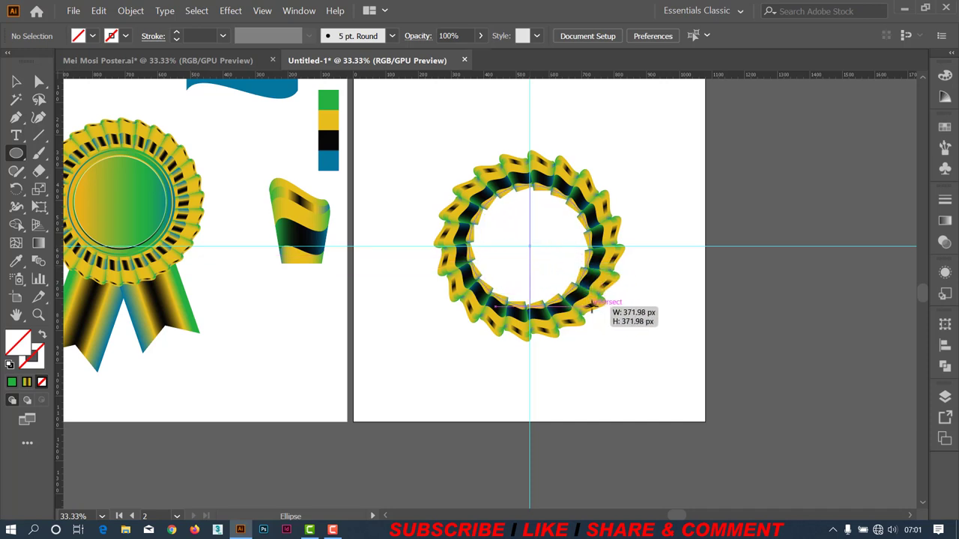
pyautogui.moveTo(591, 307); pyautogui.dragTo(591, 304)
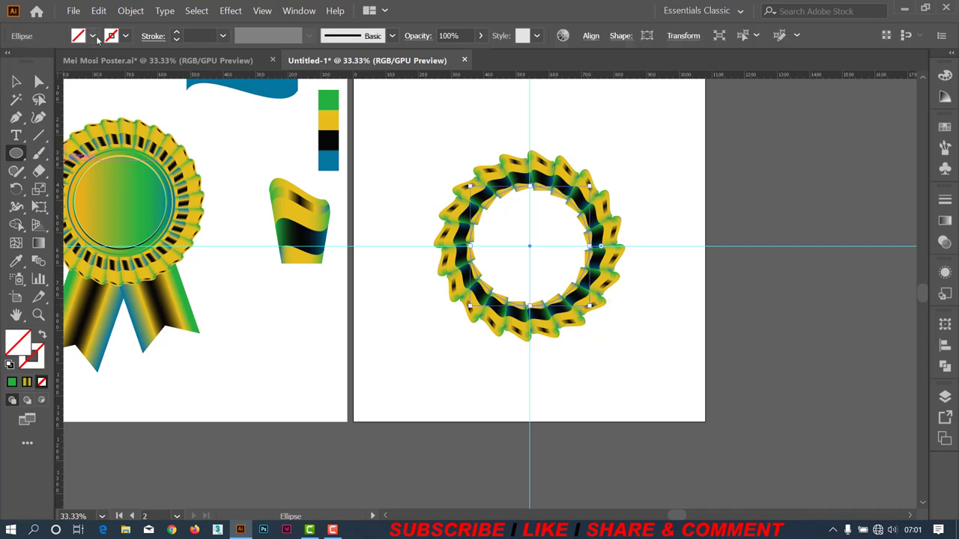
pyautogui.click(94, 36)
pyautogui.click(41, 63)
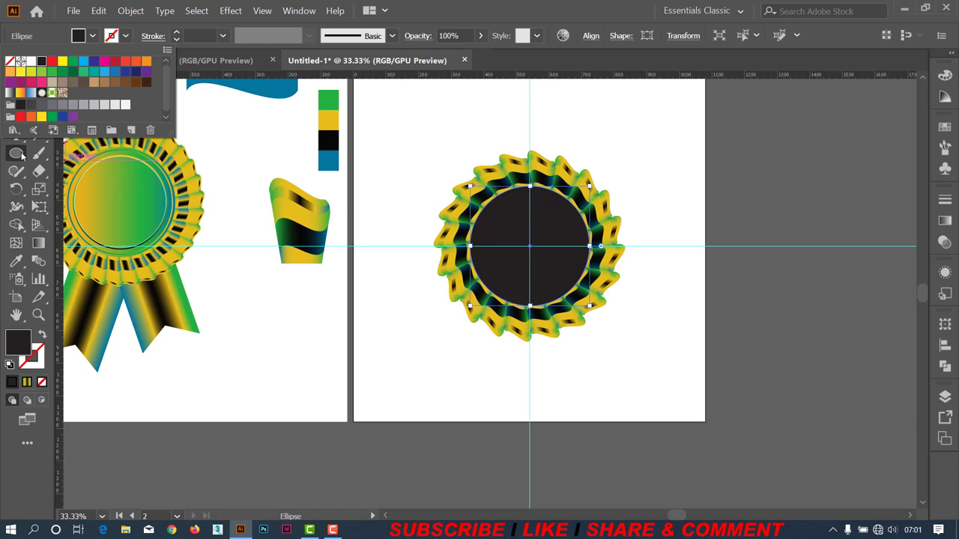
pyautogui.press('Escape')
pyautogui.click(17, 81)
# Align the circle and ring on horizontal and vertical centres, then select the circle.
pyautogui.moveTo(631, 166); pyautogui.dragTo(544, 210)
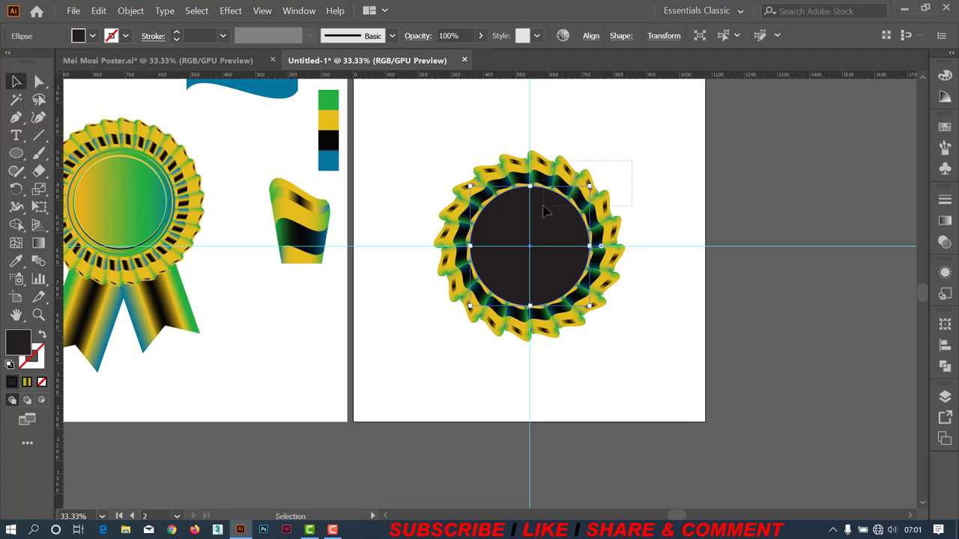
pyautogui.click(591, 36)
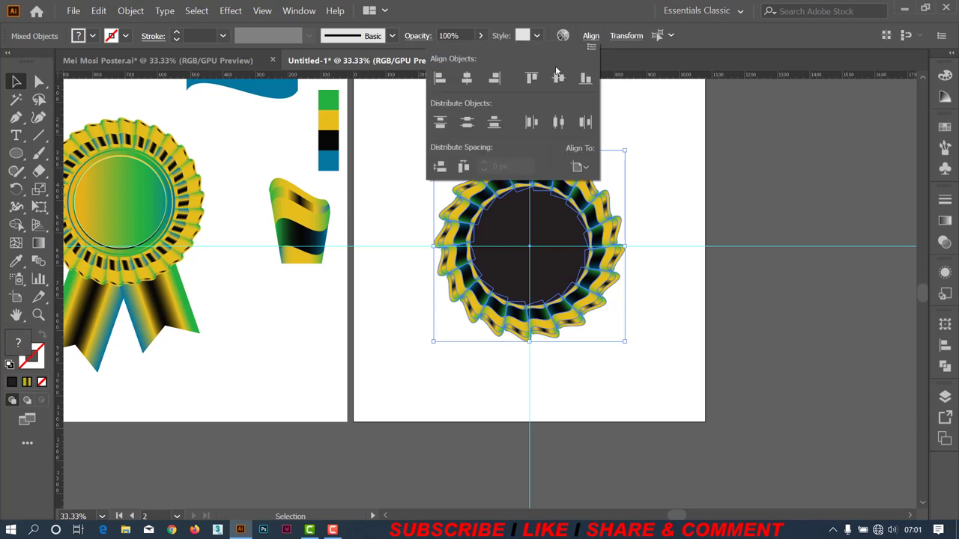
pyautogui.click(466, 77)
pyautogui.click(559, 78)
pyautogui.click(680, 120)
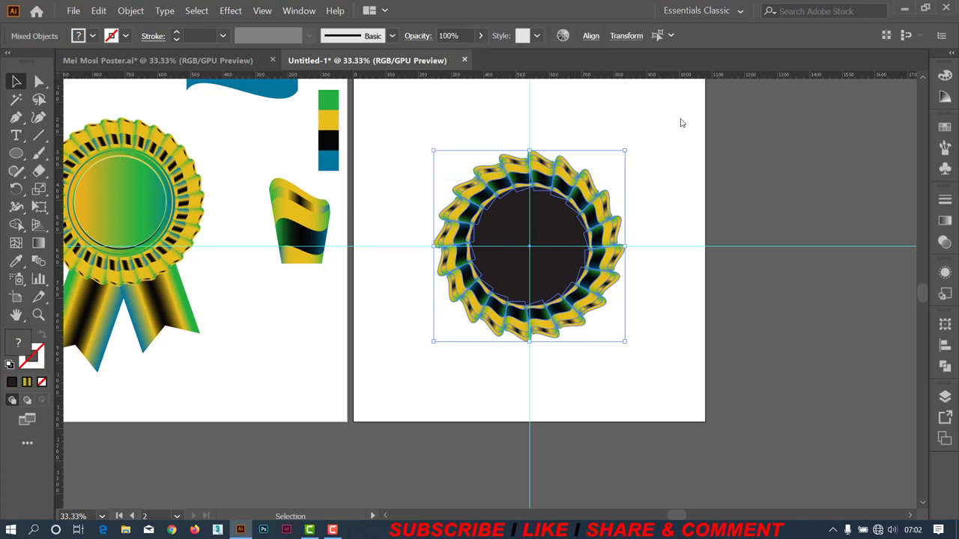
pyautogui.click(586, 237)
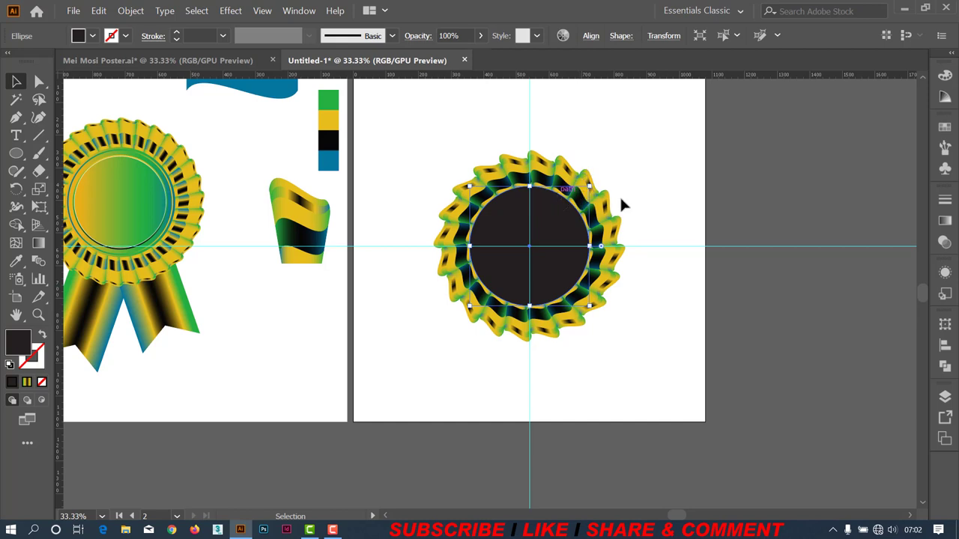
# Give the circle a two-stop yellow-to-green gradient with the green stop at 57.73%.
pyautogui.click(945, 221)
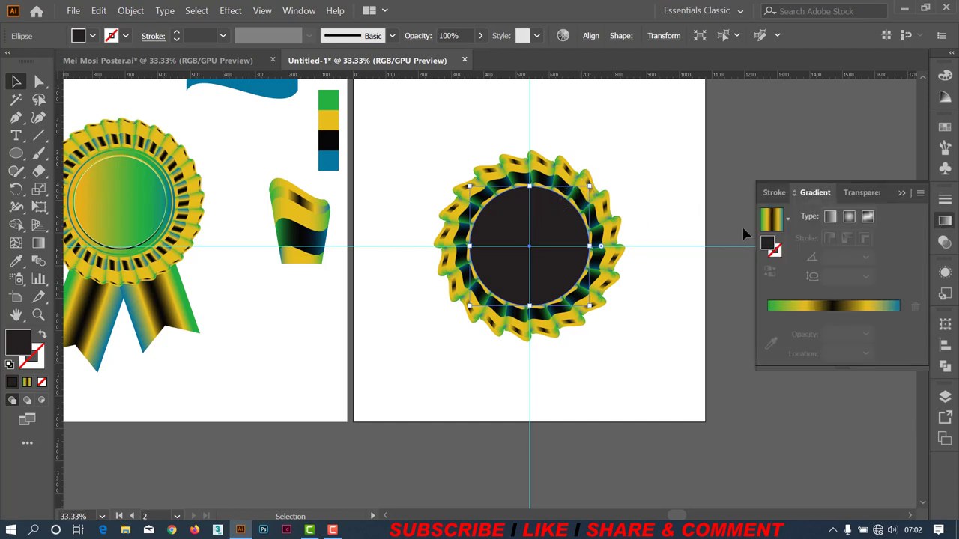
pyautogui.click(772, 220)
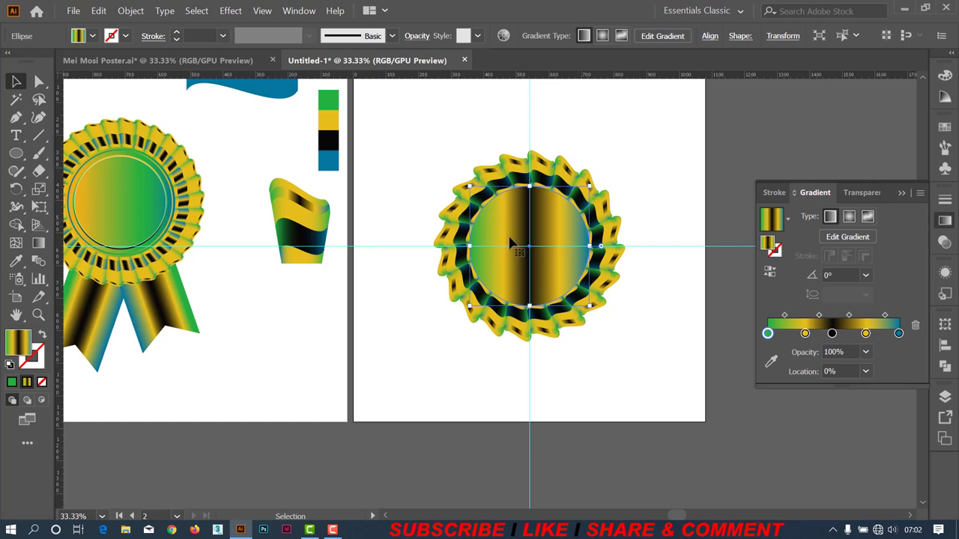
pyautogui.click(832, 333)
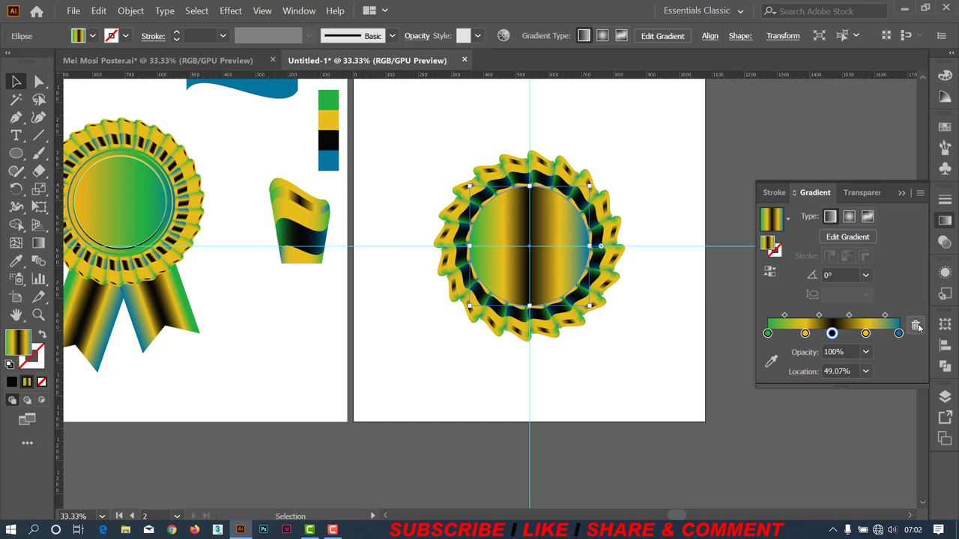
pyautogui.click(916, 326)
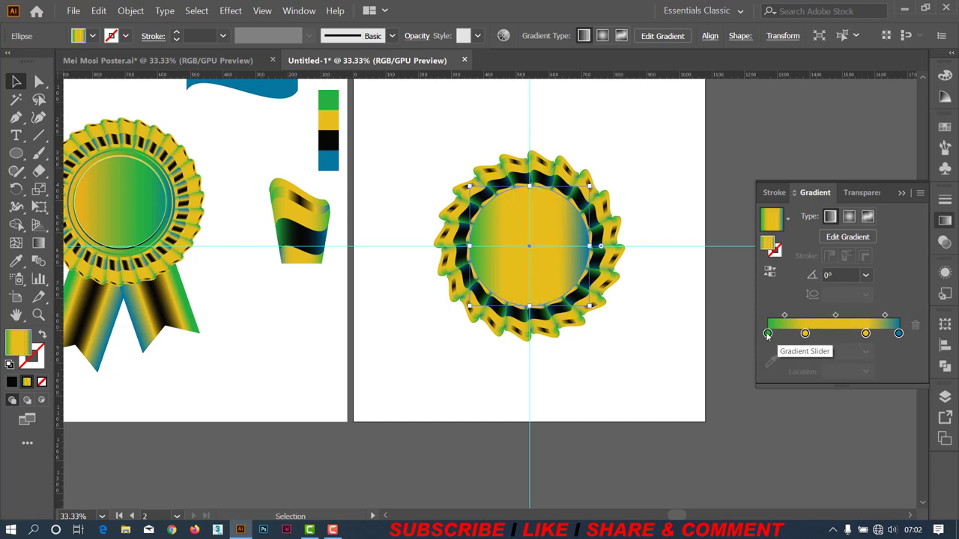
pyautogui.moveTo(767, 333); pyautogui.dragTo(828, 333)
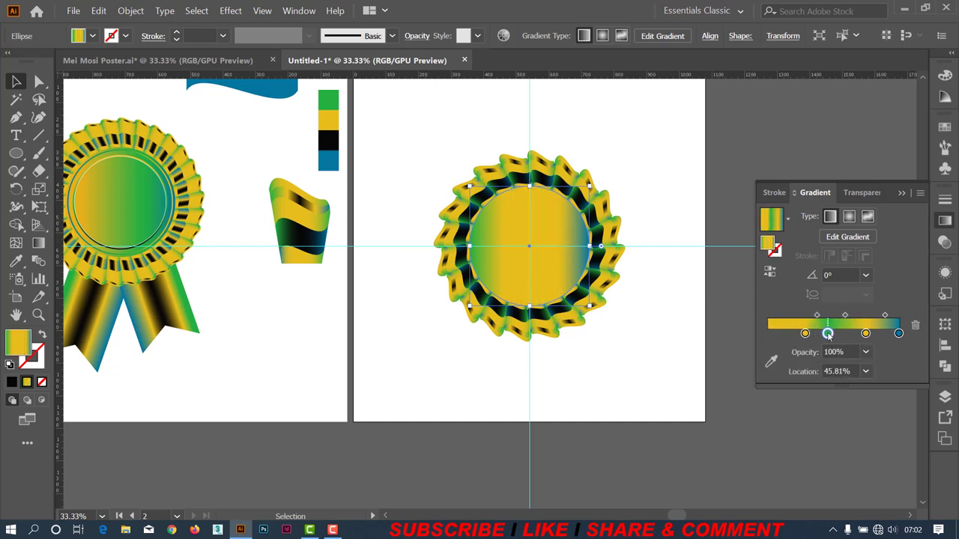
pyautogui.click(865, 334)
pyautogui.click(915, 326)
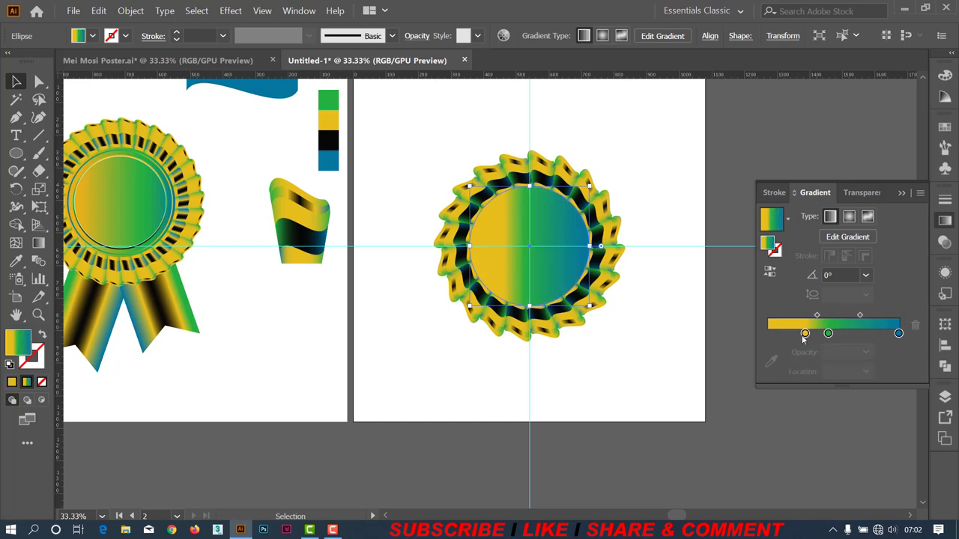
pyautogui.moveTo(804, 333); pyautogui.dragTo(755, 336)
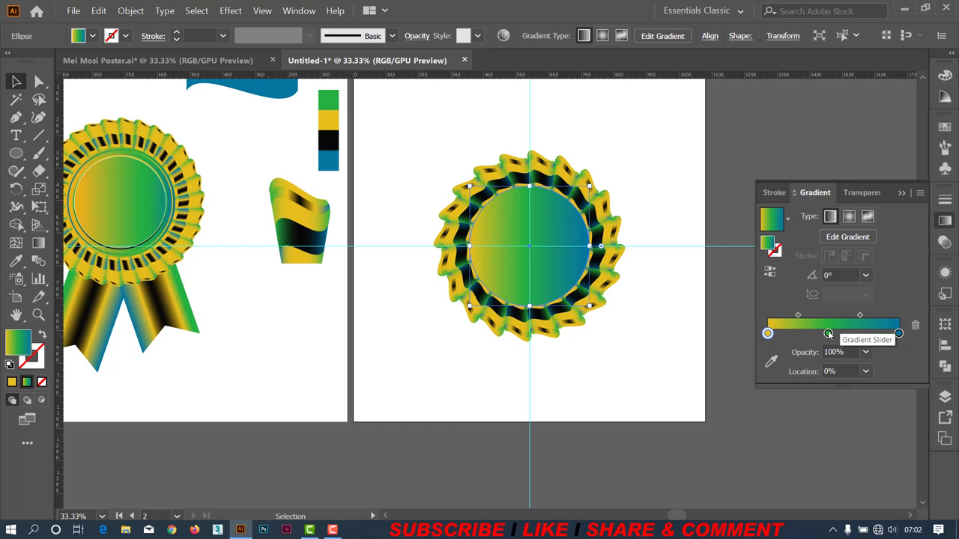
pyautogui.moveTo(827, 334); pyautogui.dragTo(888, 317)
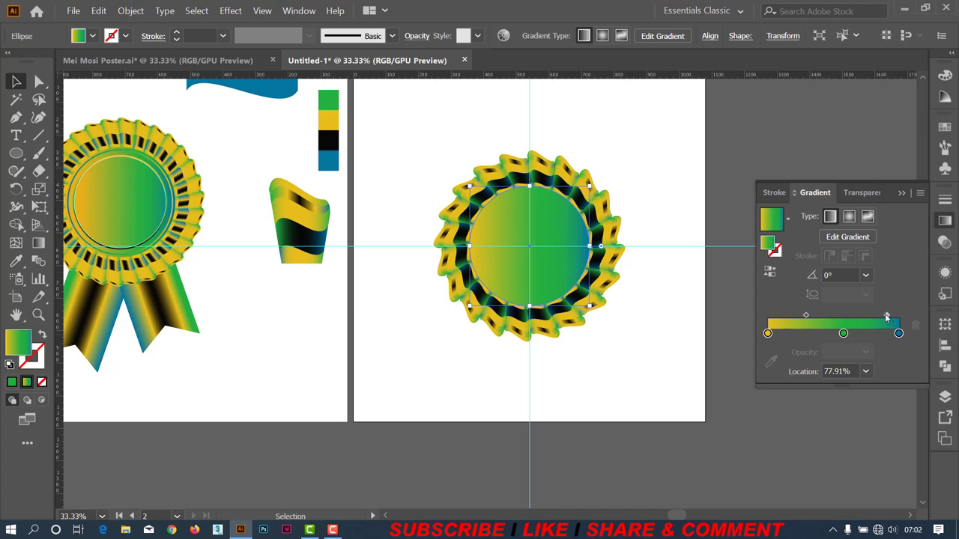
pyautogui.moveTo(886, 315); pyautogui.dragTo(888, 315)
pyautogui.click(902, 193)
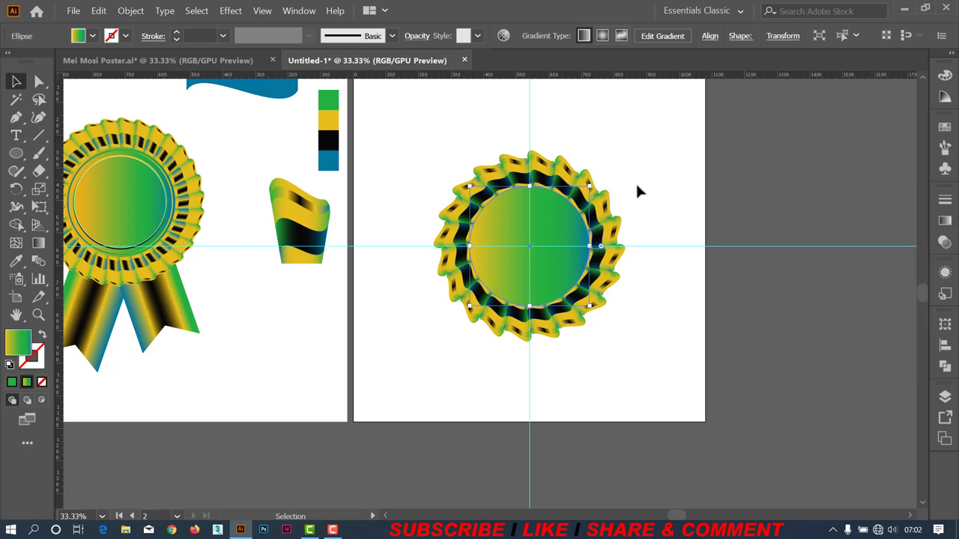
# Select the centre circle and reverse its gradient in the Gradient panel.
pyautogui.click(605, 203)
pyautogui.click(563, 204)
pyautogui.press('a')
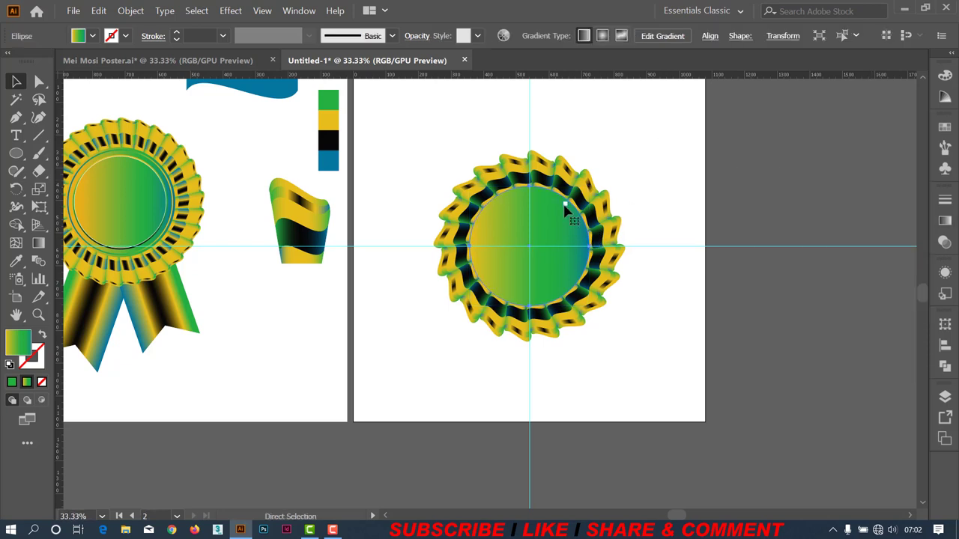
pyautogui.press('v')
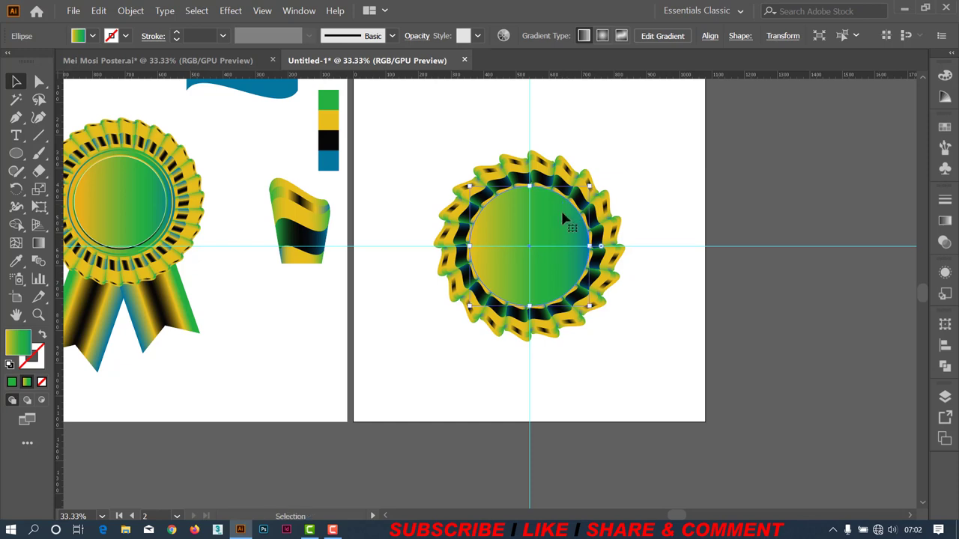
pyautogui.click(945, 220)
pyautogui.click(770, 273)
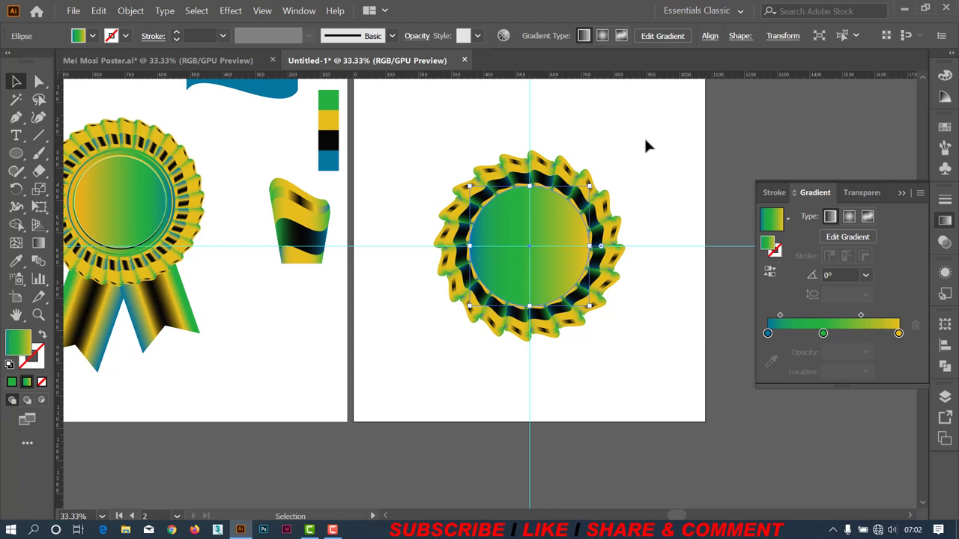
pyautogui.hotkey('ctrl', 'shift', 'a')
pyautogui.keyDown('ctrl'); pyautogui.click(567, 217); pyautogui.keyUp('ctrl')
# Shrink the gradient circle from its centre to about 321 px and reverse its gradient.
pyautogui.moveTo(590, 186); pyautogui.dragTo(585, 188)
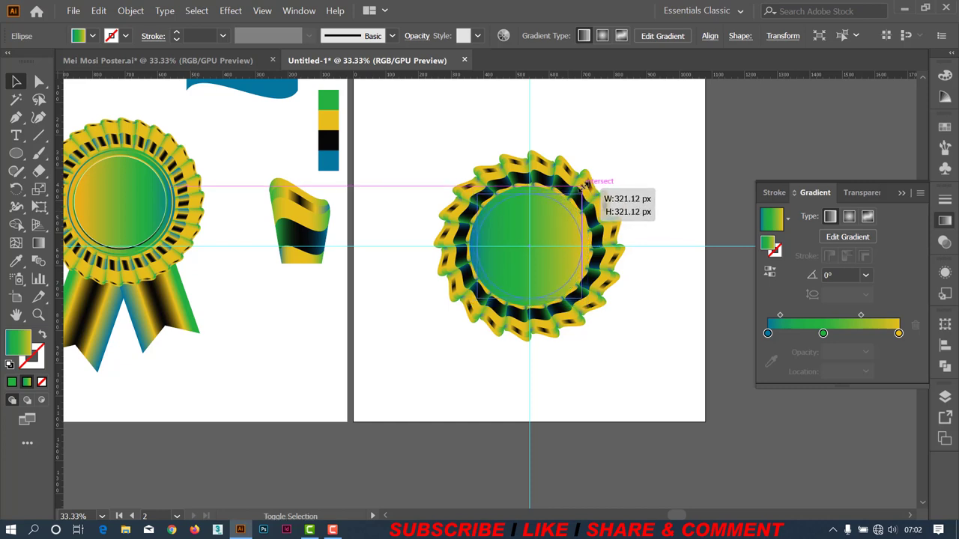
pyautogui.moveTo(586, 187); pyautogui.dragTo(582, 194)
pyautogui.click(769, 271)
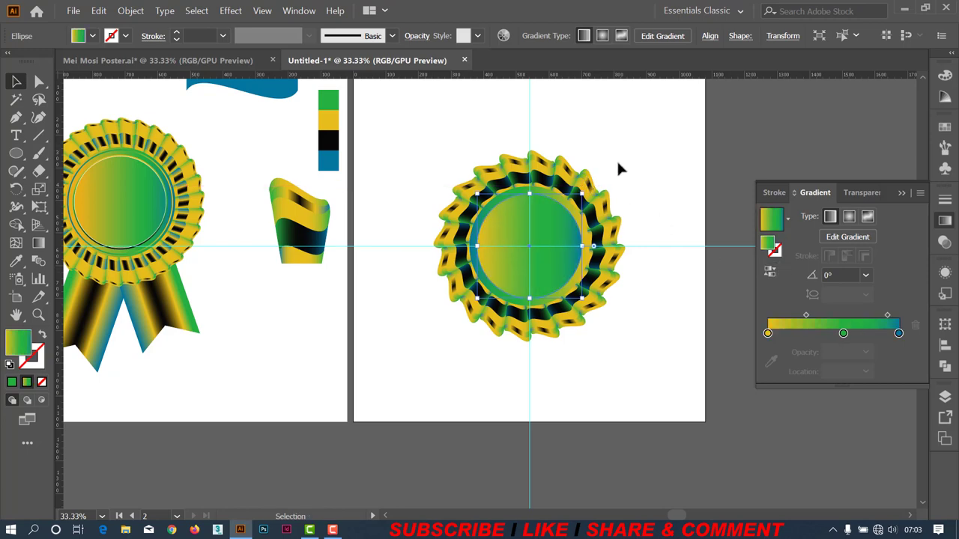
# Shrink another circle copy slightly and fill it white.
pyautogui.hotkey('ctrl', '=')
pyautogui.hotkey('ctrl', '=')
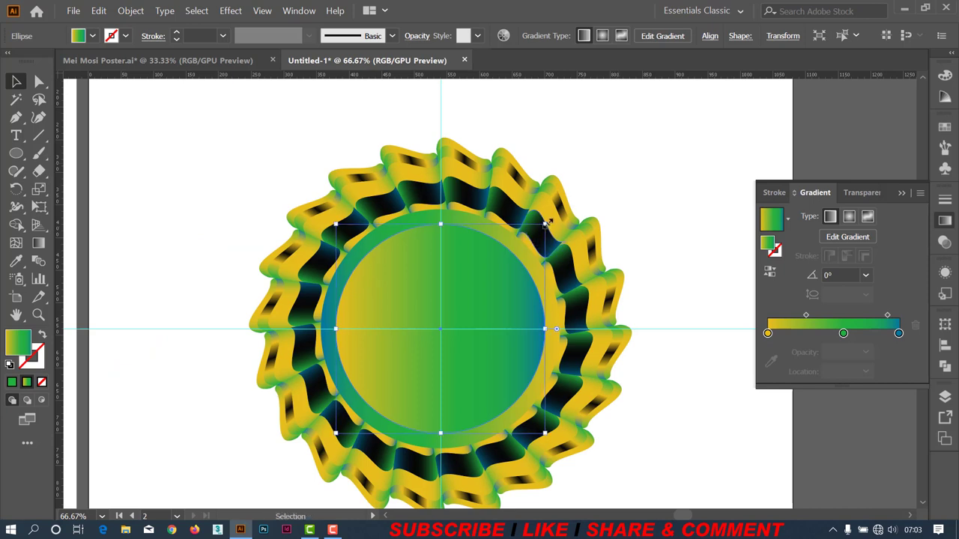
pyautogui.moveTo(546, 223); pyautogui.dragTo(549, 221)
pyautogui.click(84, 38)
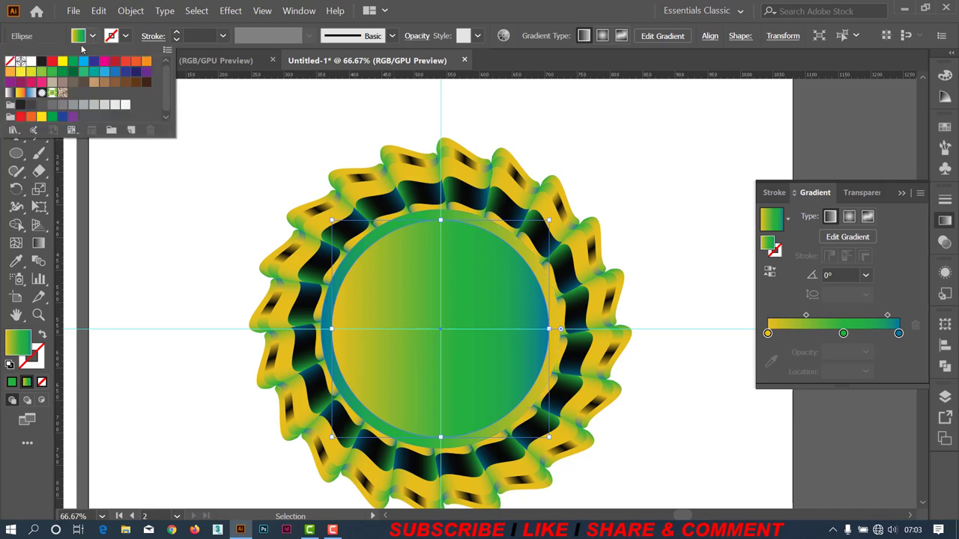
pyautogui.click(30, 63)
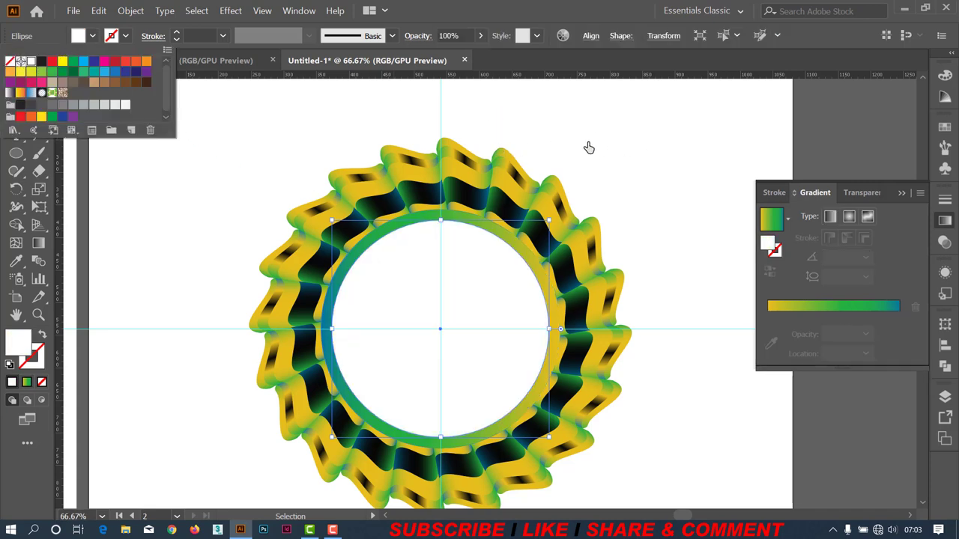
pyautogui.click(479, 262)
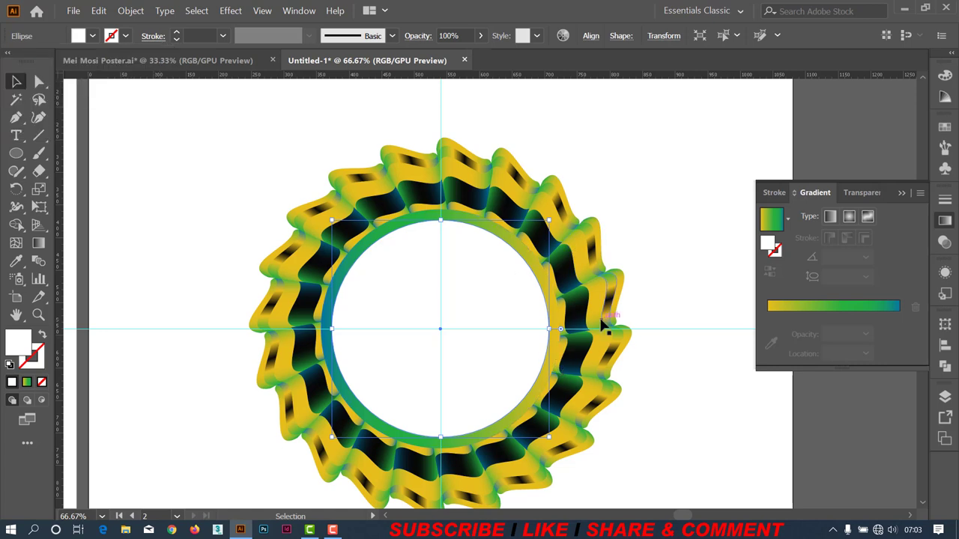
# Paste a gradient circle in front and shrink it, leaving a thin white ring.
pyautogui.hotkey('ctrl', 'f')
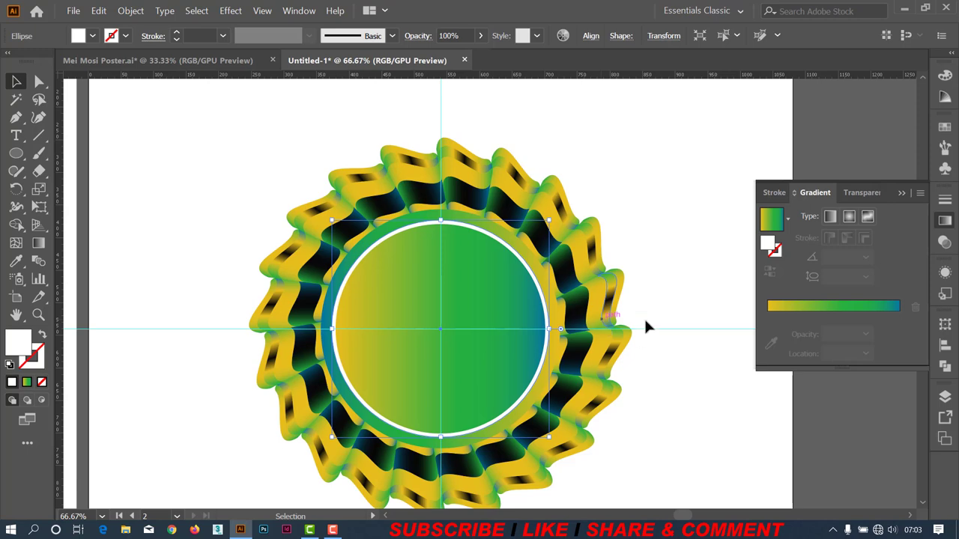
pyautogui.scroll(1, 603, 275)
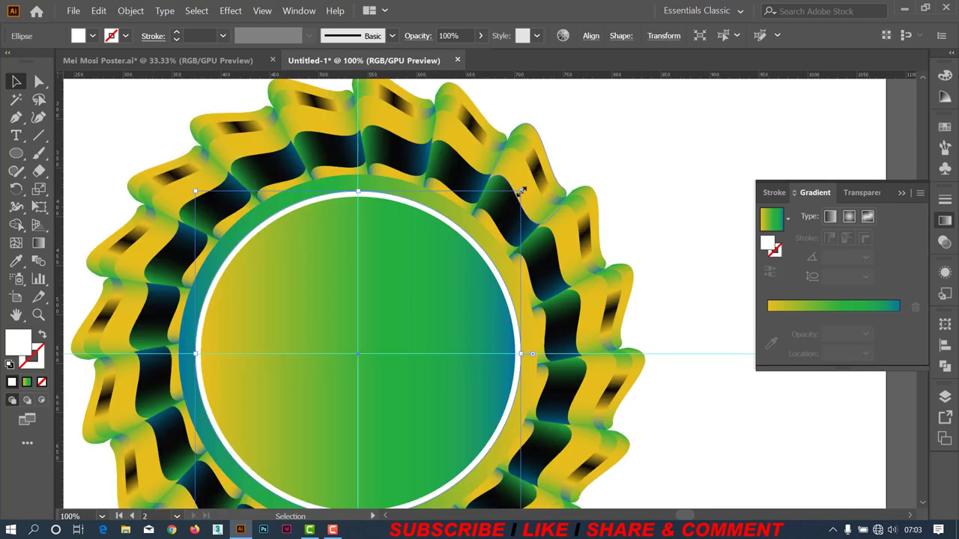
pyautogui.press('shift')
pyautogui.moveTo(522, 191); pyautogui.dragTo(514, 188)
pyautogui.scroll(-3, 604, 217)
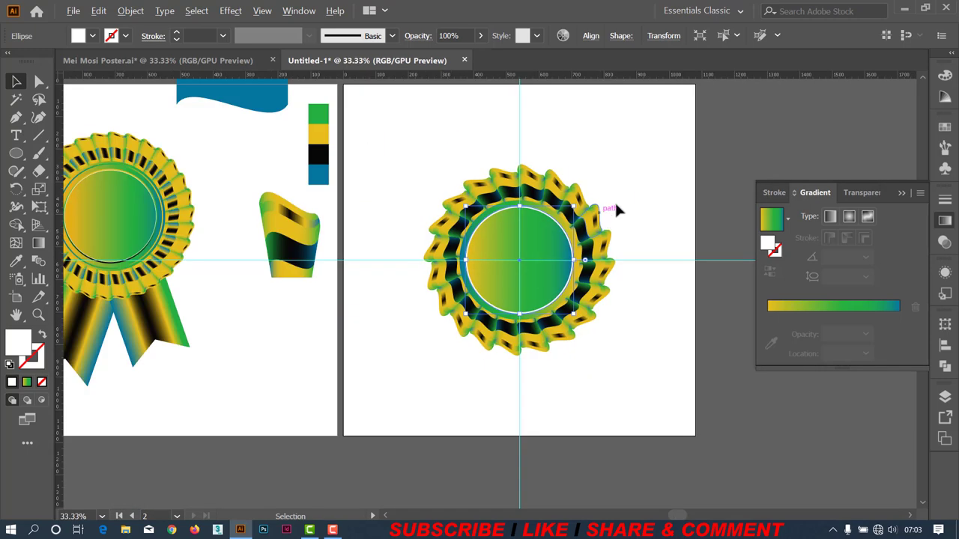
# Recentre the view on the badge and select its gradient circle and outer ring.
pyautogui.click(636, 182)
pyautogui.moveTo(642, 167)
pyautogui.mouseDown()
pyautogui.moveTo(614, 153)
pyautogui.moveTo(610, 166)
pyautogui.mouseUp()
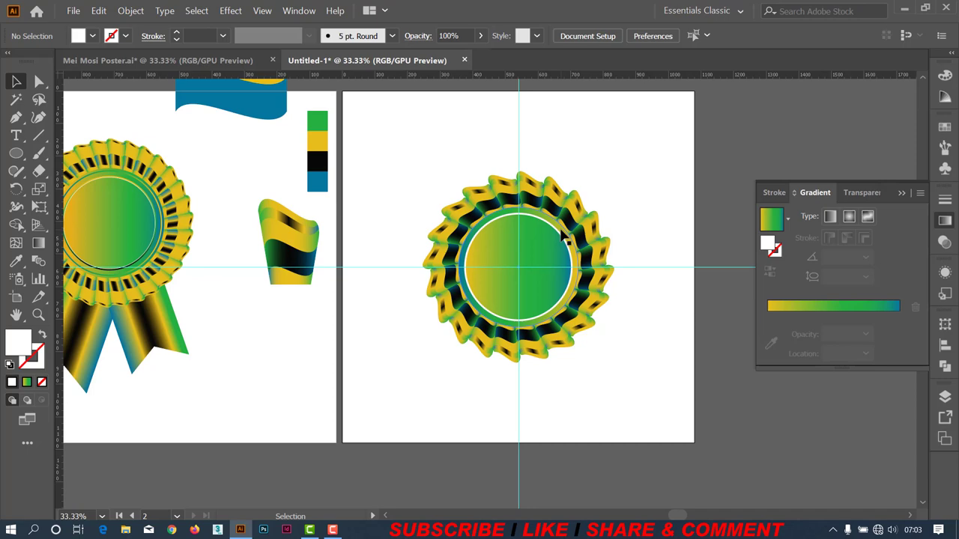
pyautogui.scroll(1, 565, 238)
pyautogui.scroll(1, 566, 237)
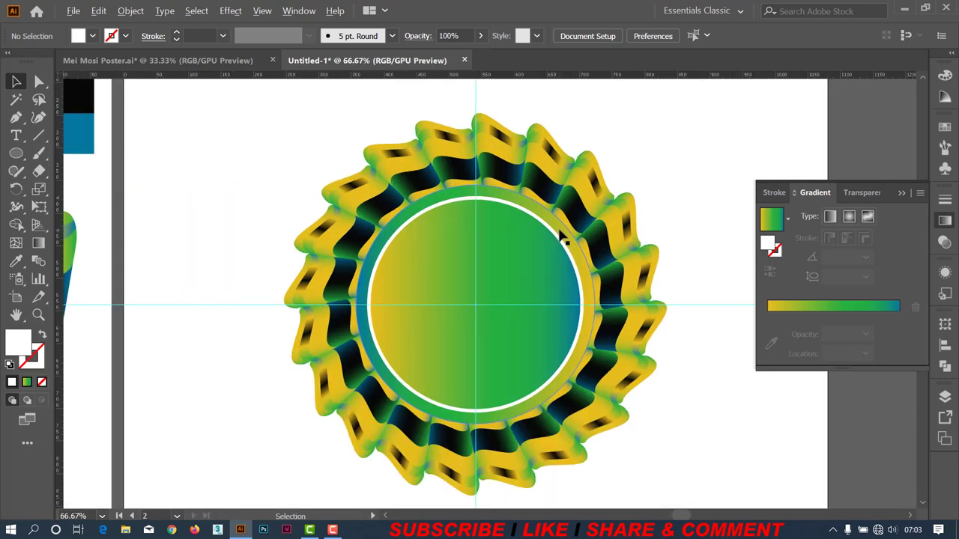
pyautogui.scroll(1, 565, 237)
pyautogui.click(525, 253)
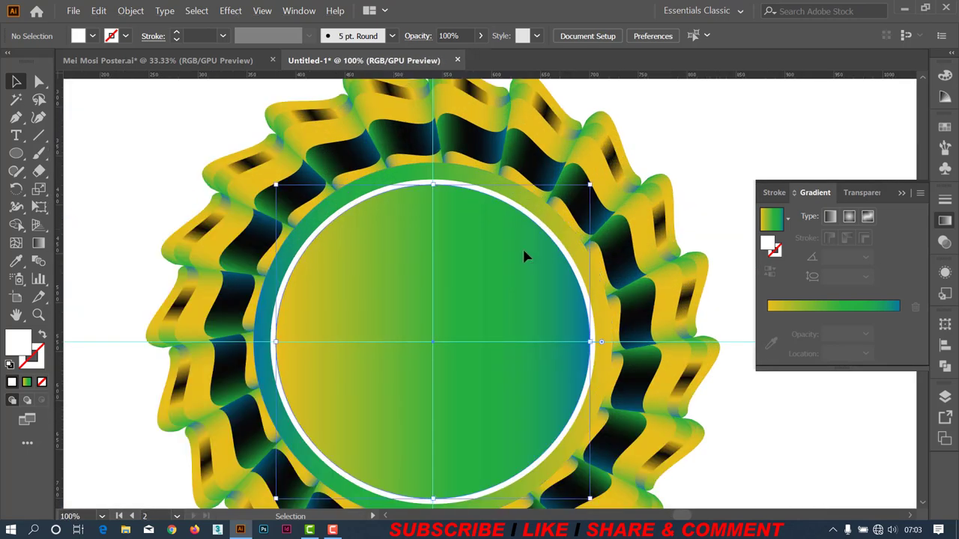
pyautogui.click(672, 148)
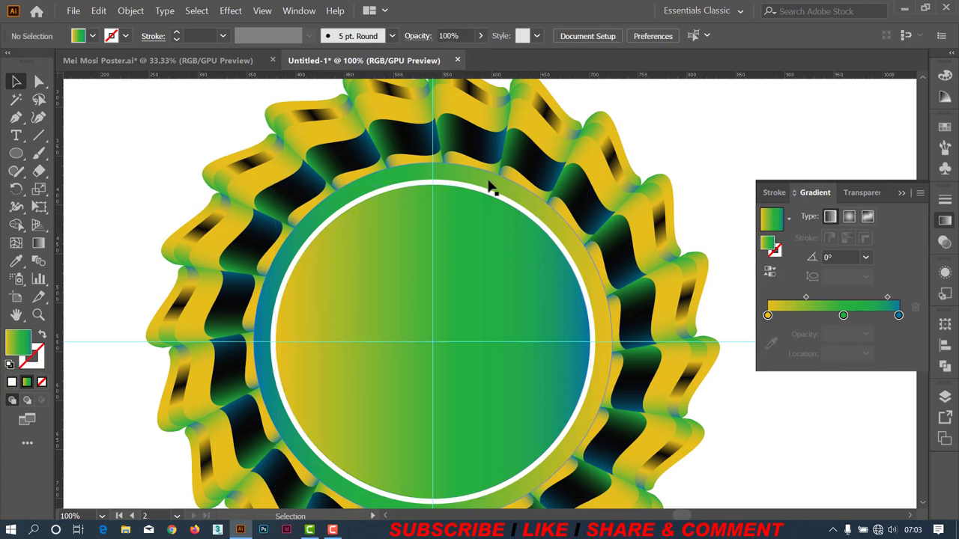
# Paste a copy of the ring in front, shrink it from the centre, and reverse its gradient.
pyautogui.press('a')
pyautogui.click(515, 181)
pyautogui.press('v')
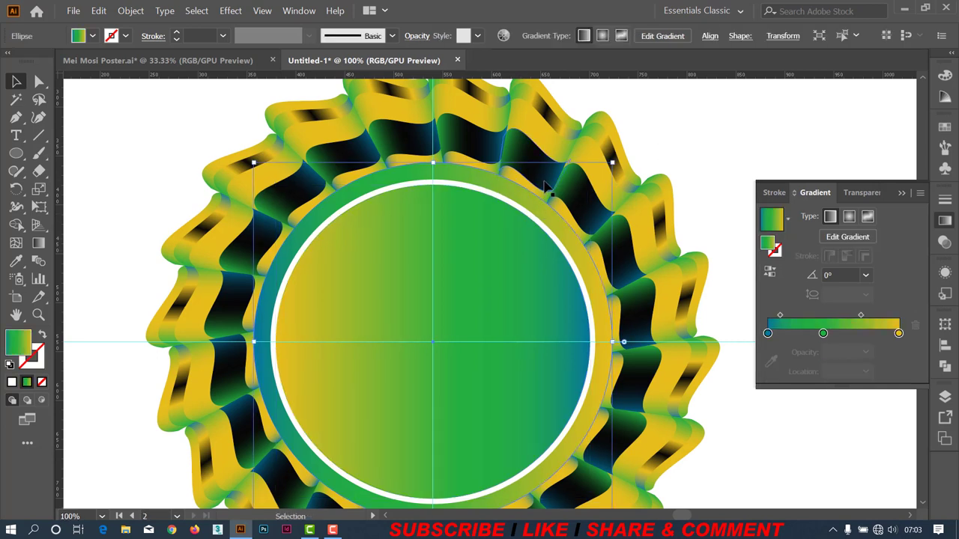
pyautogui.press('shift')
pyautogui.moveTo(613, 161); pyautogui.dragTo(599, 168)
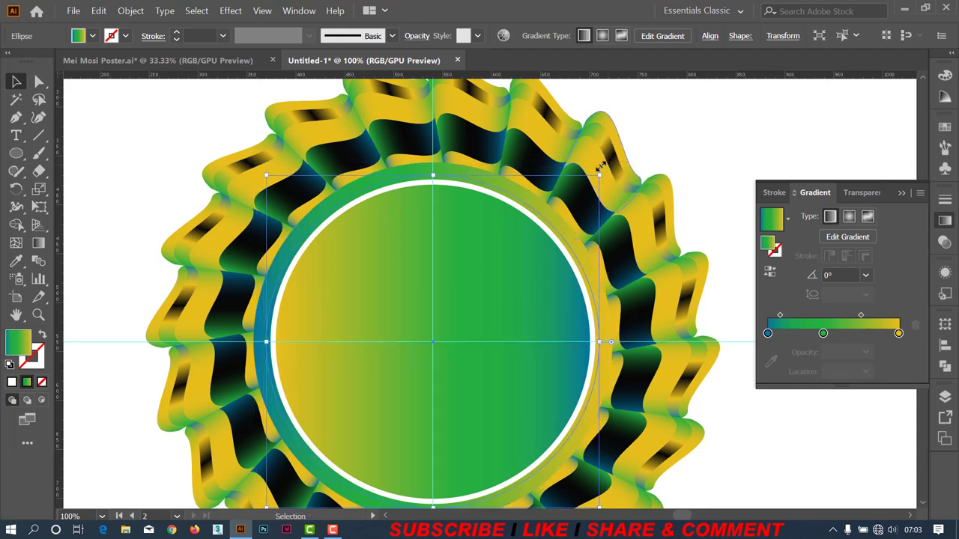
pyautogui.click(770, 271)
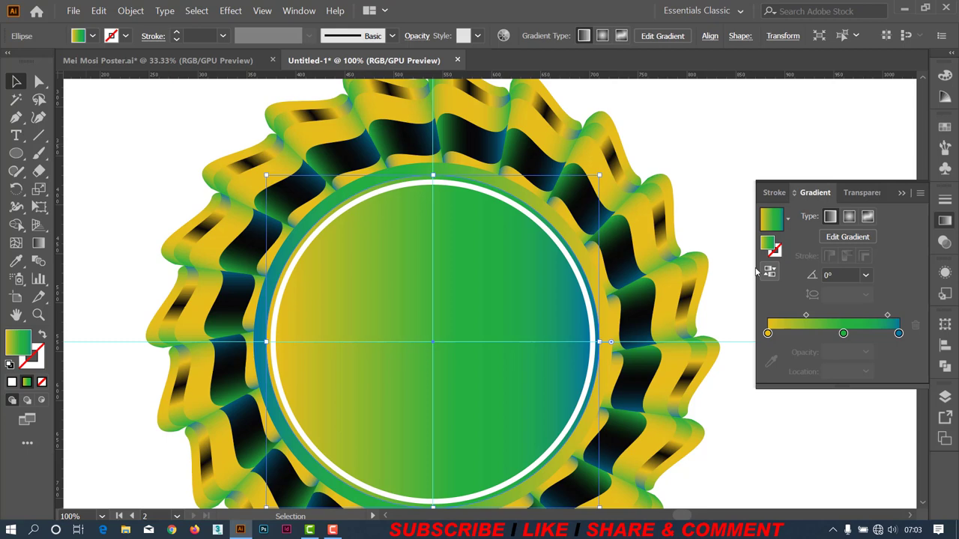
# Marquee-select every part of the badge and group it.
pyautogui.click(657, 150)
pyautogui.scroll(-2, 525, 246)
pyautogui.scroll(-1, 516, 241)
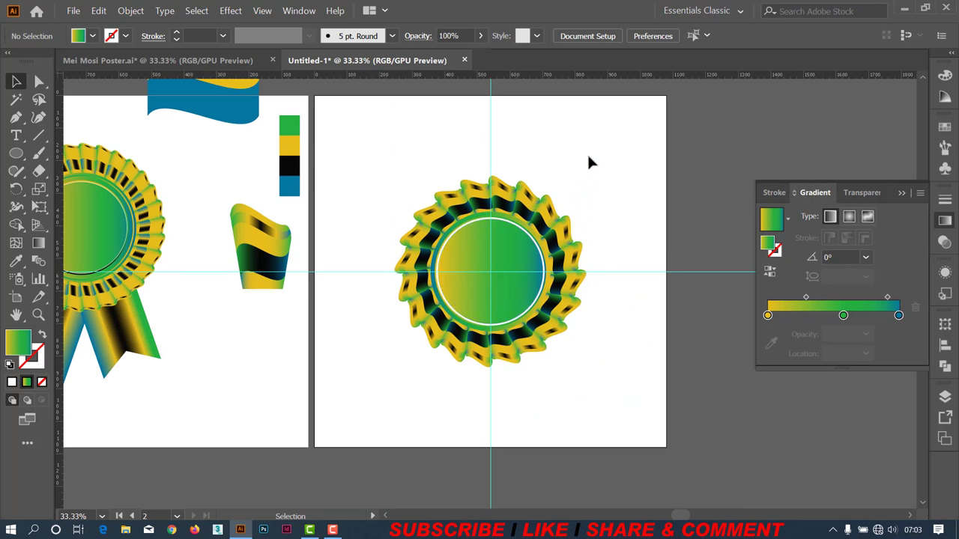
pyautogui.scroll(-1, 589, 157)
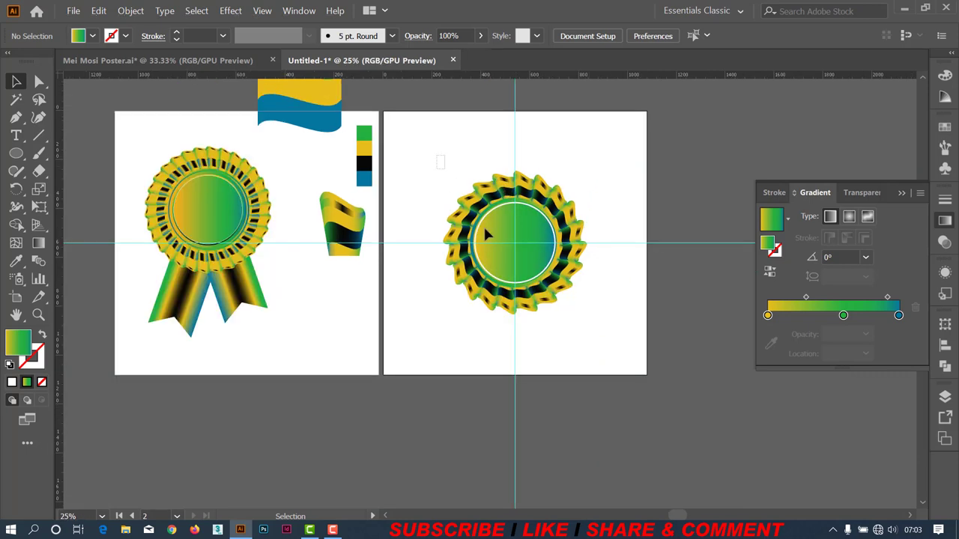
pyautogui.moveTo(483, 233); pyautogui.dragTo(576, 320)
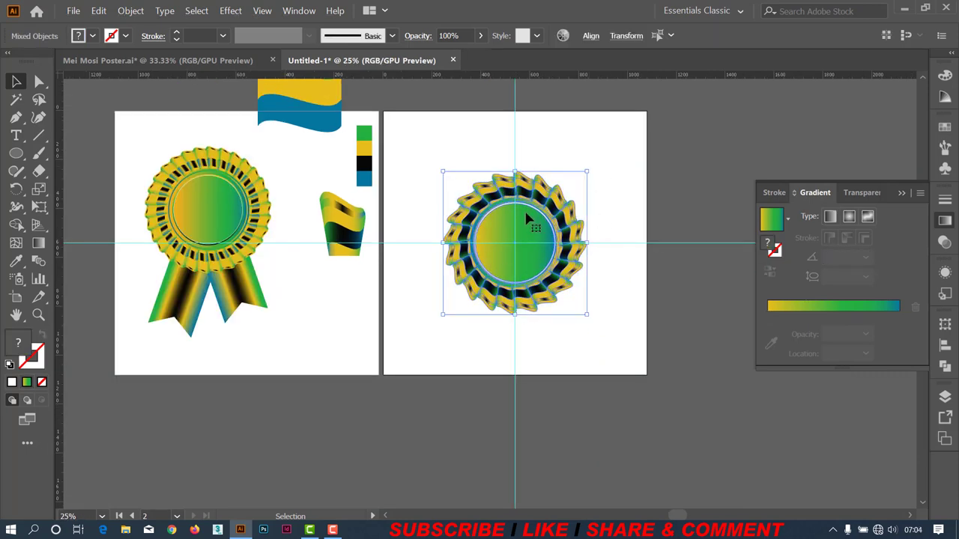
pyautogui.rightClick(525, 213)
pyautogui.click(556, 293)
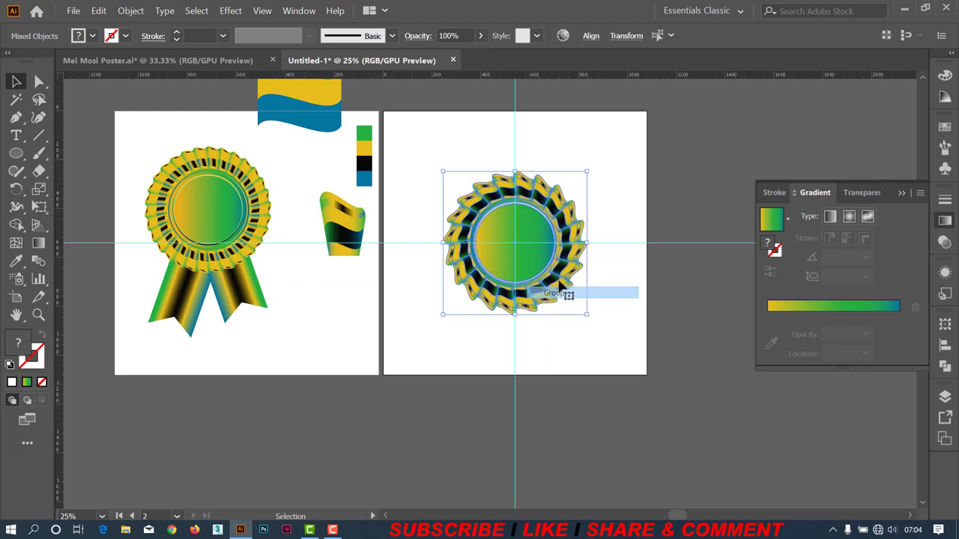
# Delete the cyan guide lines and move the badge up slightly.
pyautogui.click(601, 154)
pyautogui.scroll(-1, 611, 180)
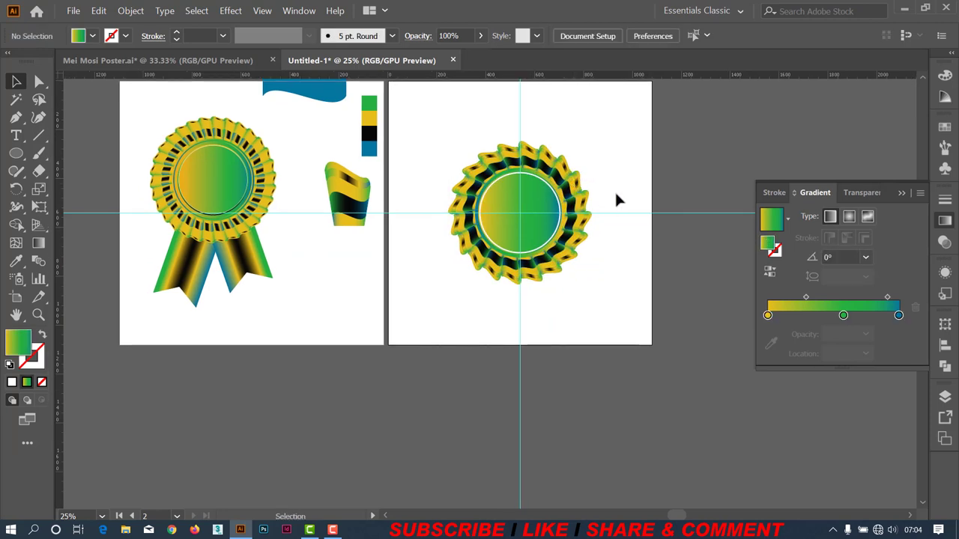
pyautogui.hotkey('ctrl', 'alt', '5')
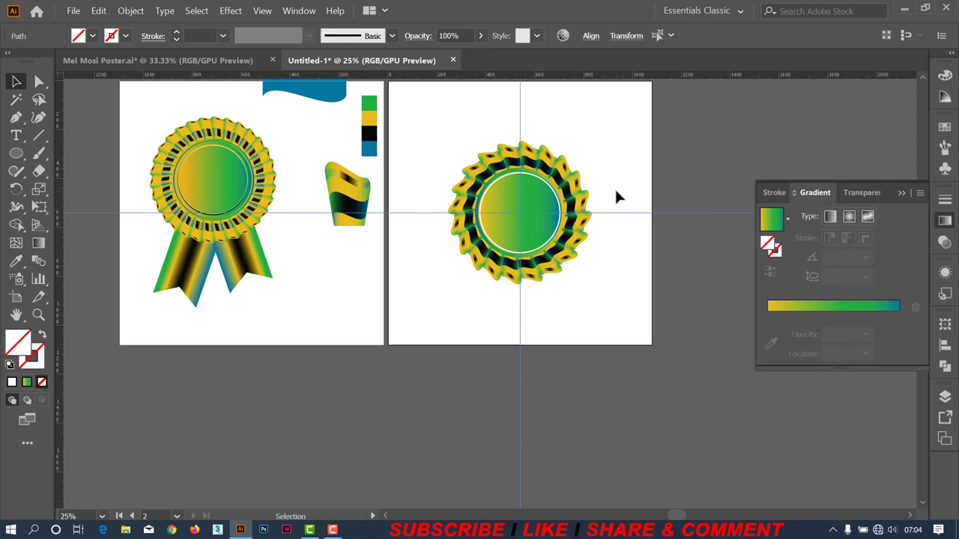
pyautogui.press('Delete')
pyautogui.scroll(1, 589, 196)
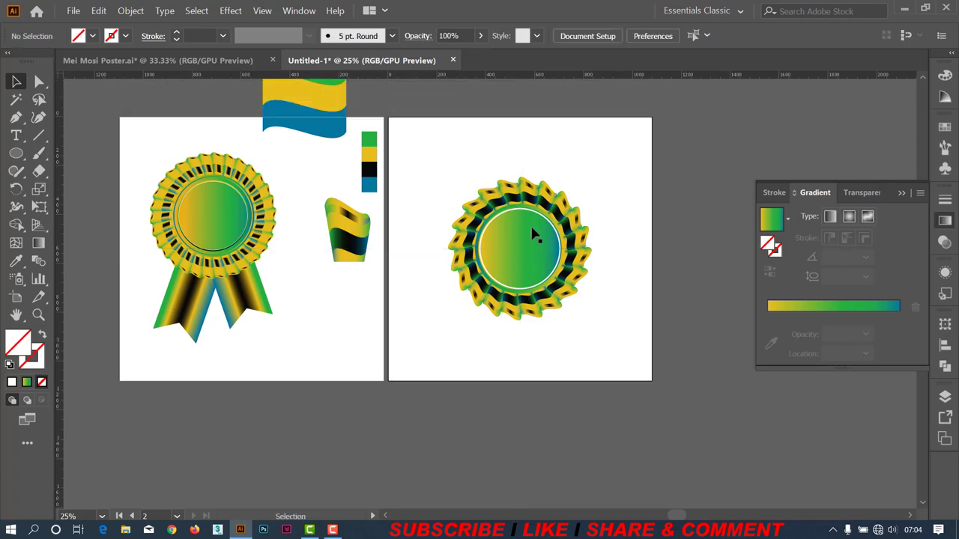
pyautogui.moveTo(521, 231); pyautogui.dragTo(518, 197)
pyautogui.click(618, 191)
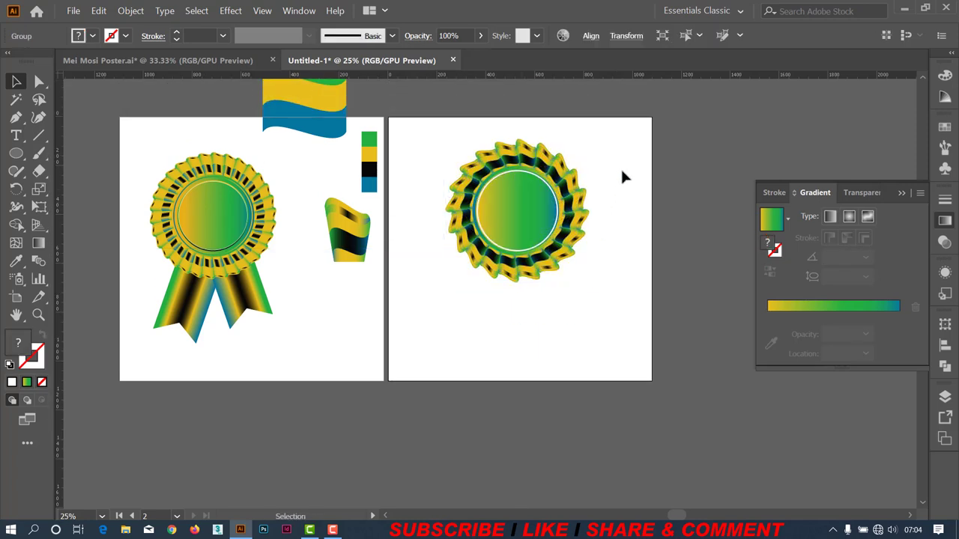
pyautogui.click(16, 153)
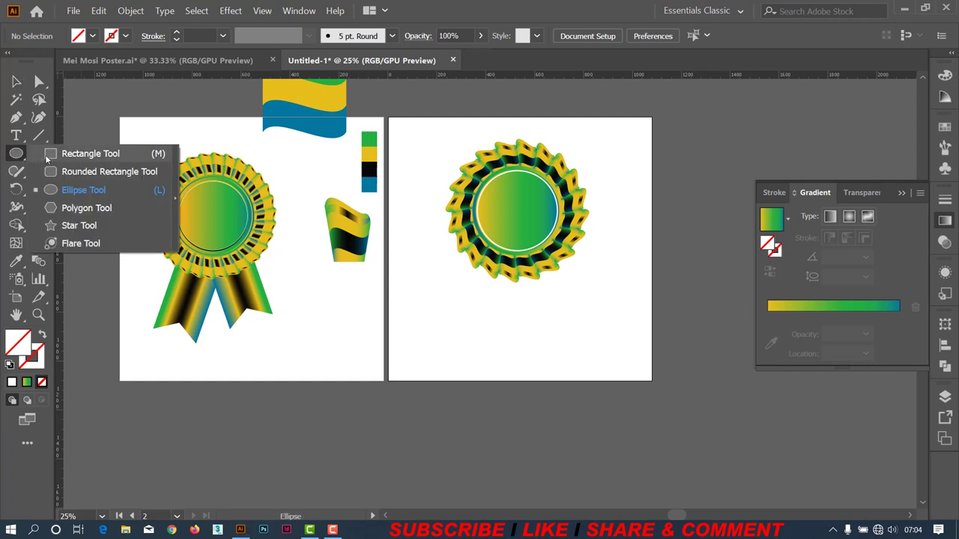
# Draw a tall rectangle below the badge and fill it with the flag's blue.
pyautogui.click(50, 155)
pyautogui.moveTo(450, 289)
pyautogui.mouseDown()
pyautogui.moveTo(511, 391)
pyautogui.moveTo(493, 419)
pyautogui.mouseUp()
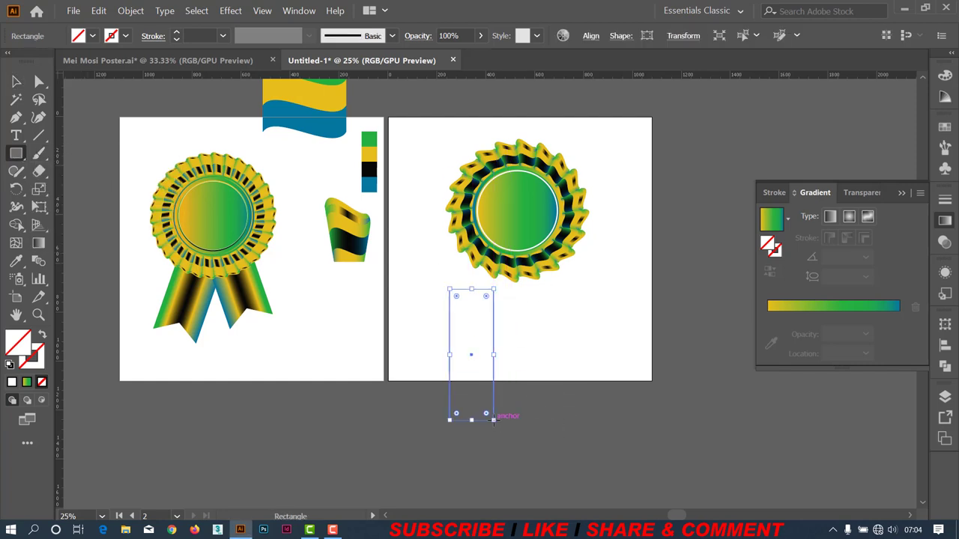
pyautogui.click(16, 261)
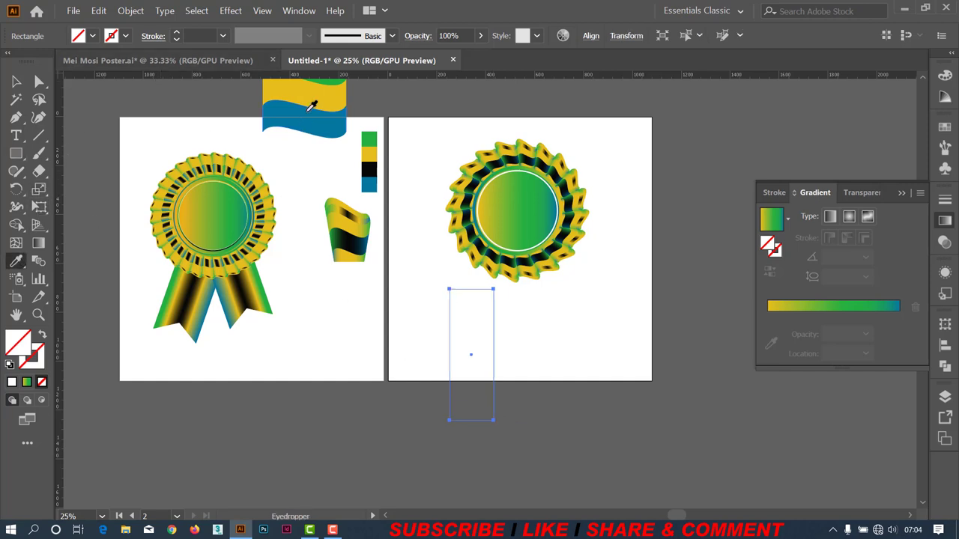
pyautogui.click(307, 112)
pyautogui.press('v')
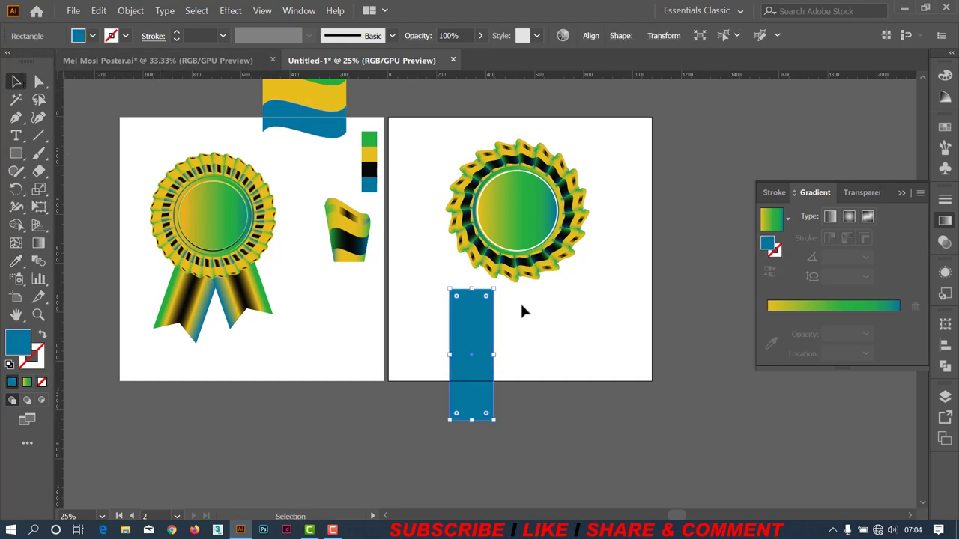
pyautogui.keyDown('alt'); pyautogui.scroll(1, 522, 310); pyautogui.keyUp('alt')
pyautogui.scroll(-3, 574, 295)
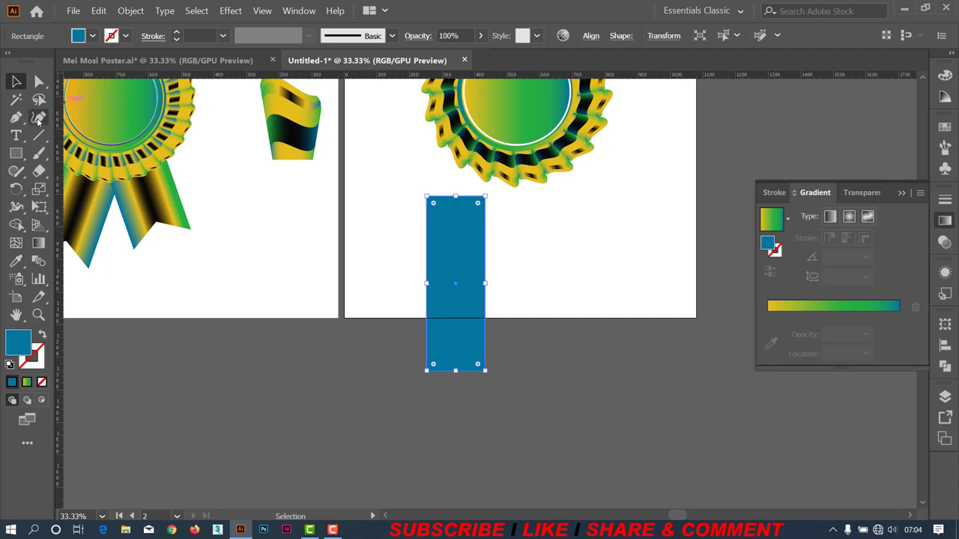
# Add an anchor at the bottom edge's midpoint and push it up into a V-notch.
pyautogui.moveTo(15, 117); pyautogui.dragTo(60, 114)
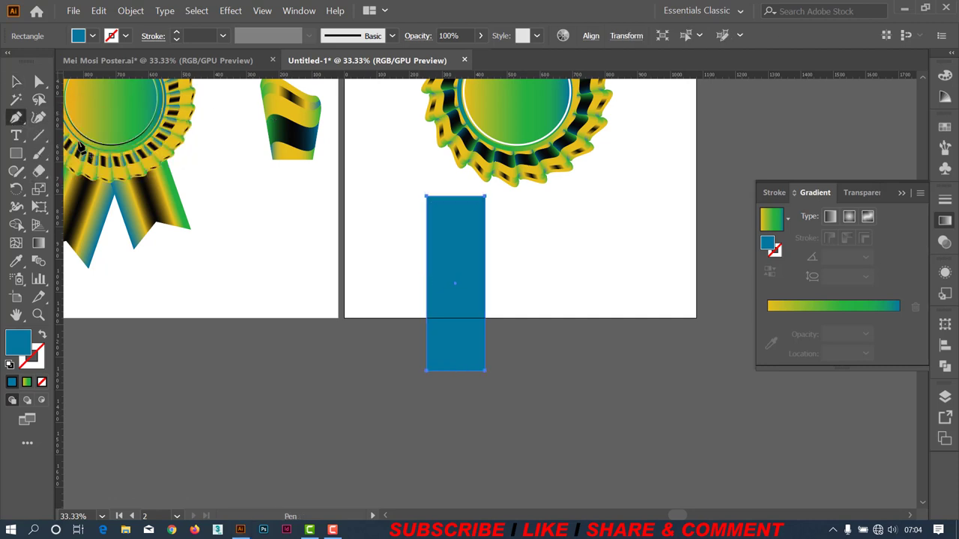
pyautogui.press('+')
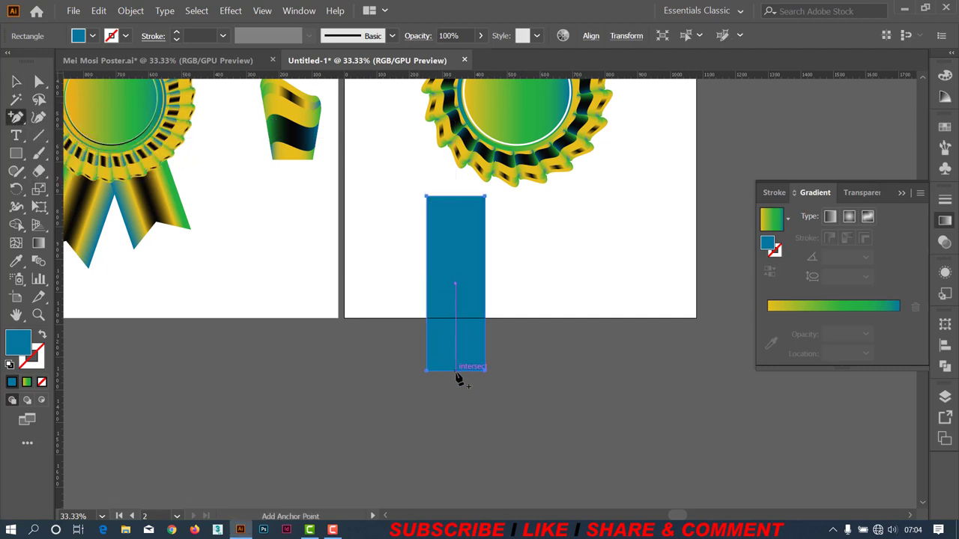
pyautogui.click(456, 370)
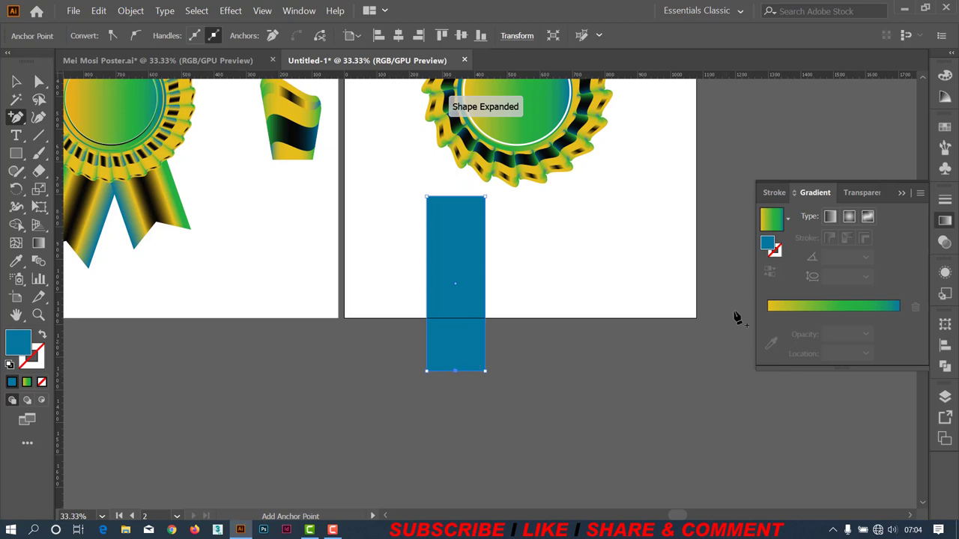
pyautogui.hotkey('shift', 'Up')
pyautogui.hotkey('shift', 'Up')
pyautogui.hotkey('shift', 'Up')
pyautogui.hotkey('shift', 'Up')
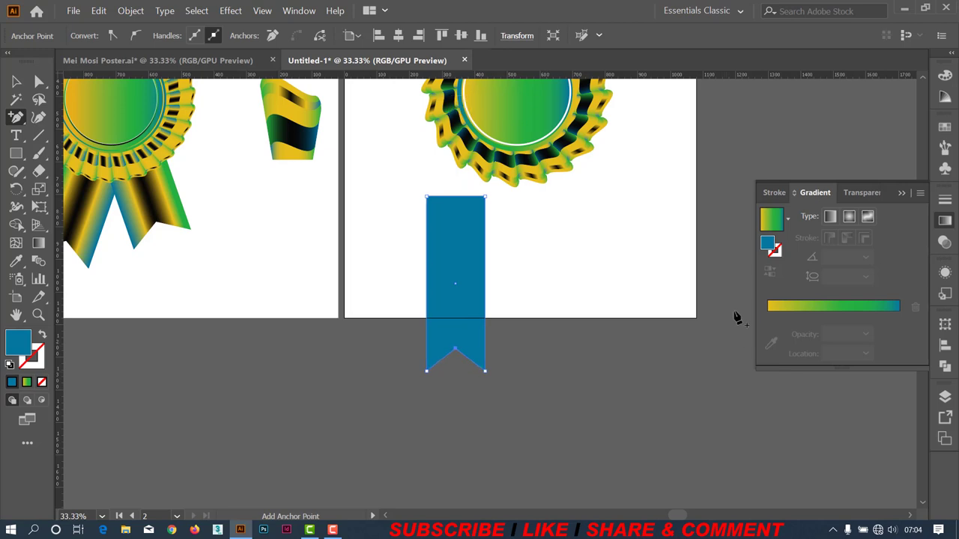
pyautogui.press('v')
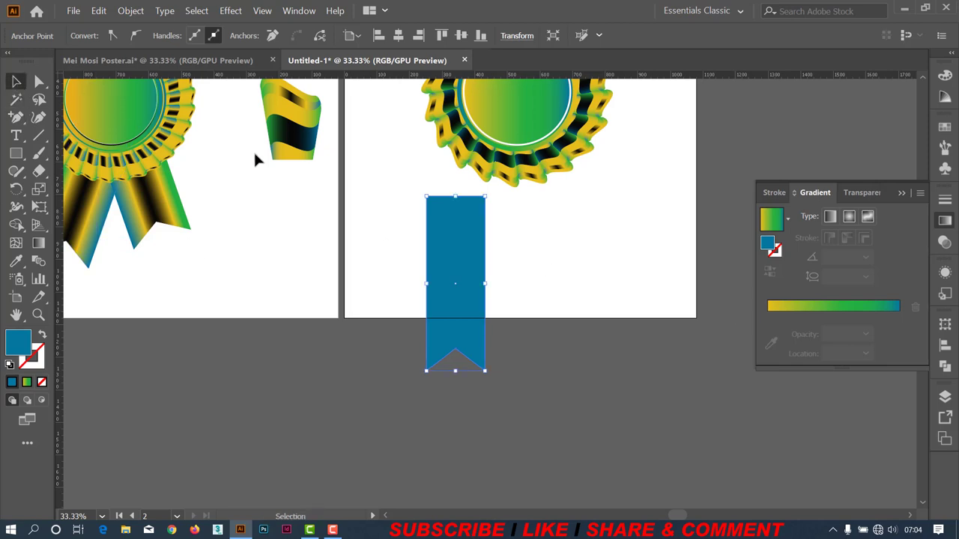
pyautogui.scroll(3, 255, 159)
pyautogui.hscroll(-2, 255, 159)
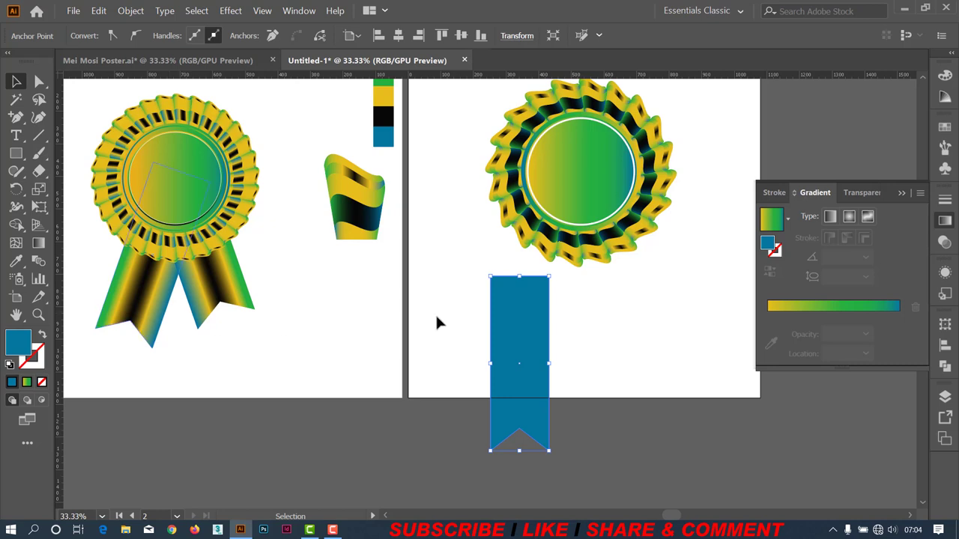
# Apply the yellow-green-blue gradient to the ribbon and make its middle stop black.
pyautogui.click(772, 219)
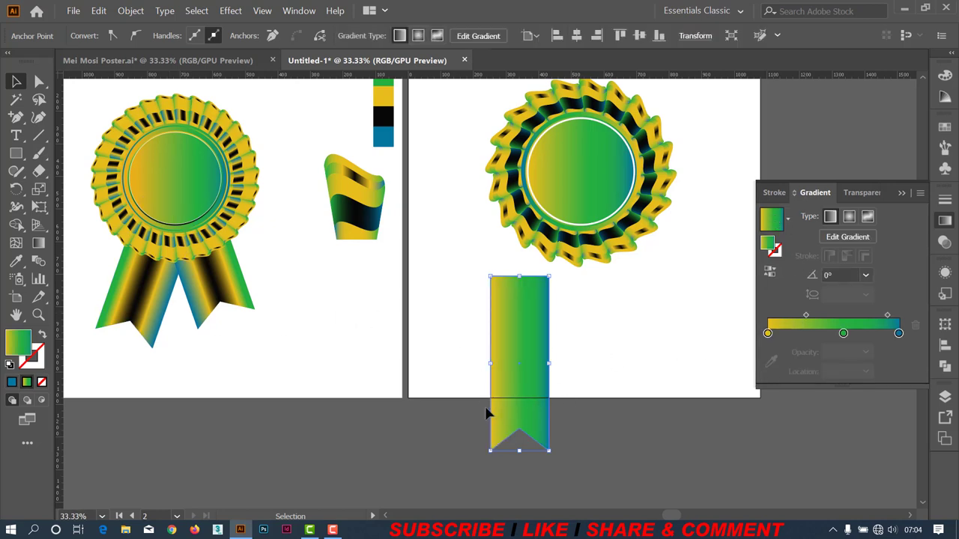
pyautogui.click(843, 334)
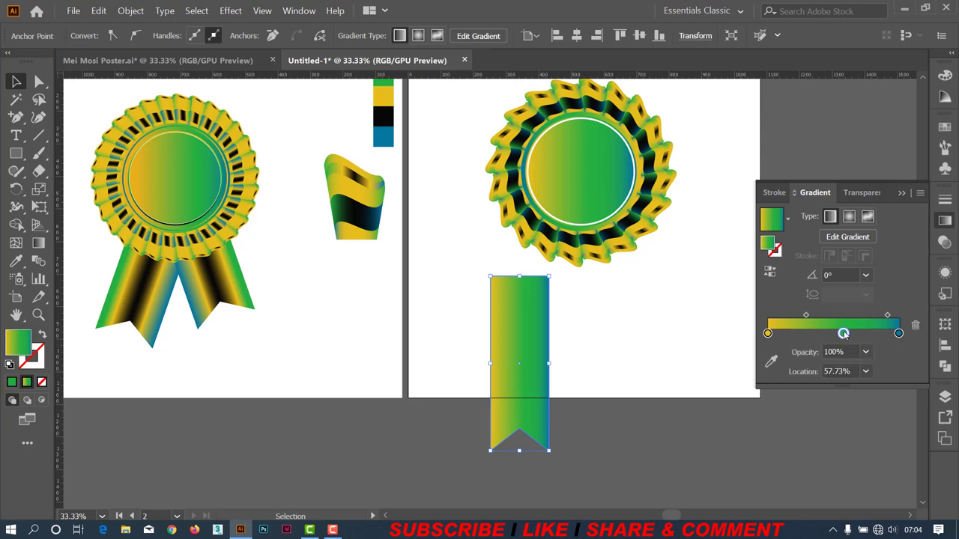
pyautogui.click(15, 261)
pyautogui.click(383, 116)
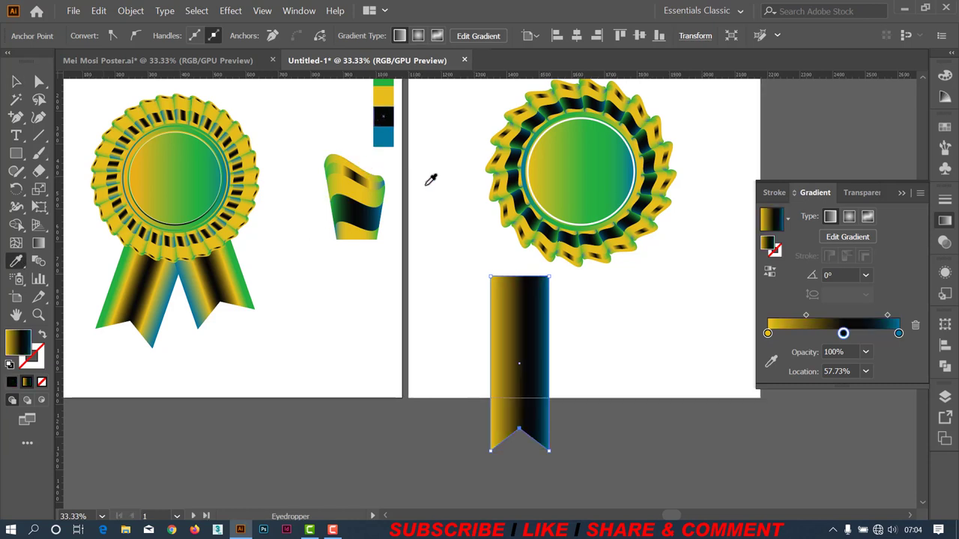
# Add yellow stops at 73.28% and near the left end, and make the leftmost stop green.
pyautogui.click(864, 335)
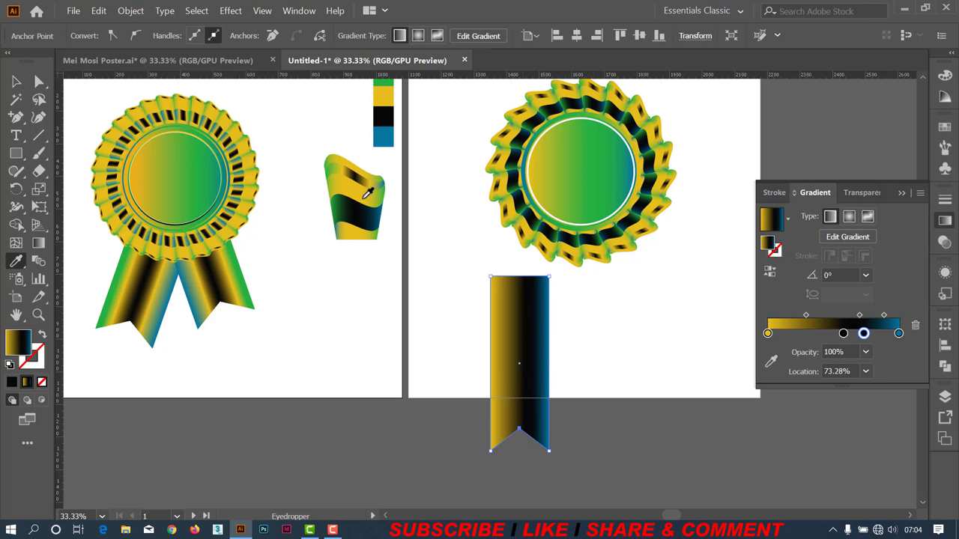
pyautogui.keyDown('shift'); pyautogui.click(383, 97); pyautogui.keyUp('shift')
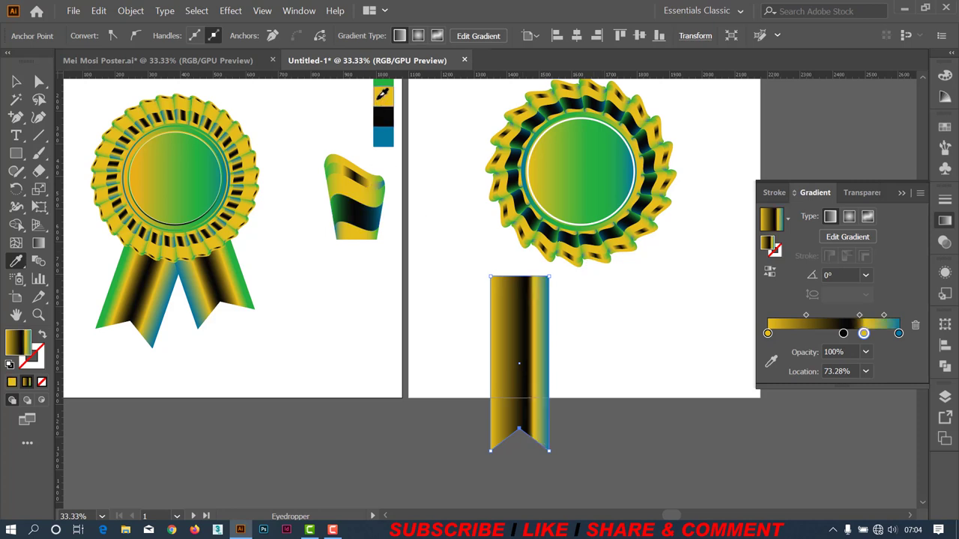
pyautogui.moveTo(768, 334); pyautogui.dragTo(813, 334)
pyautogui.click(777, 334)
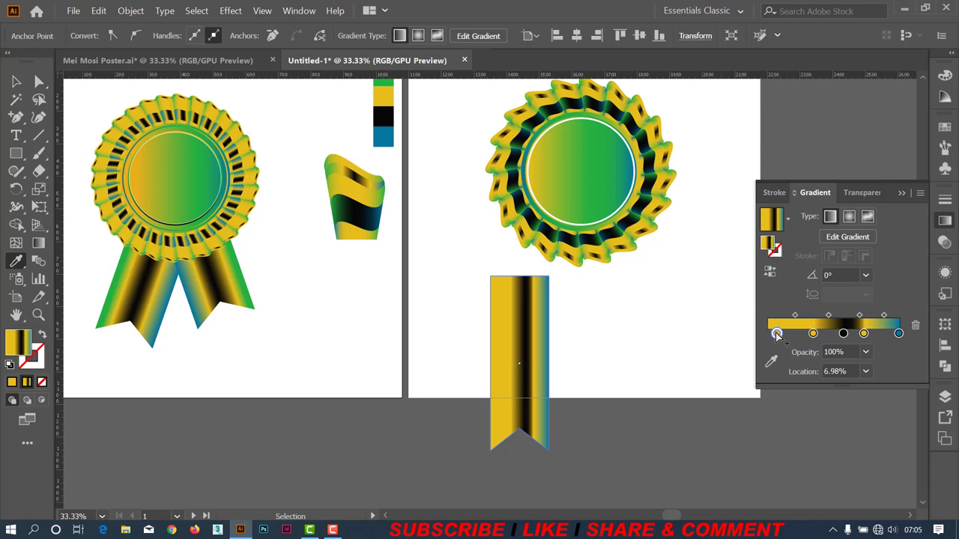
pyautogui.scroll(1, 384, 116)
pyautogui.keyDown('shift'); pyautogui.click(380, 100); pyautogui.keyUp('shift')
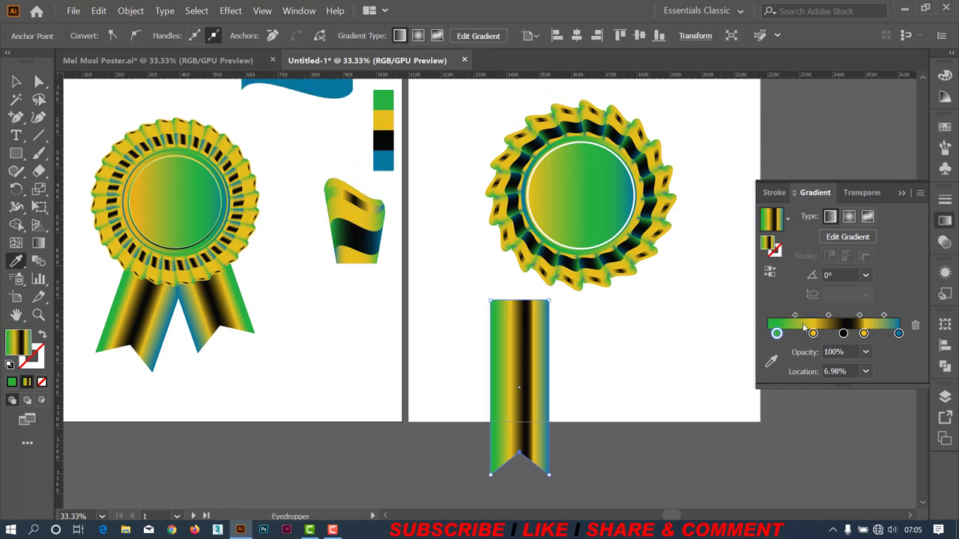
pyautogui.keyDown('ctrl'); pyautogui.click(603, 356); pyautogui.keyUp('ctrl')
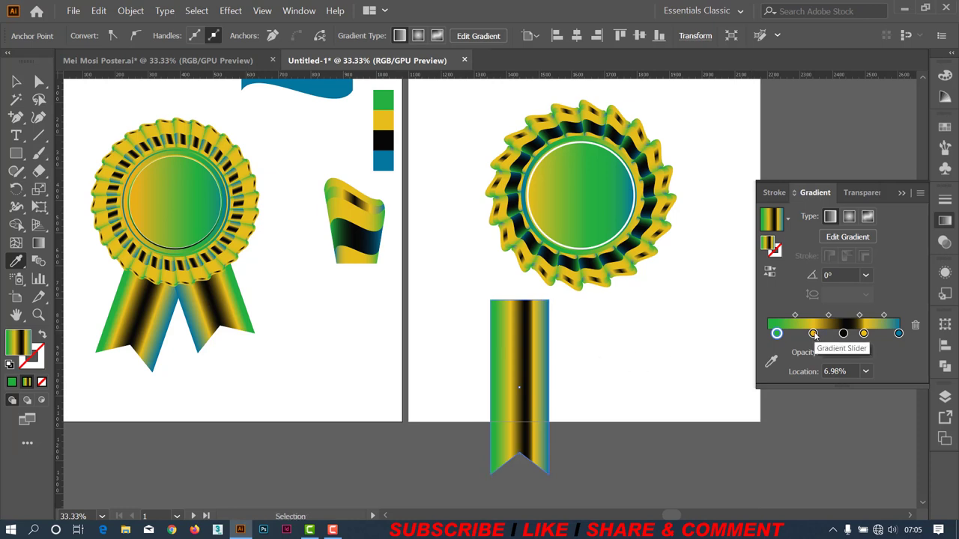
# Reposition the yellow, black and green gradient stops, then close the Gradient panel.
pyautogui.moveTo(813, 334)
pyautogui.mouseDown()
pyautogui.moveTo(801, 333)
pyautogui.moveTo(835, 333)
pyautogui.mouseUp()
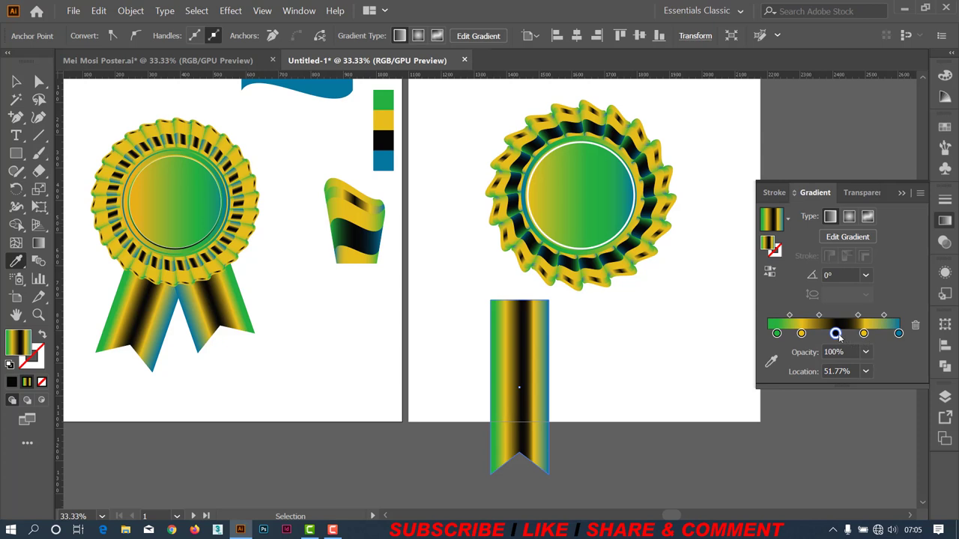
pyautogui.moveTo(835, 333)
pyautogui.mouseDown()
pyautogui.moveTo(824, 333)
pyautogui.moveTo(871, 334)
pyautogui.mouseUp()
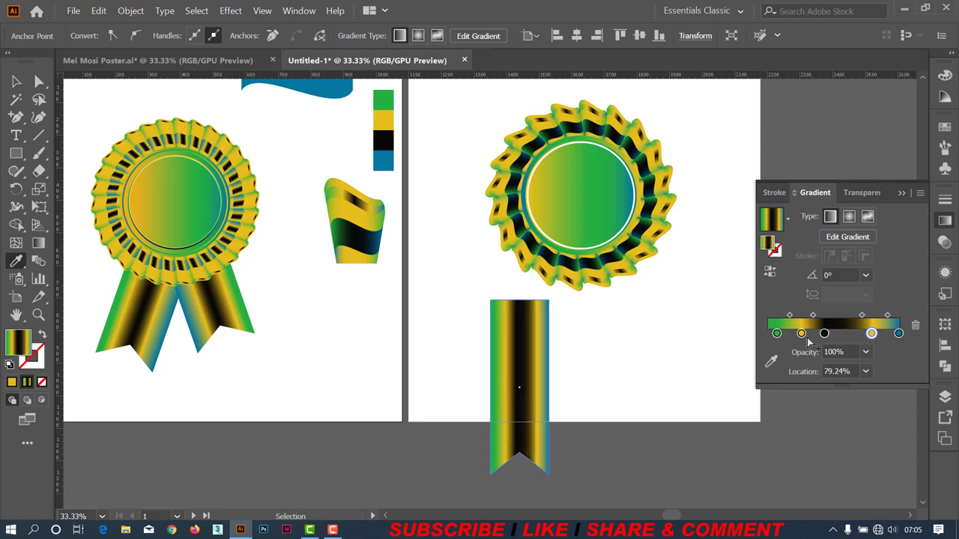
pyautogui.moveTo(778, 335); pyautogui.dragTo(833, 333)
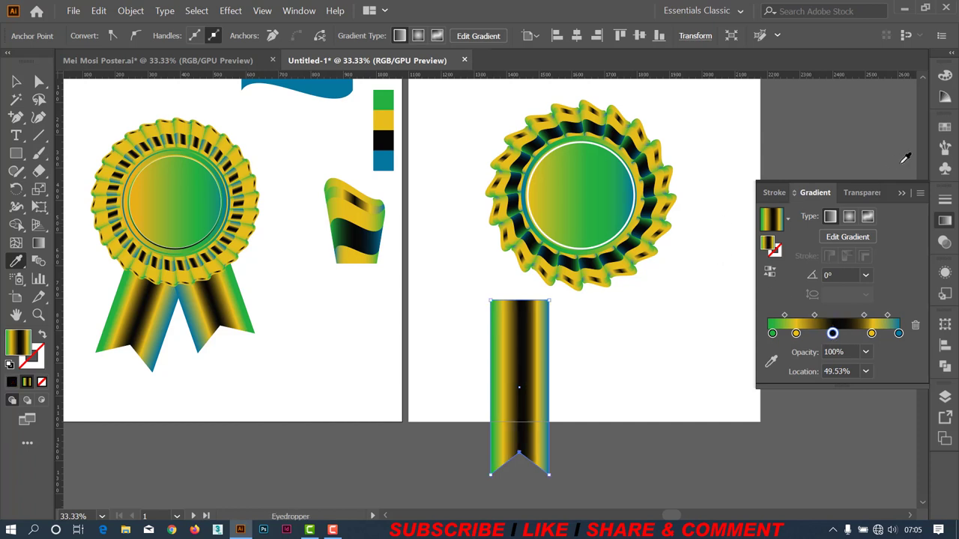
pyautogui.click(901, 193)
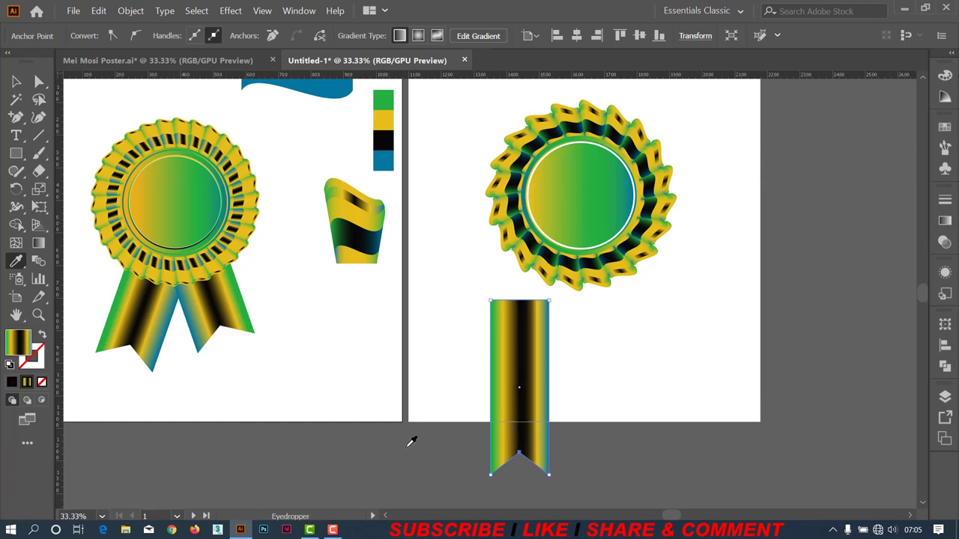
# Tilt the ribbon tail to about 346.6° and reflect it vertically.
pyautogui.click(15, 81)
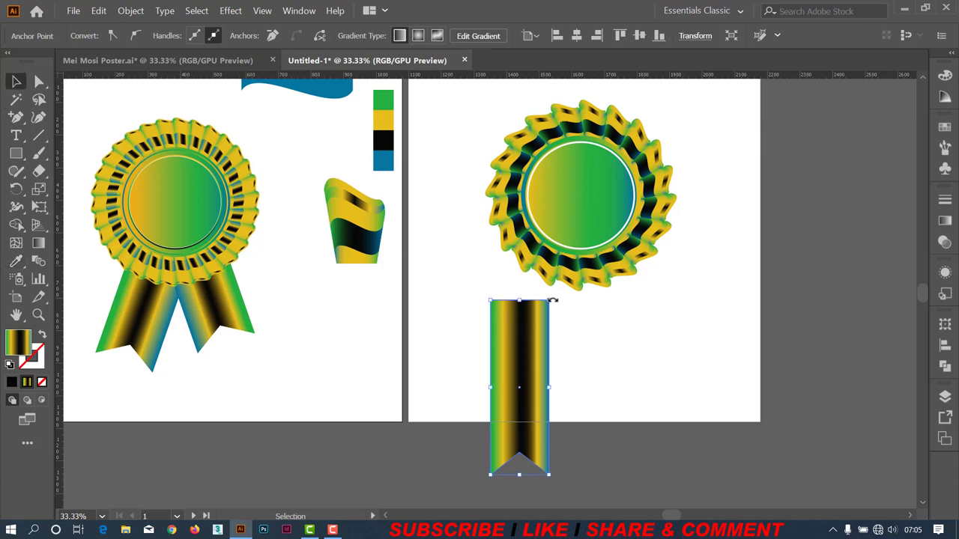
pyautogui.moveTo(552, 298); pyautogui.dragTo(574, 308)
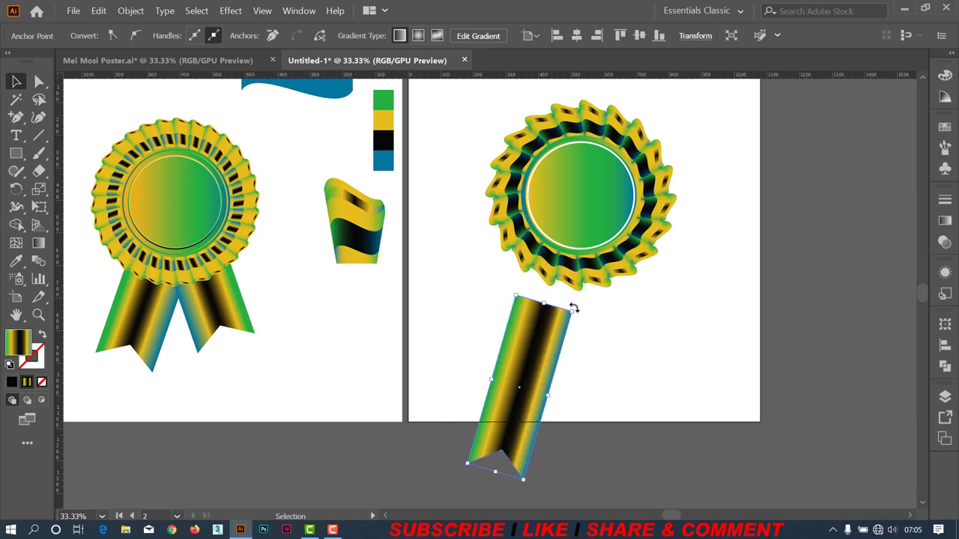
pyautogui.rightClick(536, 324)
pyautogui.moveTo(570, 255)
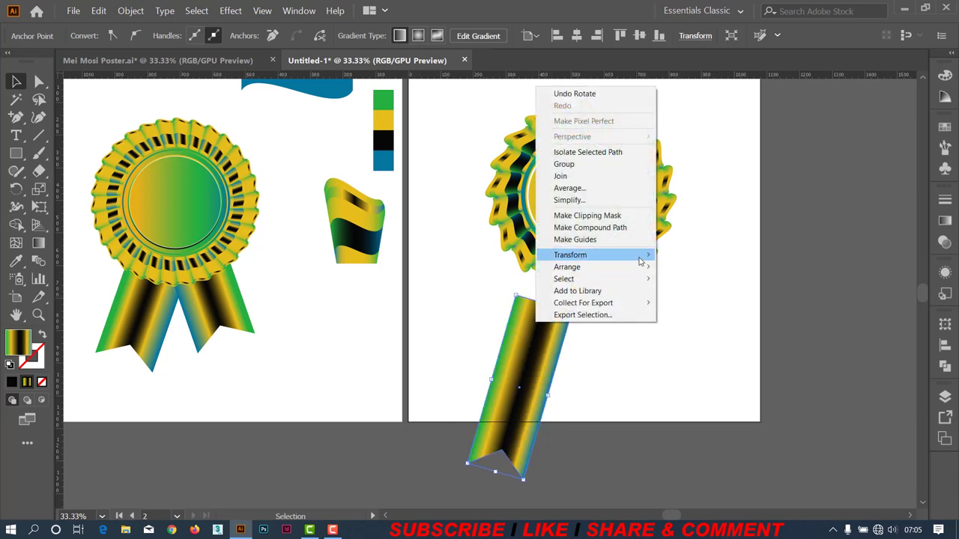
pyautogui.click(684, 294)
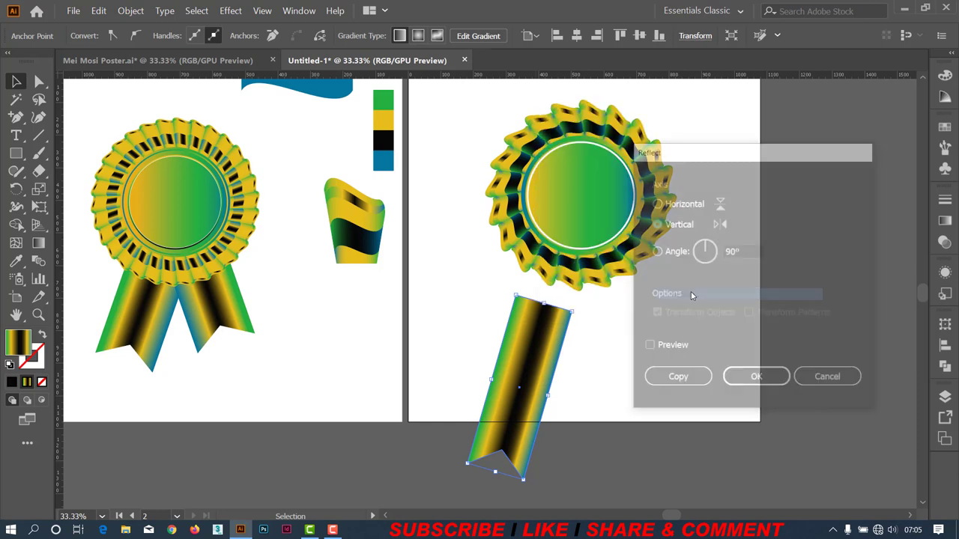
pyautogui.click(648, 347)
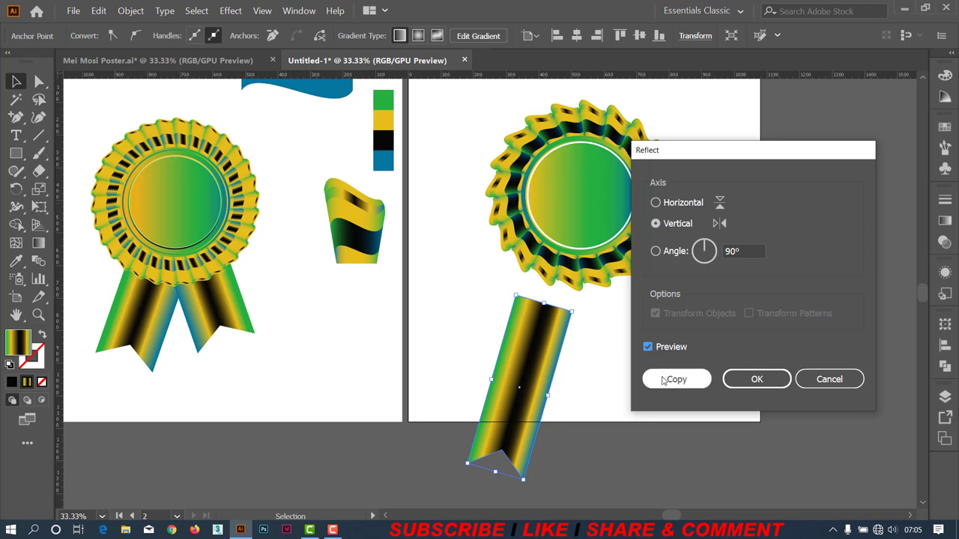
pyautogui.press('Return')
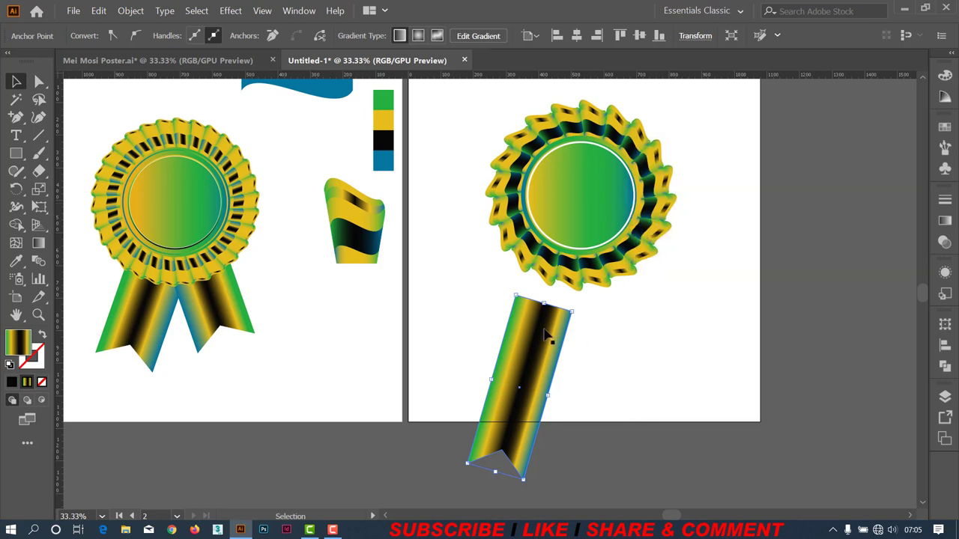
# Make a reflected copy of the ribbon tail and move it left under the rosette.
pyautogui.rightClick(547, 335)
pyautogui.moveTo(579, 261)
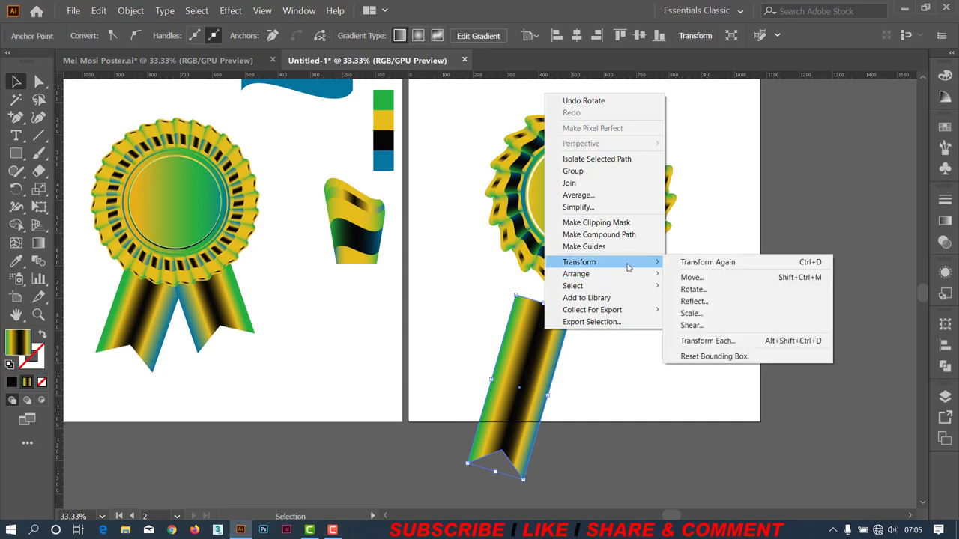
pyautogui.click(694, 301)
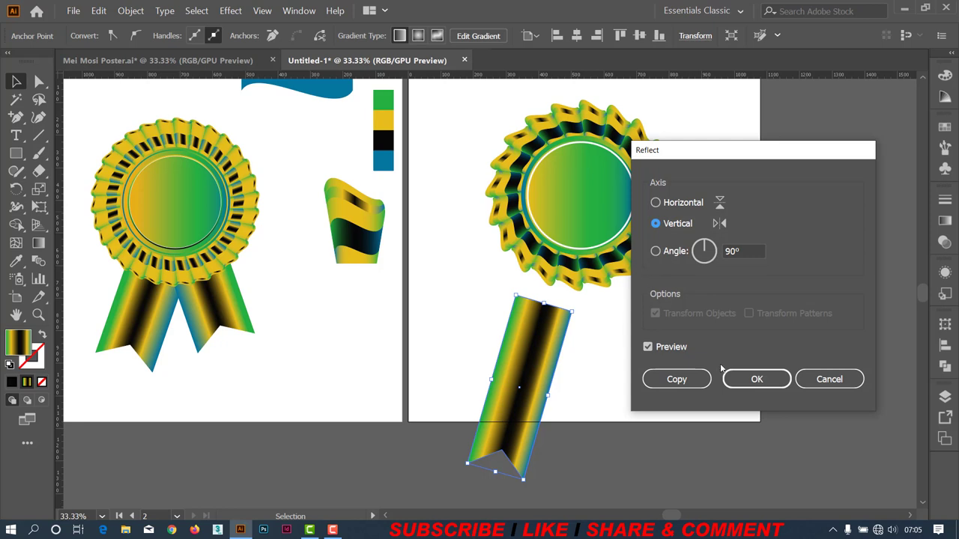
pyautogui.click(676, 380)
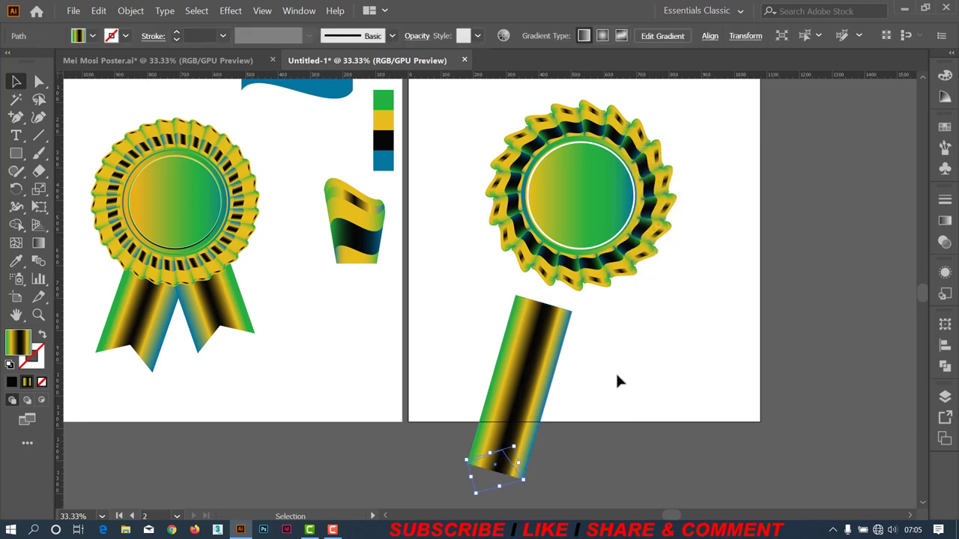
pyautogui.moveTo(555, 368)
pyautogui.mouseDown()
pyautogui.moveTo(599, 369)
pyautogui.moveTo(529, 365)
pyautogui.mouseUp()
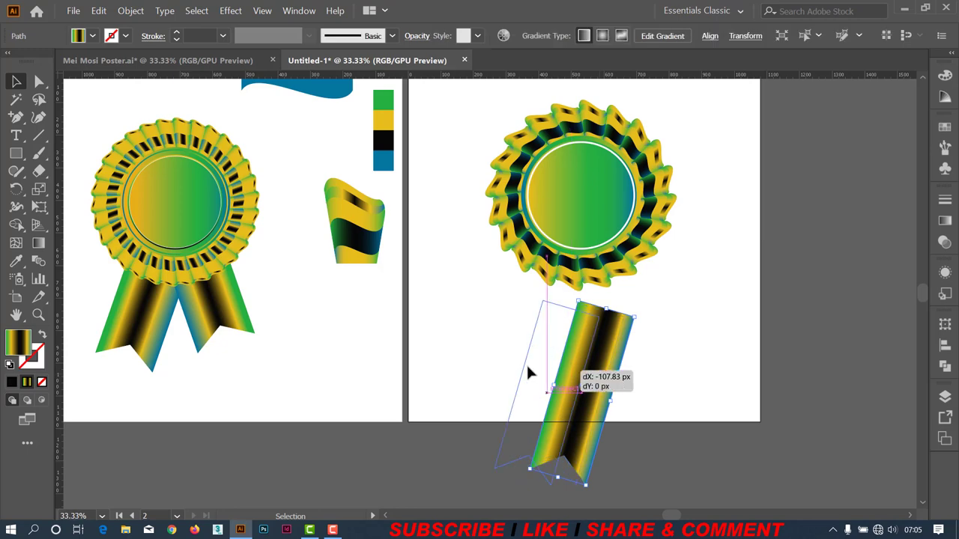
# Reflect another copy to cross the original, nudge it right, and select both tails.
pyautogui.rightClick(532, 364)
pyautogui.moveTo(567, 292)
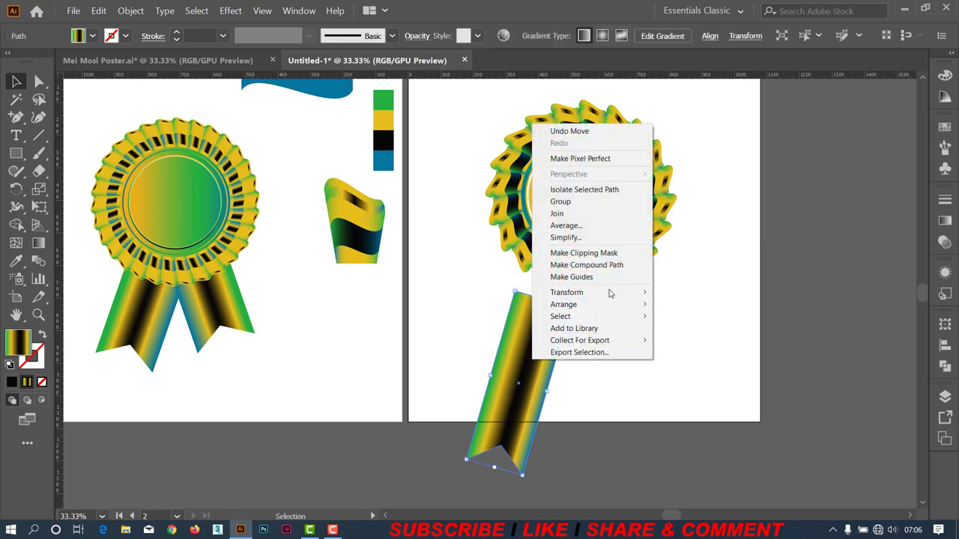
pyautogui.click(680, 332)
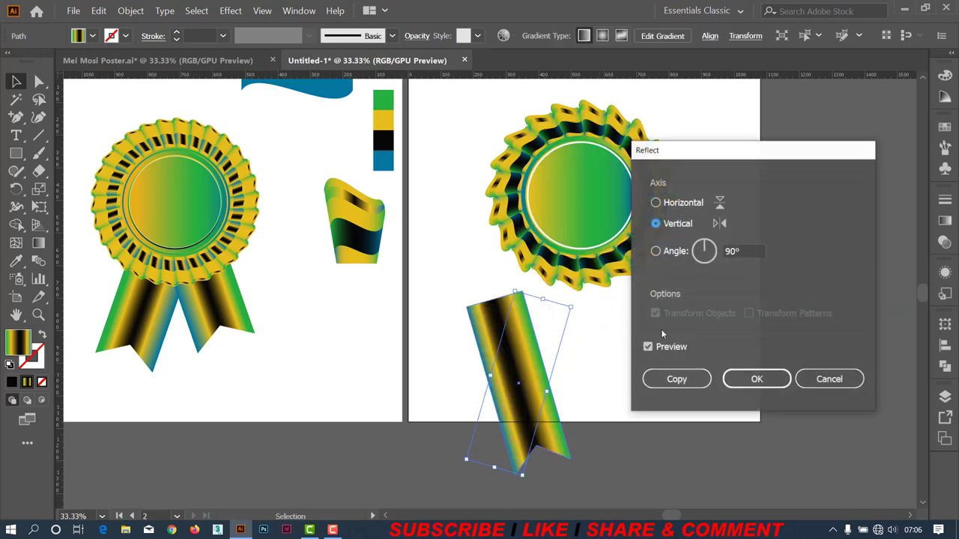
pyautogui.click(690, 379)
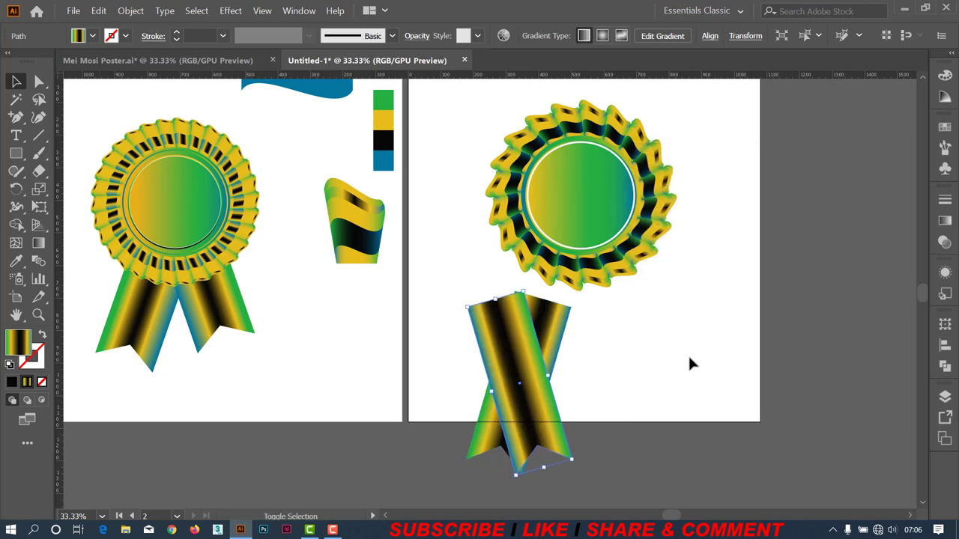
pyautogui.hotkey('shift', 'Right')
pyautogui.hotkey('shift', 'Right')
pyautogui.hotkey('shift', 'Right')
pyautogui.hotkey('shift', 'Right')
pyautogui.hotkey('shift', 'Right')
pyautogui.hotkey('shift', 'Right')
pyautogui.hotkey('shift', 'Right')
pyautogui.hotkey('shift', 'Right')
pyautogui.hotkey('shift', 'Right')
pyautogui.hotkey('shift', 'Right')
pyautogui.hotkey('shift', 'Right')
pyautogui.hotkey('shift', 'Right')
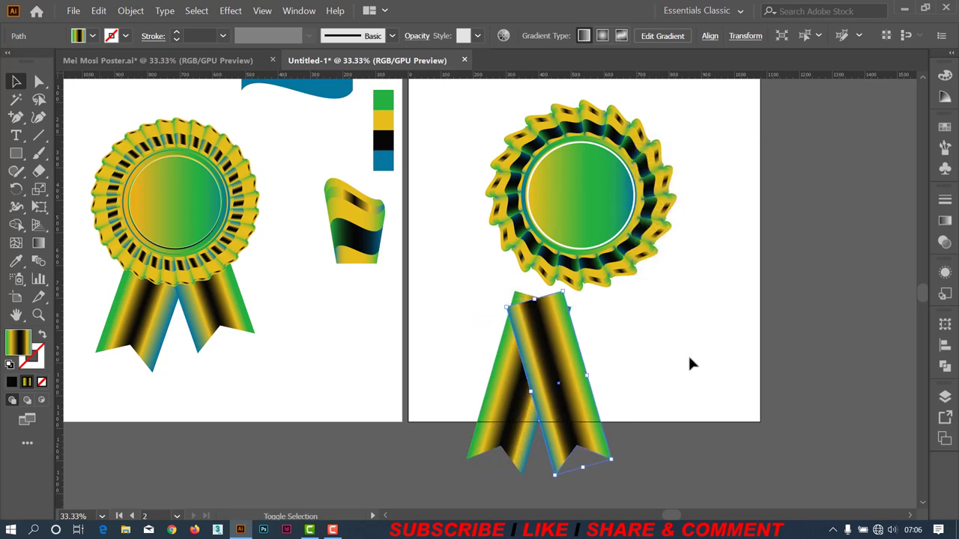
pyautogui.hotkey('shift', 'Right')
pyautogui.hotkey('shift', 'Right')
pyautogui.hotkey('shift', 'Right')
pyautogui.hotkey('shift', 'Right')
pyautogui.hotkey('shift', 'Right')
pyautogui.hotkey('shift', 'Right')
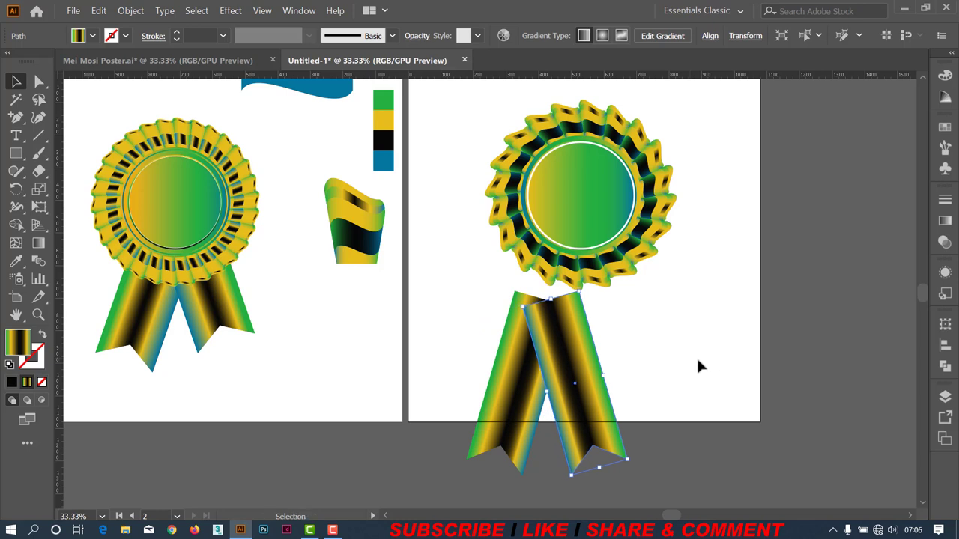
pyautogui.moveTo(652, 356); pyautogui.dragTo(552, 375)
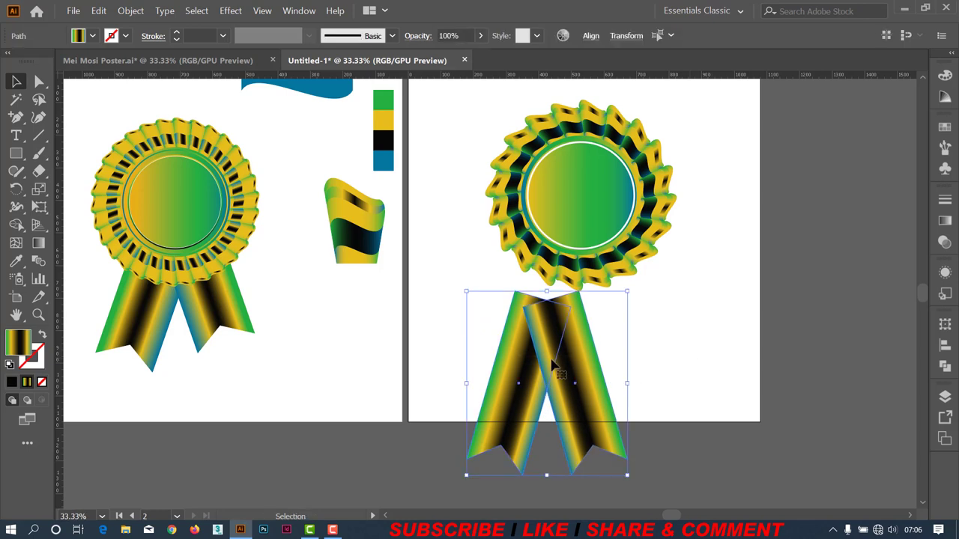
# Group the two crossed tails, move them up under the rosette, and send them to the back.
pyautogui.rightClick(585, 352)
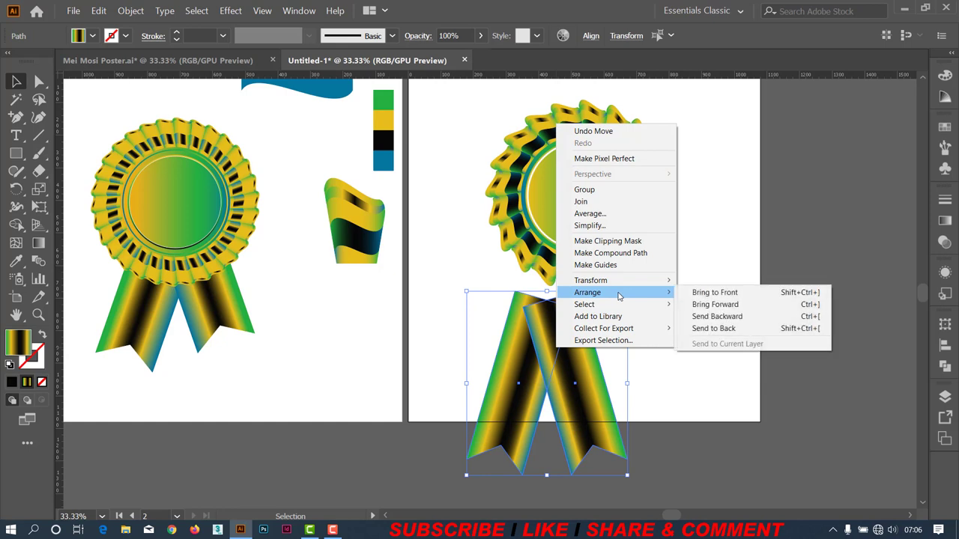
pyautogui.click(630, 191)
pyautogui.moveTo(578, 338); pyautogui.dragTo(609, 256)
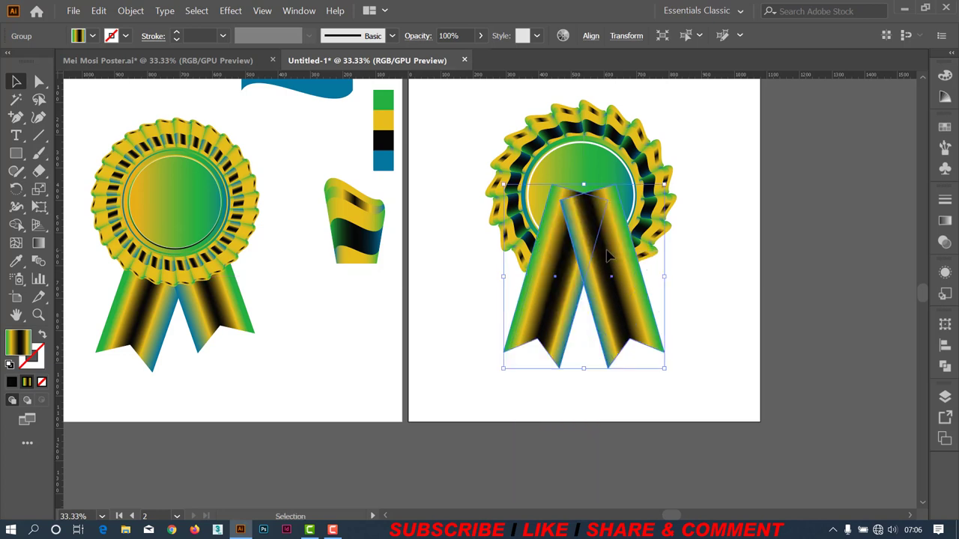
pyautogui.rightClick(608, 255)
pyautogui.moveTo(638, 383)
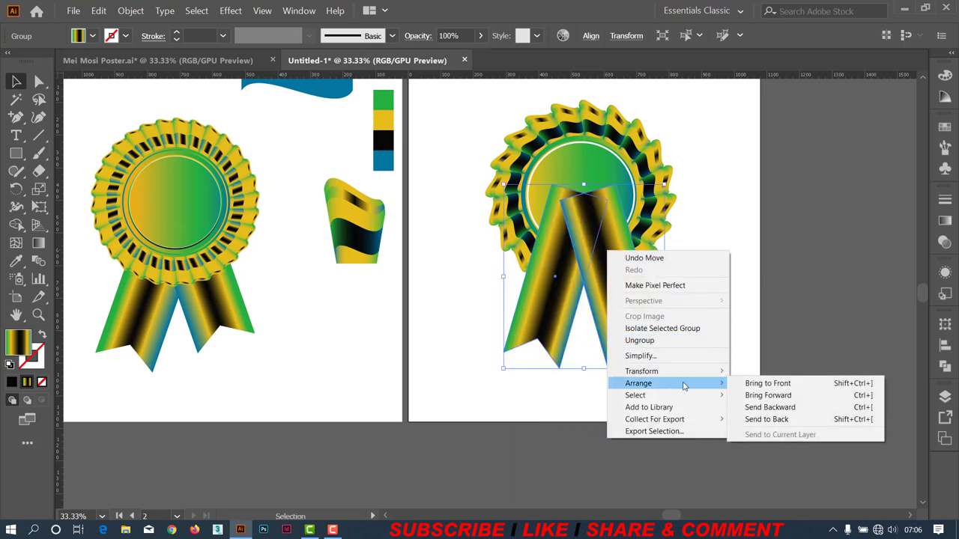
pyautogui.click(765, 419)
pyautogui.click(719, 247)
pyautogui.moveTo(637, 330)
pyautogui.mouseDown()
pyautogui.moveTo(632, 341)
pyautogui.moveTo(640, 333)
pyautogui.mouseUp()
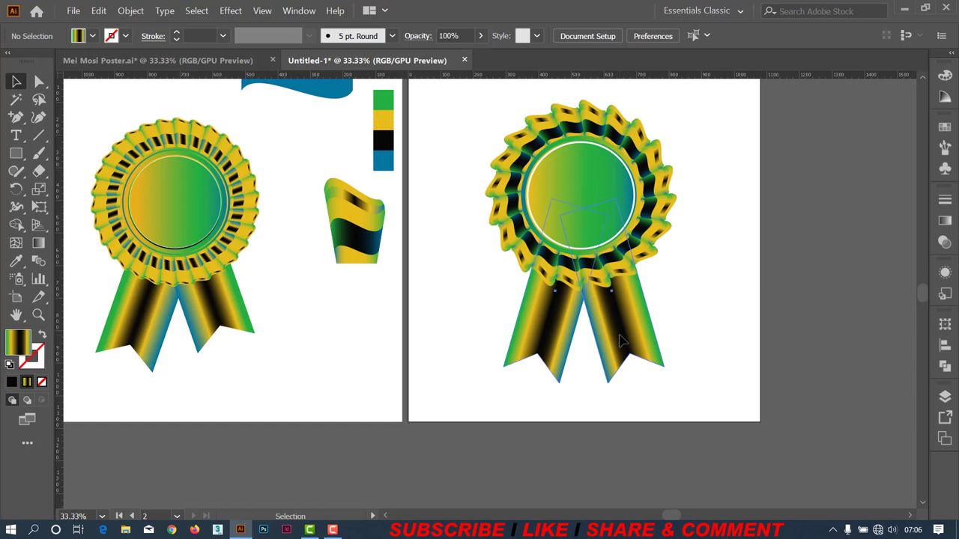
# Zoom out to both artboards, select the finished badge, then open Mei Mosi Poster.ai.
pyautogui.click(710, 267)
pyautogui.scroll(-1, 710, 264)
pyautogui.scroll(-1, 710, 264)
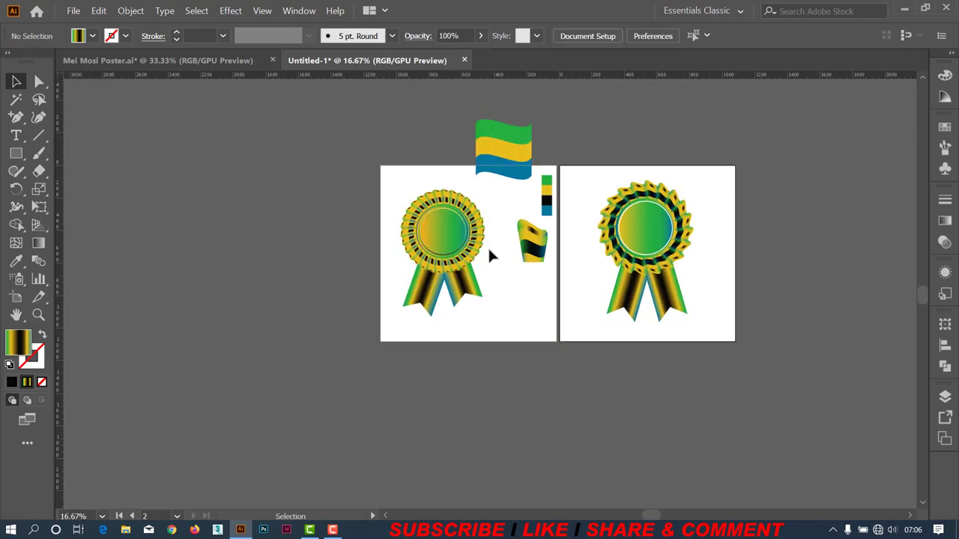
pyautogui.moveTo(703, 258); pyautogui.dragTo(669, 253)
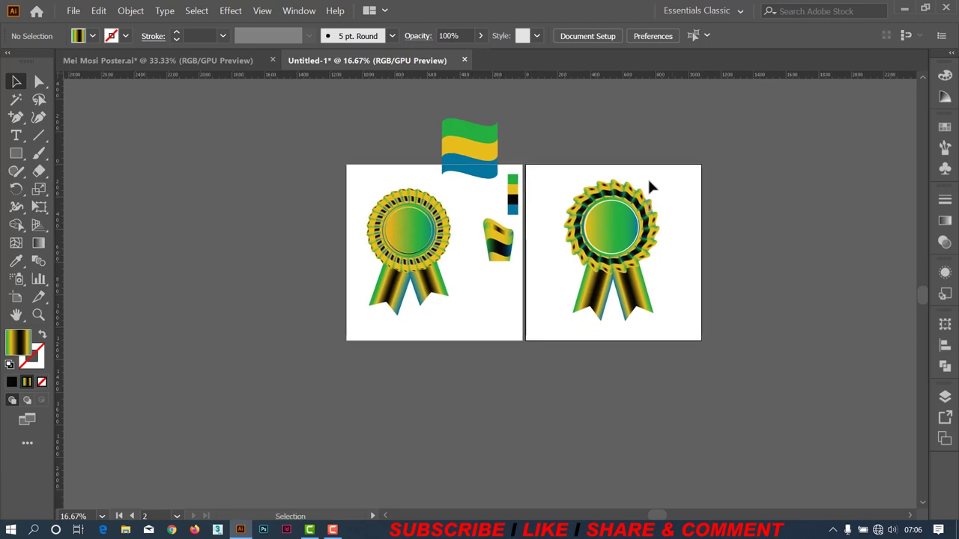
pyautogui.click(637, 246)
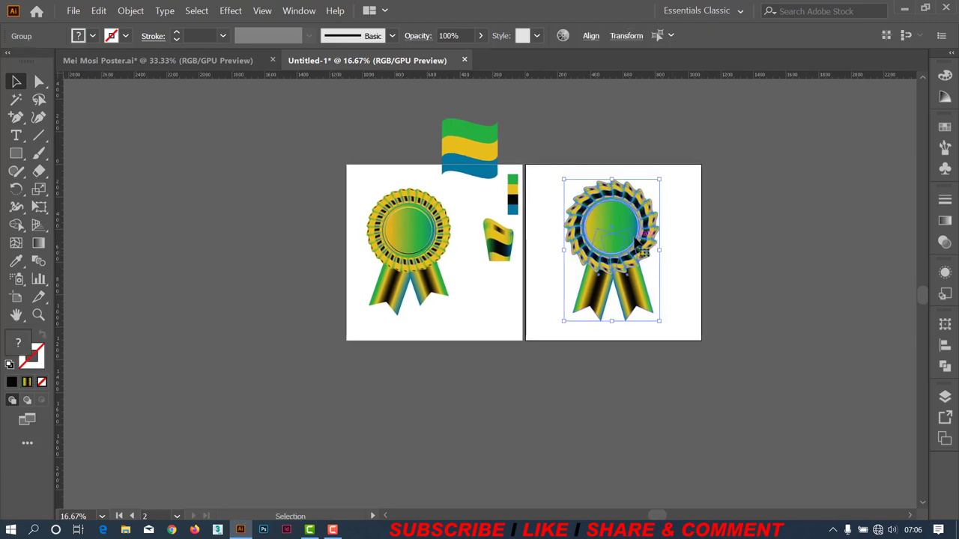
pyautogui.rightClick(628, 232)
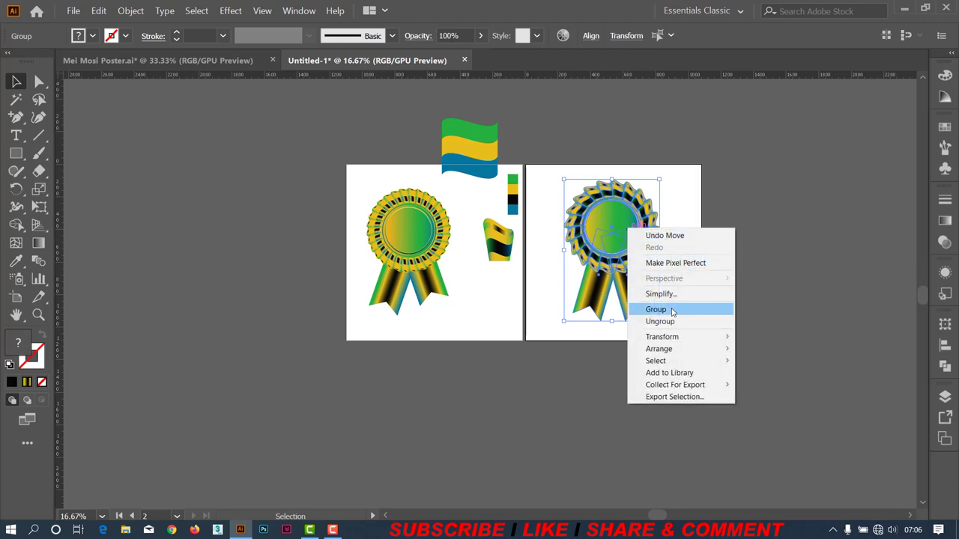
pyautogui.click(589, 143)
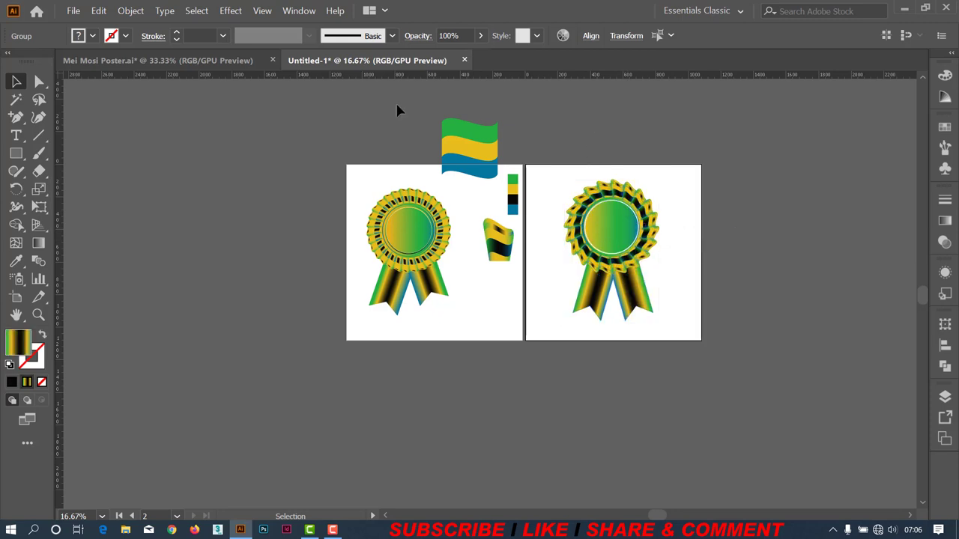
pyautogui.click(157, 60)
pyautogui.moveTo(420, 261); pyautogui.dragTo(431, 193)
# Return to Untitled-1, frame the flag and badges, and select the flag and swatch group.
pyautogui.scroll(-2, 431, 256)
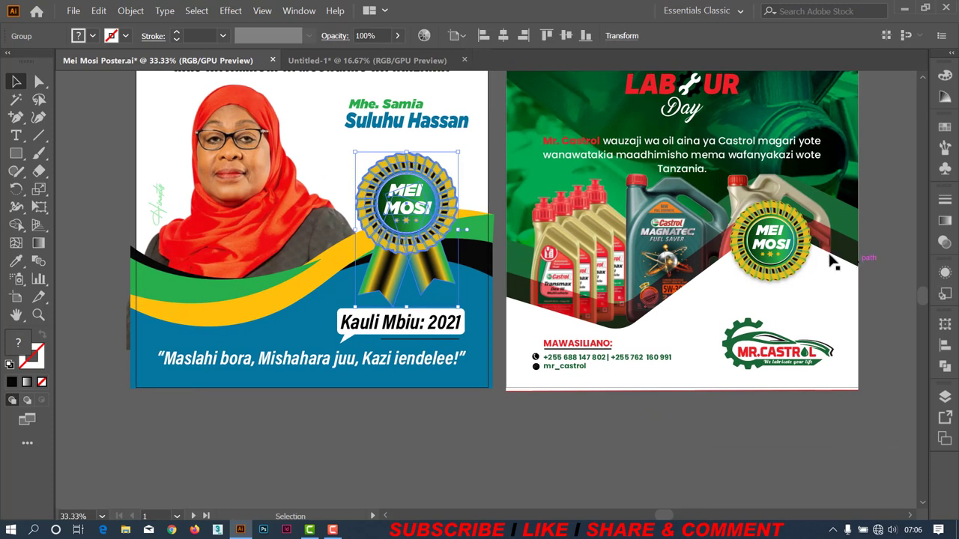
pyautogui.click(420, 59)
pyautogui.click(432, 113)
pyautogui.scroll(1, 479, 180)
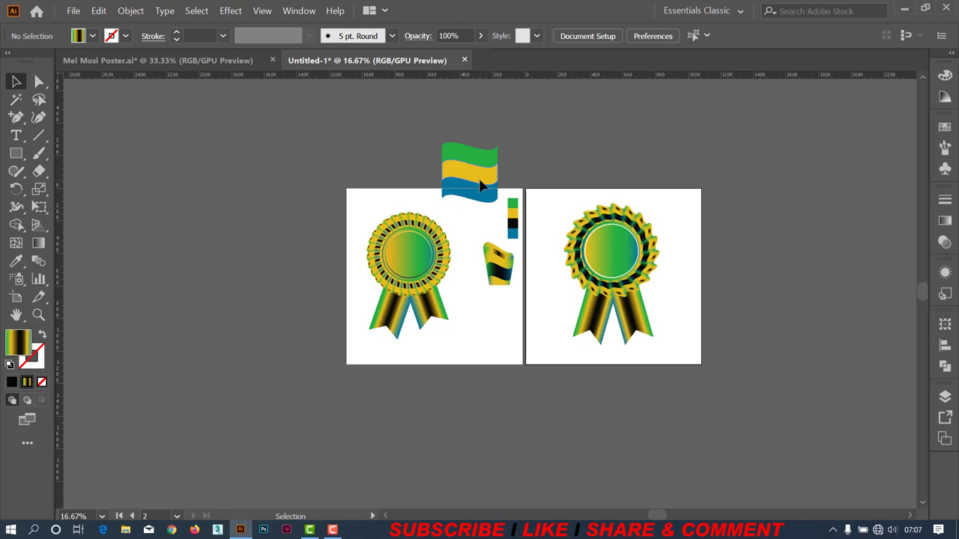
pyautogui.scroll(1, 480, 184)
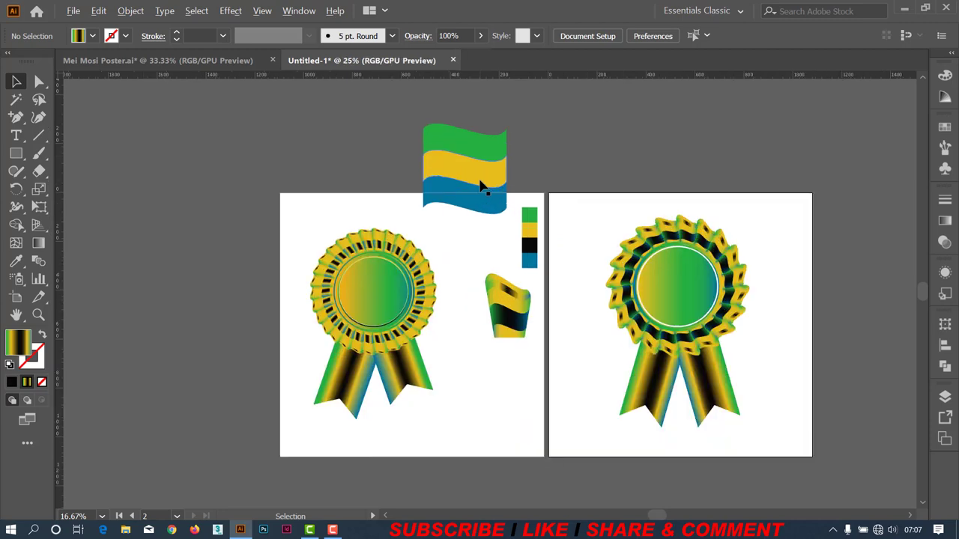
pyautogui.moveTo(582, 259)
pyautogui.mouseDown()
pyautogui.moveTo(525, 256)
pyautogui.moveTo(521, 248)
pyautogui.mouseUp()
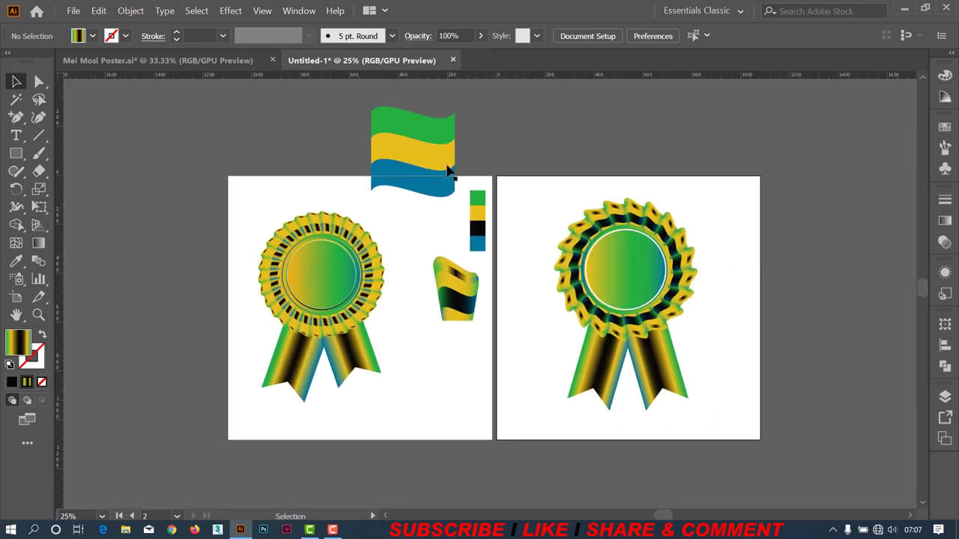
pyautogui.click(420, 194)
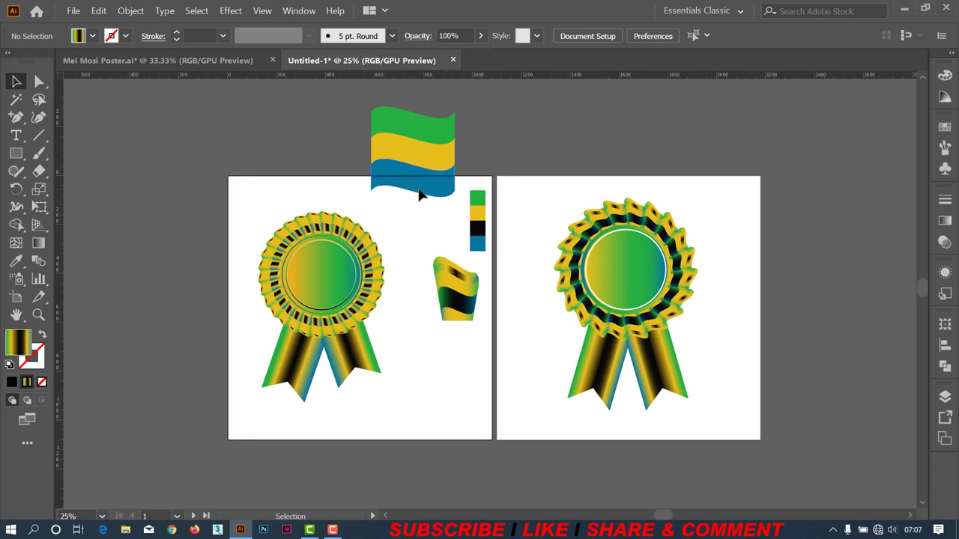
pyautogui.click(428, 202)
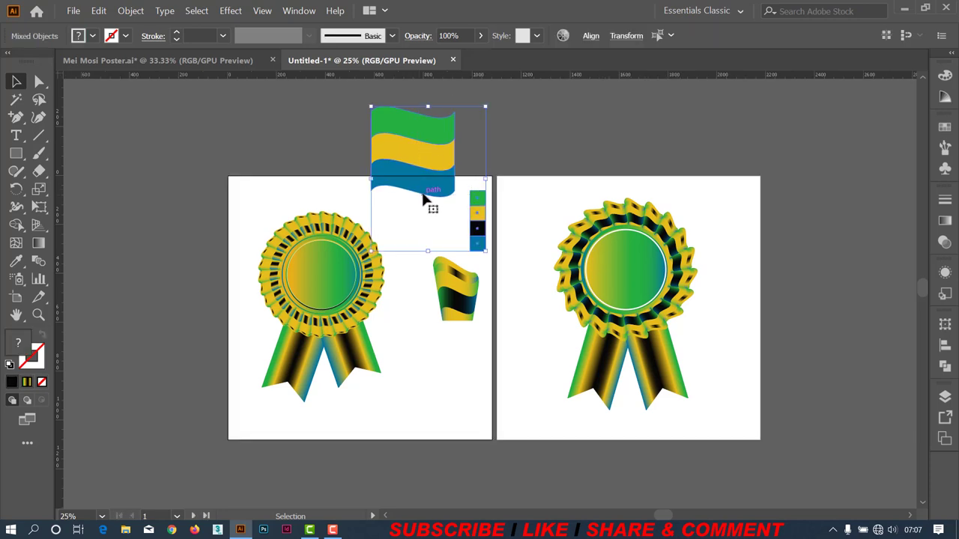